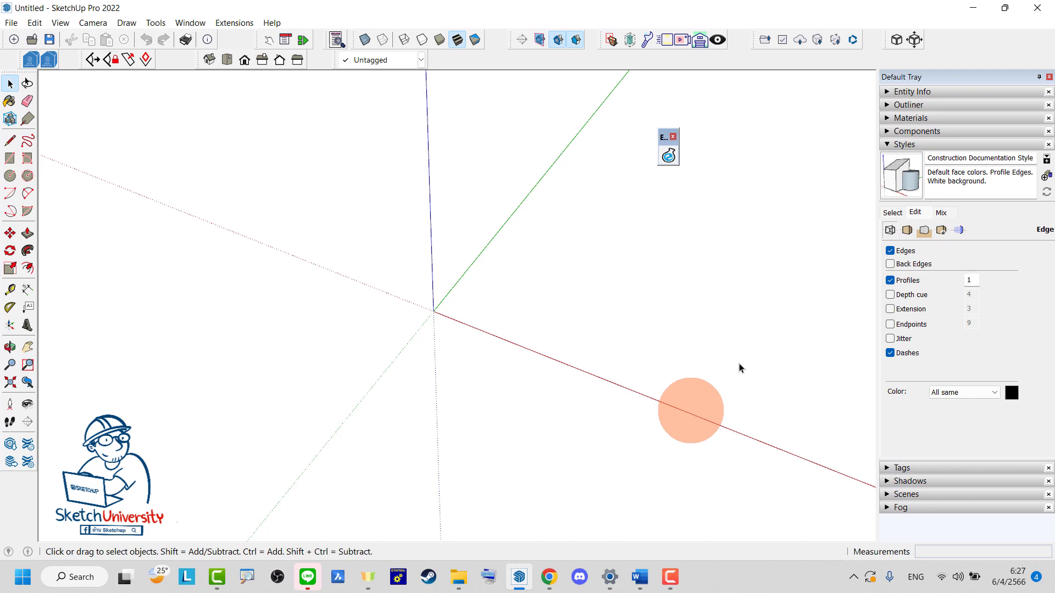
Show the Extension Lab panel right of the model with SKH Solid Tools expanded.
{"action": "left_click", "coordinate": [668, 156]}
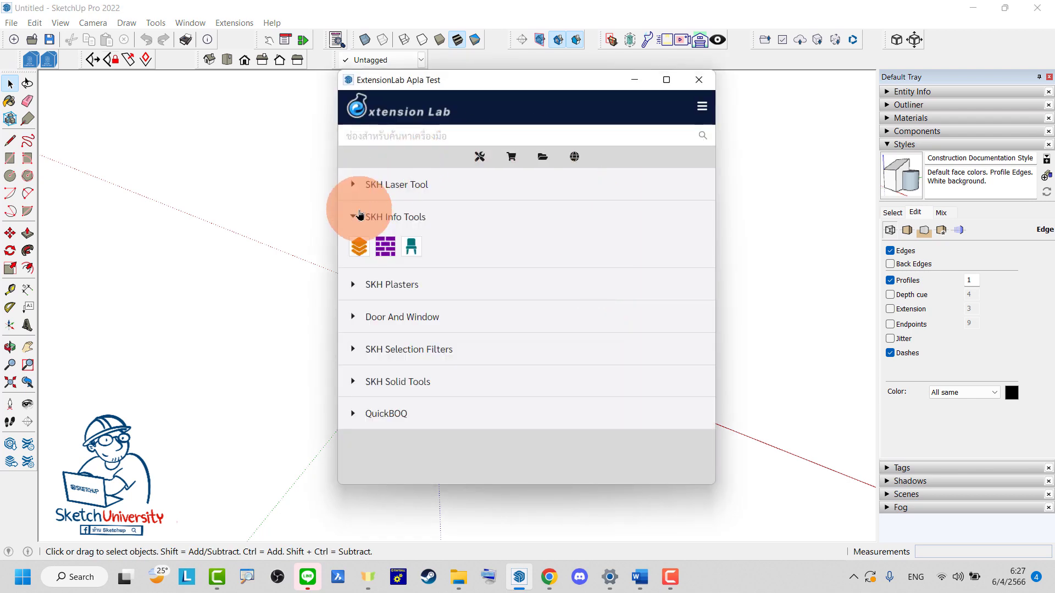
{"action": "left_click", "coordinate": [360, 215]}
{"action": "left_click_drag", "start_coordinate": [484, 80], "coordinate": [802, 80]}
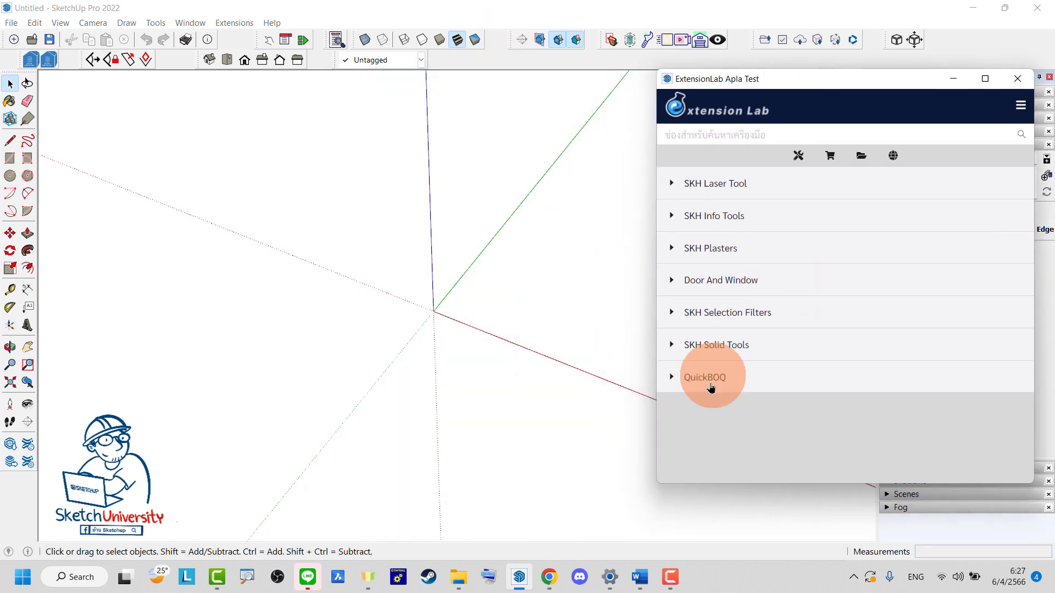
{"action": "left_click", "coordinate": [671, 346]}
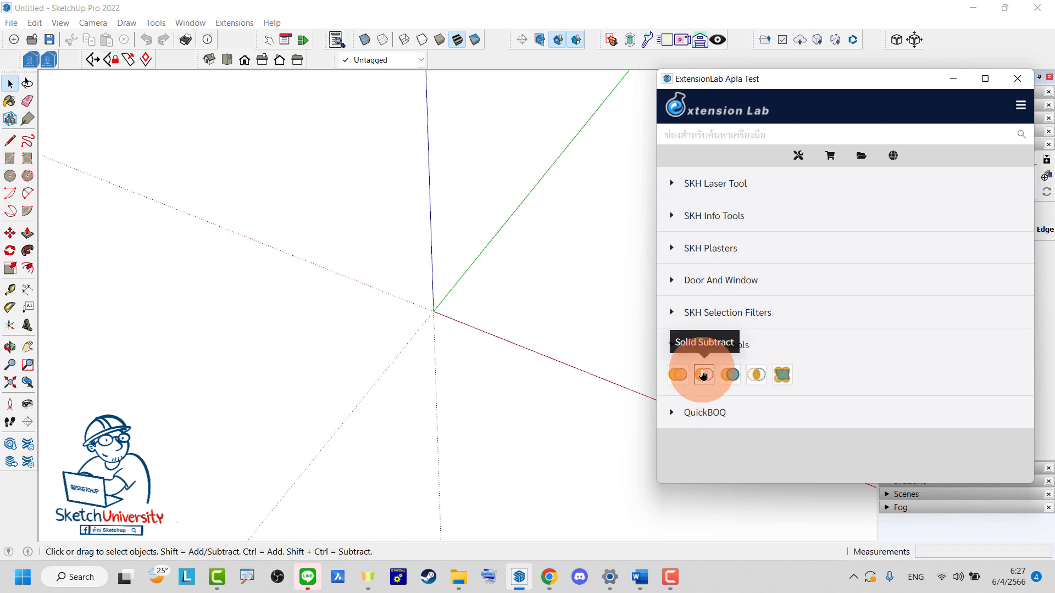
{"action": "mouse_move", "coordinate": [388, 276]}
{"action": "middle_mouse_down"}
{"action": "mouse_move", "coordinate": [395, 309]}
{"action": "mouse_move", "coordinate": [408, 278]}
{"action": "mouse_move", "coordinate": [437, 320]}
{"action": "mouse_move", "coordinate": [445, 311]}
{"action": "middle_mouse_up"}
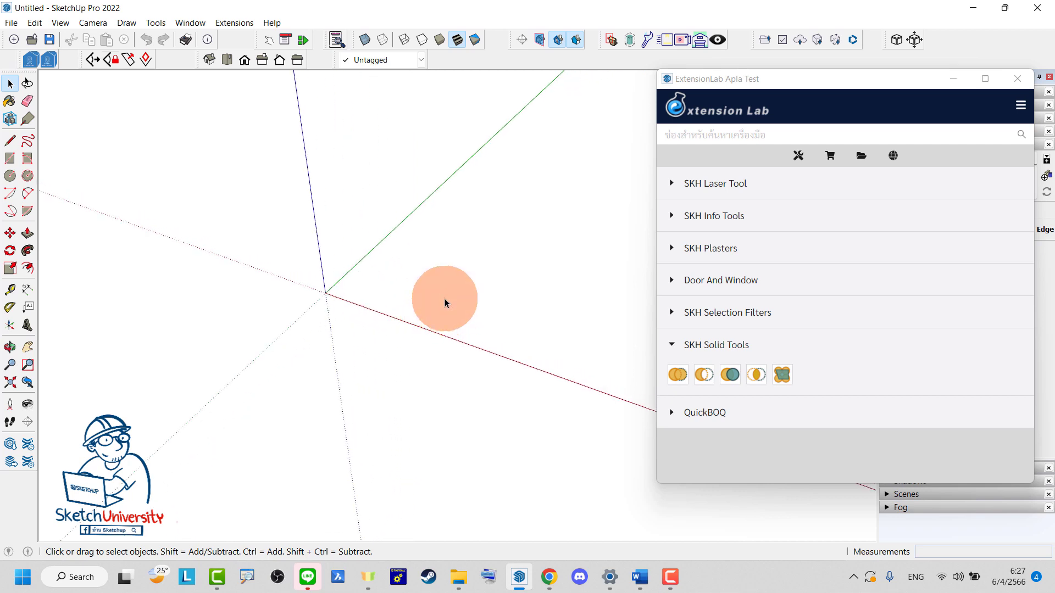
Draw and push/pull a tall pillar, then make it component A.
{"action": "key", "text": "r"}
{"action": "left_click", "coordinate": [335, 287]}
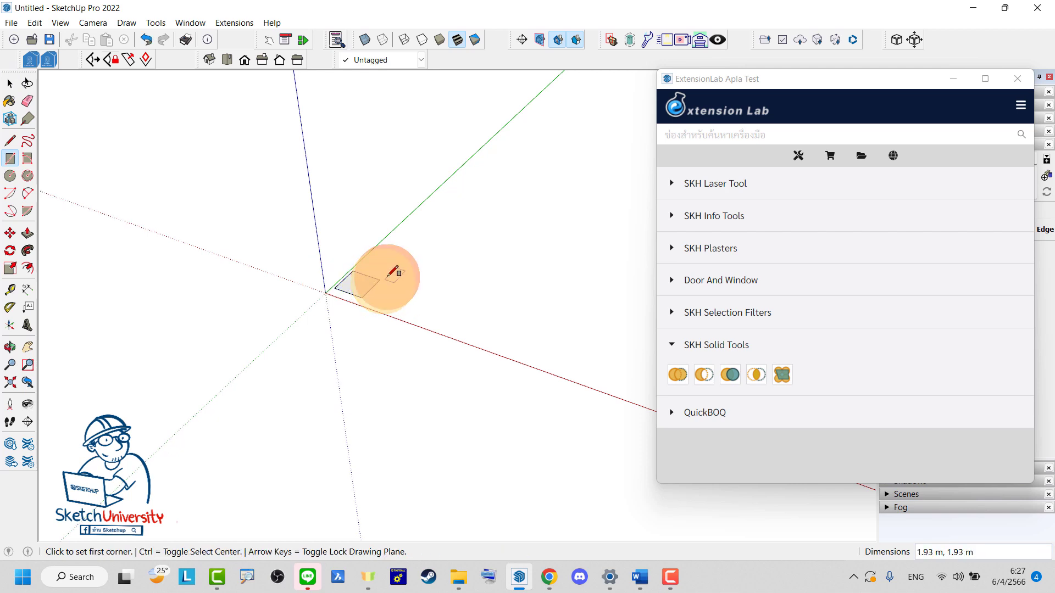
{"action": "left_click", "coordinate": [384, 273]}
{"action": "key", "text": "p"}
{"action": "left_click", "coordinate": [364, 285]}
{"action": "key", "text": "space"}
{"action": "triple_click", "coordinate": [351, 160]}
{"action": "right_click", "coordinate": [351, 158]}
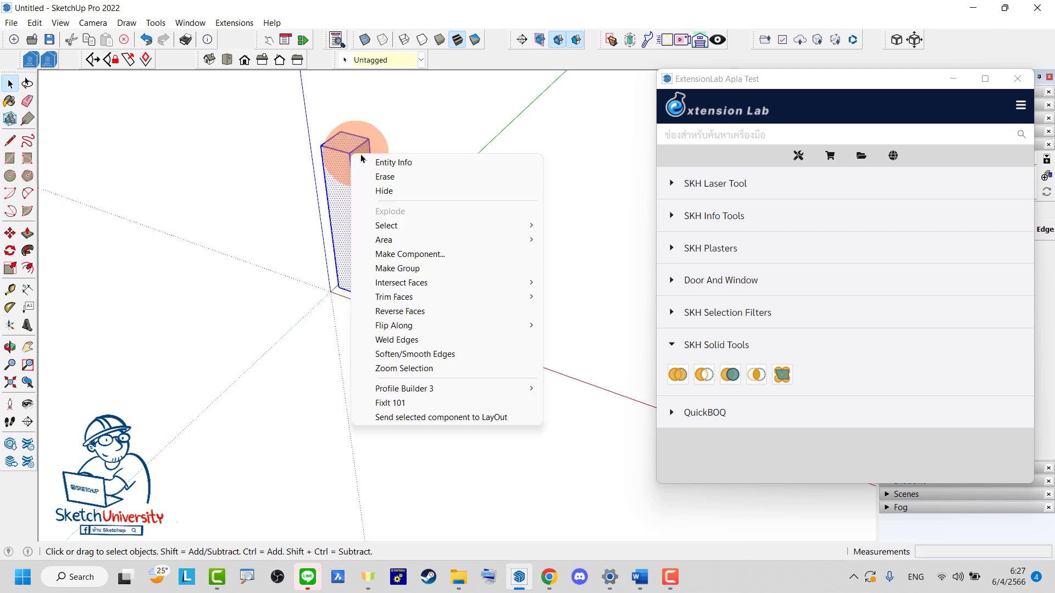
{"action": "left_click", "coordinate": [457, 254]}
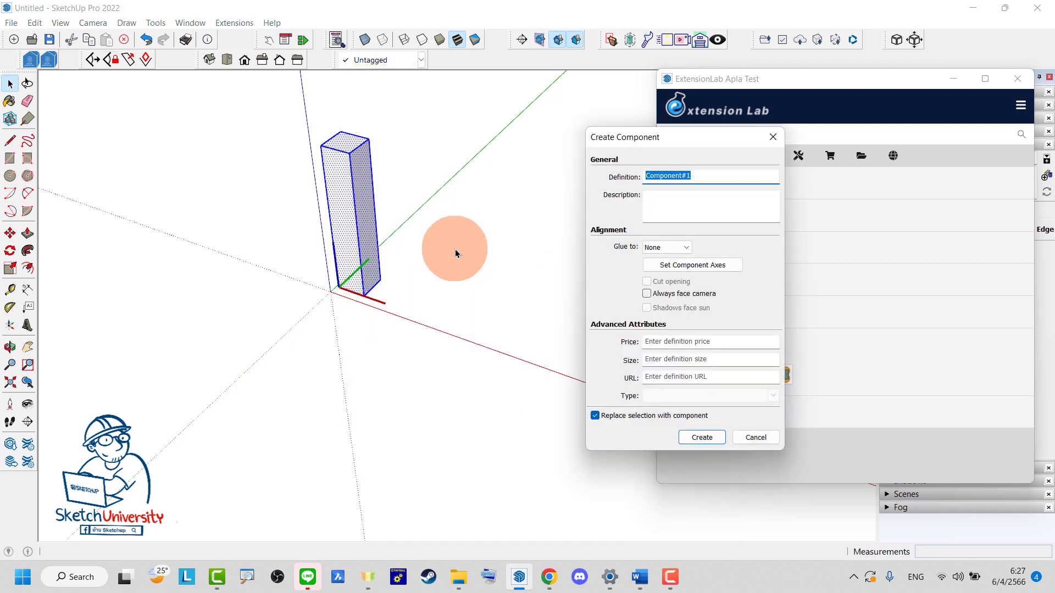
{"action": "key", "text": "Caps_Lock"}
{"action": "type", "text": "A"}
{"action": "left_click", "coordinate": [701, 437]}
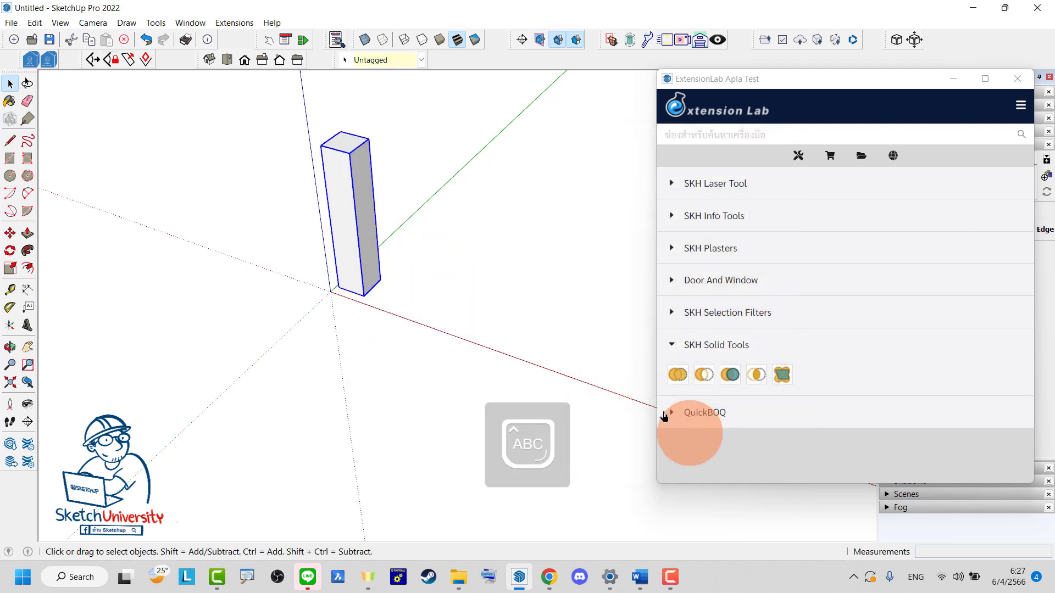
Draw a lower box beside the pillar and make it component B.
{"action": "scroll", "coordinate": [414, 203], "scroll_direction": "up", "scroll_amount": 2}
{"action": "key", "text": "r"}
{"action": "left_click", "coordinate": [389, 325]}
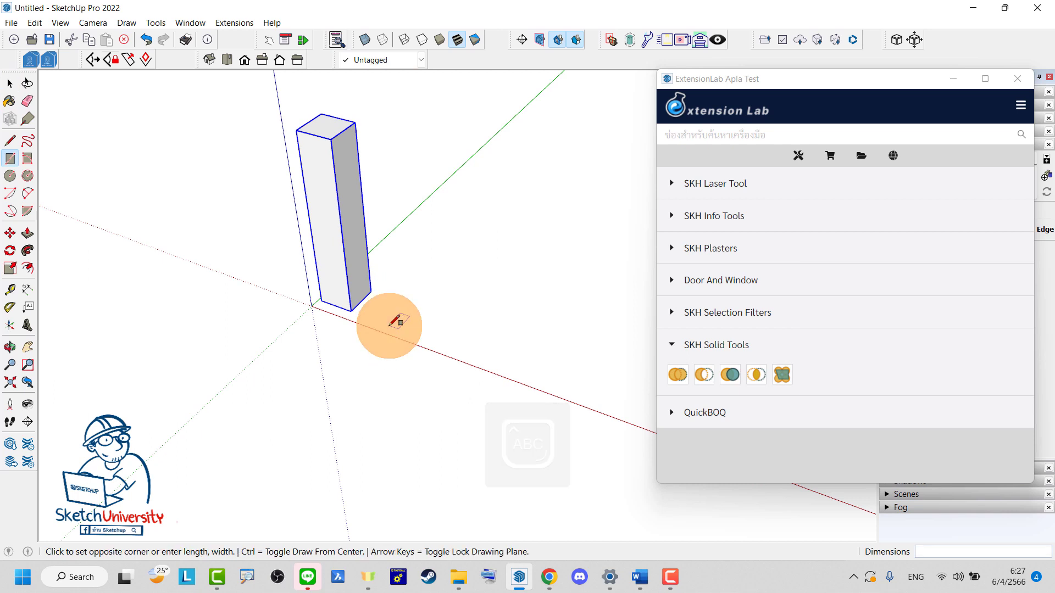
{"action": "left_click", "coordinate": [509, 311]}
{"action": "left_click", "coordinate": [481, 311]}
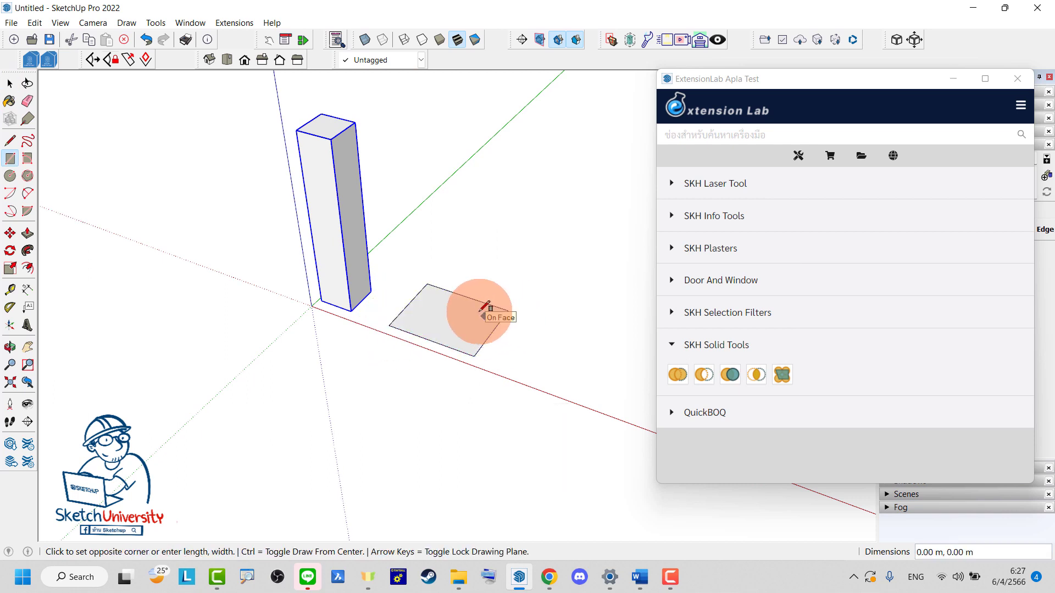
{"action": "key", "text": "p"}
{"action": "left_click", "coordinate": [484, 309]}
{"action": "left_click", "coordinate": [468, 279]}
{"action": "key", "text": "space"}
{"action": "triple_click", "coordinate": [467, 279]}
{"action": "right_click", "coordinate": [469, 281]}
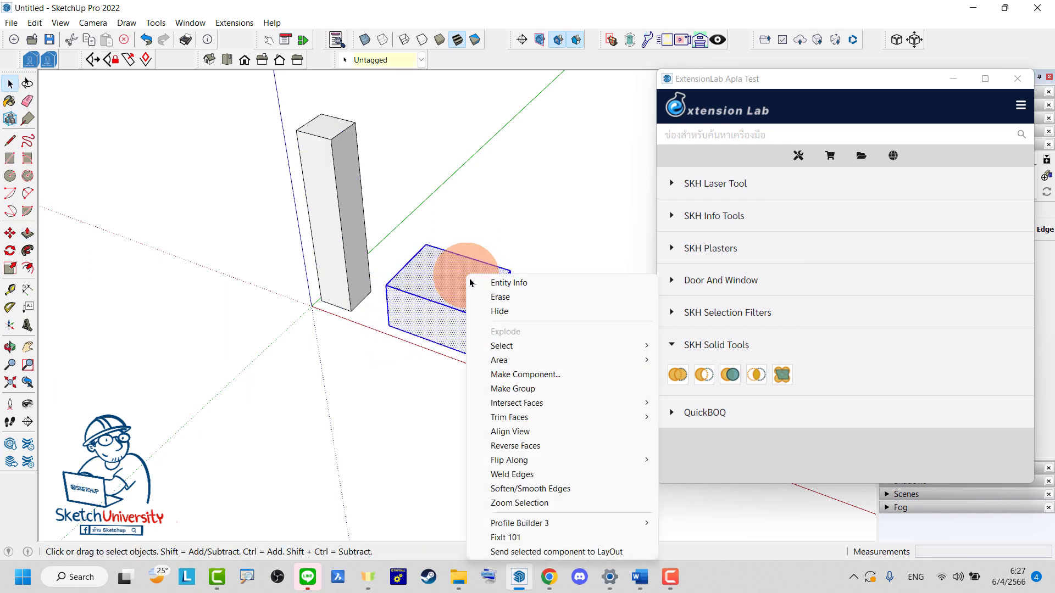
{"action": "left_click", "coordinate": [524, 374]}
{"action": "type", "text": "B"}
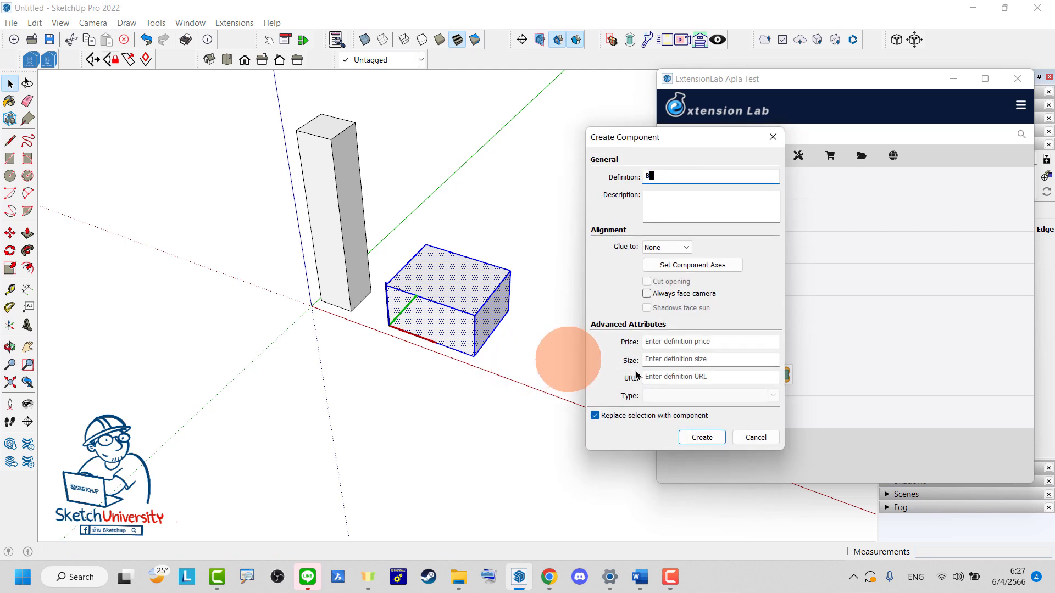
{"action": "left_click", "coordinate": [697, 437]}
{"action": "middle_click_drag", "start_coordinate": [480, 301], "coordinate": [456, 325]}
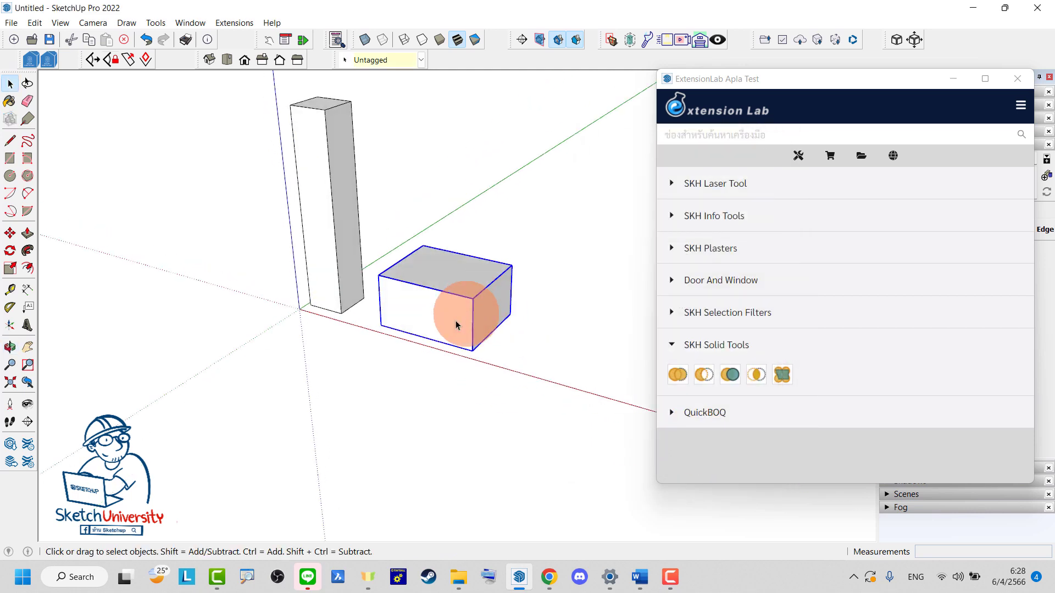
Move box B into the side of the pillar.
{"action": "key", "text": "m"}
{"action": "left_click", "coordinate": [424, 311]}
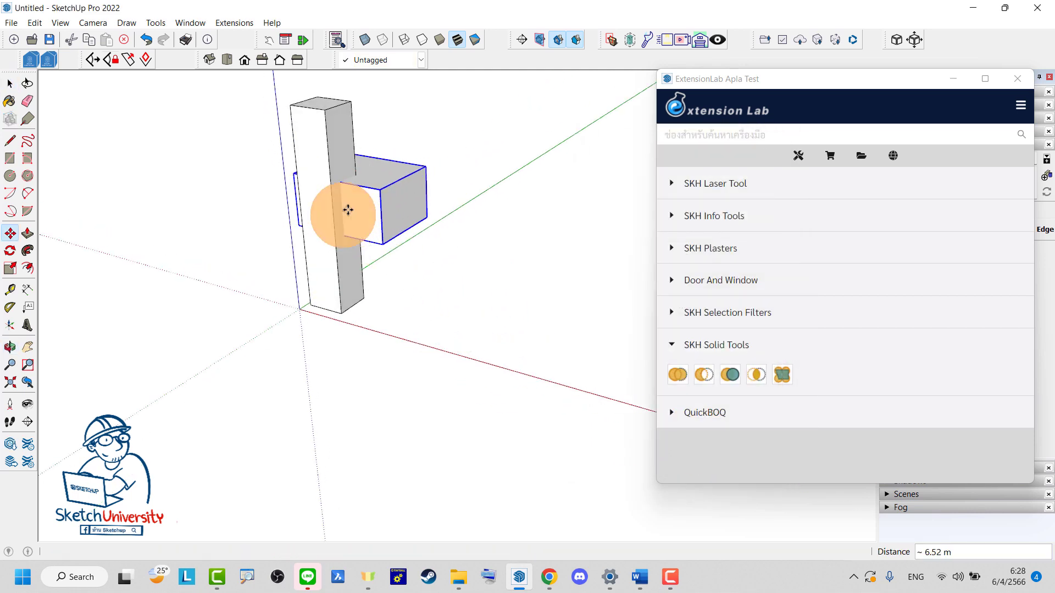
{"action": "left_click", "coordinate": [348, 209]}
{"action": "scroll", "coordinate": [335, 269], "scroll_direction": "down", "scroll_amount": 3}
Copy the pillar-and-box pair along to form a row of four pairs.
{"action": "key", "text": "space"}
{"action": "left_click_drag", "start_coordinate": [419, 319], "coordinate": [278, 134]}
{"action": "key", "text": "m"}
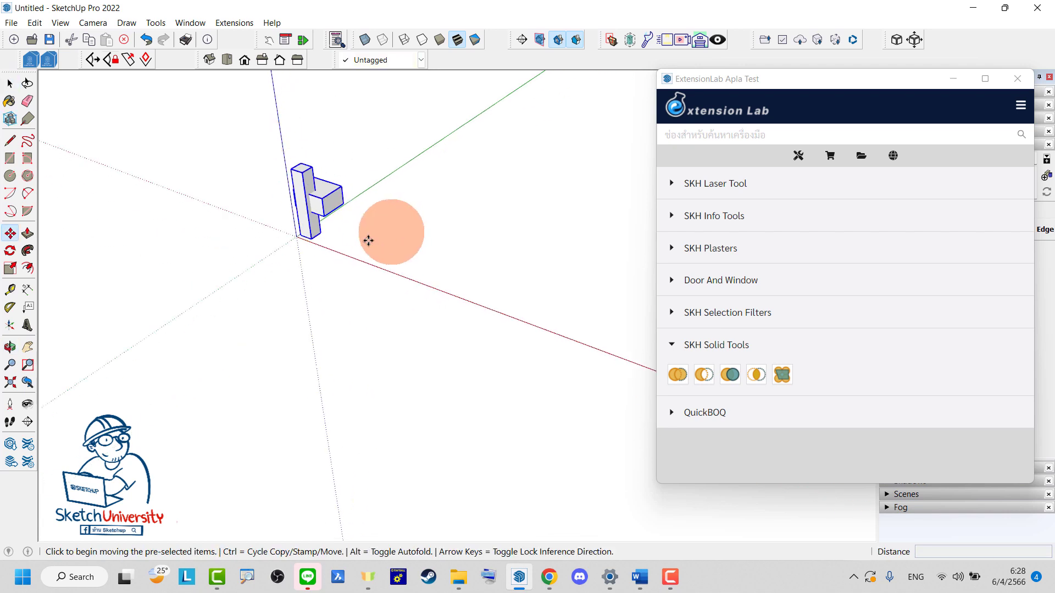
{"action": "left_click", "coordinate": [368, 240]}
{"action": "key", "text": "ctrl"}
{"action": "left_click", "coordinate": [425, 261]}
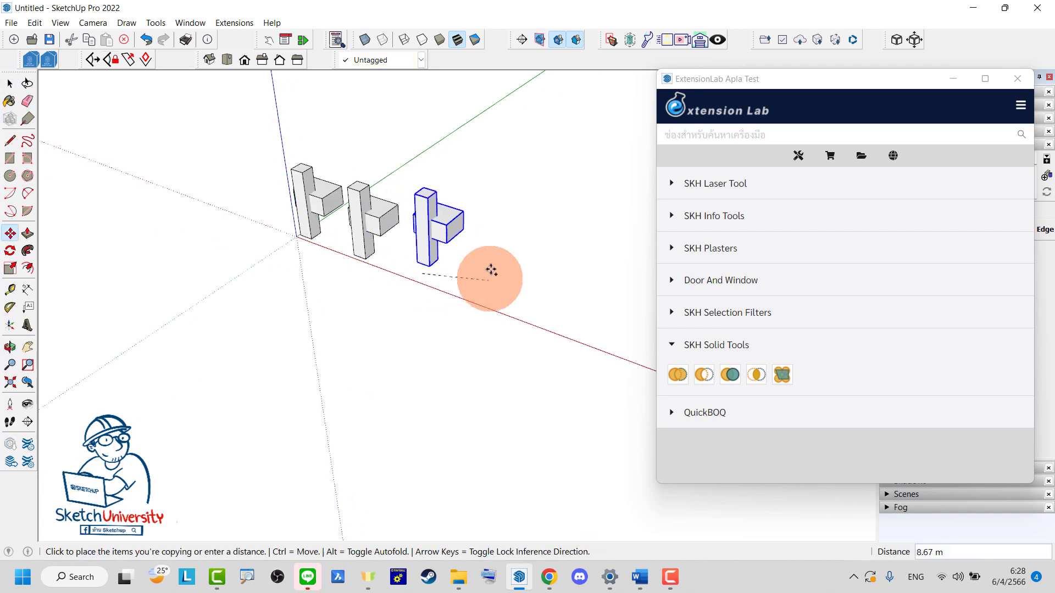
{"action": "left_click", "coordinate": [549, 261]}
{"action": "key", "text": "space"}
{"action": "scroll", "coordinate": [360, 232], "scroll_direction": "up", "scroll_amount": 1}
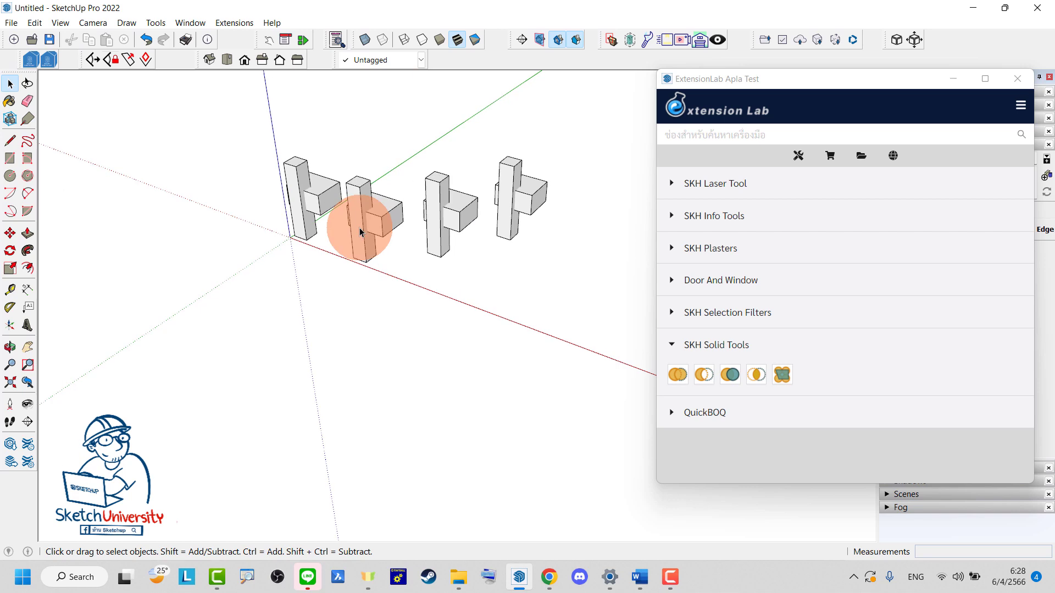
{"action": "left_click", "coordinate": [692, 98]}
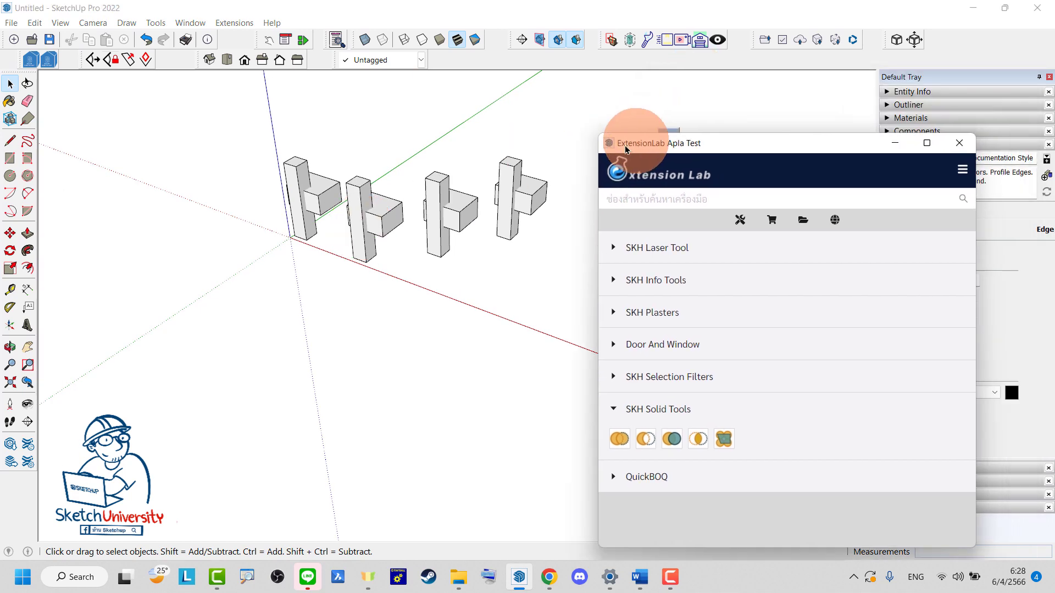
Turn on the Solid Tools toolbar and float it beside the model.
{"action": "left_click_drag", "start_coordinate": [697, 84], "coordinate": [629, 151]}
{"action": "right_click", "coordinate": [512, 55]}
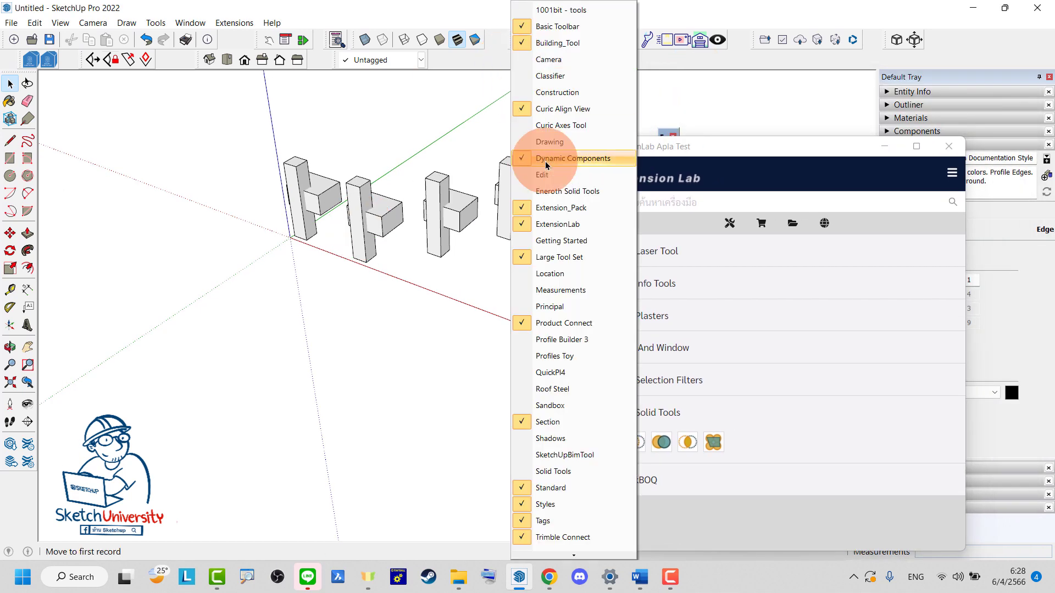
{"action": "left_click", "coordinate": [562, 479]}
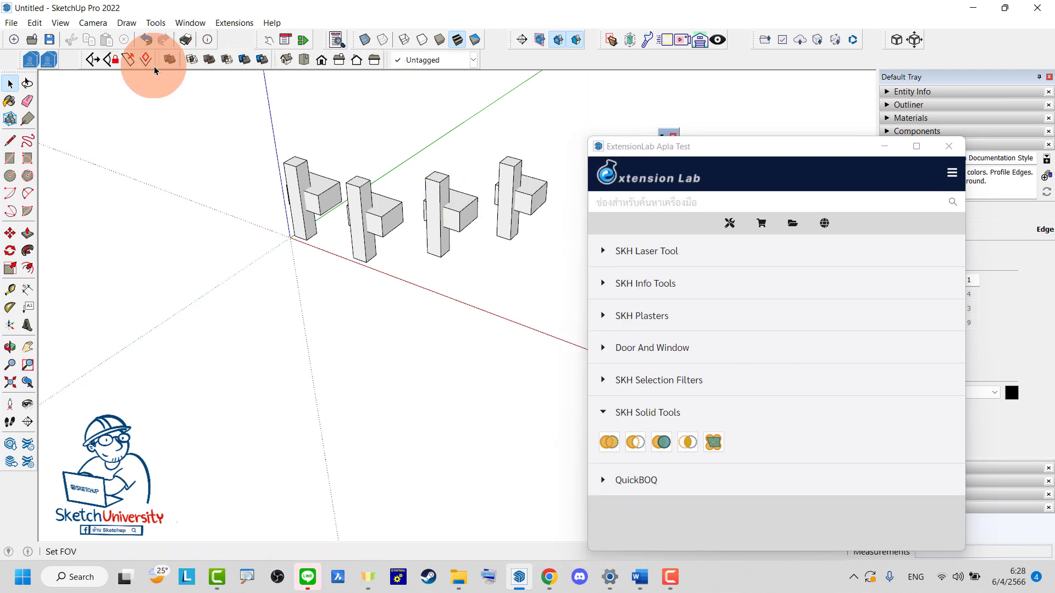
{"action": "left_click_drag", "start_coordinate": [161, 74], "coordinate": [170, 159]}
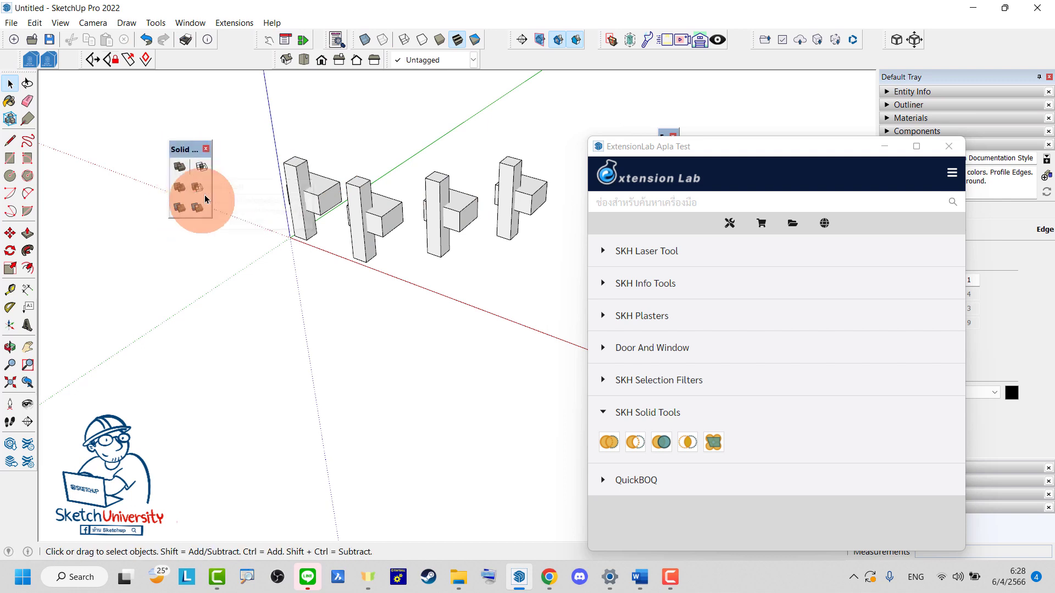
Start Trim on box B, then move box B lower against the pillar.
{"action": "left_click", "coordinate": [179, 208]}
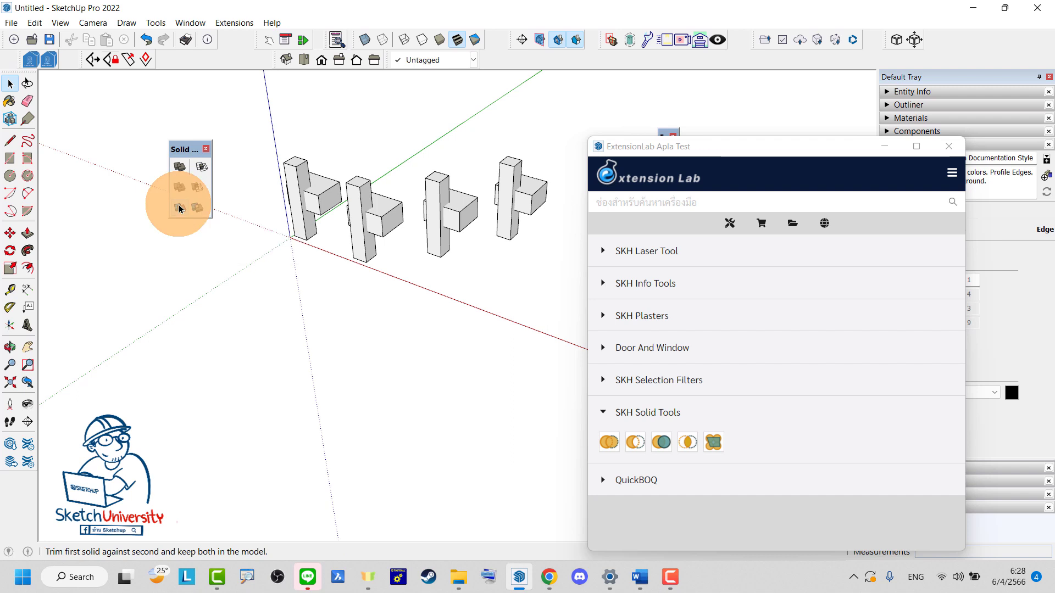
{"action": "scroll", "coordinate": [275, 235], "scroll_direction": "up", "scroll_amount": 2}
{"action": "scroll", "coordinate": [352, 174], "scroll_direction": "up", "scroll_amount": 3}
{"action": "left_click", "coordinate": [352, 174]}
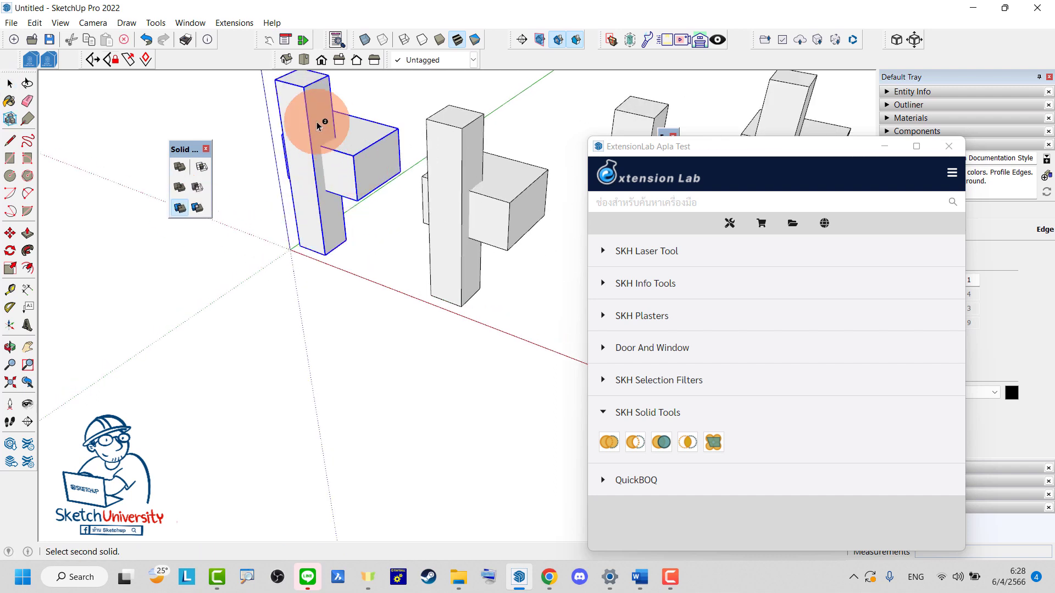
{"action": "scroll", "coordinate": [306, 288], "scroll_direction": "down", "scroll_amount": 2}
{"action": "middle_click_drag", "start_coordinate": [306, 287], "coordinate": [301, 287]}
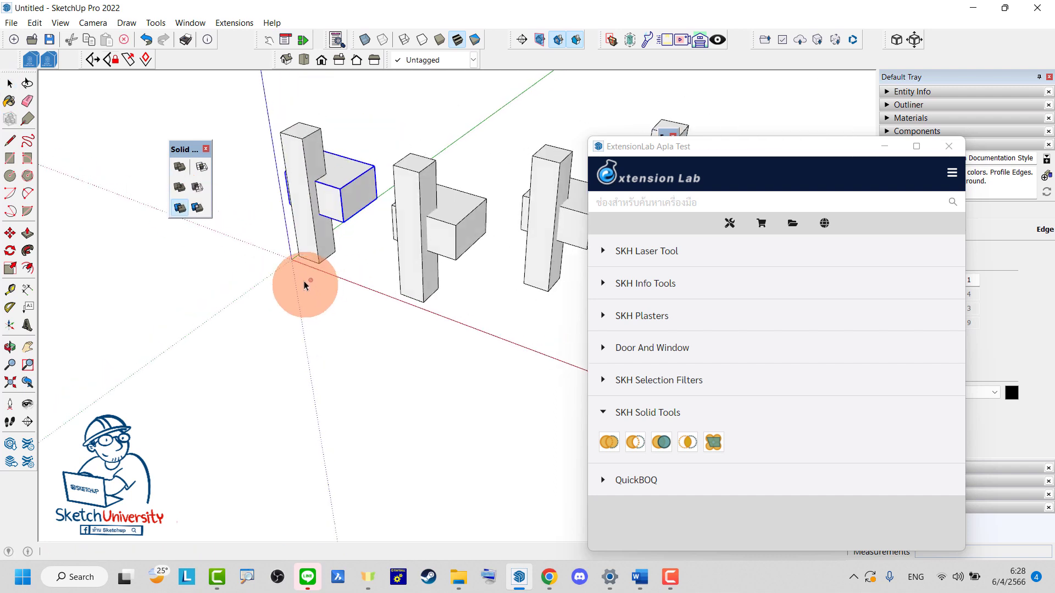
{"action": "key", "text": "space"}
{"action": "key", "text": "m"}
{"action": "left_click", "coordinate": [340, 189]}
{"action": "left_click", "coordinate": [345, 208]}
Add leader labels 'B' on the box and 'Difference' on the pillar.
{"action": "key", "text": "space"}
{"action": "left_click", "coordinate": [28, 307]}
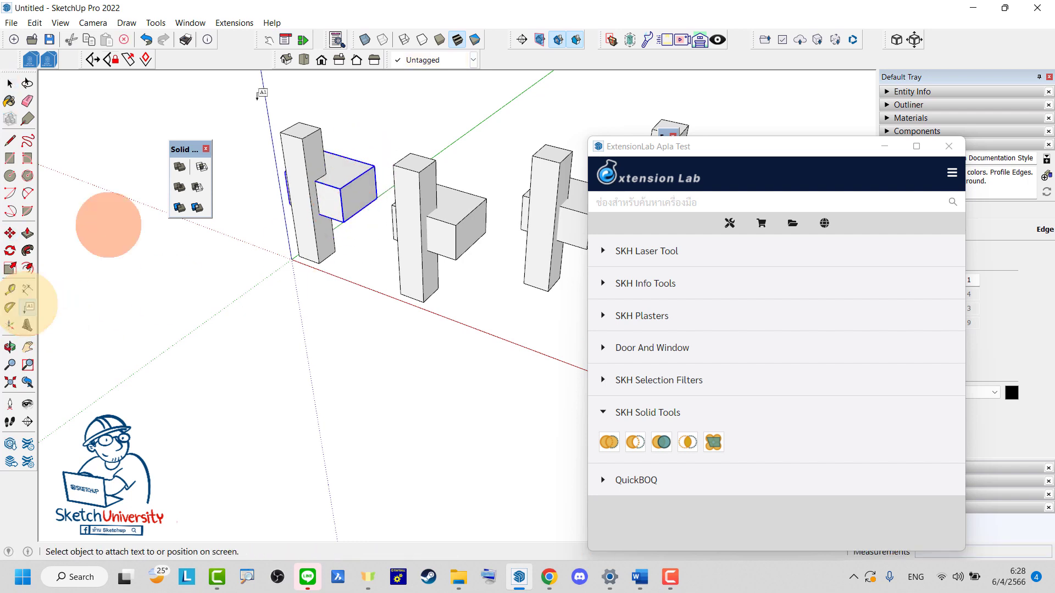
{"action": "left_click", "coordinate": [339, 159]}
{"action": "left_click", "coordinate": [411, 131]}
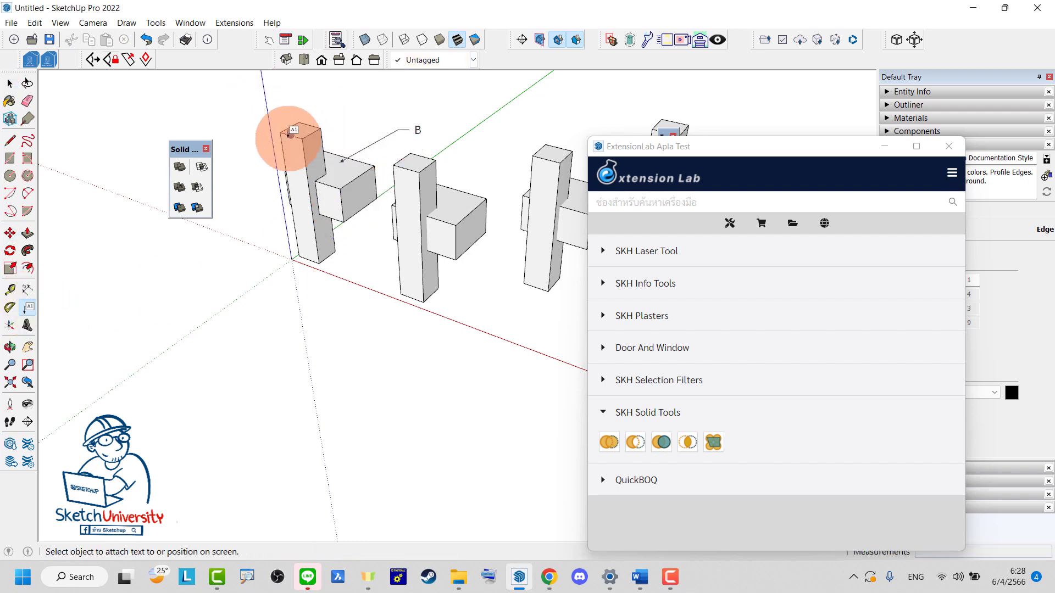
{"action": "left_click", "coordinate": [291, 136]}
{"action": "left_click", "coordinate": [247, 113]}
{"action": "key", "text": "space"}
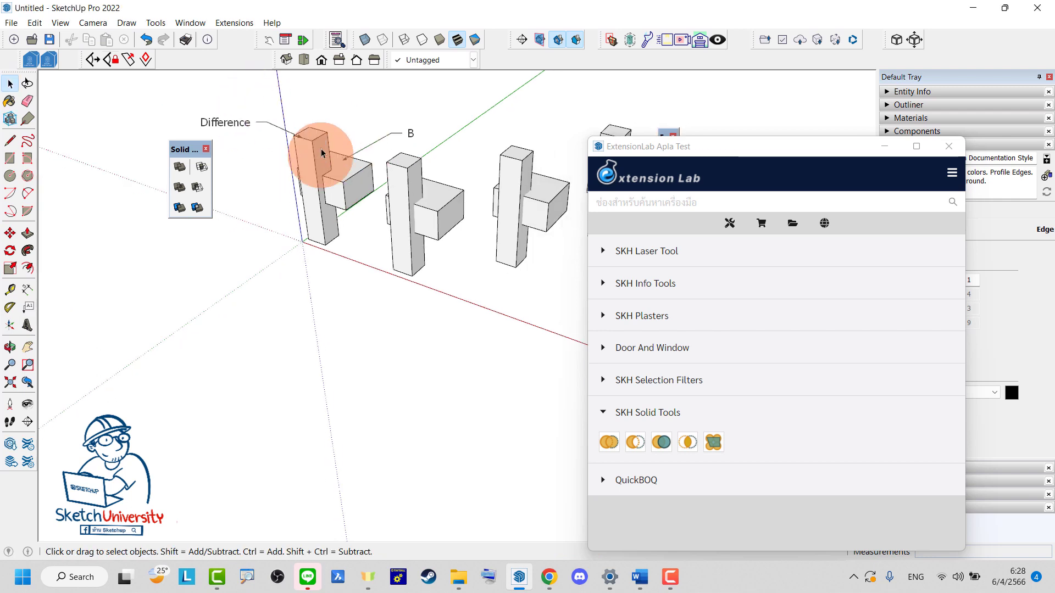
Adjust the view and select the second pillar-and-box pair.
{"action": "scroll", "coordinate": [293, 130], "scroll_direction": "up", "scroll_amount": 2}
{"action": "scroll", "coordinate": [293, 136], "scroll_direction": "up", "scroll_amount": 1}
{"action": "scroll", "coordinate": [293, 135], "scroll_direction": "down", "scroll_amount": 3}
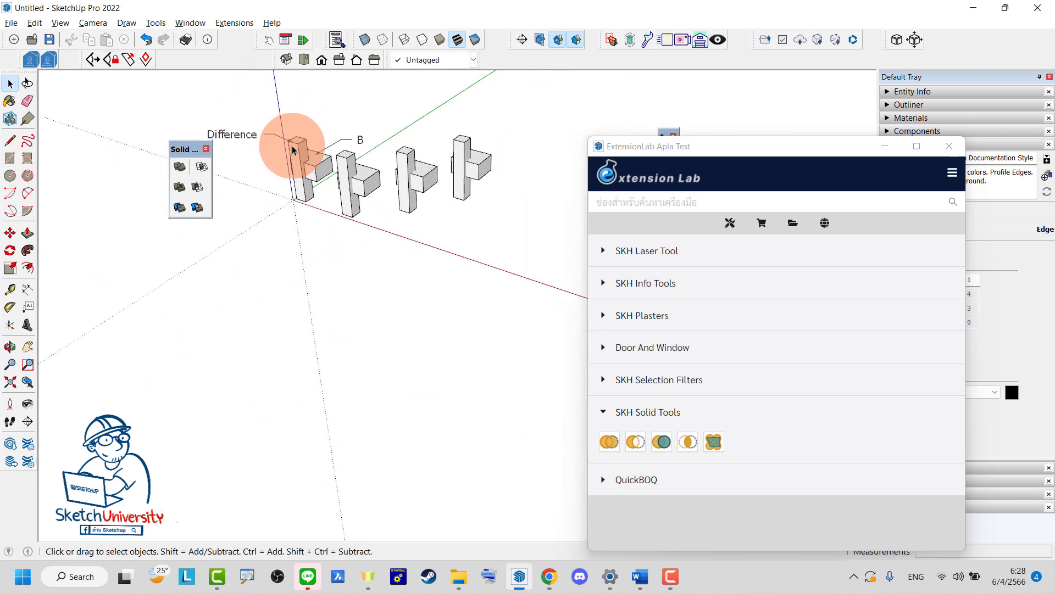
{"action": "left_click_drag", "start_coordinate": [338, 116], "coordinate": [225, 249]}
{"action": "left_click_drag", "start_coordinate": [291, 129], "coordinate": [336, 287]}
{"action": "key", "text": "Escape"}
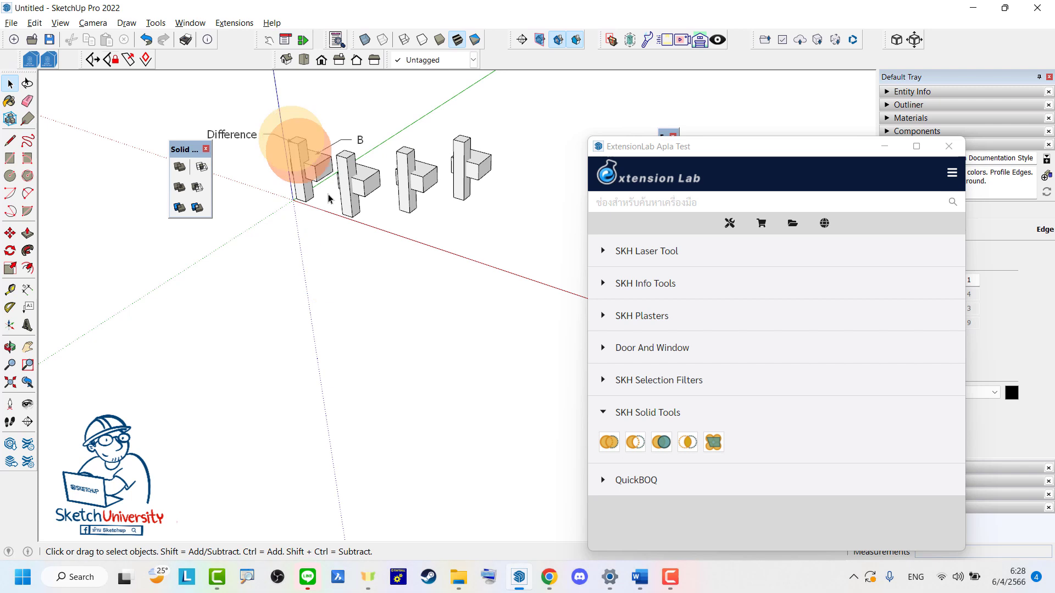
{"action": "scroll", "coordinate": [384, 127], "scroll_direction": "up", "scroll_amount": 1}
{"action": "scroll", "coordinate": [363, 137], "scroll_direction": "up", "scroll_amount": 2}
{"action": "scroll", "coordinate": [362, 137], "scroll_direction": "up", "scroll_amount": 2}
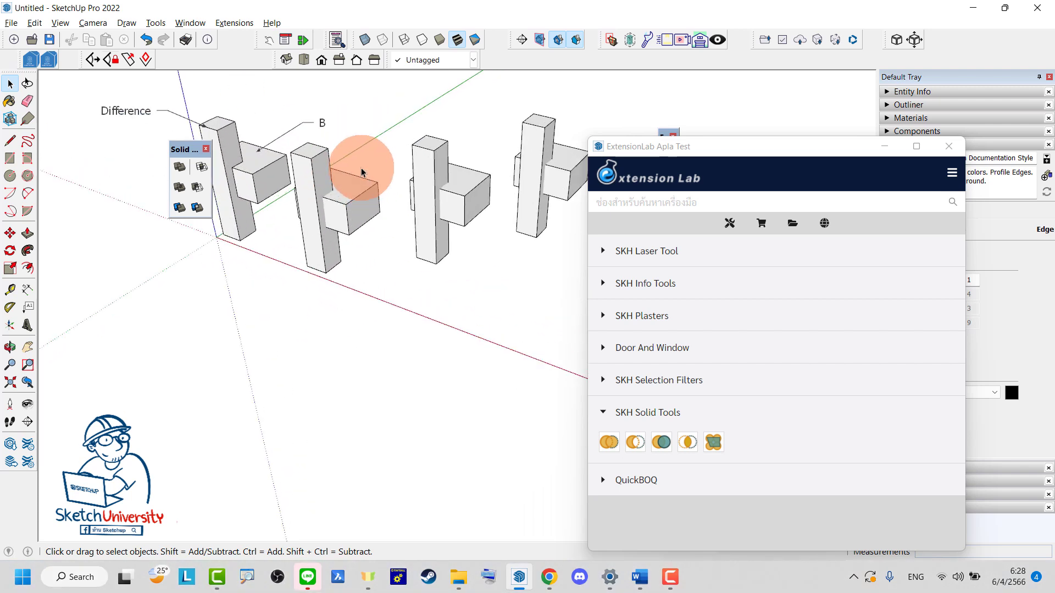
{"action": "left_click", "coordinate": [348, 240]}
{"action": "scroll", "coordinate": [295, 207], "scroll_direction": "down", "scroll_amount": 3}
Shift the second pillar-and-box pair to the right and select its box.
{"action": "key", "text": "m"}
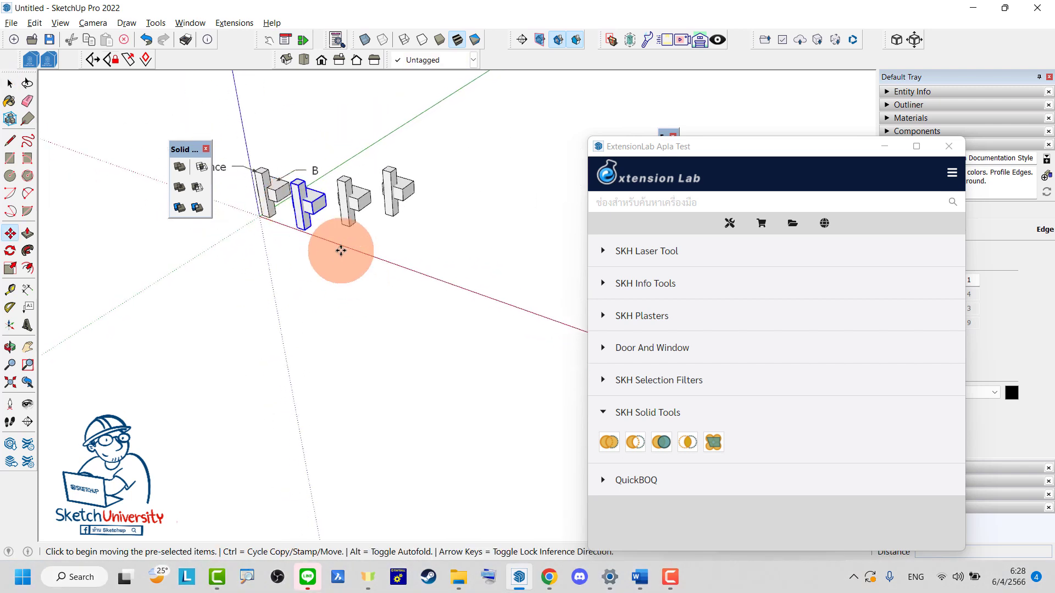
{"action": "left_click", "coordinate": [340, 250]}
{"action": "left_click", "coordinate": [481, 266]}
{"action": "key", "text": "space"}
{"action": "scroll", "coordinate": [473, 242], "scroll_direction": "up", "scroll_amount": 2}
{"action": "left_click_drag", "start_coordinate": [466, 261], "coordinate": [412, 209]}
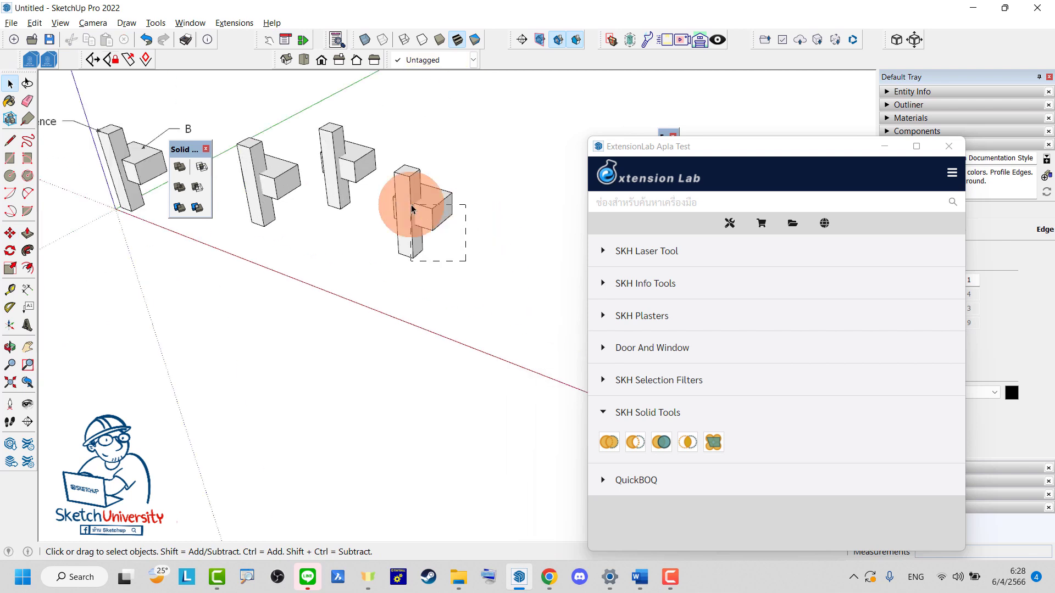
{"action": "scroll", "coordinate": [440, 225], "scroll_direction": "up", "scroll_amount": 3}
{"action": "left_click", "coordinate": [424, 207]}
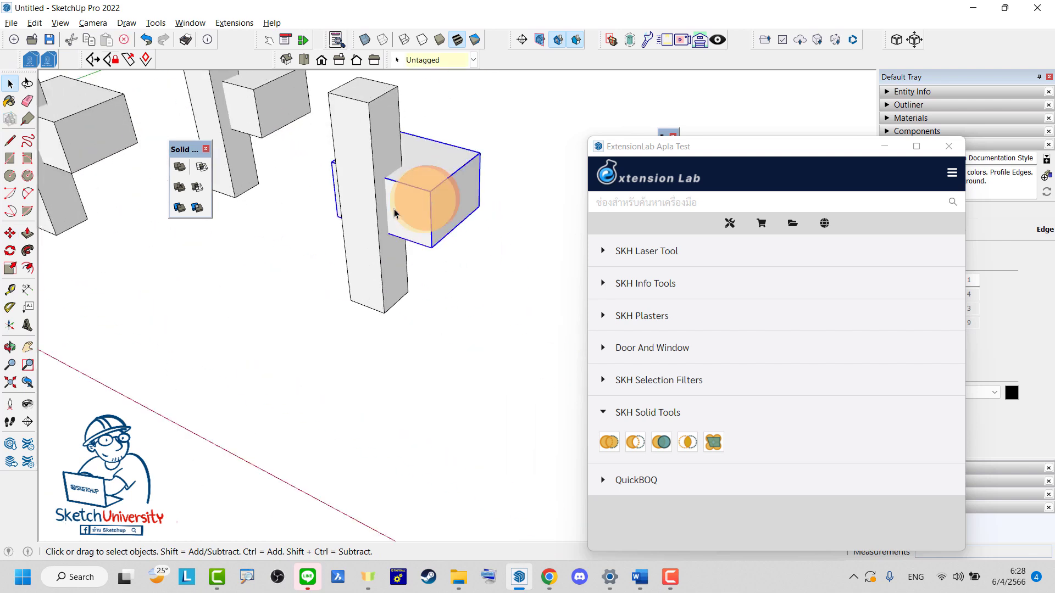
{"action": "scroll", "coordinate": [368, 224], "scroll_direction": "down", "scroll_amount": 3}
Push/pull the box's end face far along the red axis.
{"action": "double_click", "coordinate": [336, 206]}
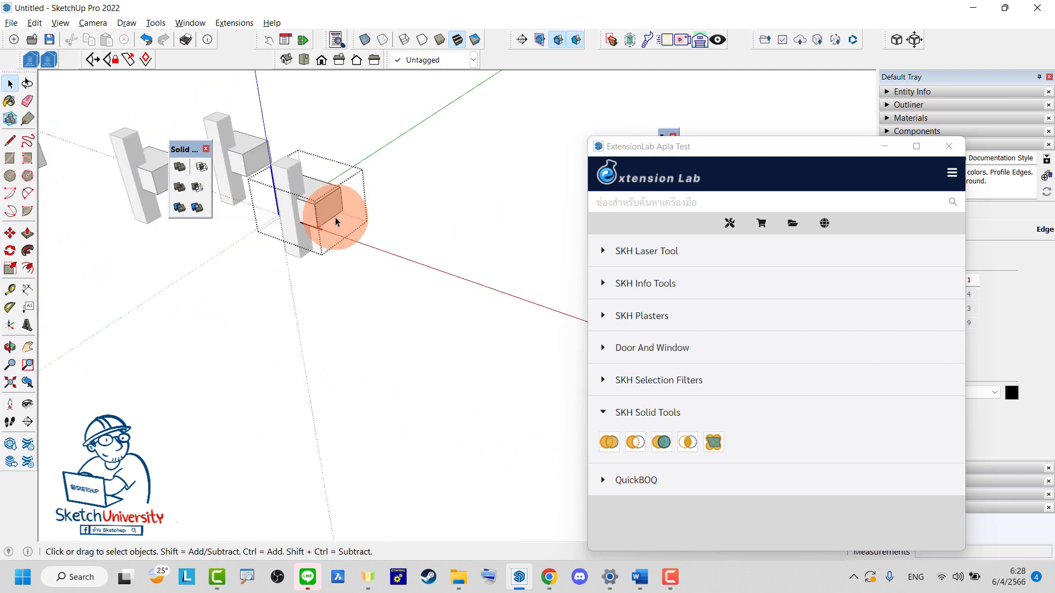
{"action": "key", "text": "p"}
{"action": "left_click_drag", "start_coordinate": [331, 213], "coordinate": [488, 275]}
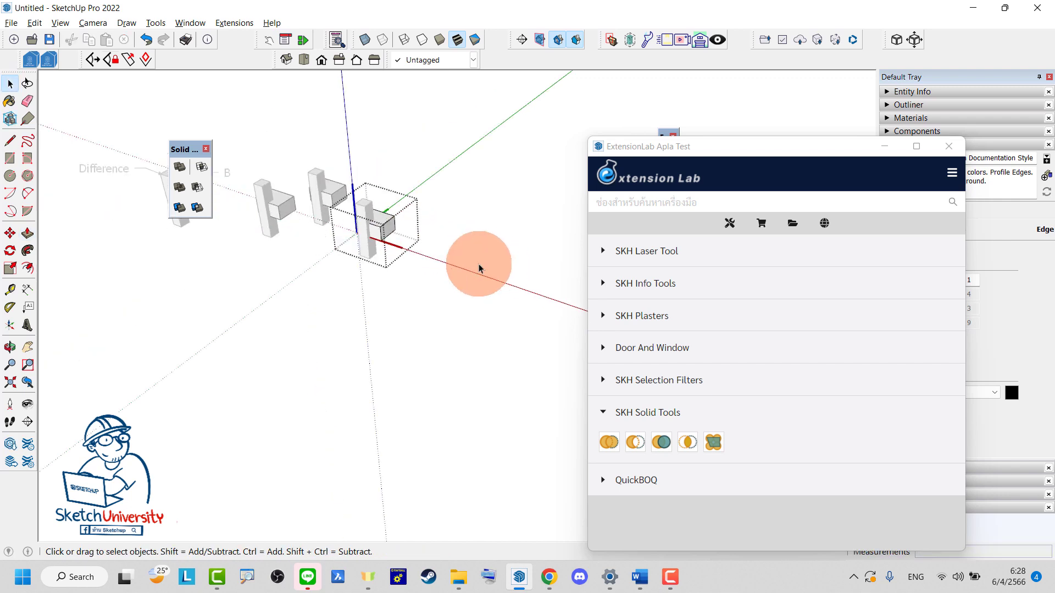
{"action": "left_click_drag", "start_coordinate": [397, 274], "coordinate": [167, 190]}
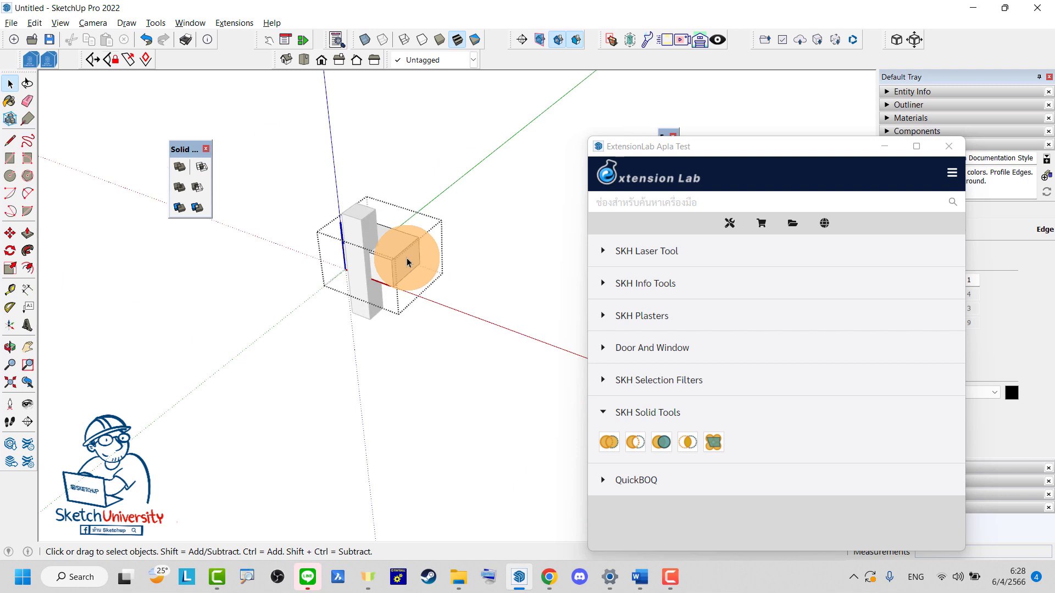
{"action": "key", "text": "p"}
{"action": "left_click", "coordinate": [407, 262]}
Finish the rail, then copy the post to its far end with /4 for five posts.
{"action": "left_click", "coordinate": [517, 304]}
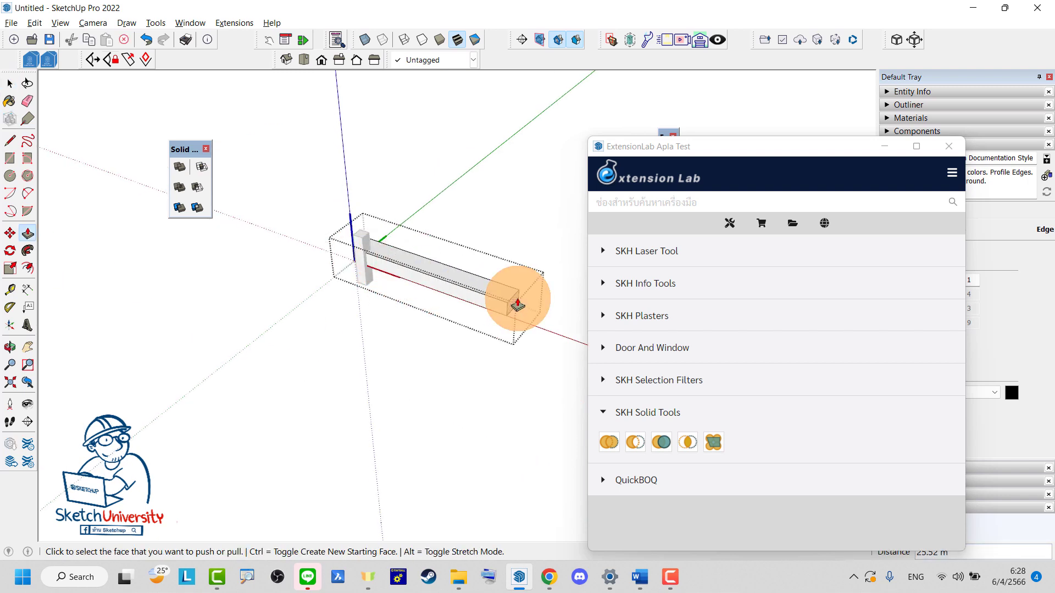
{"action": "key", "text": "space"}
{"action": "mouse_move", "coordinate": [384, 290]}
{"action": "middle_mouse_down"}
{"action": "mouse_move", "coordinate": [342, 258]}
{"action": "mouse_move", "coordinate": [336, 296]}
{"action": "middle_mouse_up"}
{"action": "left_click", "coordinate": [341, 259]}
{"action": "key", "text": "m"}
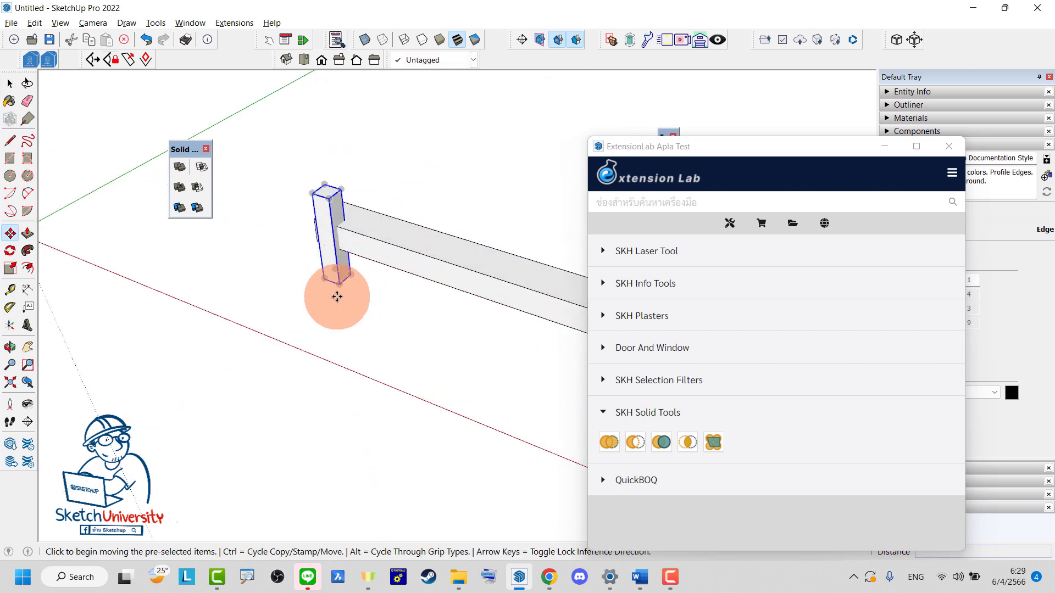
{"action": "left_click", "coordinate": [337, 297]}
{"action": "scroll", "coordinate": [337, 296], "scroll_direction": "down", "scroll_amount": 3}
{"action": "key", "text": "ctrl"}
{"action": "left_click", "coordinate": [504, 347]}
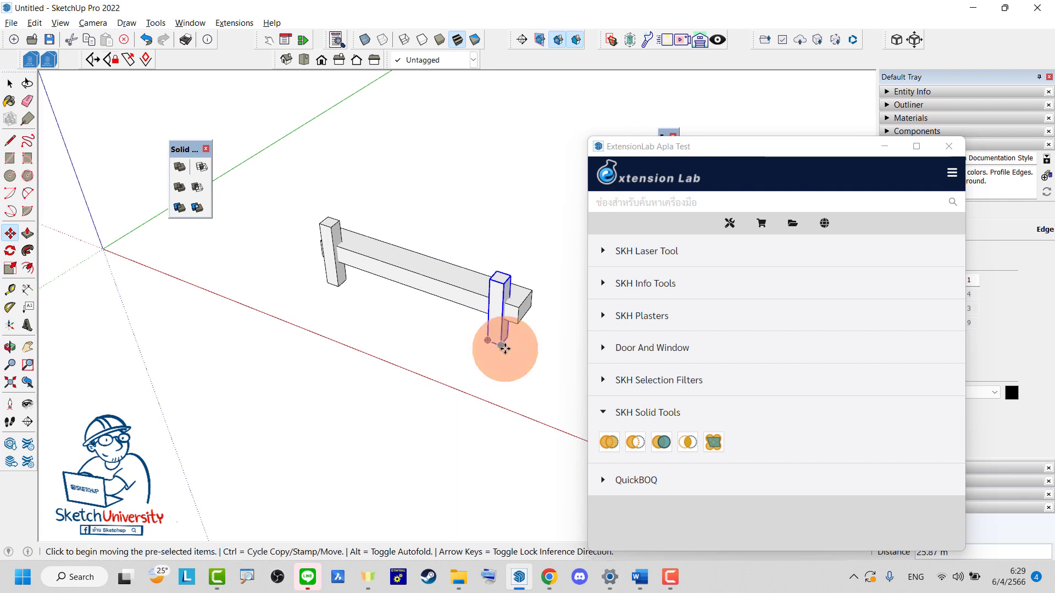
{"action": "type", "text": "/4"}
{"action": "key", "text": "Return"}
{"action": "key", "text": "space"}
Window-select the five posts and group them with Ctrl+G.
{"action": "mouse_move", "coordinate": [501, 346]}
{"action": "middle_mouse_down"}
{"action": "mouse_move", "coordinate": [336, 306]}
{"action": "mouse_move", "coordinate": [404, 311]}
{"action": "middle_mouse_up"}
{"action": "left_click_drag", "start_coordinate": [315, 228], "coordinate": [527, 389]}
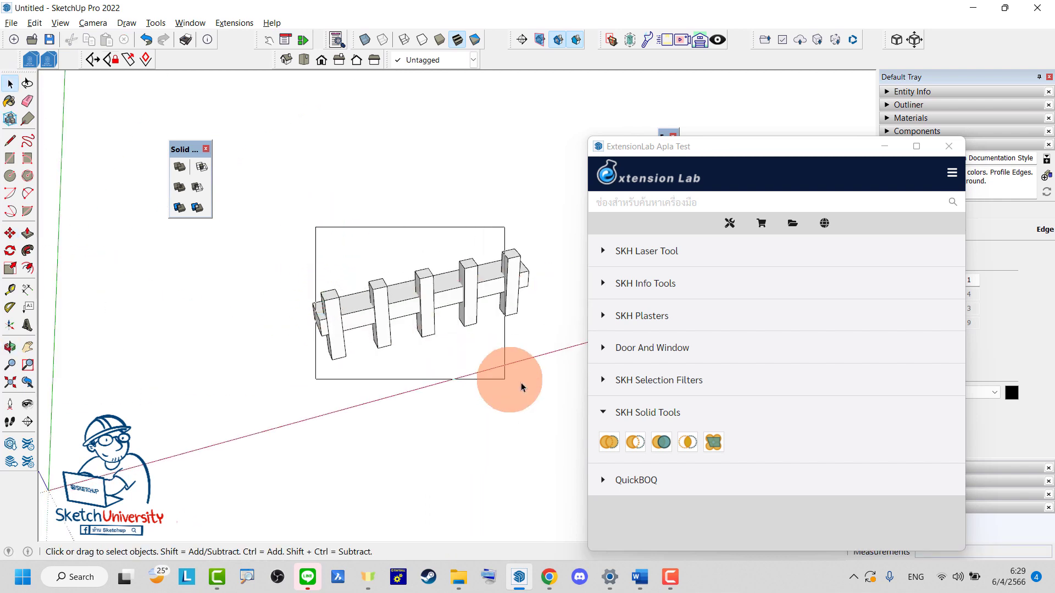
{"action": "key", "text": "ctrl+g"}
{"action": "mouse_move", "coordinate": [525, 383]}
{"action": "middle_mouse_down"}
{"action": "mouse_move", "coordinate": [396, 384]}
{"action": "mouse_move", "coordinate": [447, 306]}
{"action": "mouse_move", "coordinate": [417, 268]}
{"action": "middle_mouse_up"}
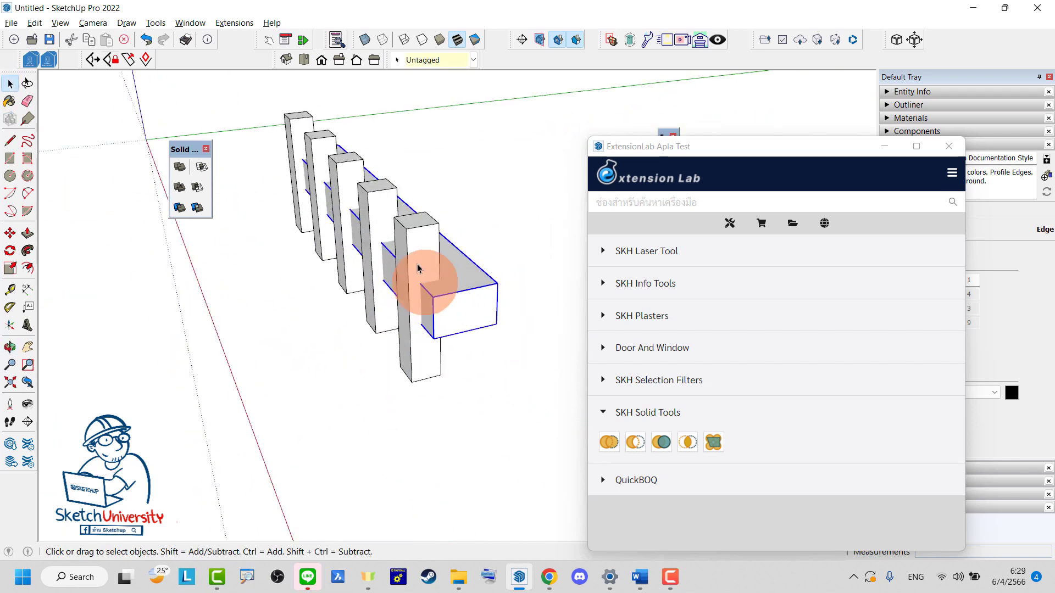
{"action": "left_click", "coordinate": [418, 268]}
{"action": "left_click", "coordinate": [444, 302]}
{"action": "mouse_move", "coordinate": [460, 298]}
{"action": "middle_mouse_down"}
{"action": "mouse_move", "coordinate": [318, 294]}
{"action": "mouse_move", "coordinate": [447, 282]}
{"action": "middle_mouse_up"}
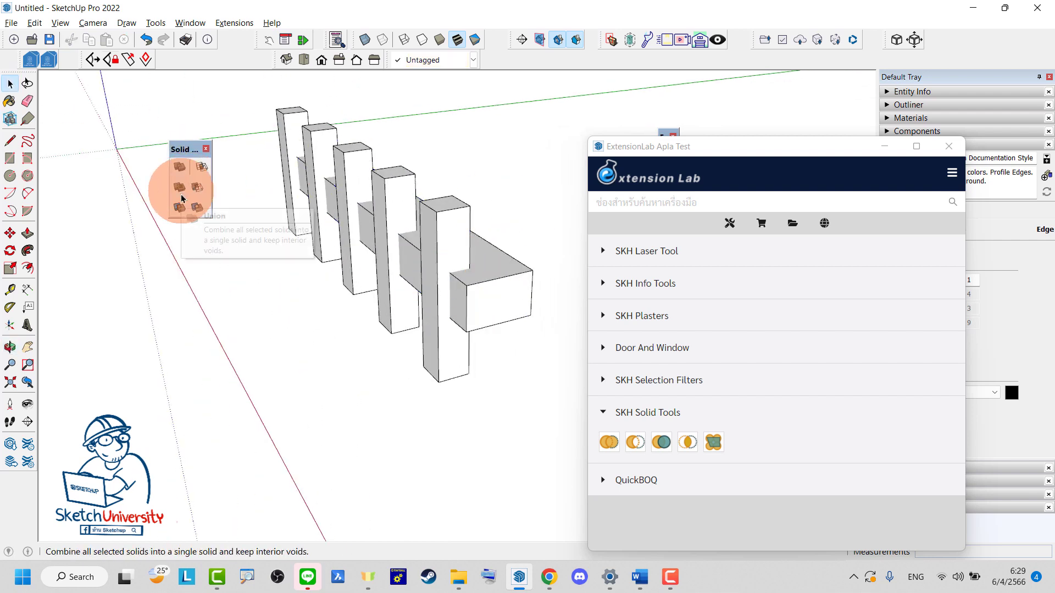
Trim the rail box against the grouped posts using Solid Tools Trim.
{"action": "left_click", "coordinate": [180, 208]}
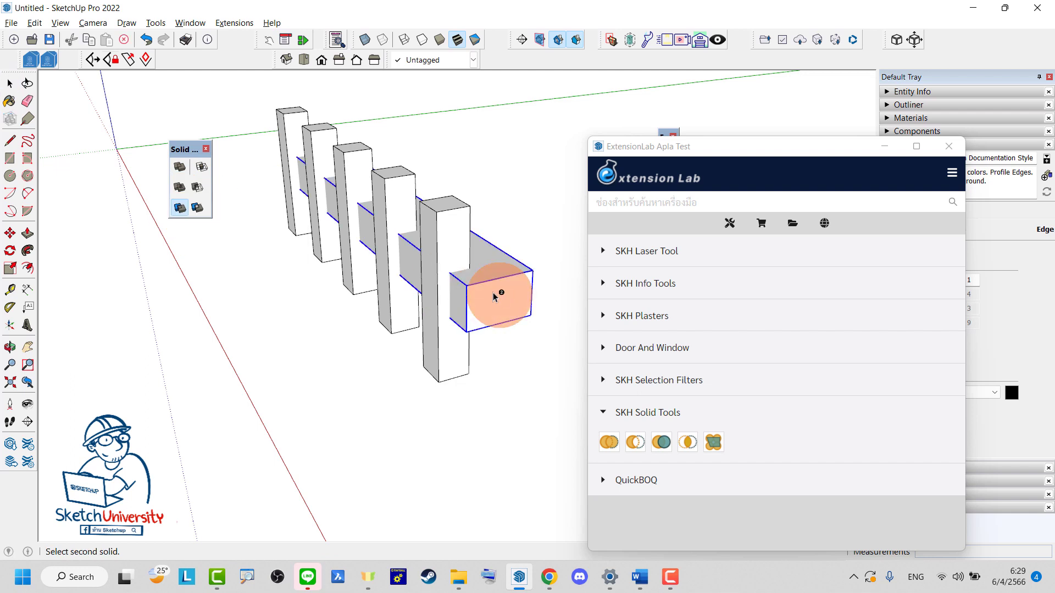
{"action": "left_click", "coordinate": [454, 254]}
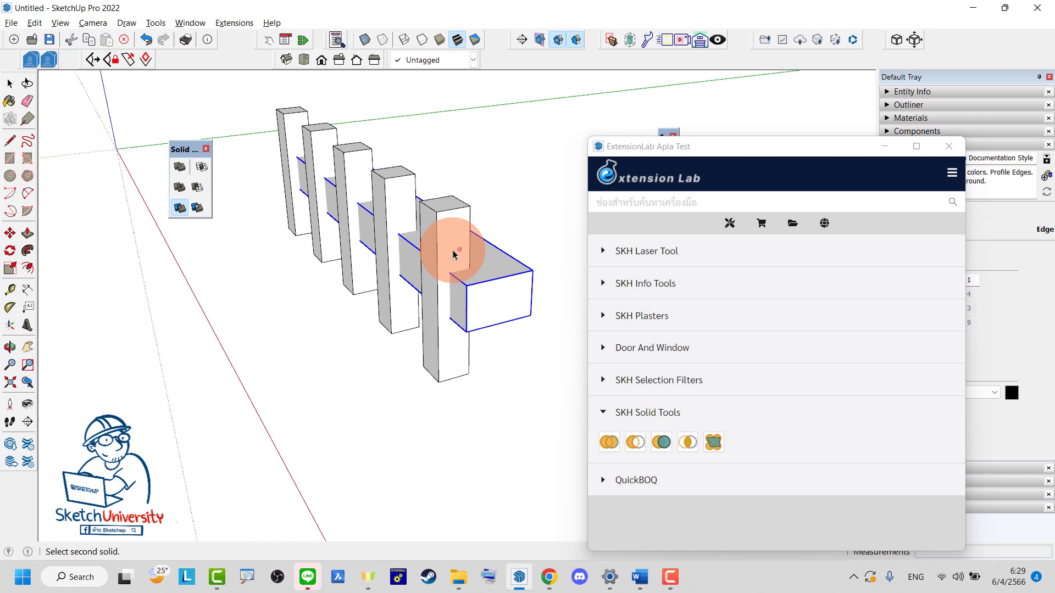
{"action": "left_click", "coordinate": [454, 253]}
{"action": "middle_click_drag", "start_coordinate": [330, 322], "coordinate": [341, 306]}
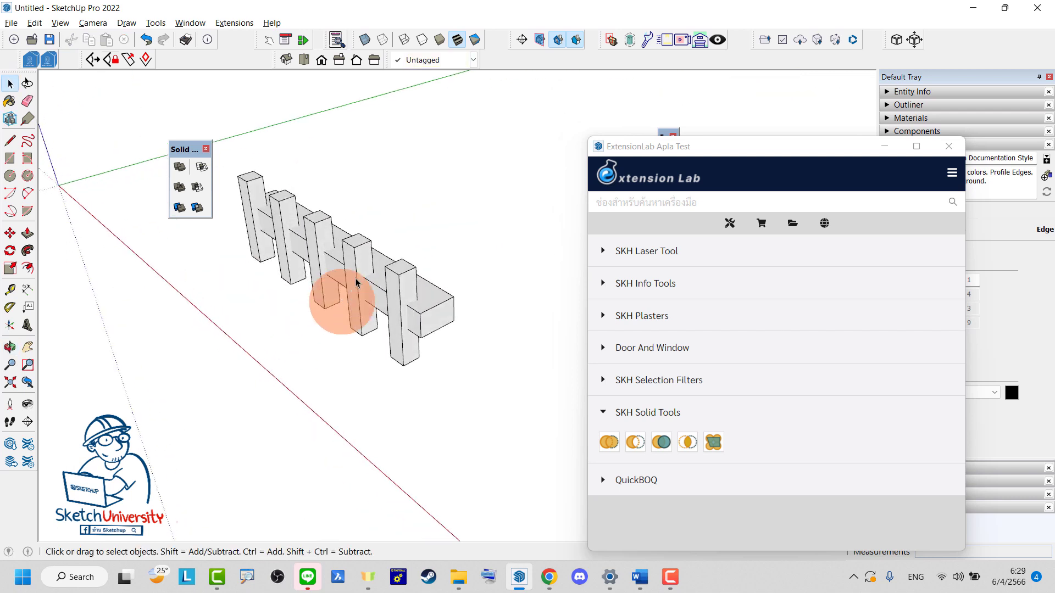
Open the fence group, select its posts, and check their Entity Info.
{"action": "left_click", "coordinate": [405, 269]}
{"action": "double_click", "coordinate": [405, 271]}
{"action": "scroll", "coordinate": [401, 275], "scroll_direction": "down", "scroll_amount": 2}
{"action": "left_click_drag", "start_coordinate": [247, 166], "coordinate": [462, 377]}
{"action": "left_click_drag", "start_coordinate": [782, 146], "coordinate": [721, 264]}
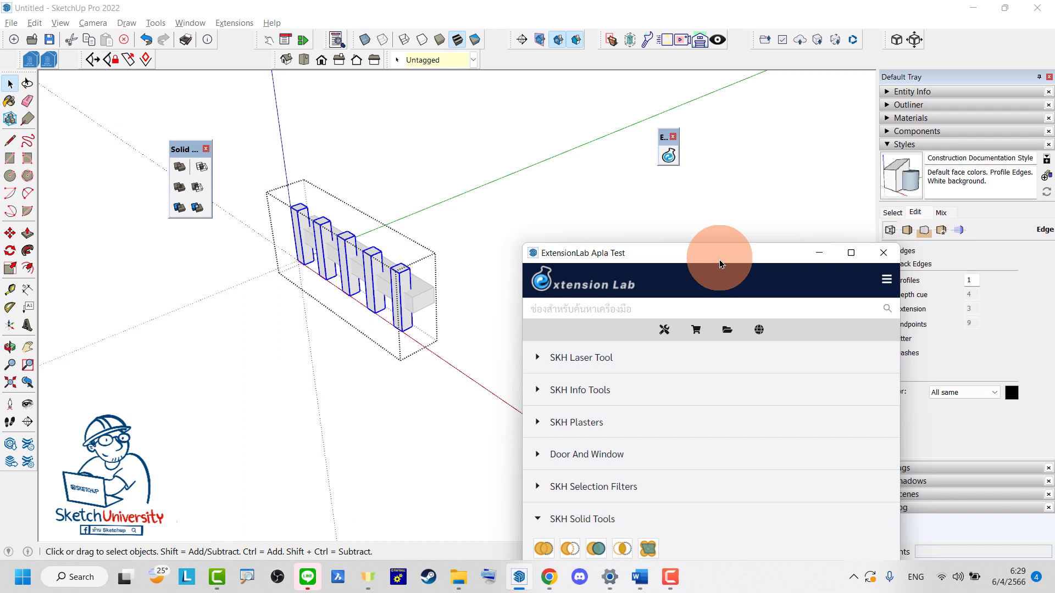
{"action": "left_click", "coordinate": [905, 92]}
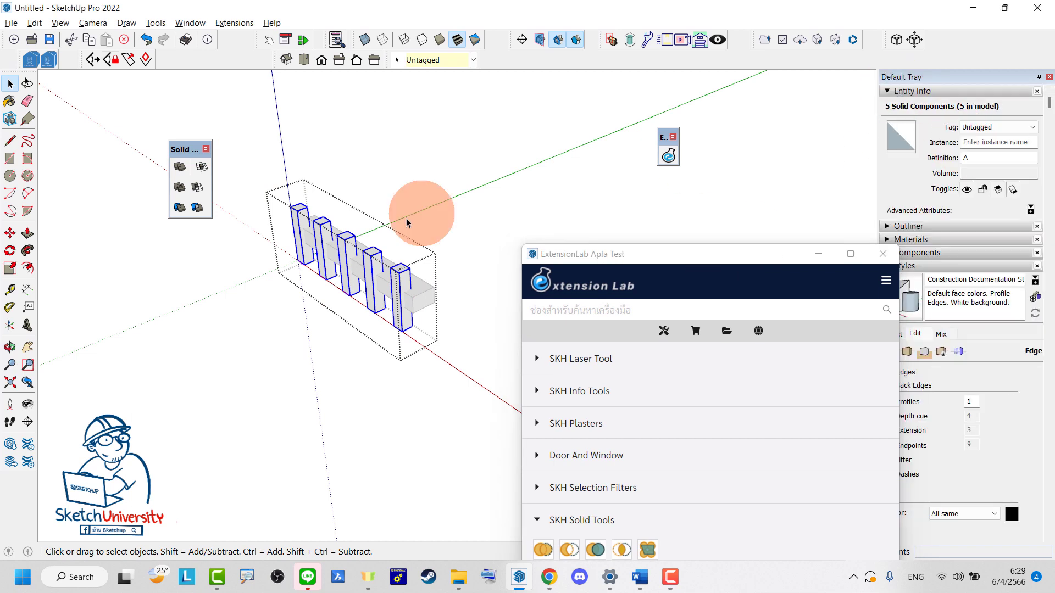
{"action": "left_click", "coordinate": [423, 253]}
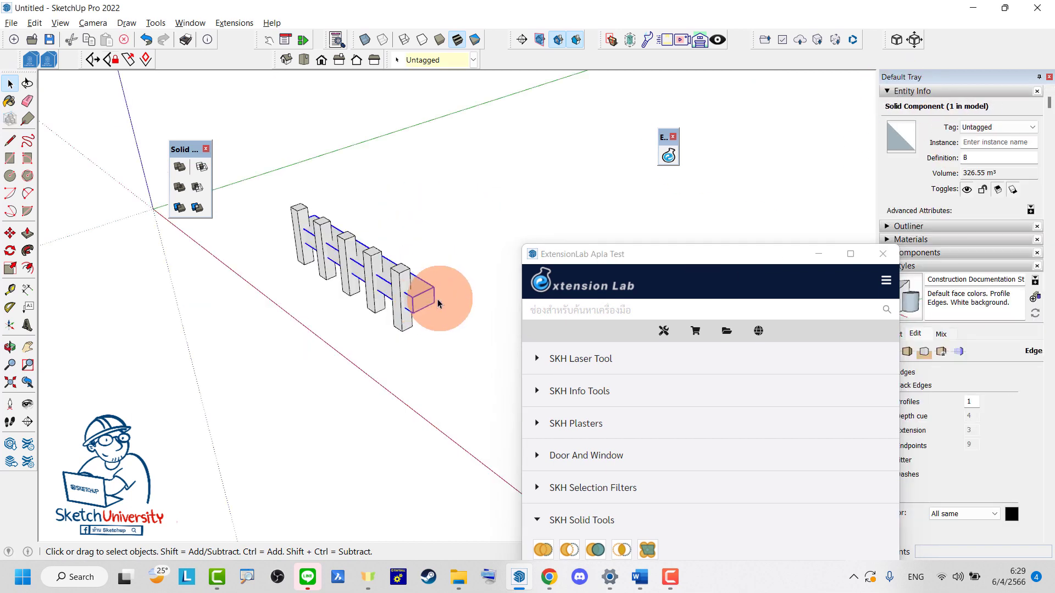
{"action": "left_click", "coordinate": [403, 325]}
{"action": "scroll", "coordinate": [403, 326], "scroll_direction": "up", "scroll_amount": 5}
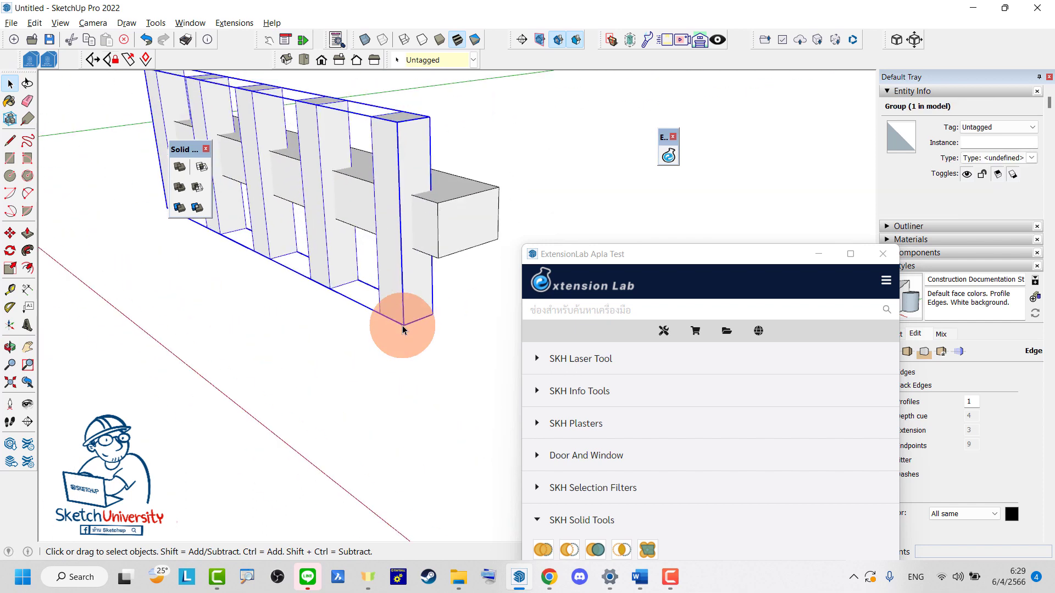
{"action": "left_click", "coordinate": [75, 287]}
Add leader labels B on the rail's right end and A on a post.
{"action": "left_click", "coordinate": [28, 306]}
{"action": "left_click", "coordinate": [146, 107]}
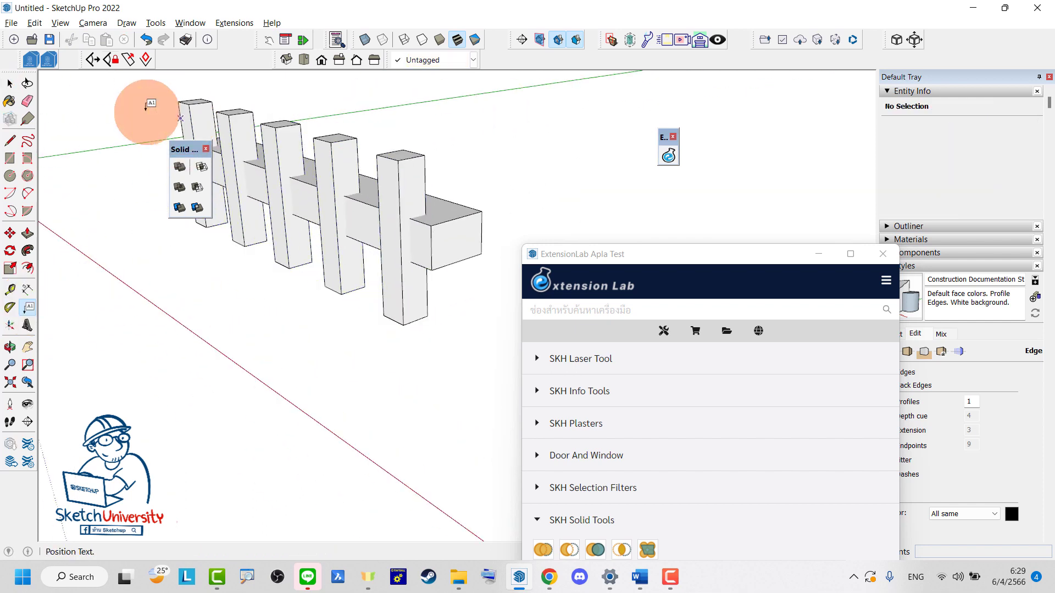
{"action": "scroll", "coordinate": [329, 265], "scroll_direction": "down", "scroll_amount": 2}
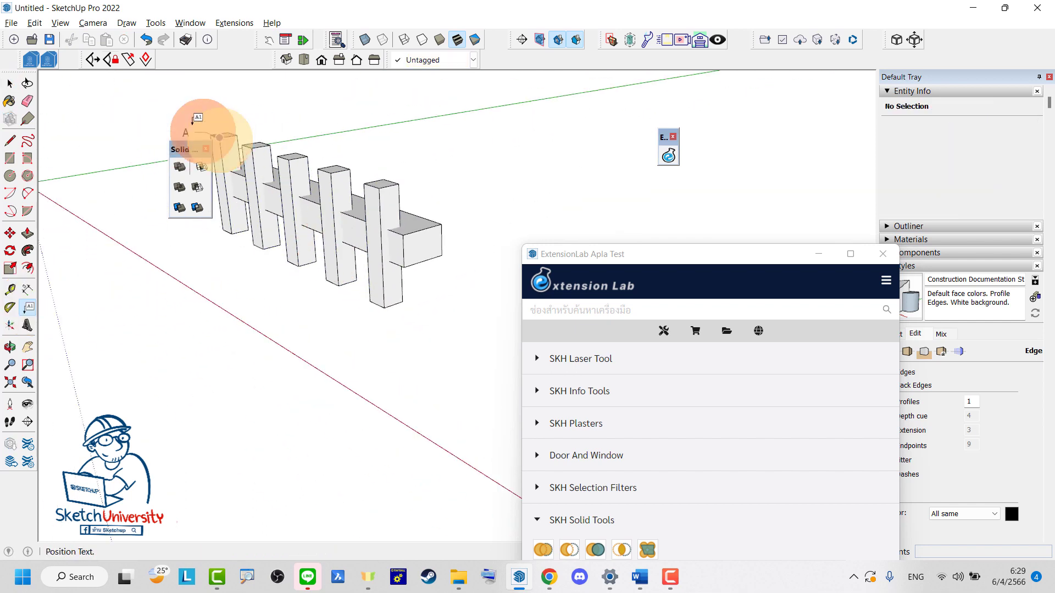
{"action": "left_click", "coordinate": [426, 227]}
{"action": "left_click", "coordinate": [469, 211]}
{"action": "type", "text": "B"}
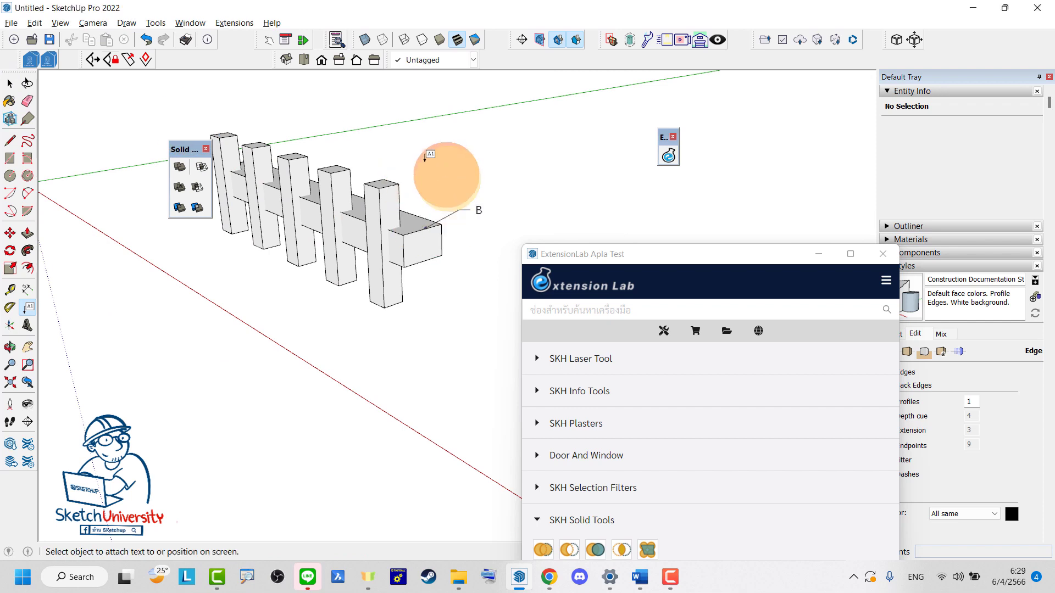
{"action": "left_click", "coordinate": [228, 131]}
{"action": "left_click", "coordinate": [187, 117]}
{"action": "type", "text": "A"}
{"action": "left_click", "coordinate": [200, 94]}
{"action": "key", "text": "space"}
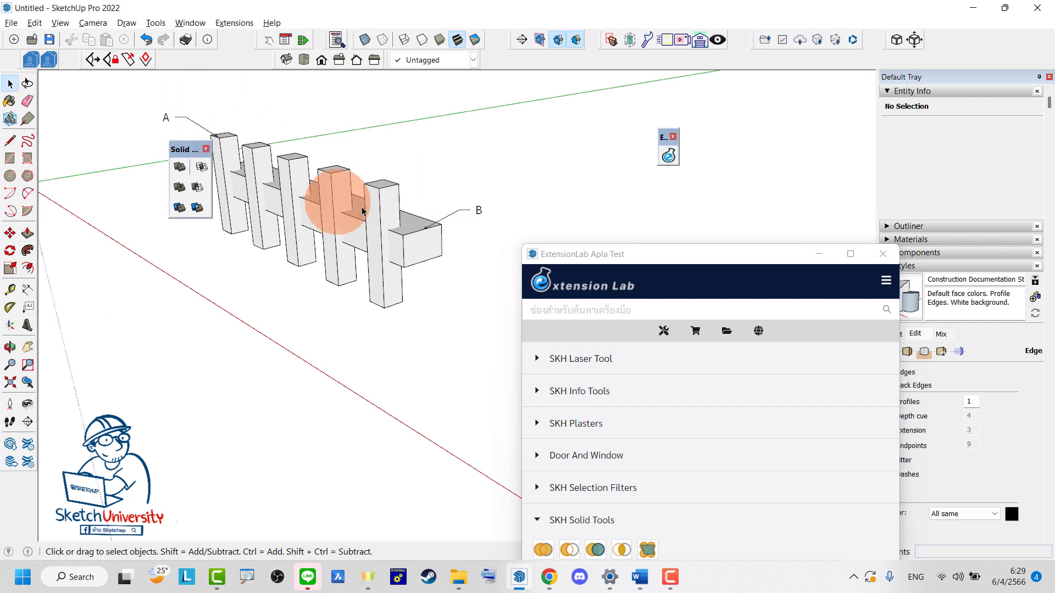
{"action": "left_click", "coordinate": [375, 208]}
{"action": "scroll", "coordinate": [407, 198], "scroll_direction": "down", "scroll_amount": 2}
Move the floating Solid Tools toolbar and the ExtensionLab window away from the model.
{"action": "left_click", "coordinate": [197, 154]}
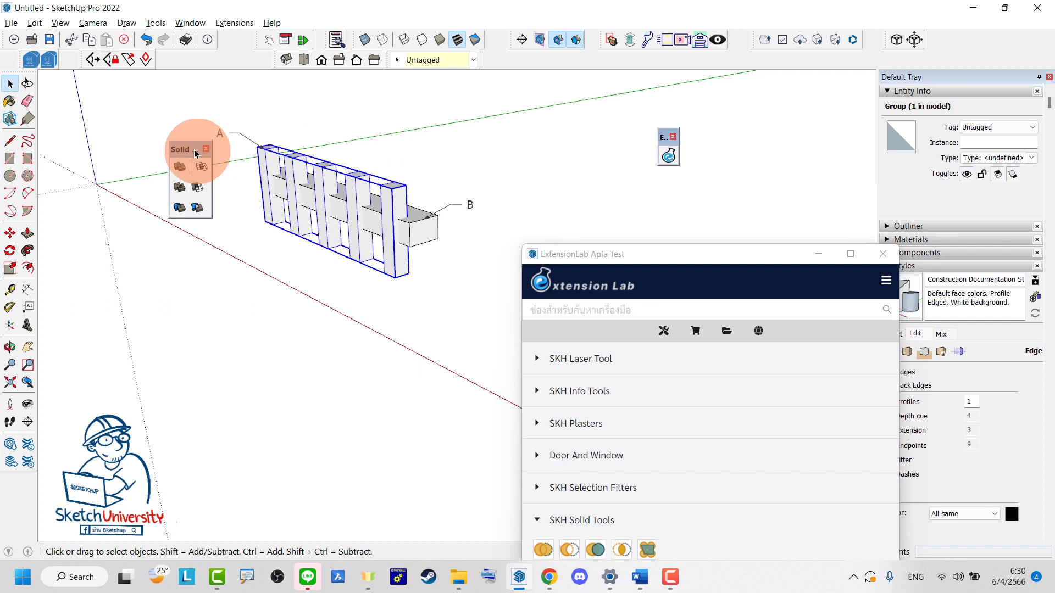
{"action": "left_click_drag", "start_coordinate": [194, 154], "coordinate": [177, 60]}
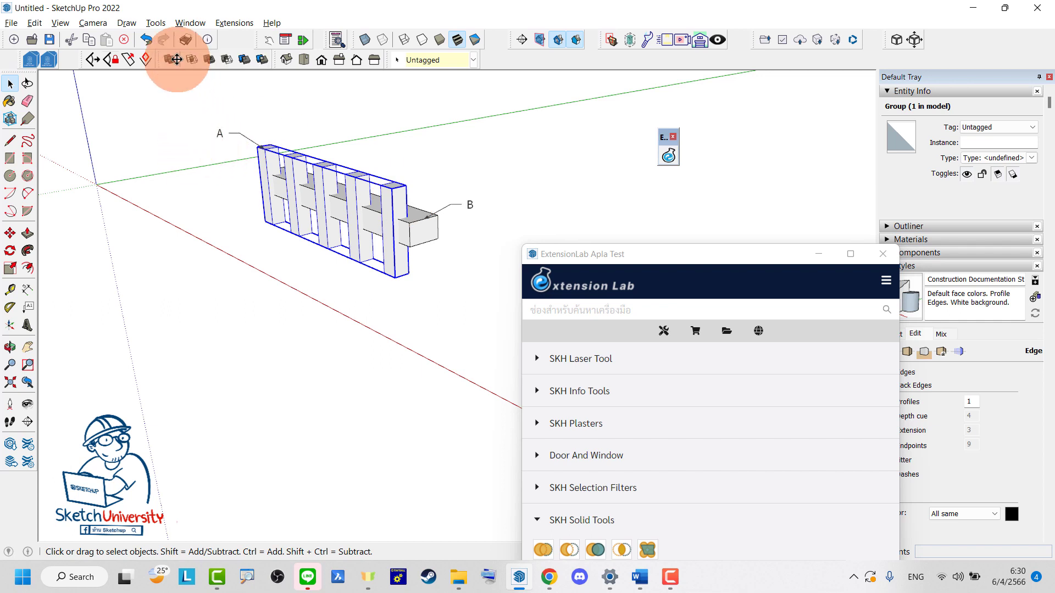
{"action": "left_click", "coordinate": [639, 236]}
{"action": "left_click_drag", "start_coordinate": [632, 258], "coordinate": [710, 80]}
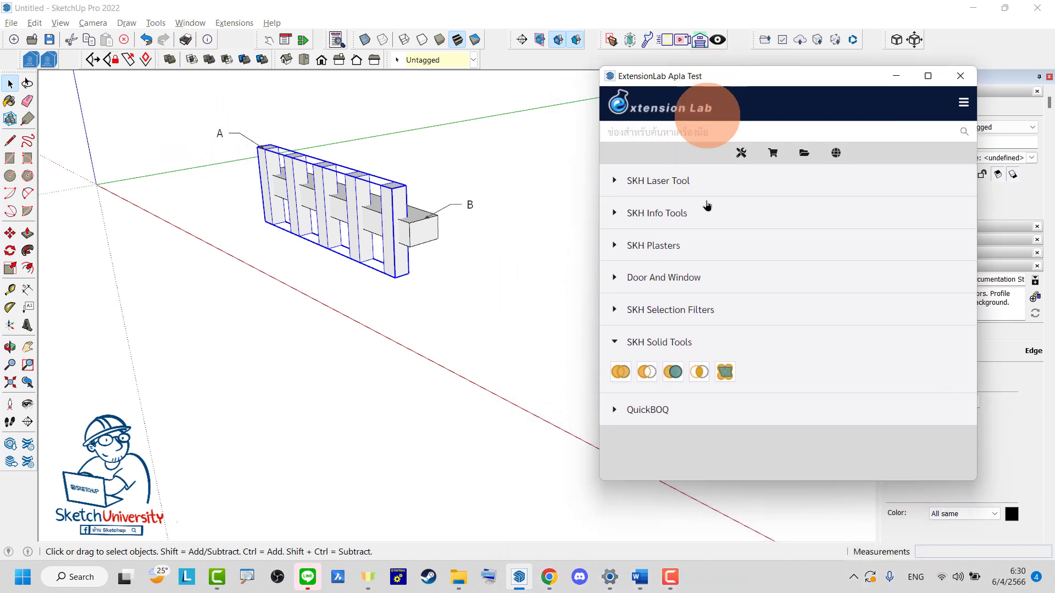
Try the solid Union, Subtract and Trim operations, settling on SKH Solid Trim.
{"action": "left_click", "coordinate": [620, 378]}
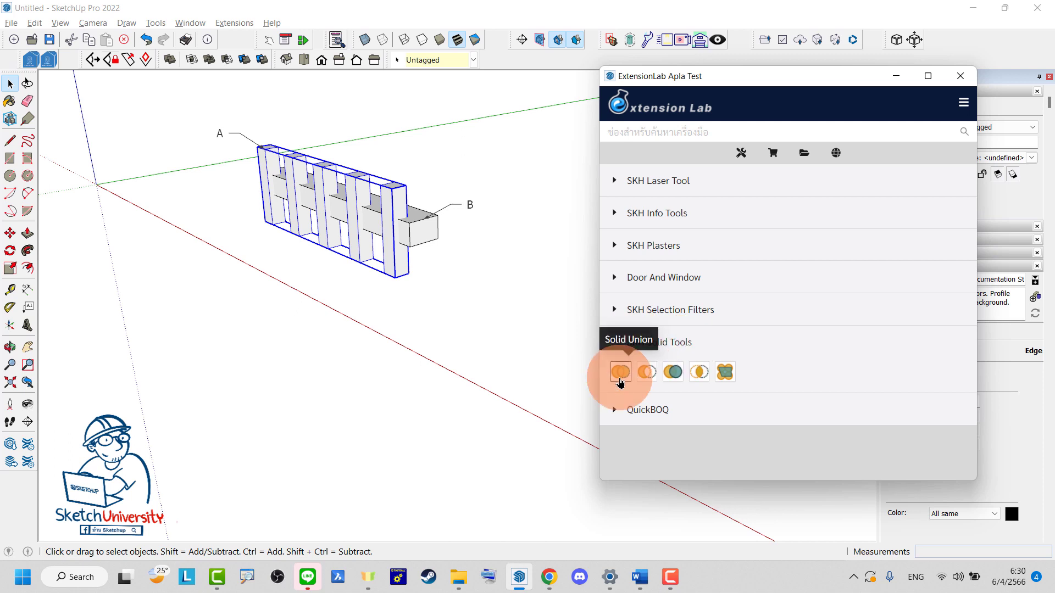
{"action": "left_click", "coordinate": [644, 375]}
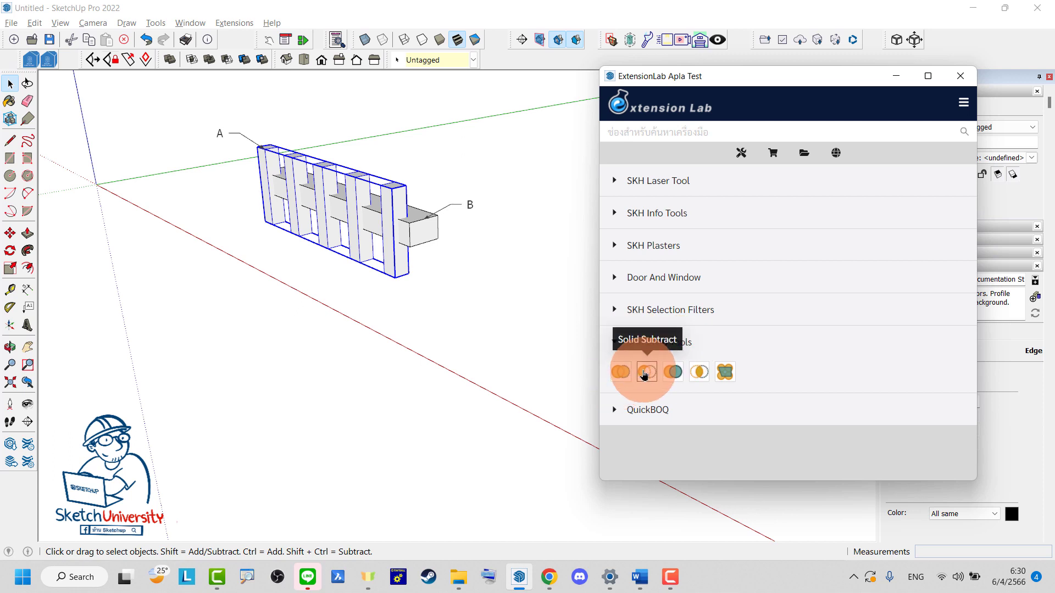
{"action": "left_click", "coordinate": [675, 371]}
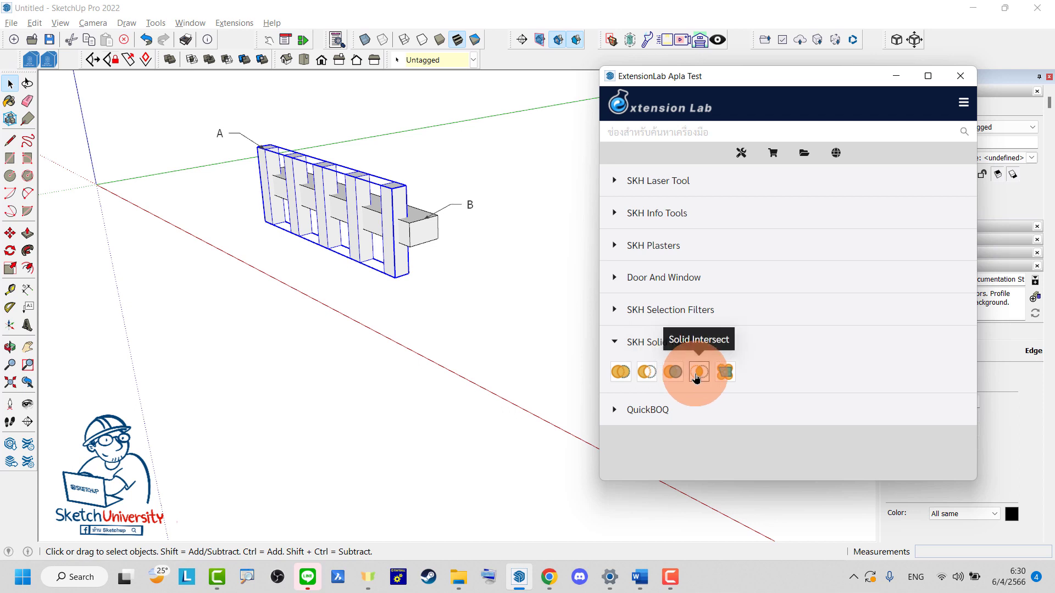
{"action": "left_click", "coordinate": [450, 263]}
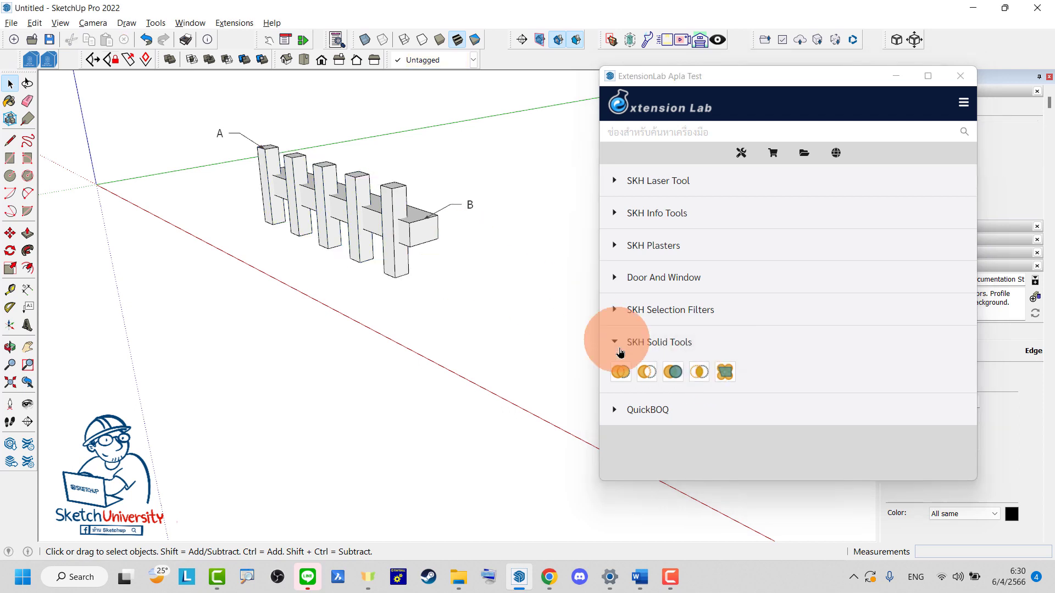
{"action": "left_click", "coordinate": [668, 373]}
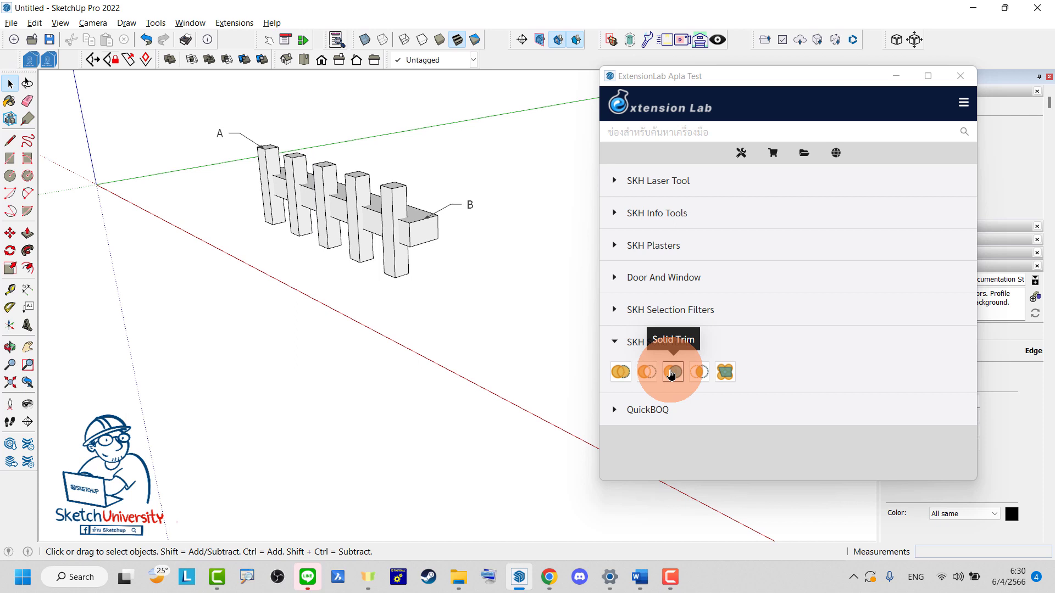
{"action": "scroll", "coordinate": [458, 137], "scroll_direction": "up", "scroll_amount": 3}
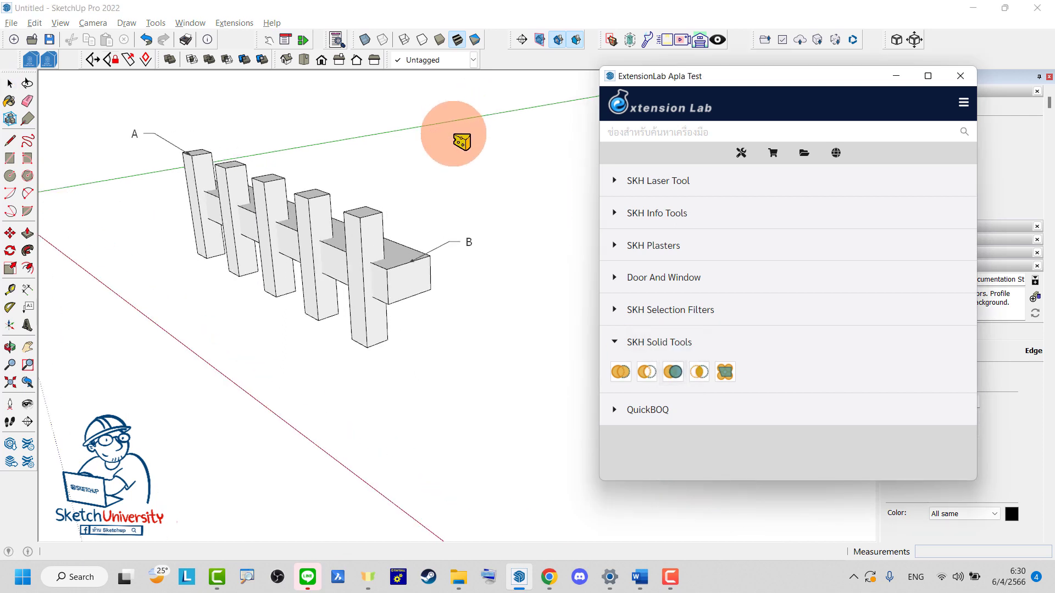
Subtract beam B from the five target posts to notch each one.
{"action": "scroll", "coordinate": [462, 142], "scroll_direction": "up", "scroll_amount": 1}
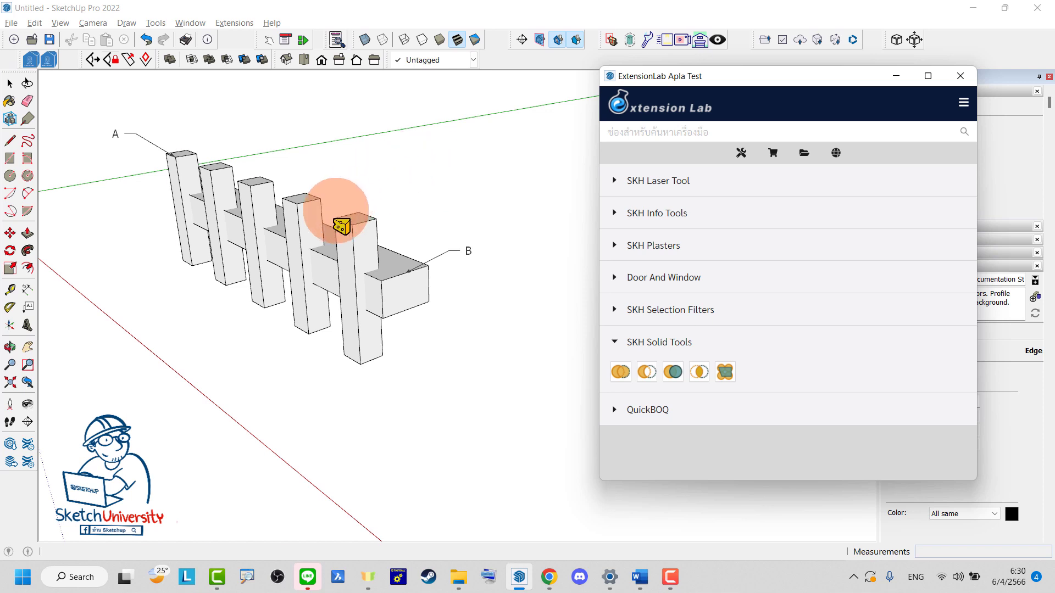
{"action": "left_click", "coordinate": [349, 233]}
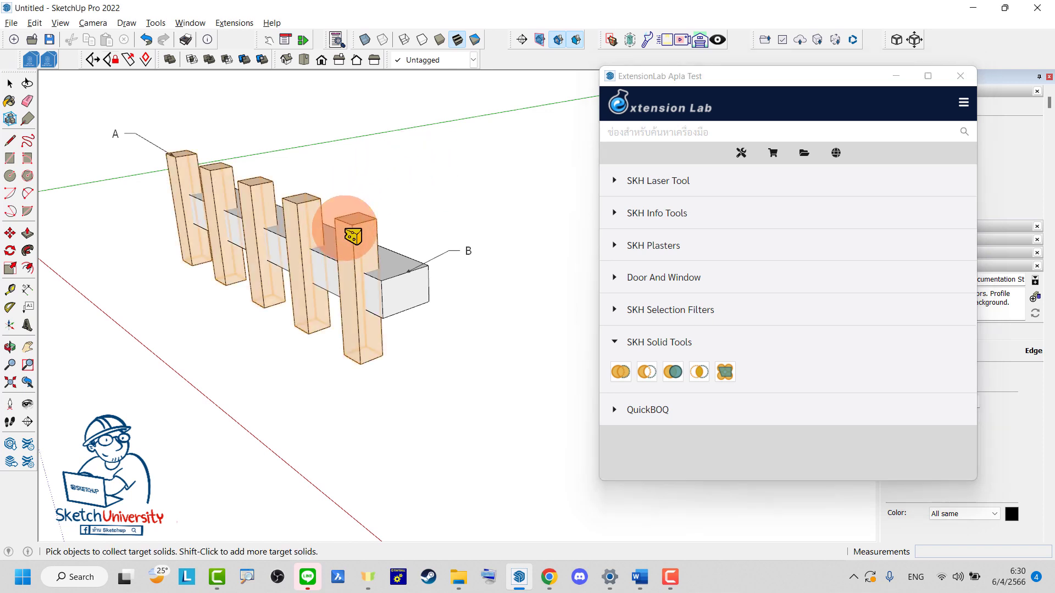
{"action": "left_click", "coordinate": [446, 172]}
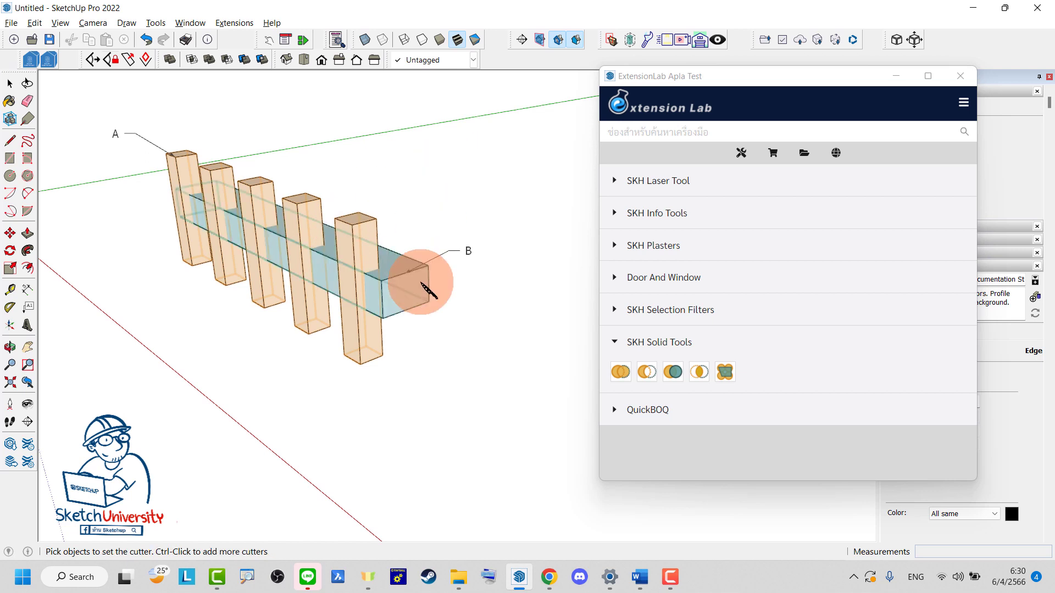
{"action": "left_click", "coordinate": [427, 289]}
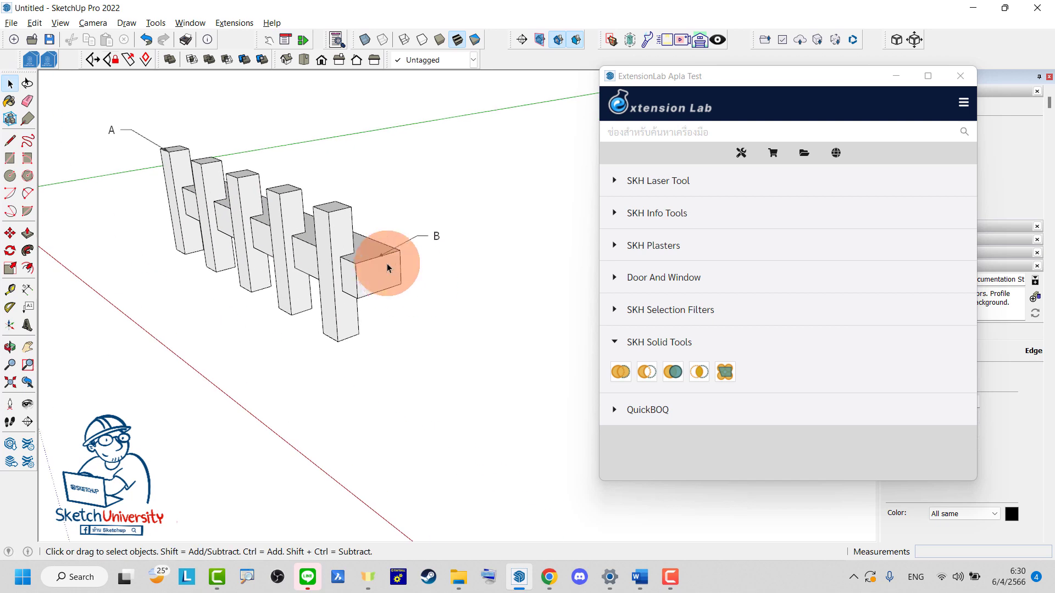
Slide the beam along its length out of the posts to reveal the notches.
{"action": "key", "text": "m"}
{"action": "left_click_drag", "start_coordinate": [384, 285], "coordinate": [443, 266]}
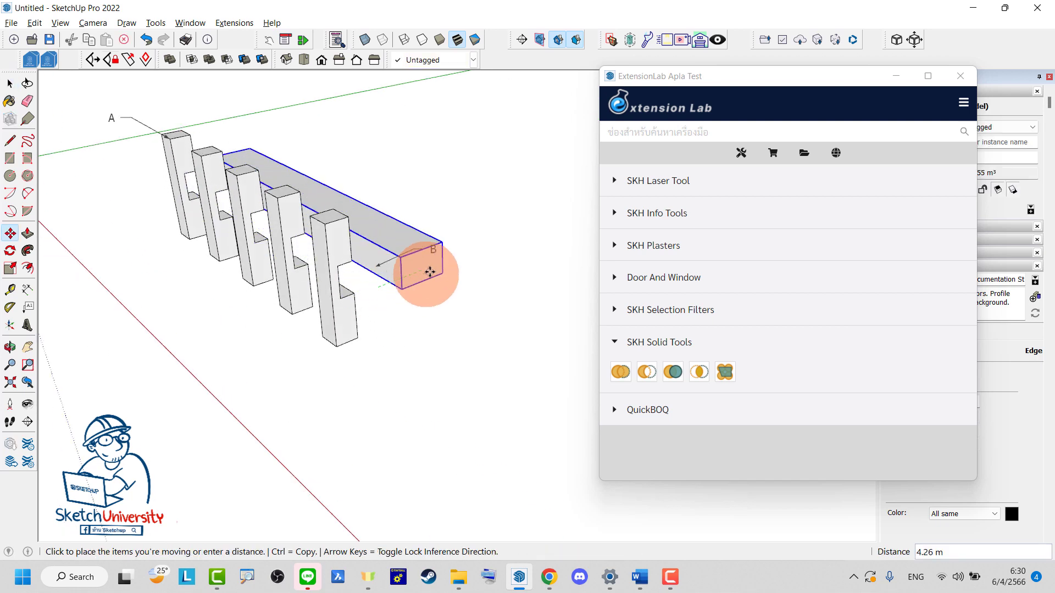
{"action": "mouse_move", "coordinate": [400, 282]}
{"action": "middle_mouse_down"}
{"action": "mouse_move", "coordinate": [156, 240]}
{"action": "mouse_move", "coordinate": [377, 252]}
{"action": "mouse_move", "coordinate": [488, 325]}
{"action": "mouse_move", "coordinate": [459, 349]}
{"action": "middle_mouse_up"}
Add text labels: an A label on the first post and a leader label at the beam end.
{"action": "key", "text": "e"}
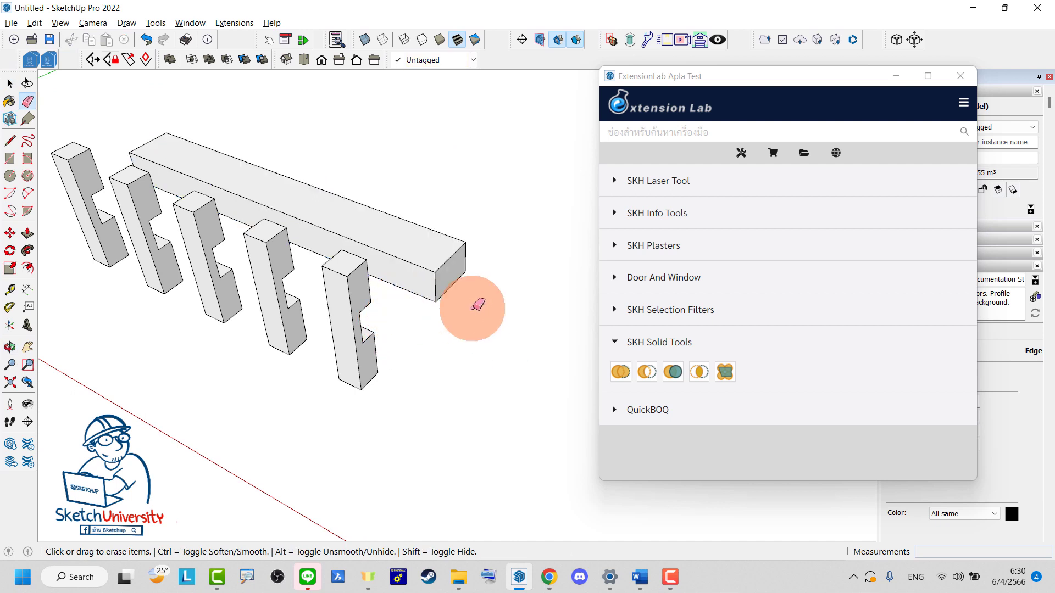
{"action": "middle_click_drag", "start_coordinate": [471, 306], "coordinate": [228, 222]}
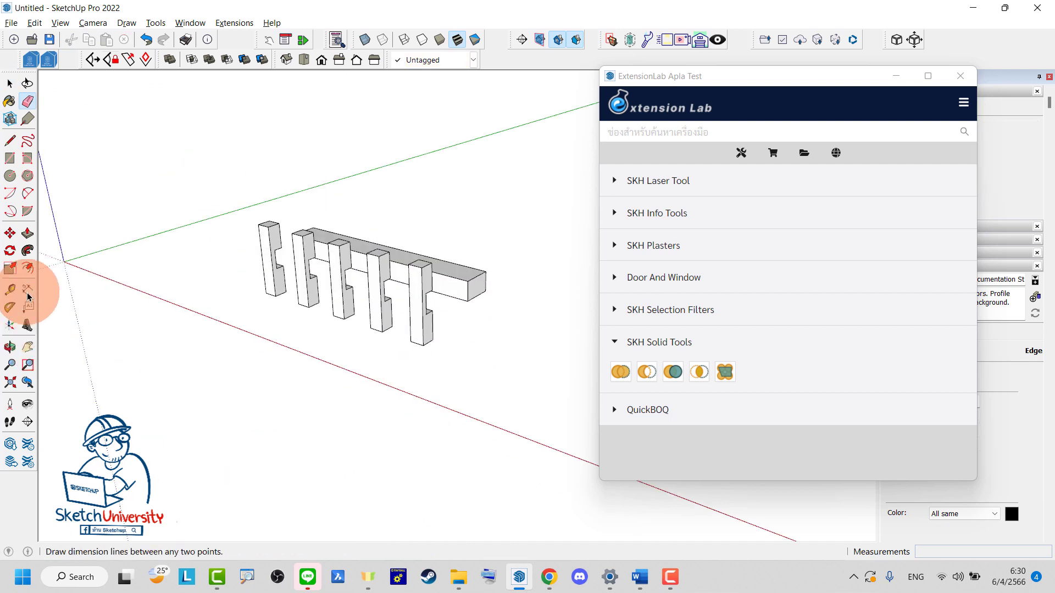
{"action": "left_click", "coordinate": [25, 303]}
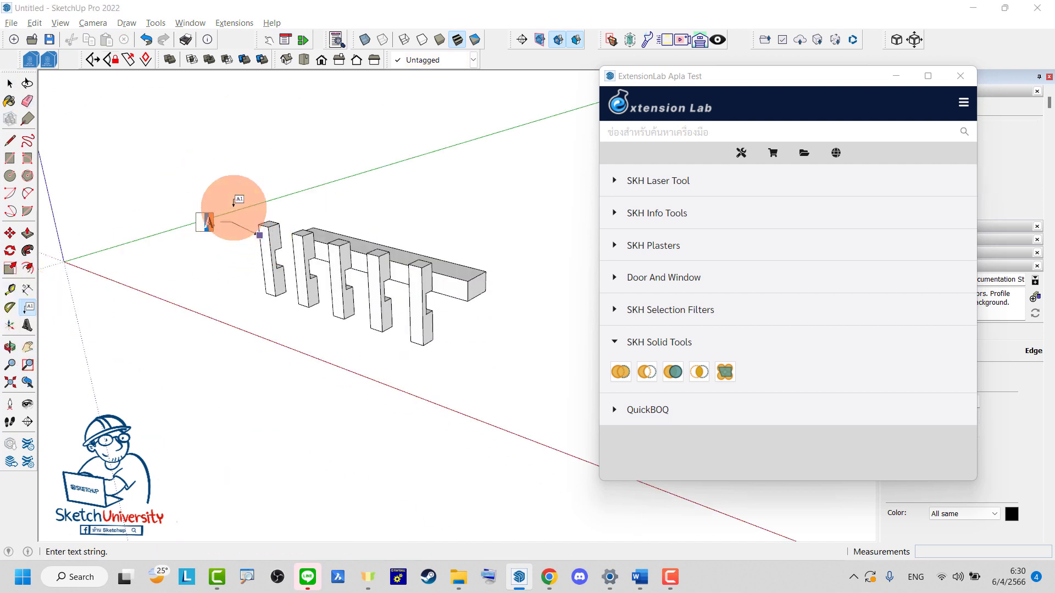
{"action": "left_click", "coordinate": [461, 264]}
{"action": "left_click", "coordinate": [490, 245]}
{"action": "scroll", "coordinate": [485, 215], "scroll_direction": "down", "scroll_amount": 1}
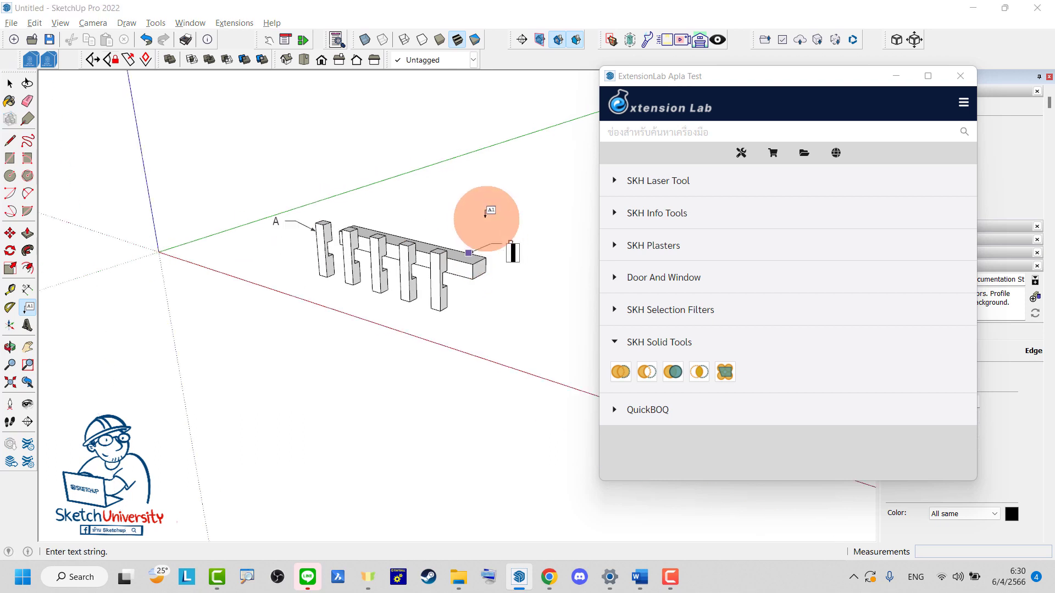
Delete the entire fence model with its labels and begin a new square post footprint.
{"action": "key", "text": "space"}
{"action": "left_click", "coordinate": [423, 308]}
{"action": "scroll", "coordinate": [419, 308], "scroll_direction": "down", "scroll_amount": 2}
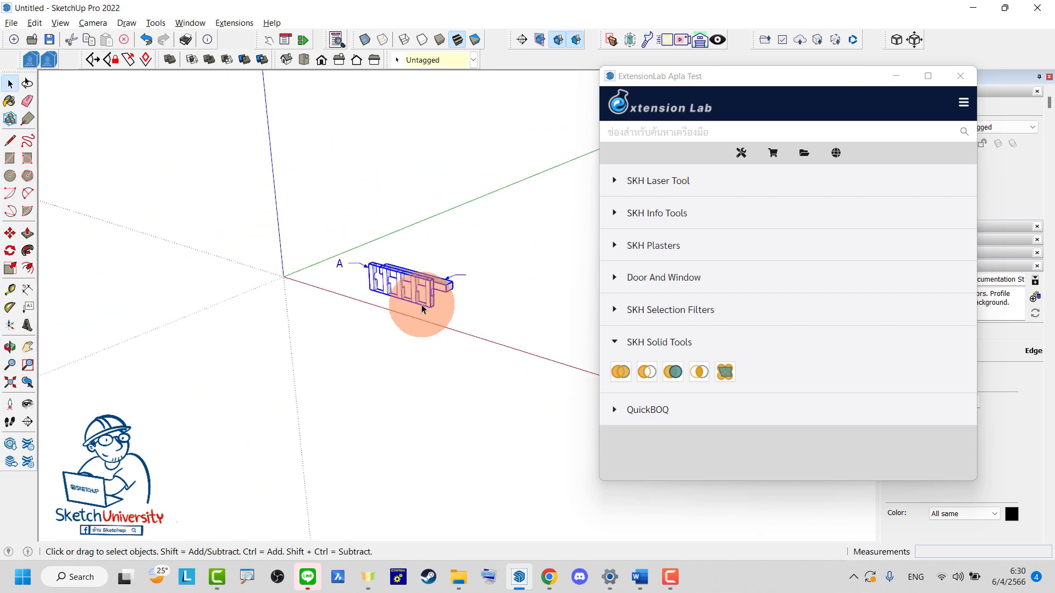
{"action": "key", "text": "Delete"}
{"action": "mouse_move", "coordinate": [351, 273]}
{"action": "middle_mouse_down"}
{"action": "mouse_move", "coordinate": [247, 340]}
{"action": "mouse_move", "coordinate": [330, 229]}
{"action": "mouse_move", "coordinate": [295, 248]}
{"action": "middle_mouse_up"}
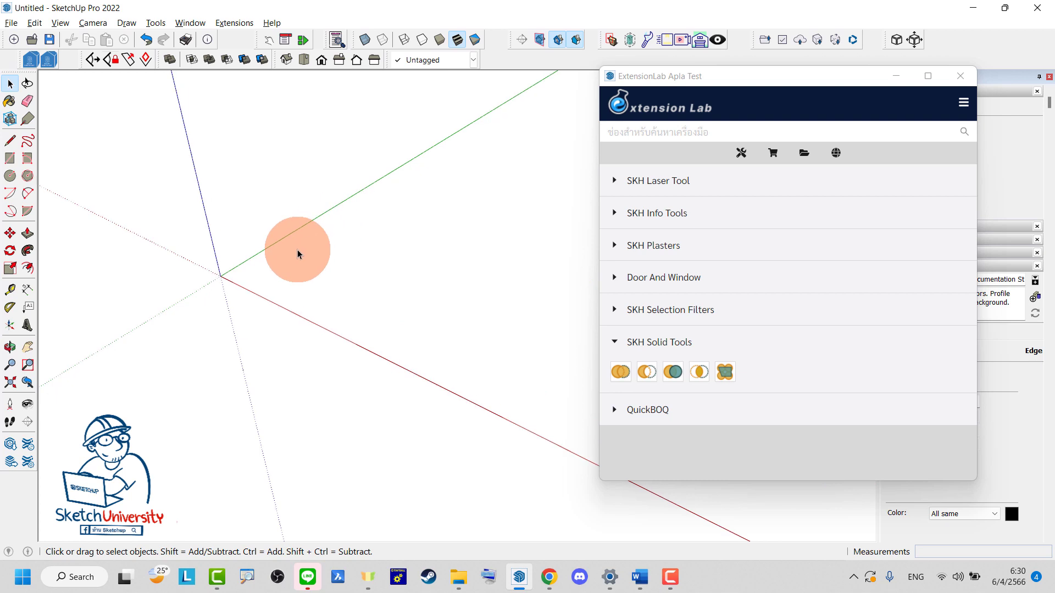
{"action": "key", "text": "r"}
{"action": "left_click", "coordinate": [221, 275]}
Finish the small square footprint and push/pull it up into a tall post.
{"action": "left_click", "coordinate": [278, 275]}
{"action": "key", "text": "p"}
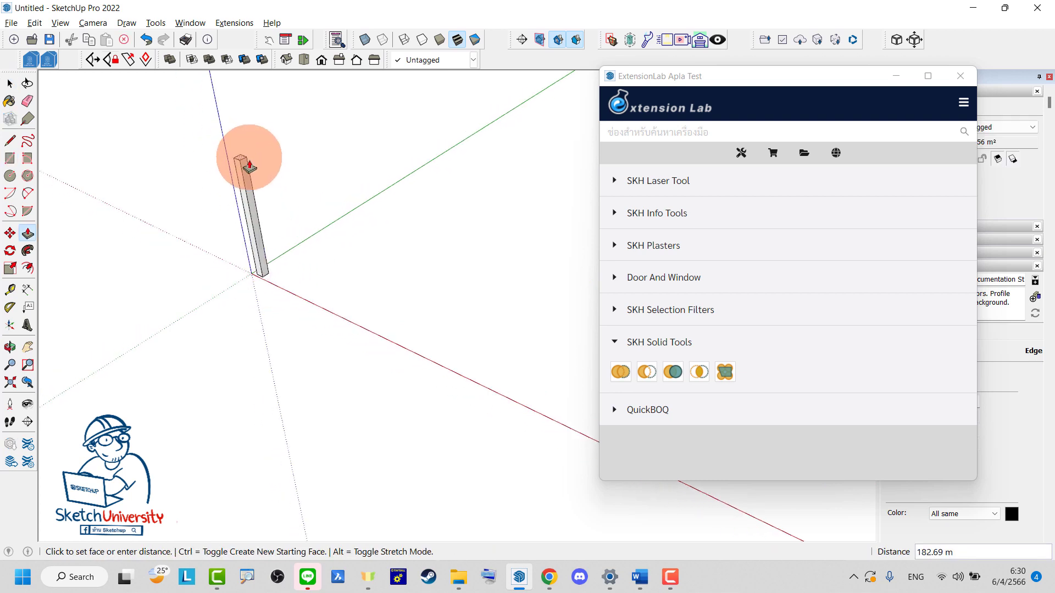
{"action": "left_click", "coordinate": [250, 165]}
{"action": "key", "text": "space"}
Move the post away from the origin and make it a group.
{"action": "key", "text": "m"}
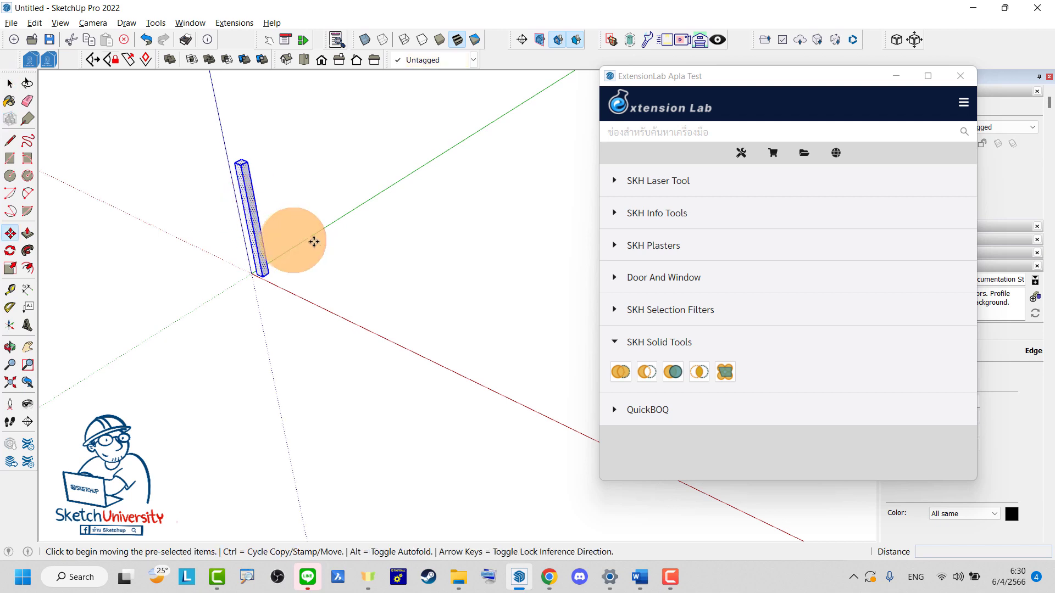
{"action": "left_click", "coordinate": [313, 240]}
{"action": "left_click", "coordinate": [362, 236]}
{"action": "key", "text": "space"}
{"action": "scroll", "coordinate": [337, 231], "scroll_direction": "up", "scroll_amount": 3}
{"action": "right_click", "coordinate": [339, 230]}
{"action": "left_click", "coordinate": [412, 344]}
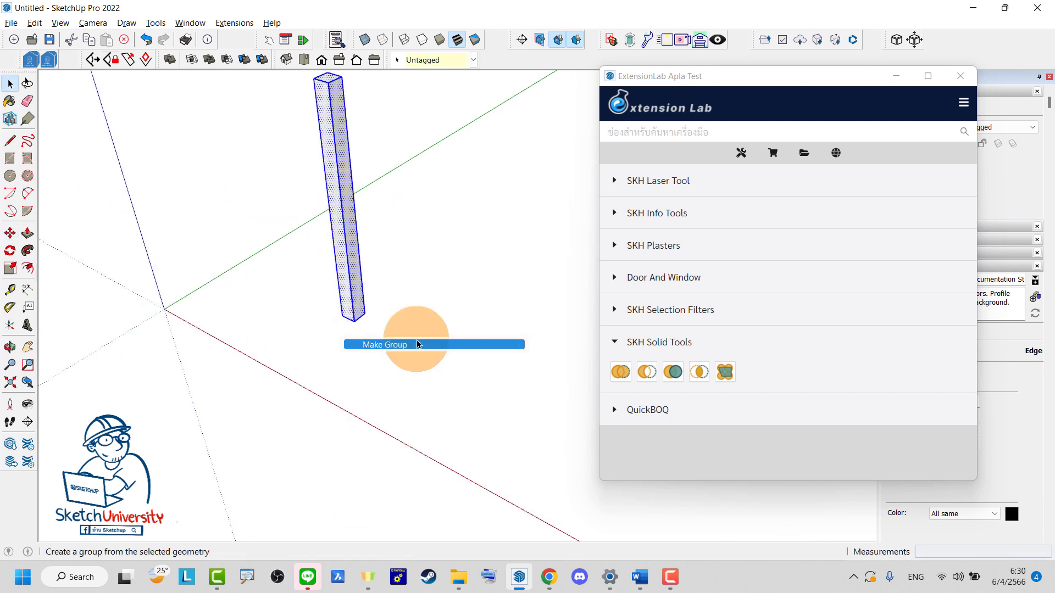
{"action": "scroll", "coordinate": [146, 365], "scroll_direction": "down", "scroll_amount": 5}
Ctrl-Move copies of the grouped post to fill a three-by-three column grid.
{"action": "key", "text": "m"}
{"action": "key", "text": "ctrl"}
{"action": "left_click", "coordinate": [231, 355]}
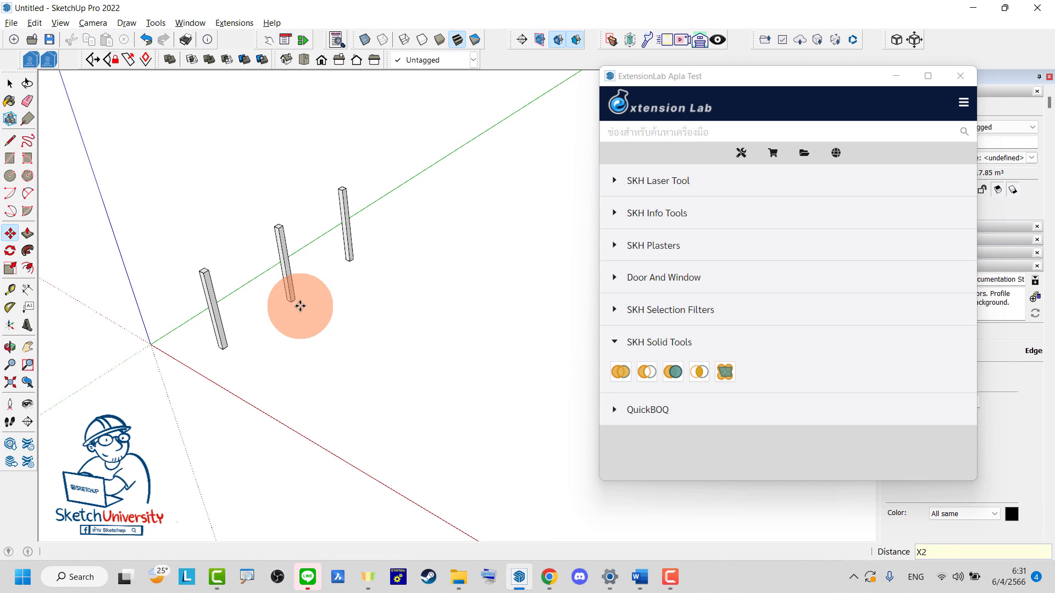
{"action": "left_click_drag", "start_coordinate": [306, 337], "coordinate": [403, 383]}
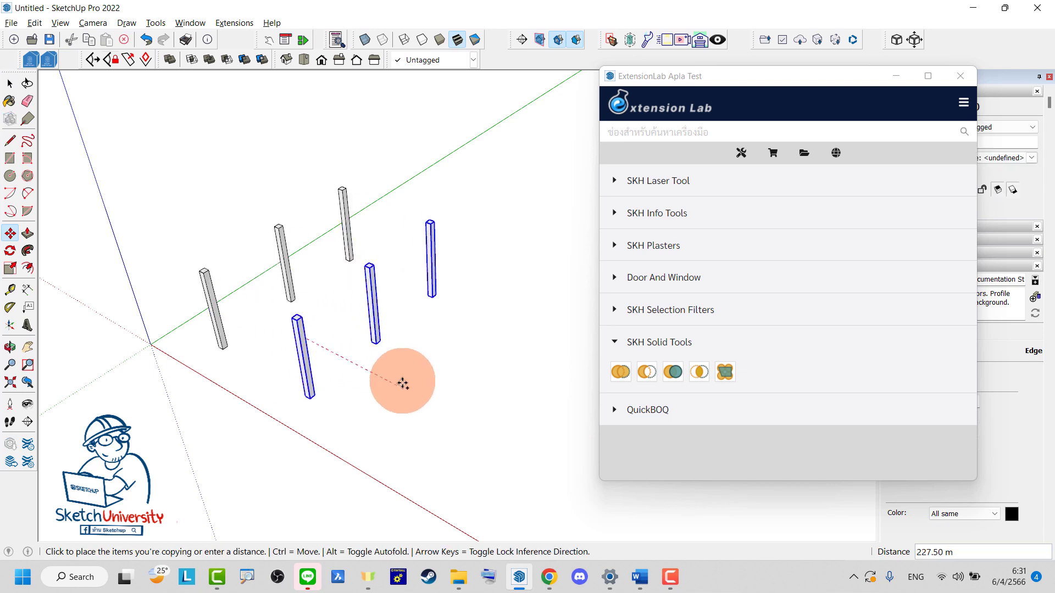
{"action": "left_click", "coordinate": [413, 393]}
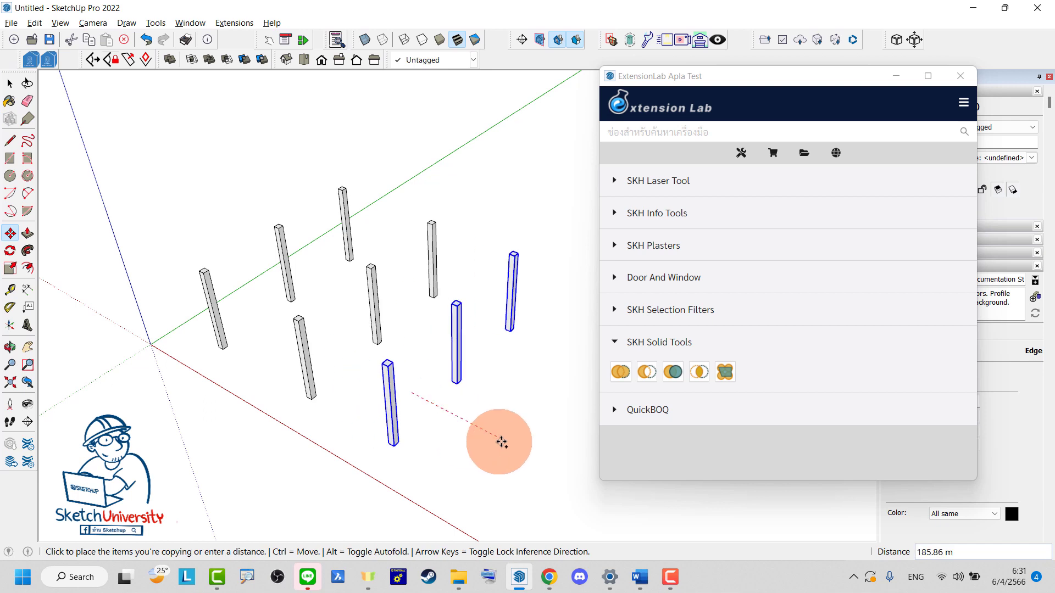
{"action": "left_click", "coordinate": [503, 440]}
{"action": "key", "text": "space"}
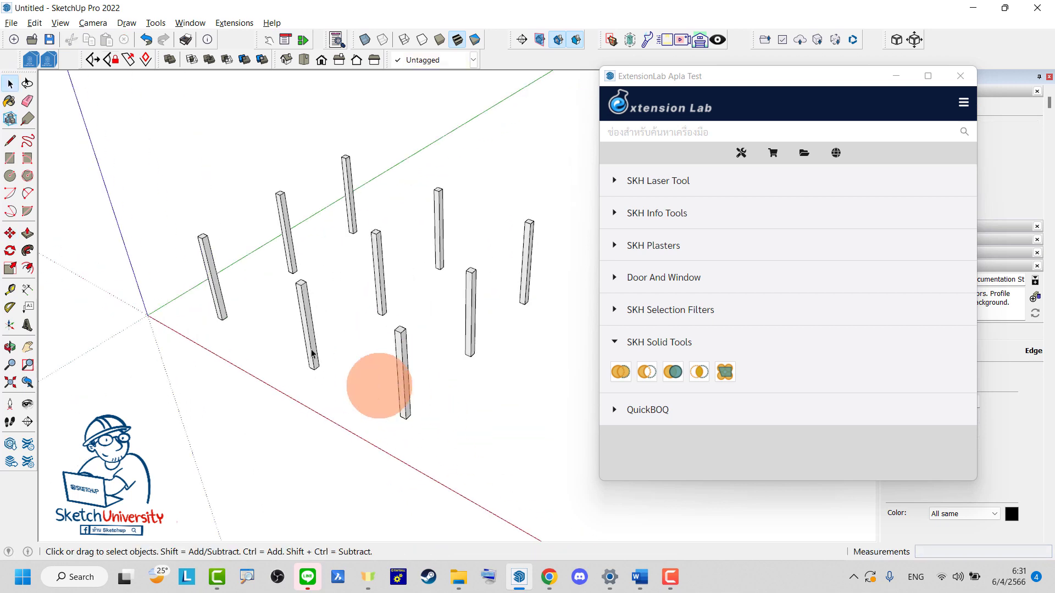
{"action": "scroll", "coordinate": [247, 322], "scroll_direction": "up", "scroll_amount": 3}
{"action": "scroll", "coordinate": [207, 298], "scroll_direction": "up", "scroll_amount": 3}
Draw a slab rectangle spanning all nine posts and extrude it to the previous thickness.
{"action": "key", "text": "r"}
{"action": "left_click", "coordinate": [187, 286]}
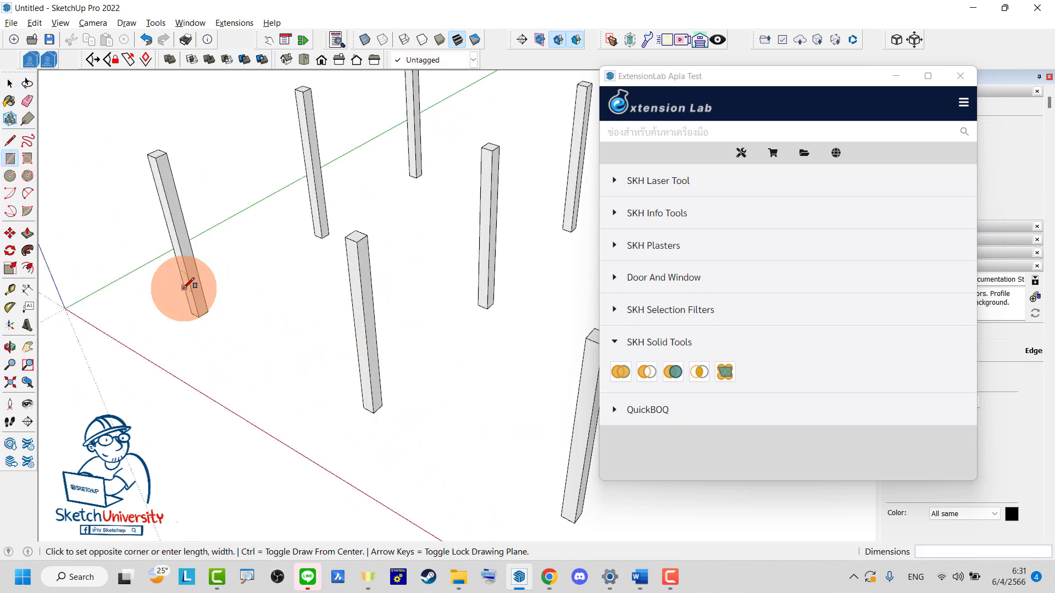
{"action": "scroll", "coordinate": [384, 337], "scroll_direction": "down", "scroll_amount": 3}
{"action": "scroll", "coordinate": [536, 245], "scroll_direction": "up", "scroll_amount": 3}
{"action": "scroll", "coordinate": [515, 260], "scroll_direction": "up", "scroll_amount": 2}
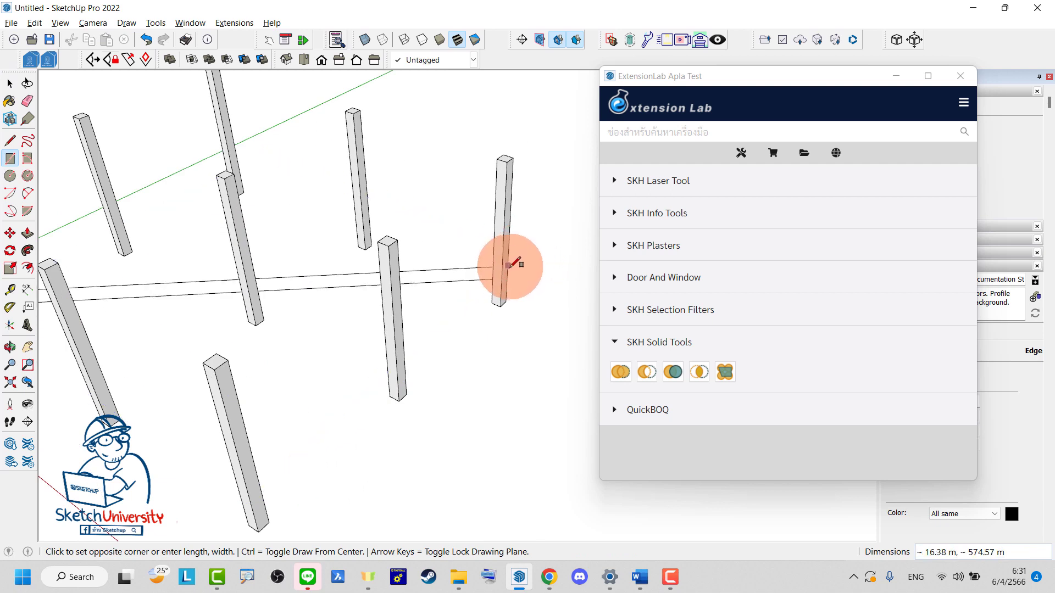
{"action": "left_click", "coordinate": [508, 269]}
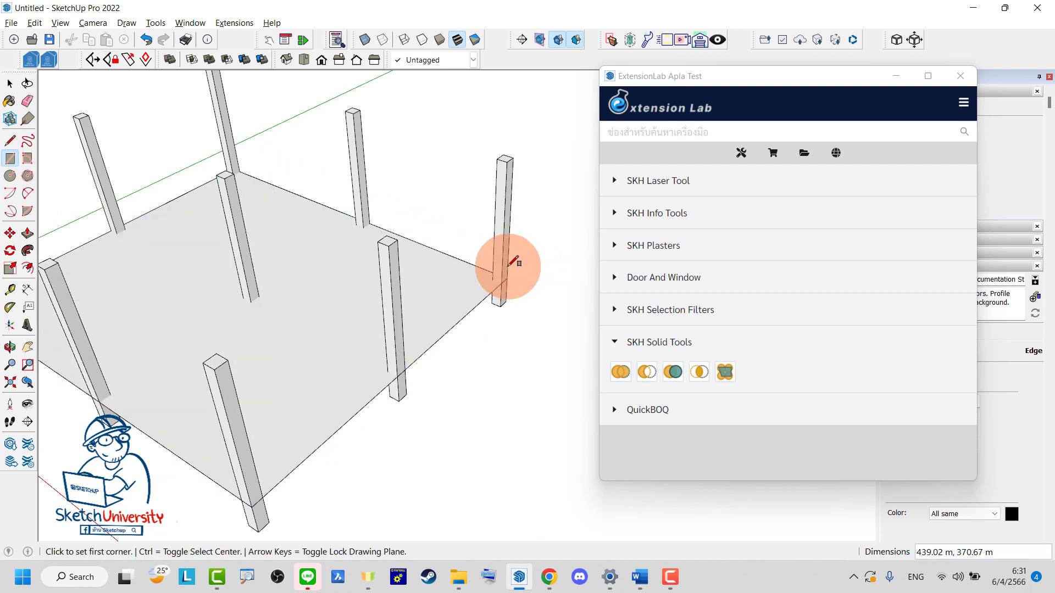
{"action": "key", "text": "p"}
{"action": "key", "text": "space"}
{"action": "double_click", "coordinate": [454, 298]}
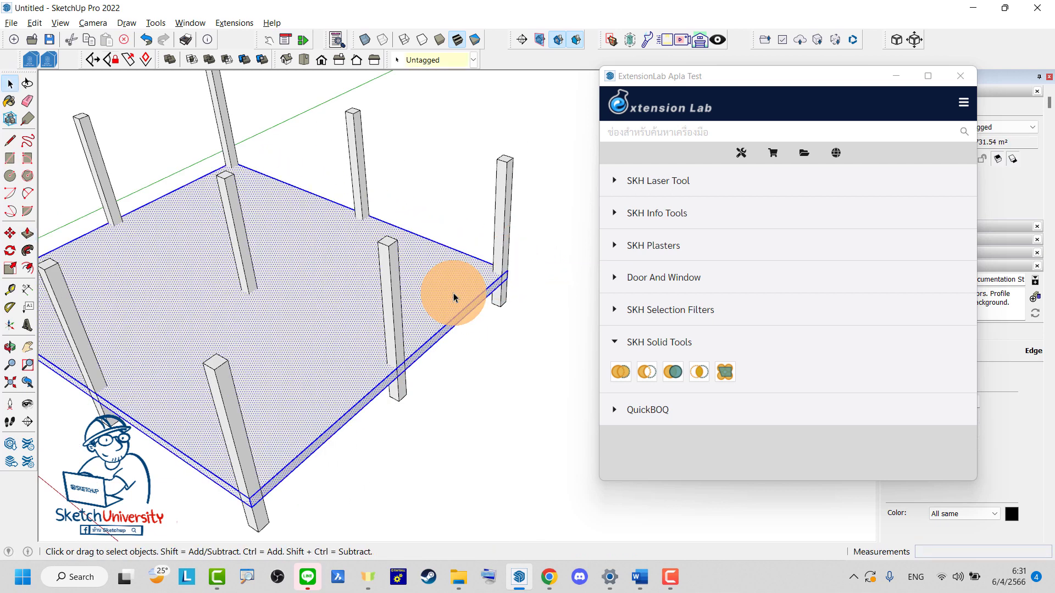
Ctrl-Move a copy of the floor slab up to the column tops.
{"action": "scroll", "coordinate": [405, 259], "scroll_direction": "down", "scroll_amount": 3}
{"action": "mouse_move", "coordinate": [405, 259]}
{"action": "middle_mouse_down"}
{"action": "mouse_move", "coordinate": [483, 207]}
{"action": "mouse_move", "coordinate": [395, 278]}
{"action": "middle_mouse_up"}
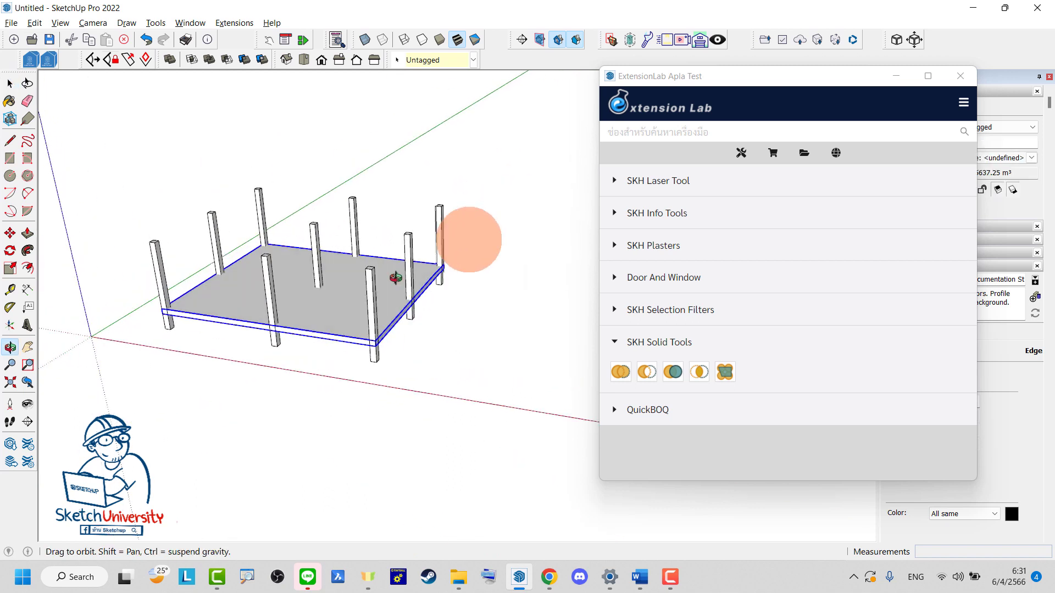
{"action": "scroll", "coordinate": [365, 306], "scroll_direction": "up", "scroll_amount": 2}
{"action": "scroll", "coordinate": [357, 323], "scroll_direction": "up", "scroll_amount": 3}
{"action": "scroll", "coordinate": [357, 299], "scroll_direction": "up", "scroll_amount": 3}
{"action": "scroll", "coordinate": [364, 321], "scroll_direction": "up", "scroll_amount": 3}
{"action": "key", "text": "m"}
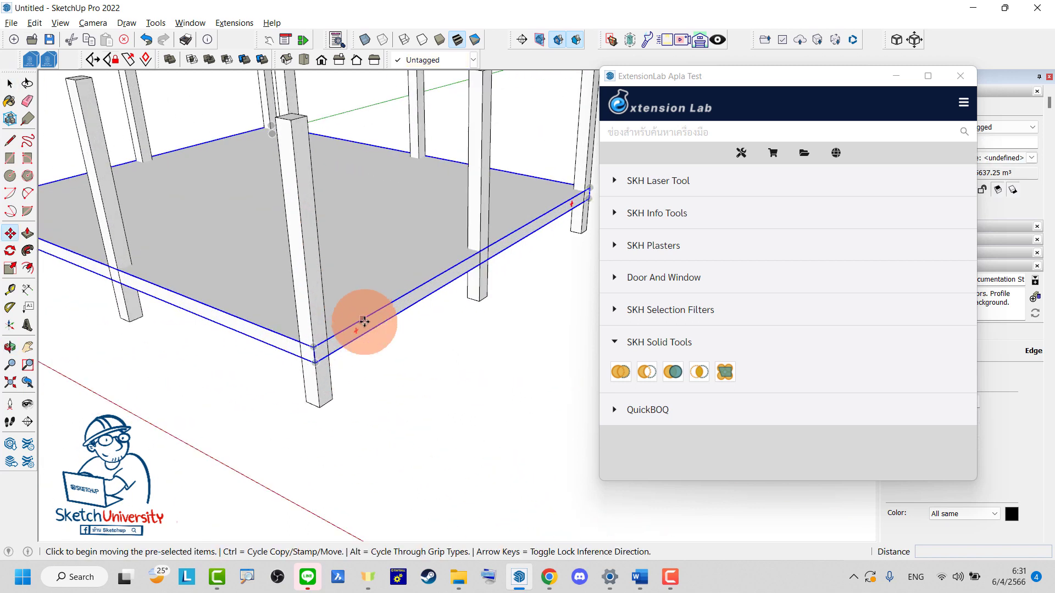
{"action": "left_click", "coordinate": [364, 322]}
{"action": "key", "text": "ctrl"}
{"action": "scroll", "coordinate": [363, 319], "scroll_direction": "down", "scroll_amount": 3}
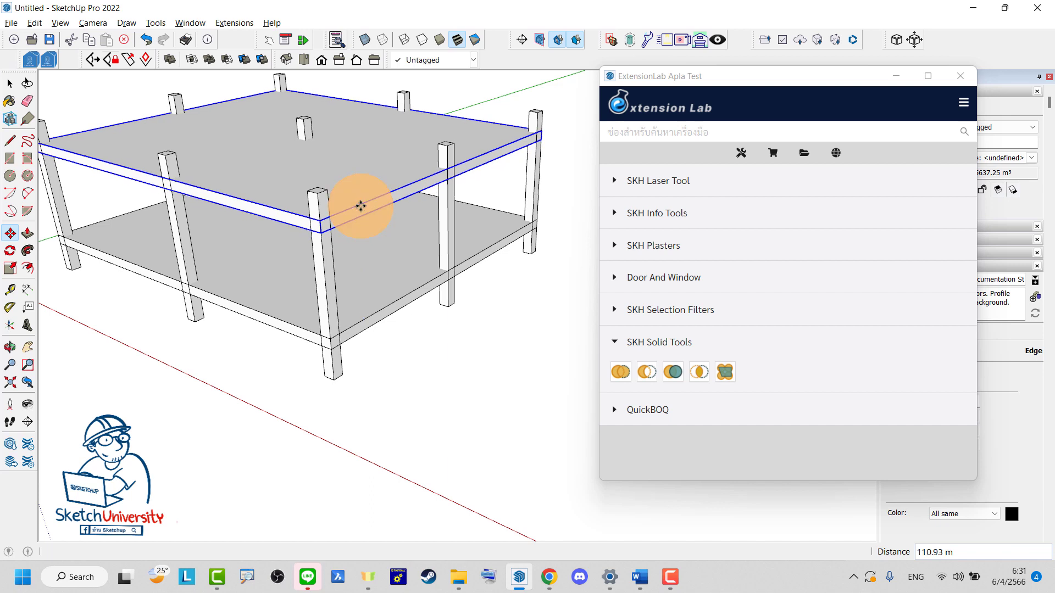
{"action": "left_click", "coordinate": [361, 206]}
{"action": "key", "text": "space"}
Window-select the whole two-storey frame and view it from above.
{"action": "middle_click_drag", "start_coordinate": [352, 301], "coordinate": [446, 117]}
{"action": "left_click_drag", "start_coordinate": [494, 174], "coordinate": [87, 178]}
{"action": "middle_click_drag", "start_coordinate": [87, 178], "coordinate": [172, 249]}
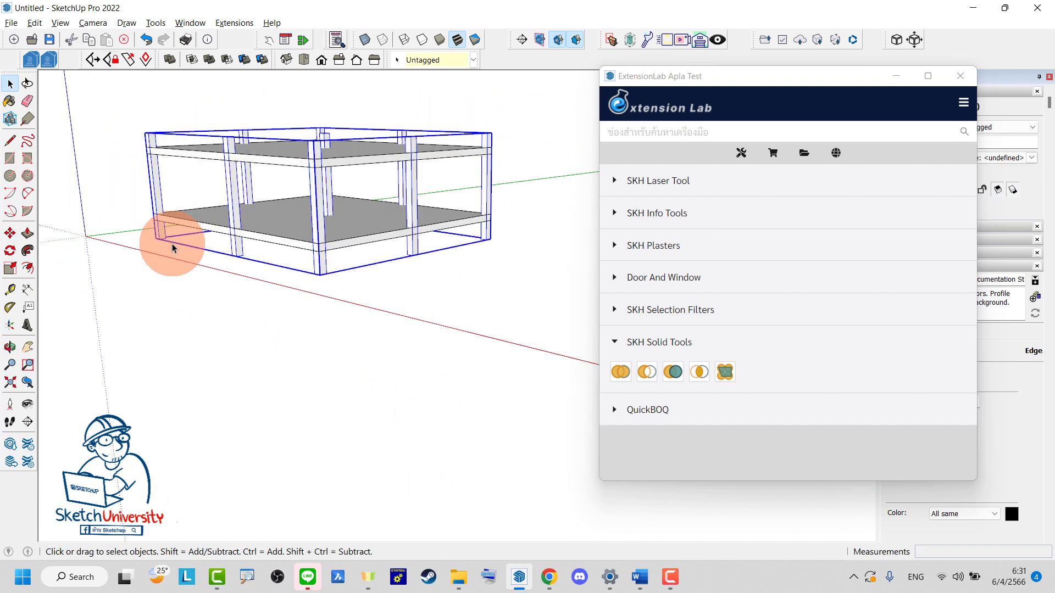
Inside the frame group, name the nine selected columns' instance COLUMN in Entity Info.
{"action": "left_click", "coordinate": [383, 243]}
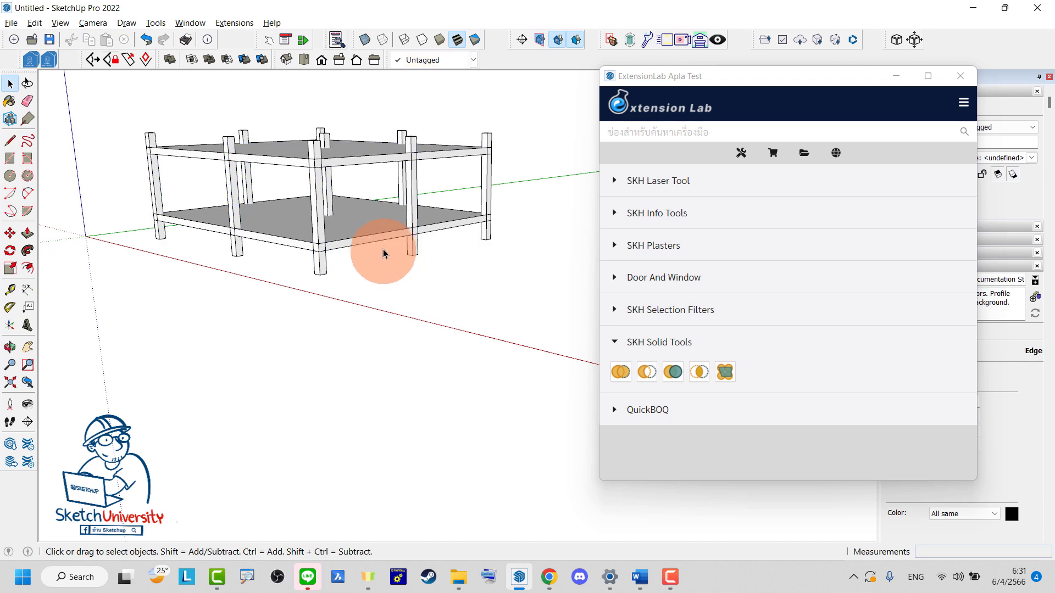
{"action": "left_click", "coordinate": [369, 141]}
{"action": "mouse_move", "coordinate": [392, 287]}
{"action": "middle_mouse_down"}
{"action": "mouse_move", "coordinate": [405, 245]}
{"action": "mouse_move", "coordinate": [181, 128]}
{"action": "middle_mouse_up"}
{"action": "double_click", "coordinate": [416, 245]}
{"action": "left_click_drag", "start_coordinate": [182, 128], "coordinate": [546, 282]}
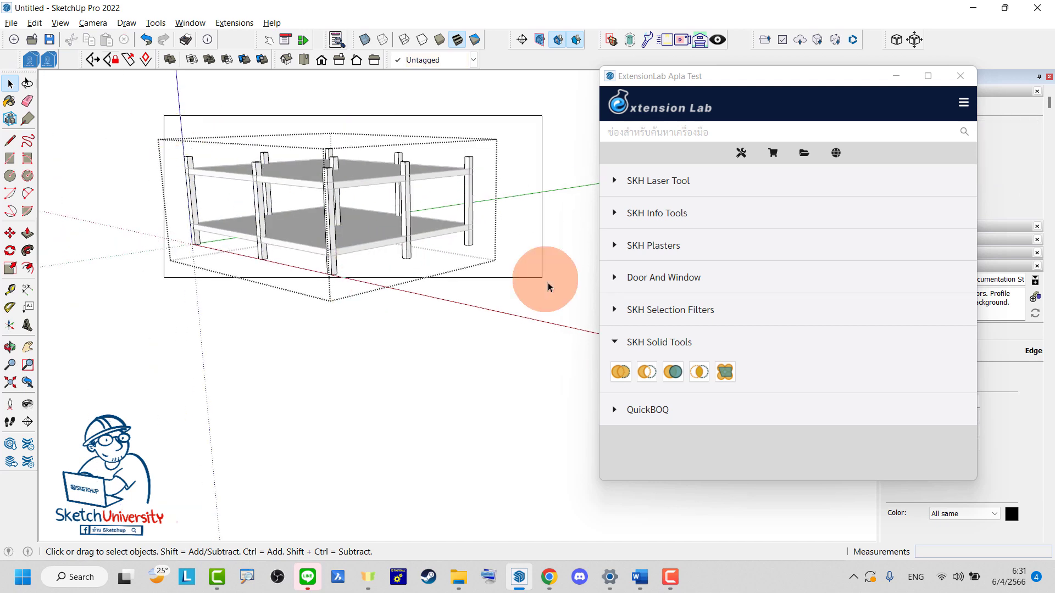
{"action": "left_click_drag", "start_coordinate": [718, 78], "coordinate": [635, 292]}
{"action": "left_click", "coordinate": [969, 143]}
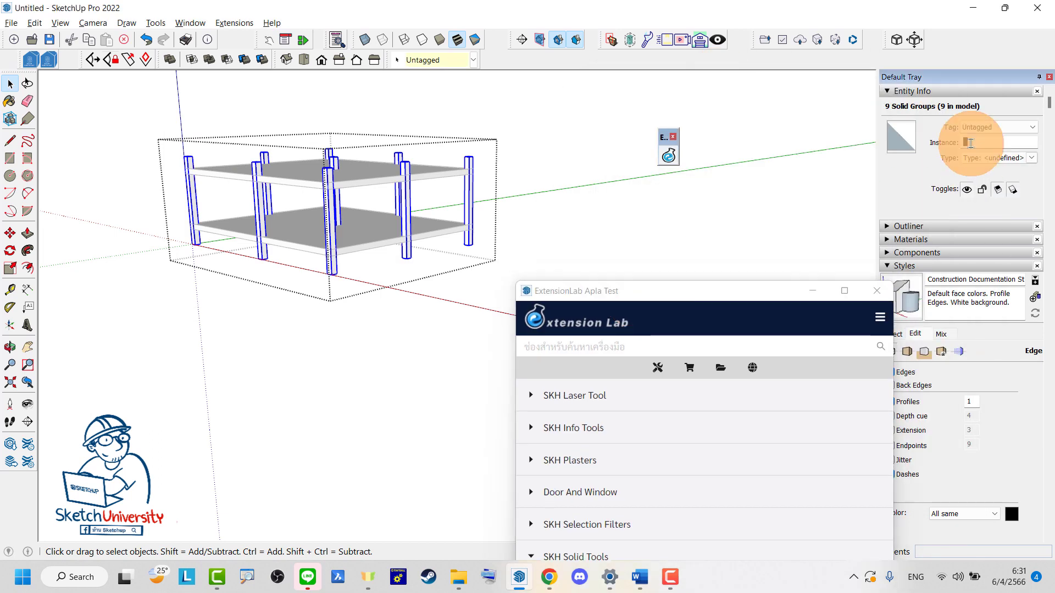
{"action": "key", "text": "Caps_Lock"}
{"action": "type", "text": "c"}
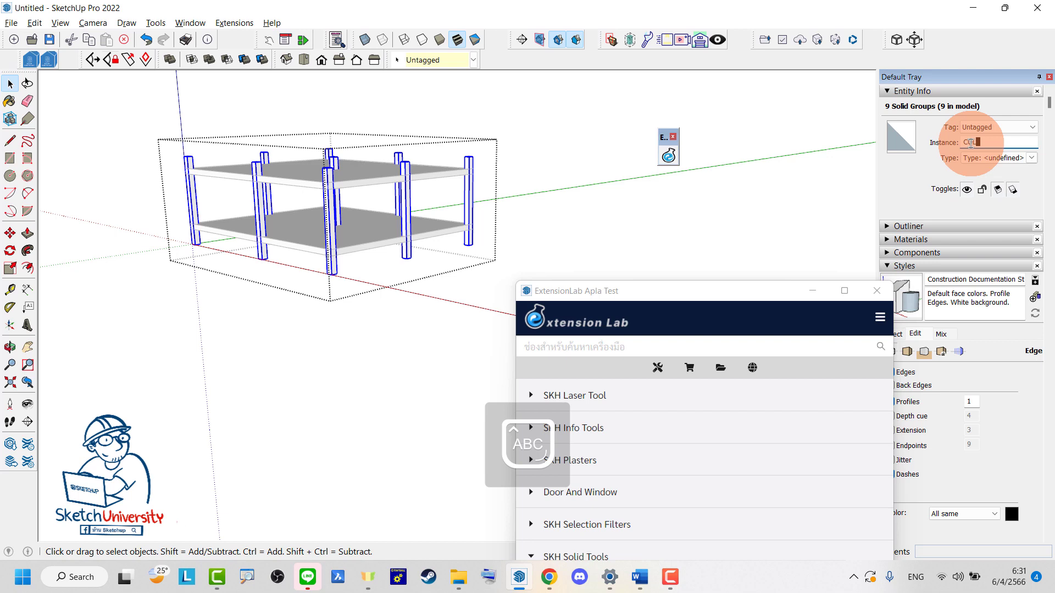
{"action": "type", "text": "N"}
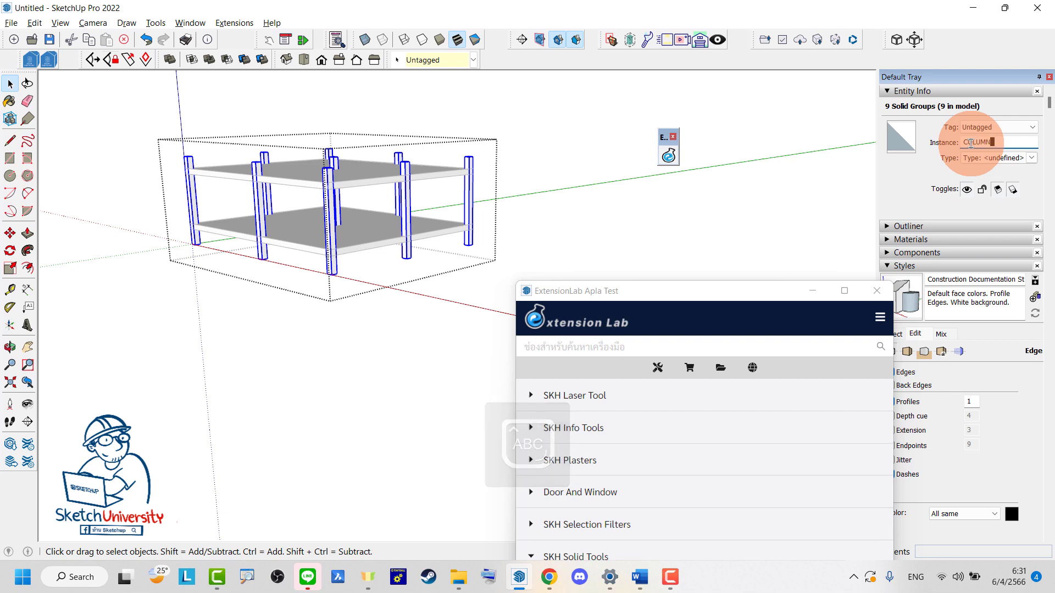
{"action": "left_click", "coordinate": [352, 280]}
Select both floor slabs and name their instance SLAB.
{"action": "middle_click_drag", "start_coordinate": [371, 250], "coordinate": [354, 207]}
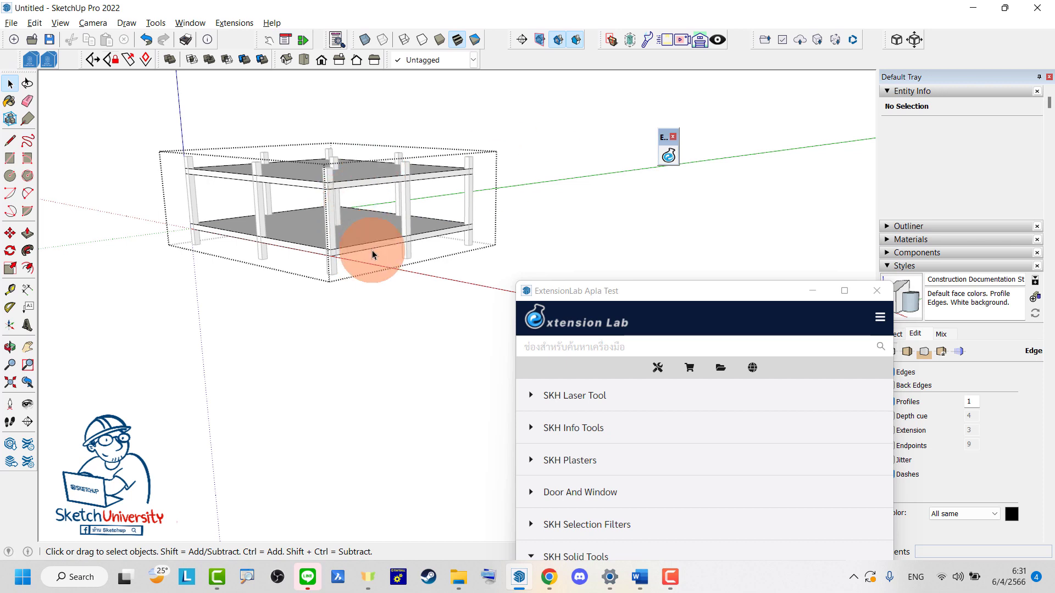
{"action": "left_click_drag", "start_coordinate": [365, 235], "coordinate": [348, 169]}
{"action": "left_click", "coordinate": [971, 141]}
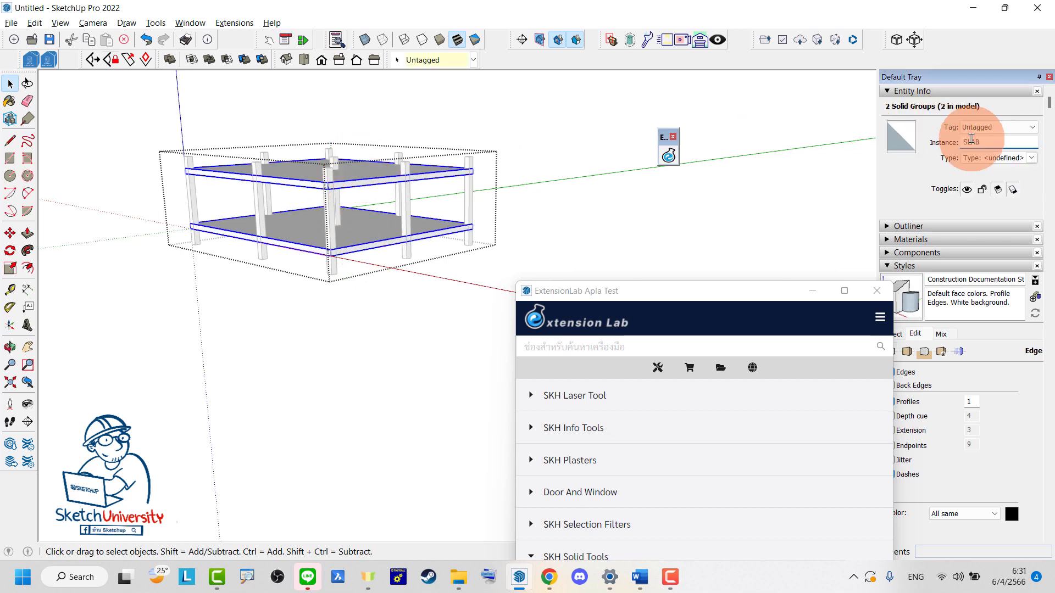
{"action": "left_click", "coordinate": [576, 235]}
{"action": "mouse_move", "coordinate": [585, 297]}
{"action": "left_mouse_down"}
{"action": "mouse_move", "coordinate": [662, 165]}
{"action": "mouse_move", "coordinate": [614, 77]}
{"action": "left_mouse_up"}
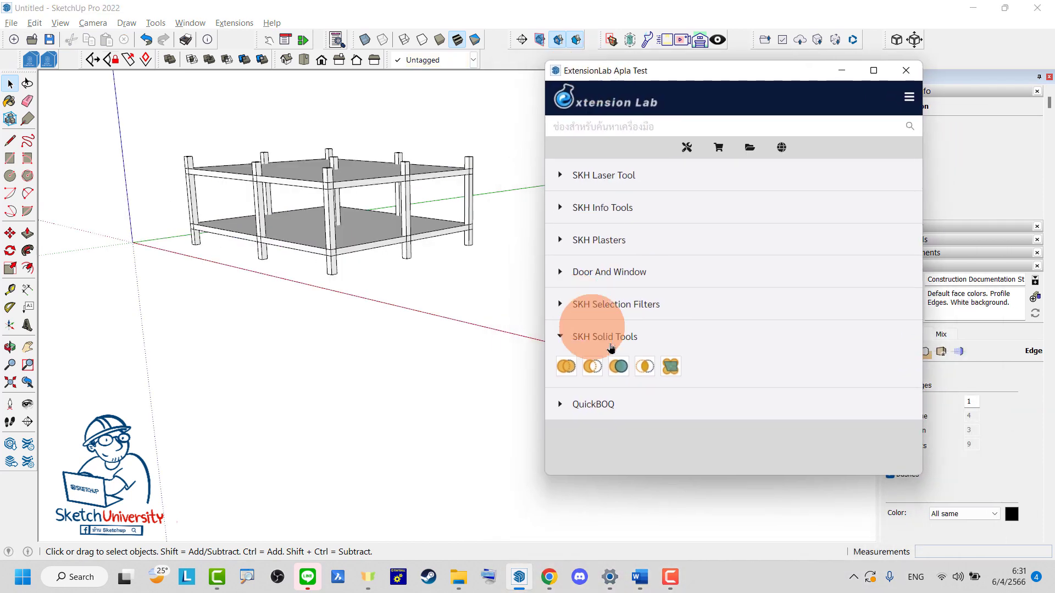
Run SKH Solid Trim, picking the shelf slabs as targets and the columns as cutter.
{"action": "middle_click_drag", "start_coordinate": [617, 353], "coordinate": [365, 236]}
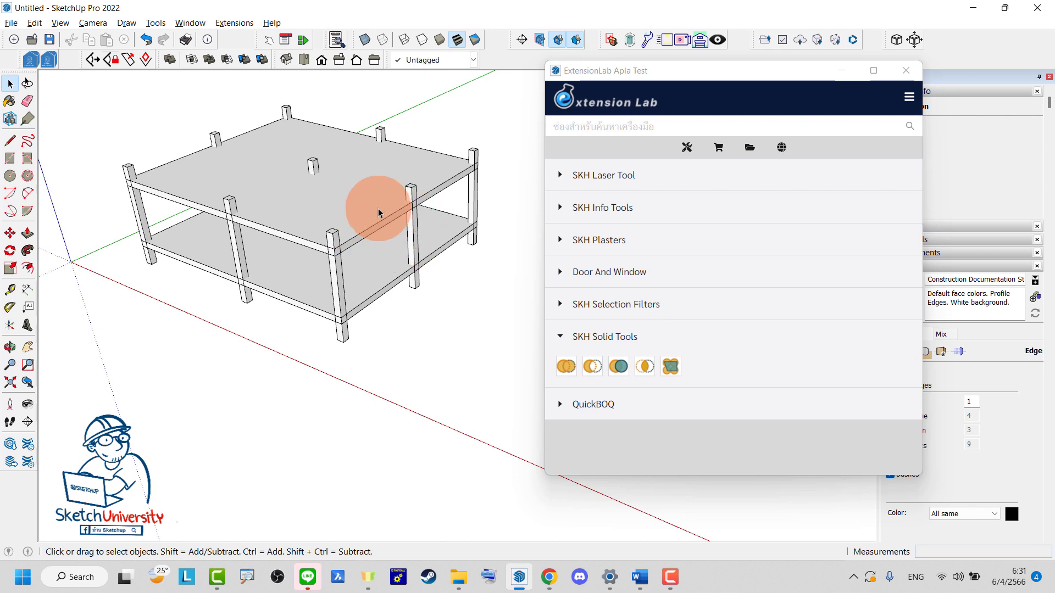
{"action": "left_click", "coordinate": [616, 368]}
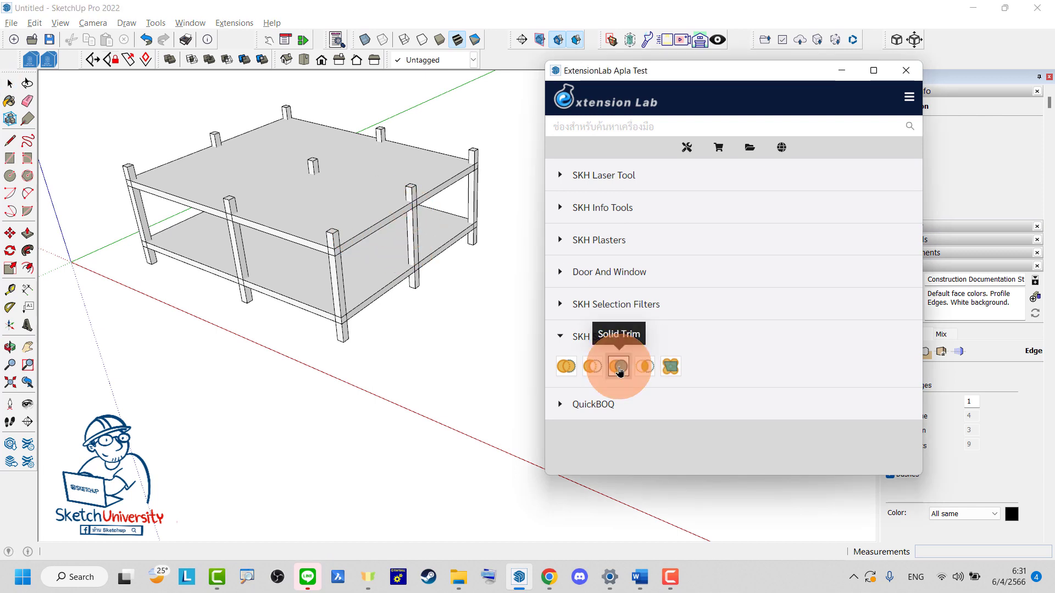
{"action": "mouse_move", "coordinate": [404, 276]}
{"action": "middle_mouse_down"}
{"action": "mouse_move", "coordinate": [365, 224]}
{"action": "mouse_move", "coordinate": [313, 206]}
{"action": "mouse_move", "coordinate": [395, 311]}
{"action": "middle_mouse_up"}
{"action": "mouse_move", "coordinate": [438, 146]}
{"action": "middle_mouse_down"}
{"action": "mouse_move", "coordinate": [295, 160]}
{"action": "mouse_move", "coordinate": [436, 198]}
{"action": "mouse_move", "coordinate": [361, 184]}
{"action": "middle_mouse_up"}
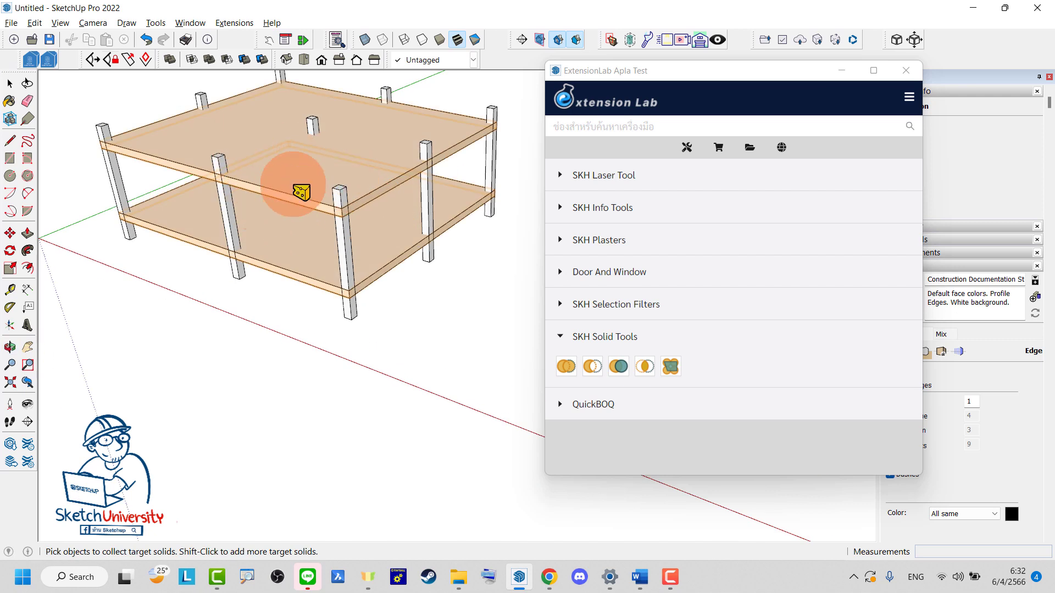
{"action": "left_click", "coordinate": [352, 253]}
{"action": "left_click", "coordinate": [350, 243]}
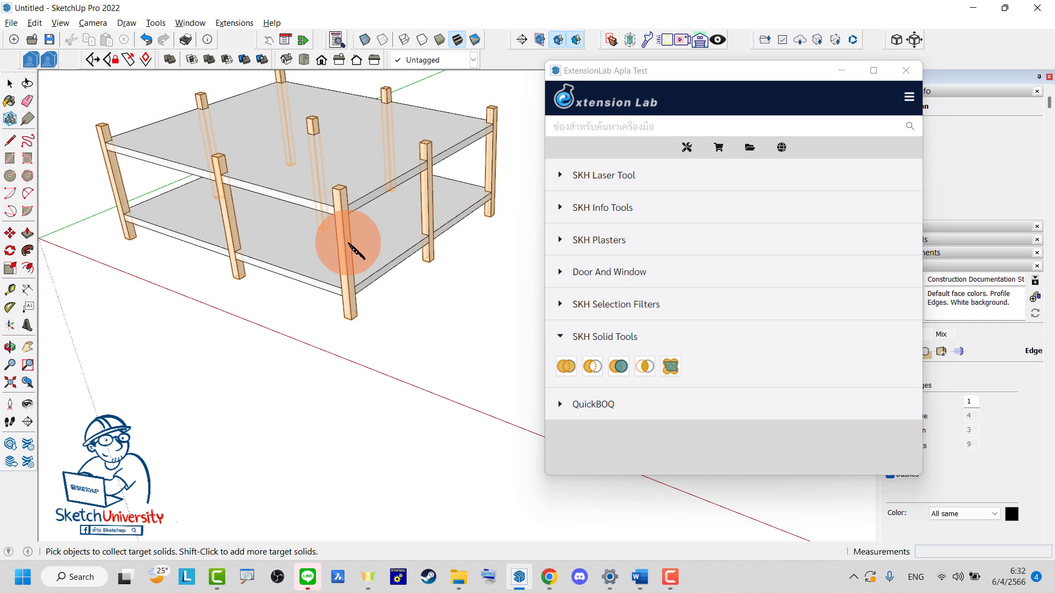
{"action": "key", "text": "space"}
{"action": "double_click", "coordinate": [367, 179]}
{"action": "left_click", "coordinate": [365, 185]}
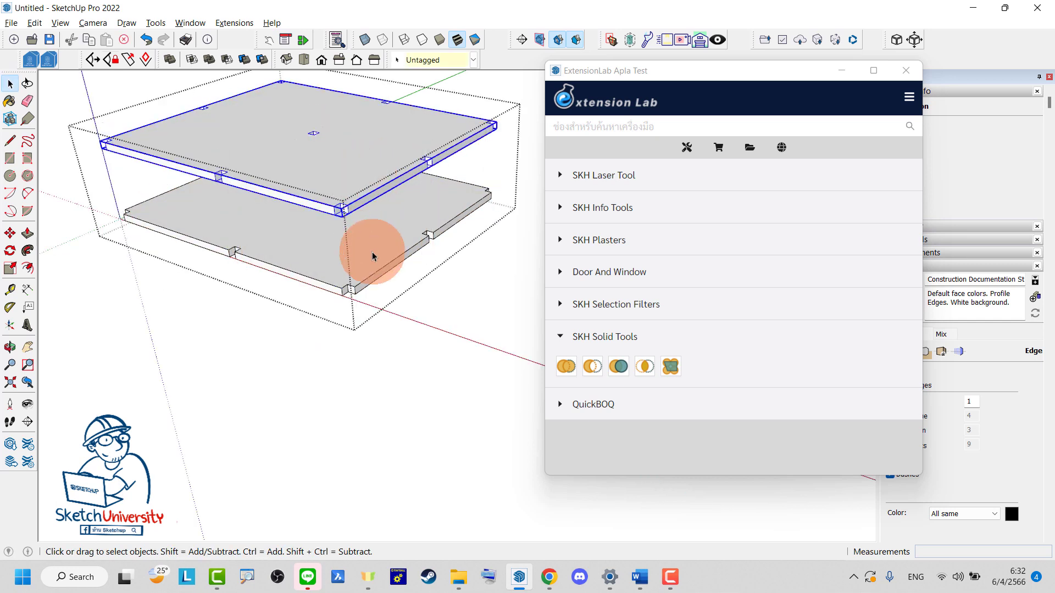
{"action": "left_click", "coordinate": [365, 250]}
{"action": "left_click", "coordinate": [364, 306]}
{"action": "scroll", "coordinate": [364, 306], "scroll_direction": "down", "scroll_amount": 3}
{"action": "left_click", "coordinate": [28, 306]}
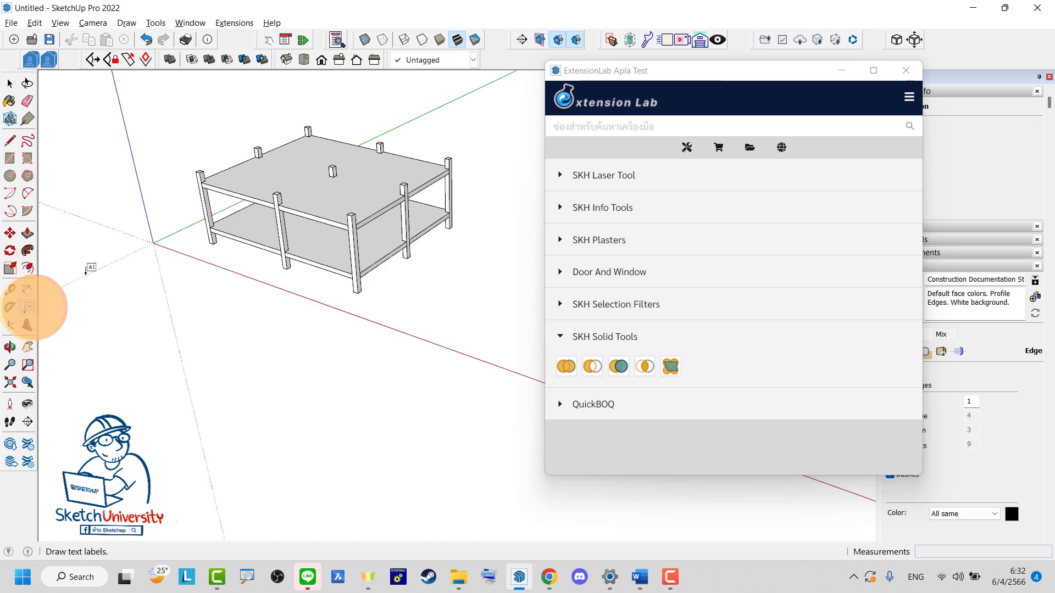
{"action": "left_click", "coordinate": [455, 198]}
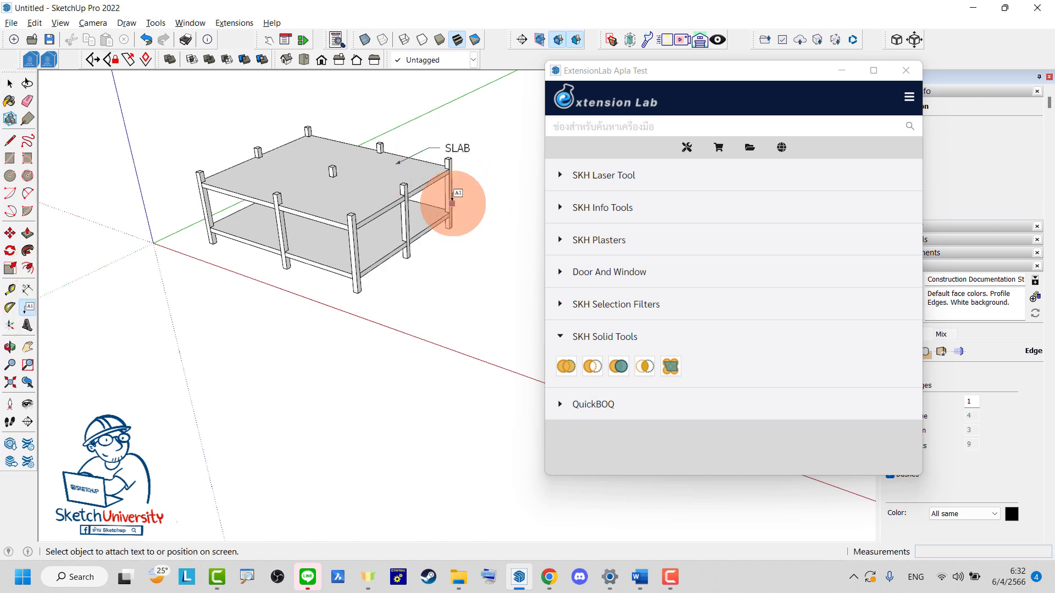
{"action": "left_click", "coordinate": [473, 191]}
{"action": "key", "text": "e"}
{"action": "left_click", "coordinate": [458, 135]}
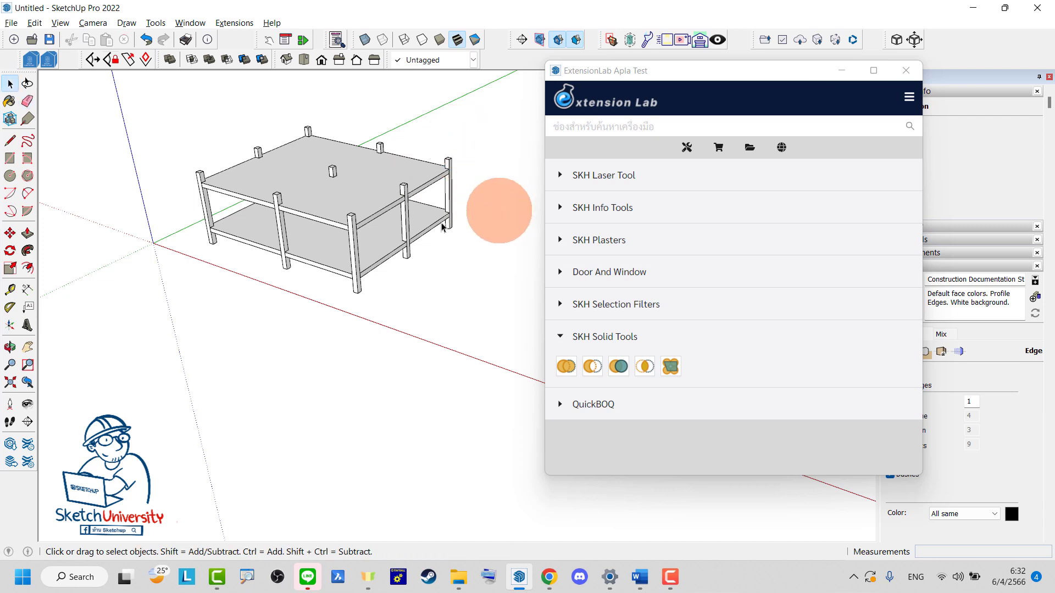
Draw a rectangle across the post tops from one corner post to the opposite.
{"action": "scroll", "coordinate": [292, 294], "scroll_direction": "up", "scroll_amount": 2}
{"action": "scroll", "coordinate": [176, 189], "scroll_direction": "up", "scroll_amount": 2}
{"action": "scroll", "coordinate": [165, 184], "scroll_direction": "up", "scroll_amount": 1}
{"action": "scroll", "coordinate": [163, 171], "scroll_direction": "up", "scroll_amount": 2}
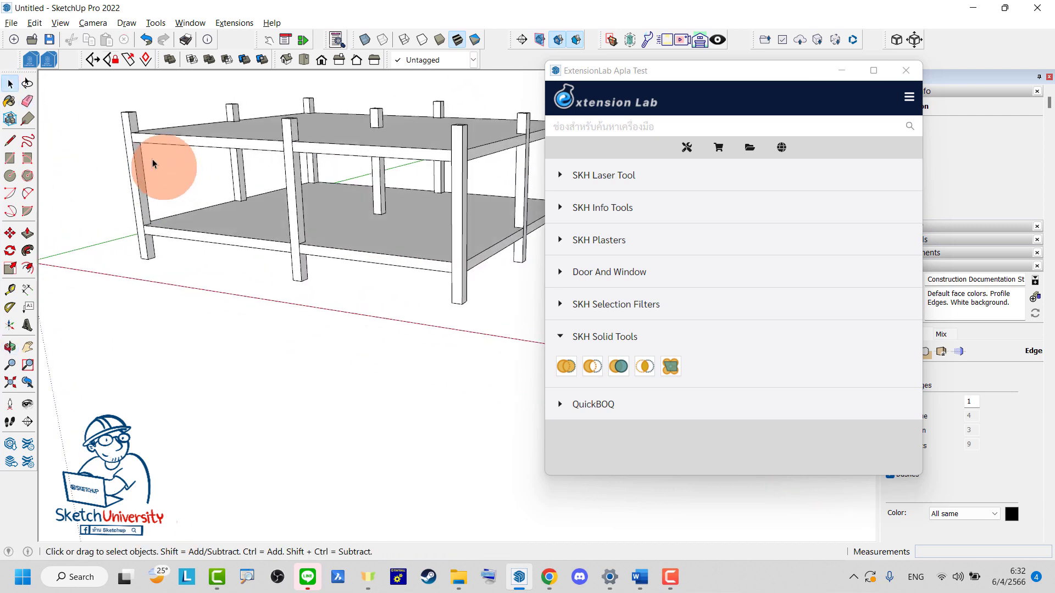
{"action": "scroll", "coordinate": [157, 156], "scroll_direction": "up", "scroll_amount": 1}
{"action": "key", "text": "r"}
{"action": "scroll", "coordinate": [137, 142], "scroll_direction": "down", "scroll_amount": 2}
{"action": "key", "text": "space"}
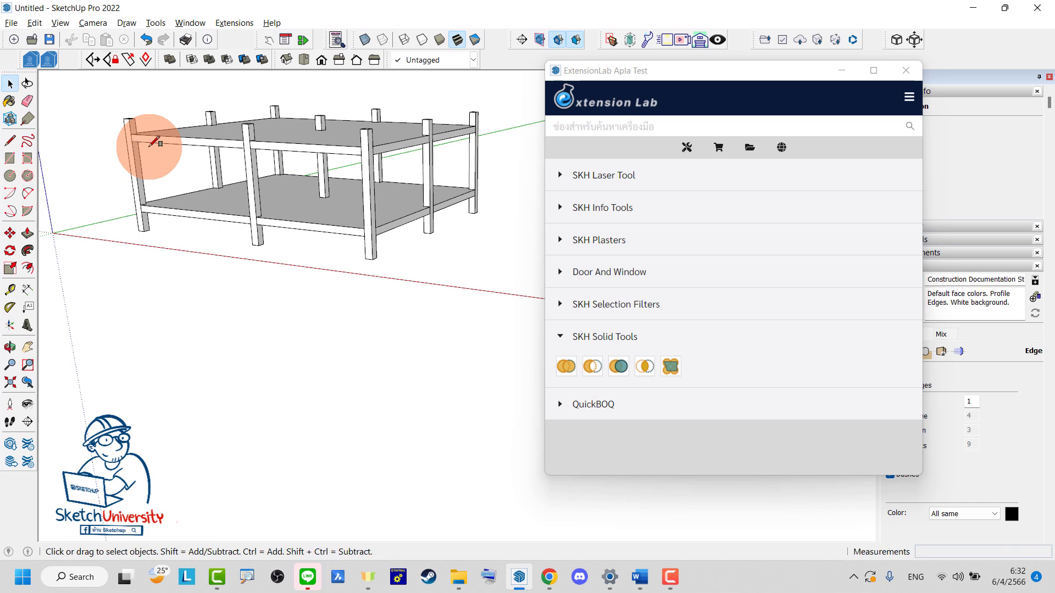
{"action": "scroll", "coordinate": [137, 235], "scroll_direction": "up", "scroll_amount": 2}
{"action": "scroll", "coordinate": [104, 178], "scroll_direction": "up", "scroll_amount": 3}
{"action": "key", "text": "r"}
{"action": "scroll", "coordinate": [107, 164], "scroll_direction": "up", "scroll_amount": 2}
{"action": "scroll", "coordinate": [94, 156], "scroll_direction": "up", "scroll_amount": 2}
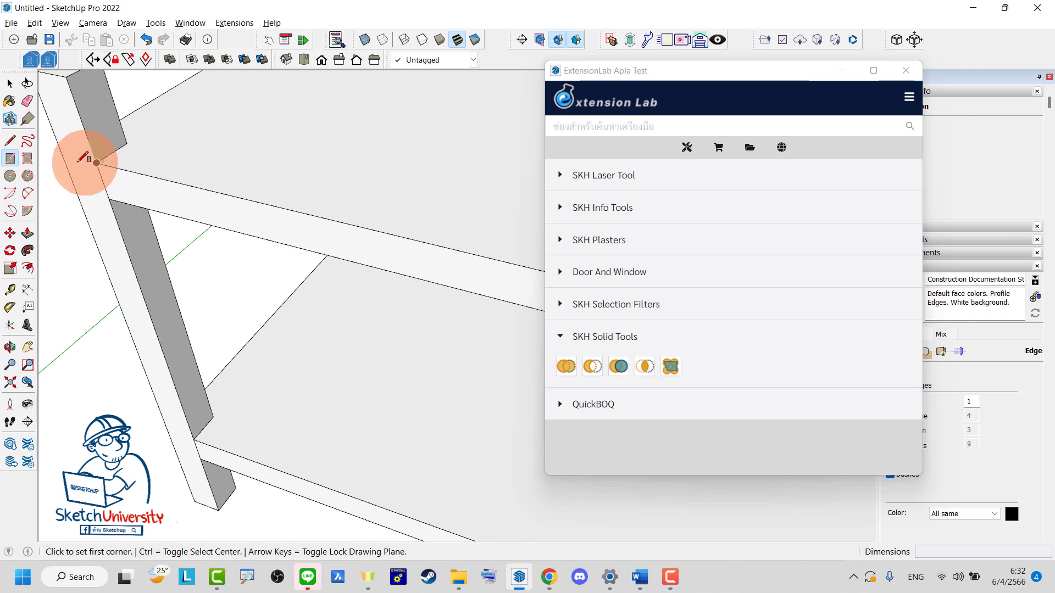
{"action": "left_click", "coordinate": [63, 156]}
{"action": "scroll", "coordinate": [68, 192], "scroll_direction": "down", "scroll_amount": 3}
{"action": "scroll", "coordinate": [66, 192], "scroll_direction": "down", "scroll_amount": 3}
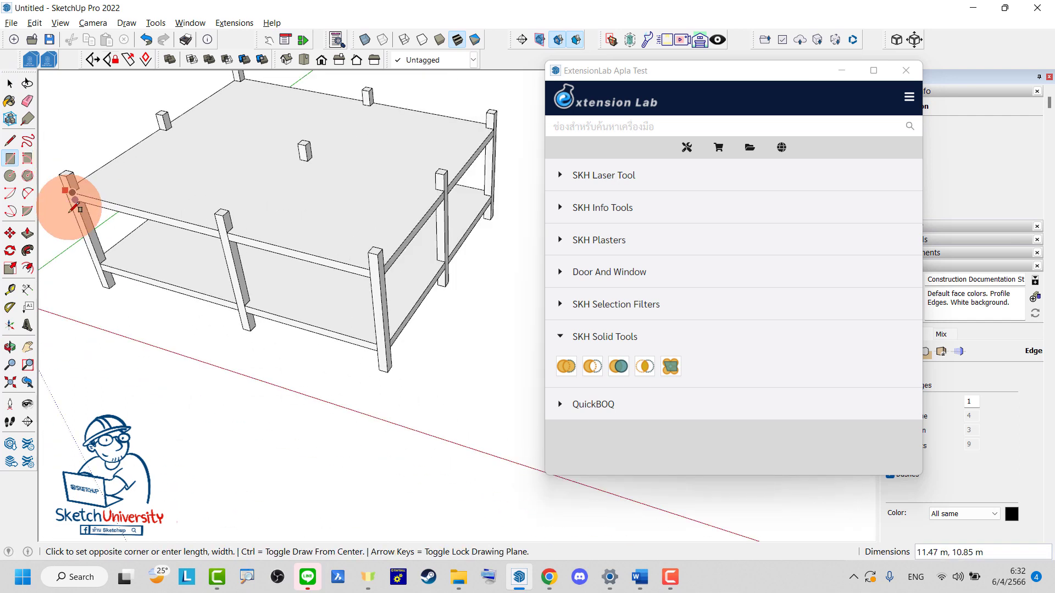
{"action": "scroll", "coordinate": [354, 151], "scroll_direction": "up", "scroll_amount": 2}
{"action": "left_click", "coordinate": [348, 155]}
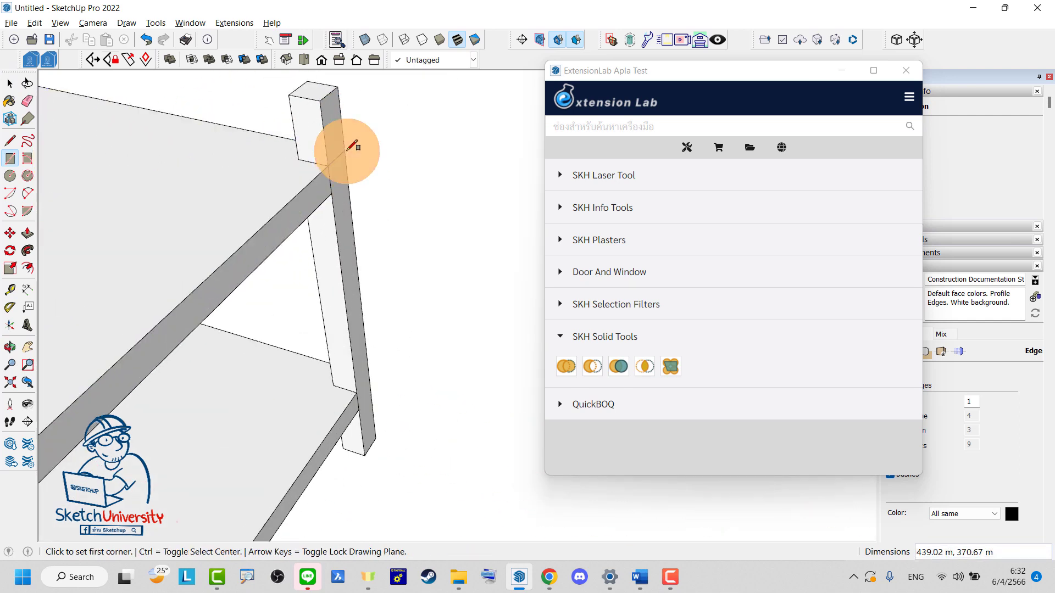
{"action": "scroll", "coordinate": [352, 151], "scroll_direction": "down", "scroll_amount": 2}
{"action": "scroll", "coordinate": [330, 154], "scroll_direction": "up", "scroll_amount": 1}
Offset the new top face's outline inward to form a thin ring.
{"action": "key", "text": "space"}
{"action": "left_click", "coordinate": [307, 157]}
{"action": "scroll", "coordinate": [316, 165], "scroll_direction": "up", "scroll_amount": 2}
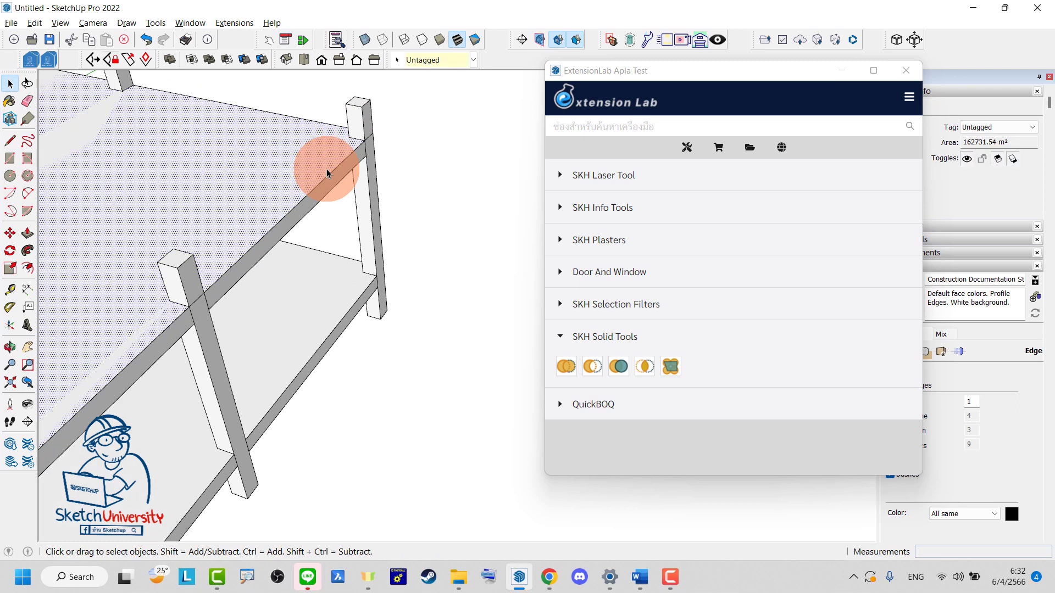
{"action": "scroll", "coordinate": [326, 173], "scroll_direction": "up", "scroll_amount": 1}
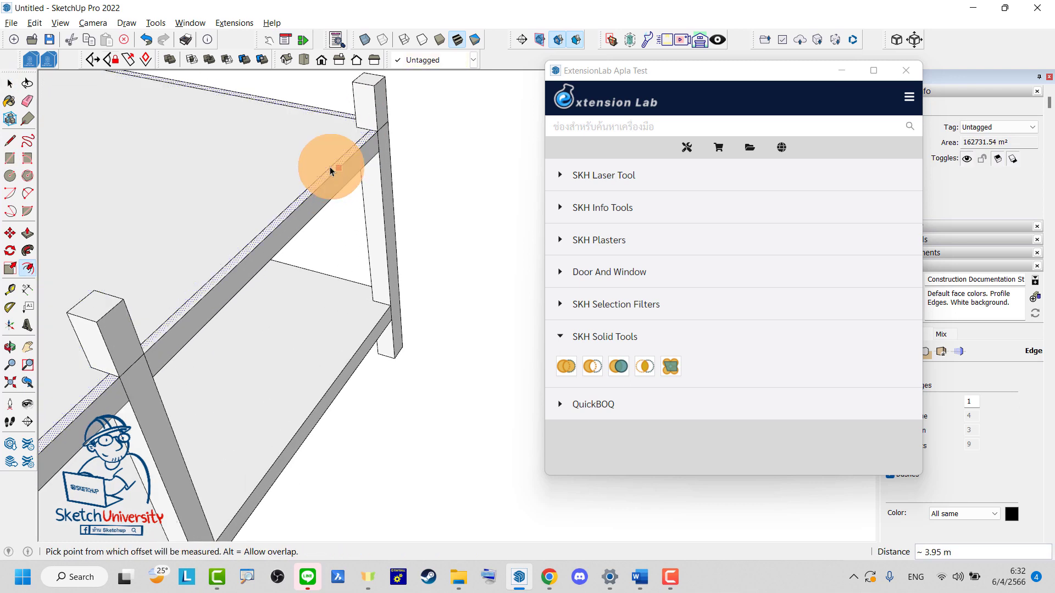
{"action": "left_click", "coordinate": [296, 156]}
{"action": "key", "text": "space"}
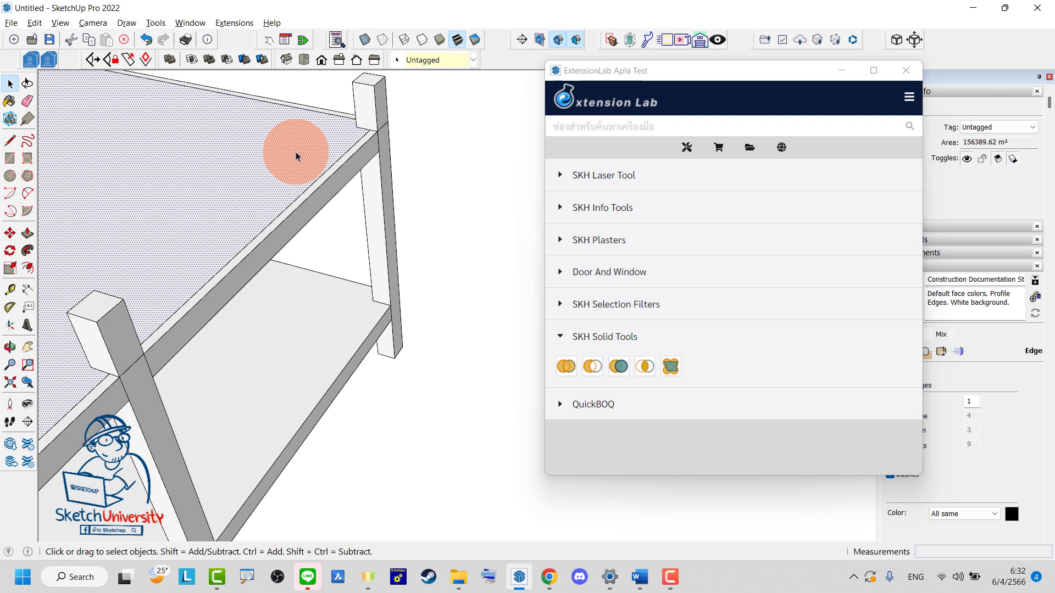
Push/pull the offset ring downward alongside the posts to form the walls.
{"action": "middle_click_drag", "start_coordinate": [294, 152], "coordinate": [393, 154]}
{"action": "key", "text": "p"}
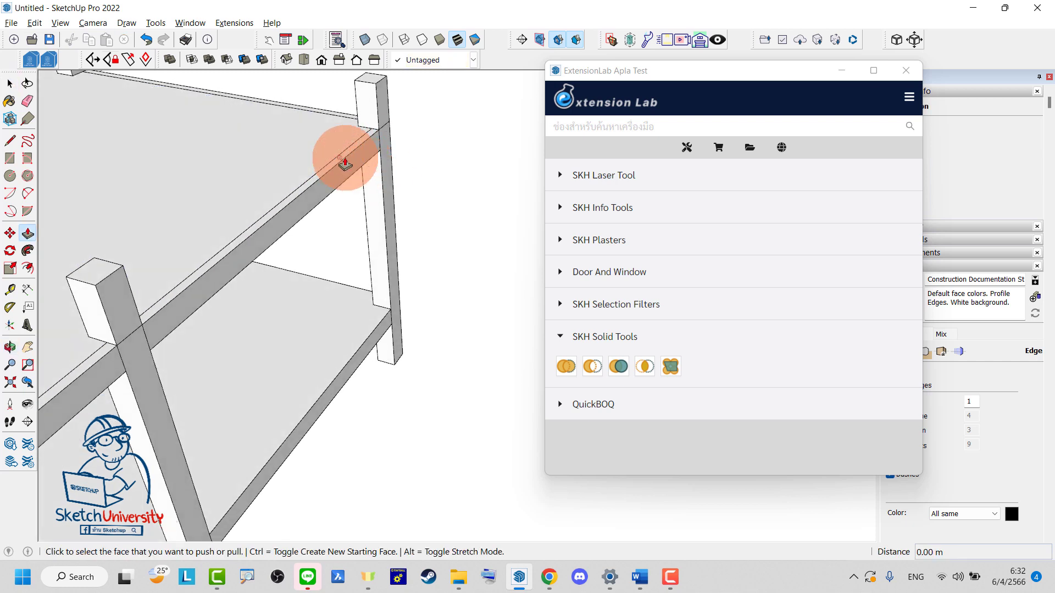
{"action": "left_click", "coordinate": [343, 160]}
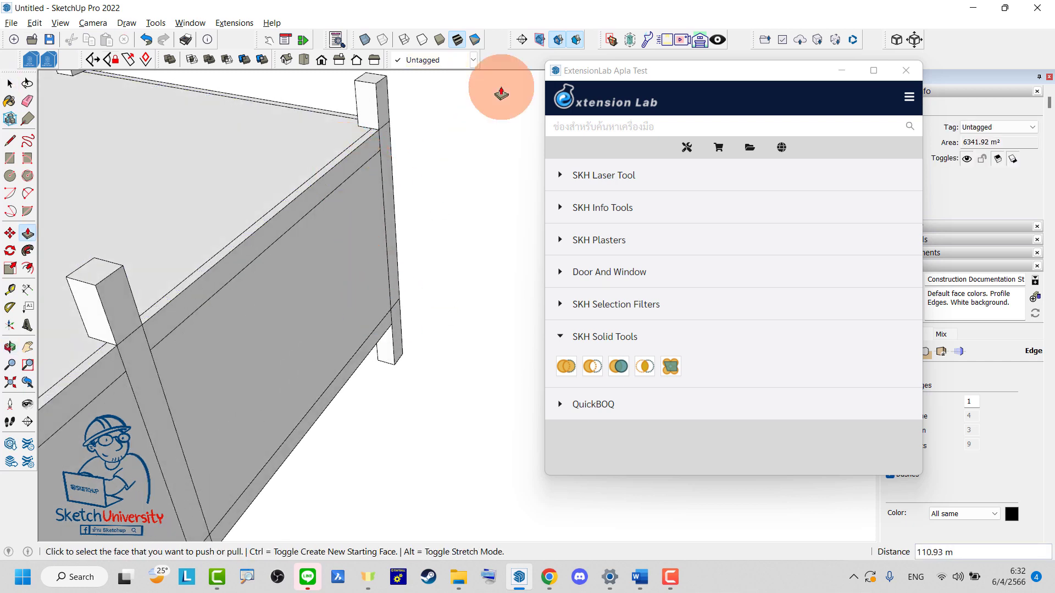
{"action": "left_click", "coordinate": [471, 153]}
{"action": "middle_click_drag", "start_coordinate": [471, 152], "coordinate": [447, 160]}
{"action": "key", "text": "space"}
Select the resulting wall box as one group.
{"action": "left_click", "coordinate": [351, 248]}
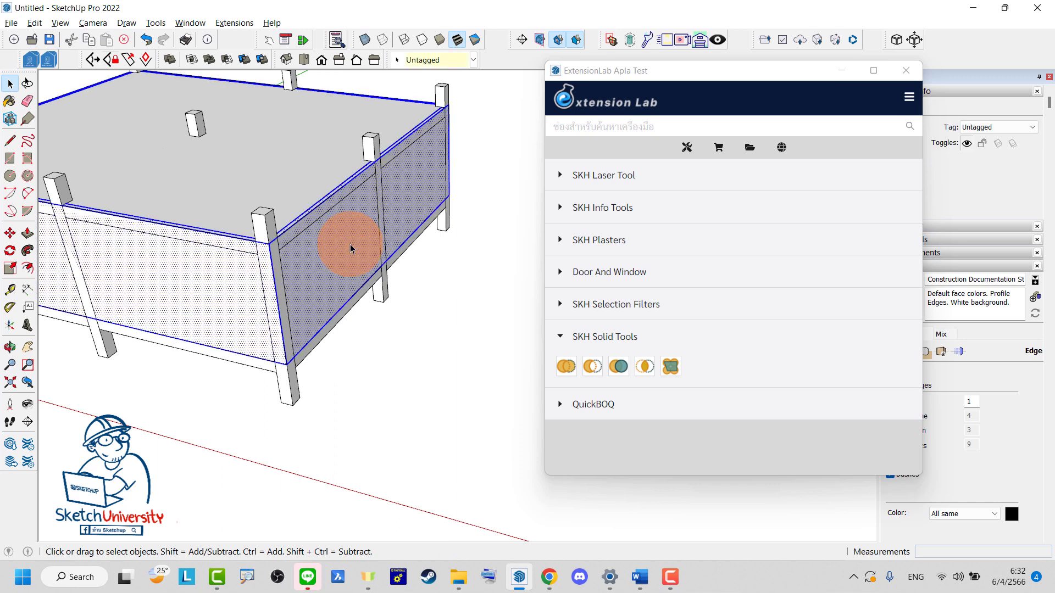
{"action": "scroll", "coordinate": [350, 248], "scroll_direction": "down", "scroll_amount": 5}
{"action": "scroll", "coordinate": [350, 248], "scroll_direction": "down", "scroll_amount": 2}
{"action": "left_click", "coordinate": [351, 248]}
{"action": "mouse_move", "coordinate": [351, 249]}
{"action": "middle_mouse_down"}
{"action": "mouse_move", "coordinate": [401, 209]}
{"action": "mouse_move", "coordinate": [368, 296]}
{"action": "middle_mouse_up"}
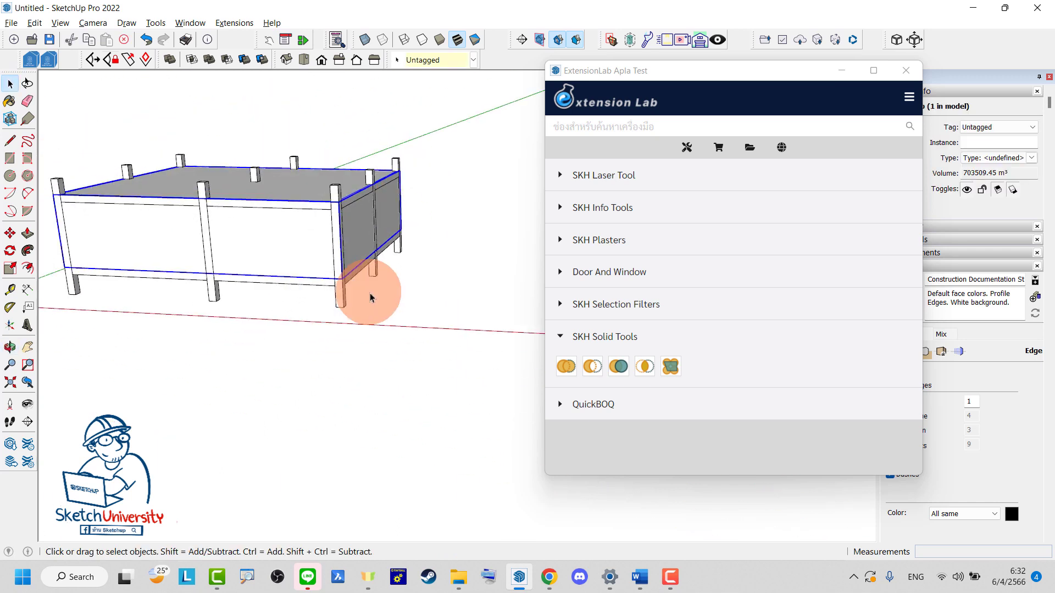
Trim the wall box with the columns using SKH Solid Trim, cutting walls at each post.
{"action": "mouse_move", "coordinate": [313, 259]}
{"action": "middle_mouse_down"}
{"action": "mouse_move", "coordinate": [329, 278]}
{"action": "mouse_move", "coordinate": [295, 313]}
{"action": "mouse_move", "coordinate": [329, 326]}
{"action": "mouse_move", "coordinate": [340, 256]}
{"action": "middle_mouse_up"}
{"action": "scroll", "coordinate": [328, 326], "scroll_direction": "up", "scroll_amount": 2}
{"action": "scroll", "coordinate": [374, 228], "scroll_direction": "down", "scroll_amount": 1}
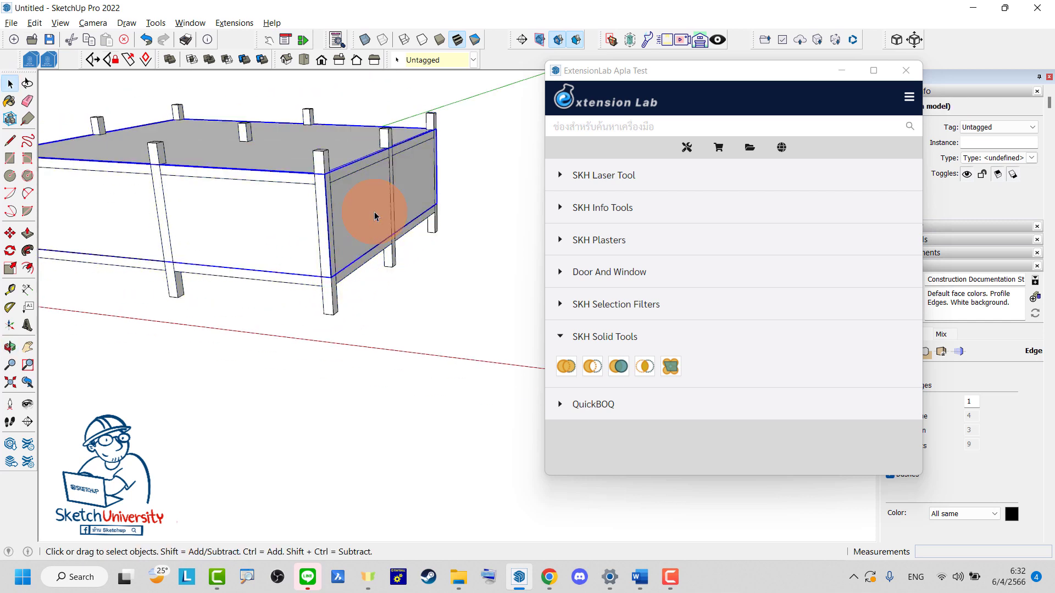
{"action": "scroll", "coordinate": [377, 217], "scroll_direction": "down", "scroll_amount": 2}
{"action": "left_click", "coordinate": [385, 322]}
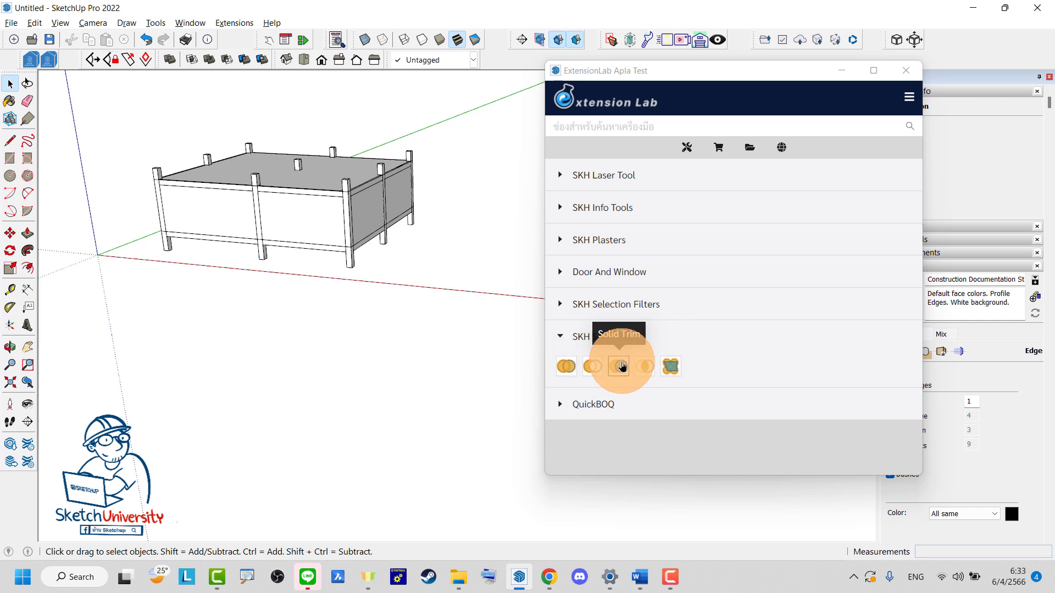
{"action": "left_click", "coordinate": [621, 367]}
{"action": "scroll", "coordinate": [377, 229], "scroll_direction": "up", "scroll_amount": 3}
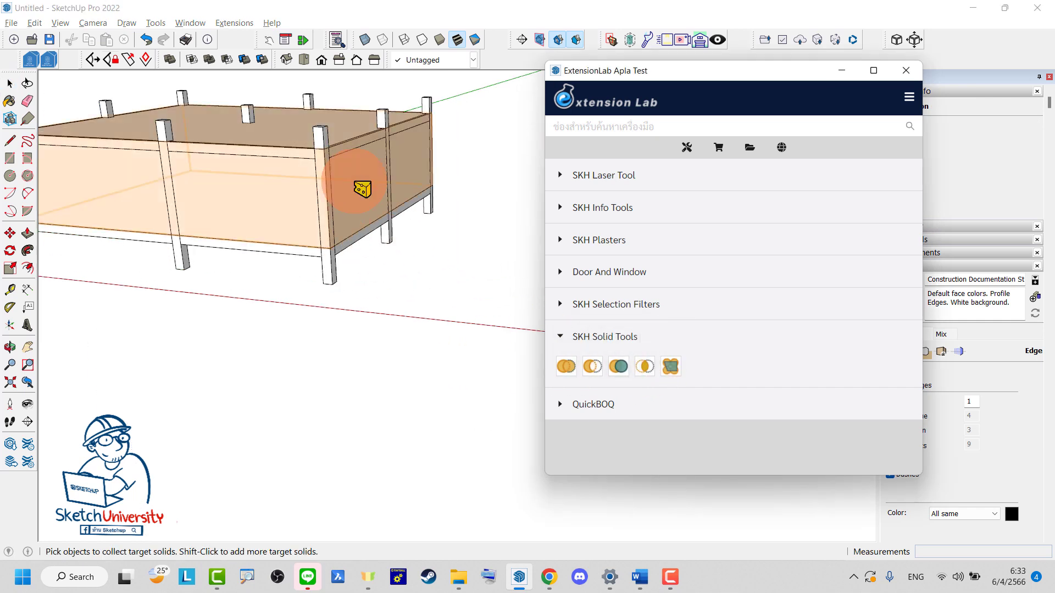
{"action": "left_click", "coordinate": [362, 189]}
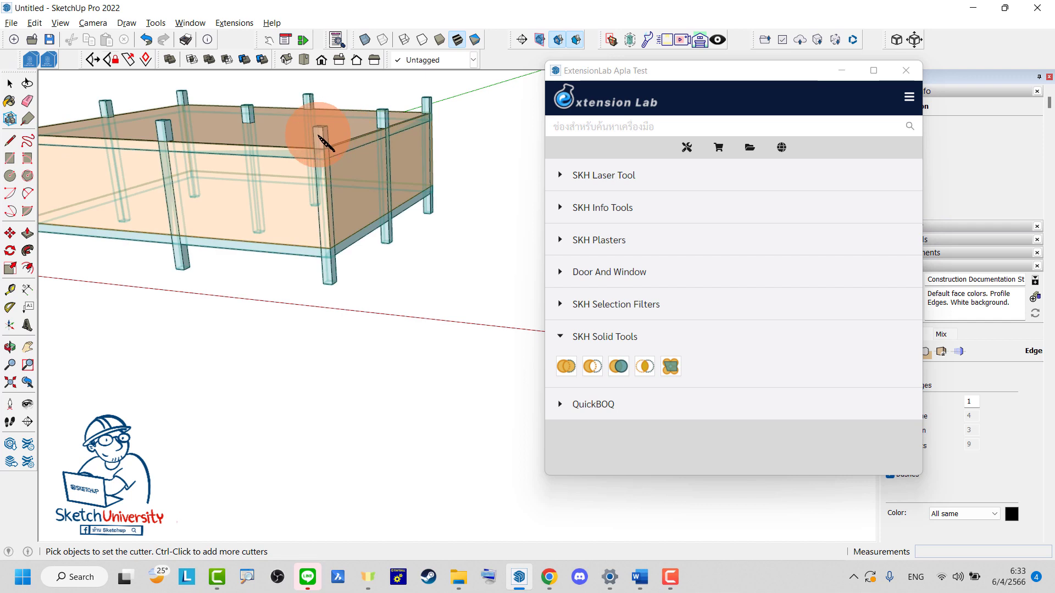
{"action": "left_click", "coordinate": [320, 137]}
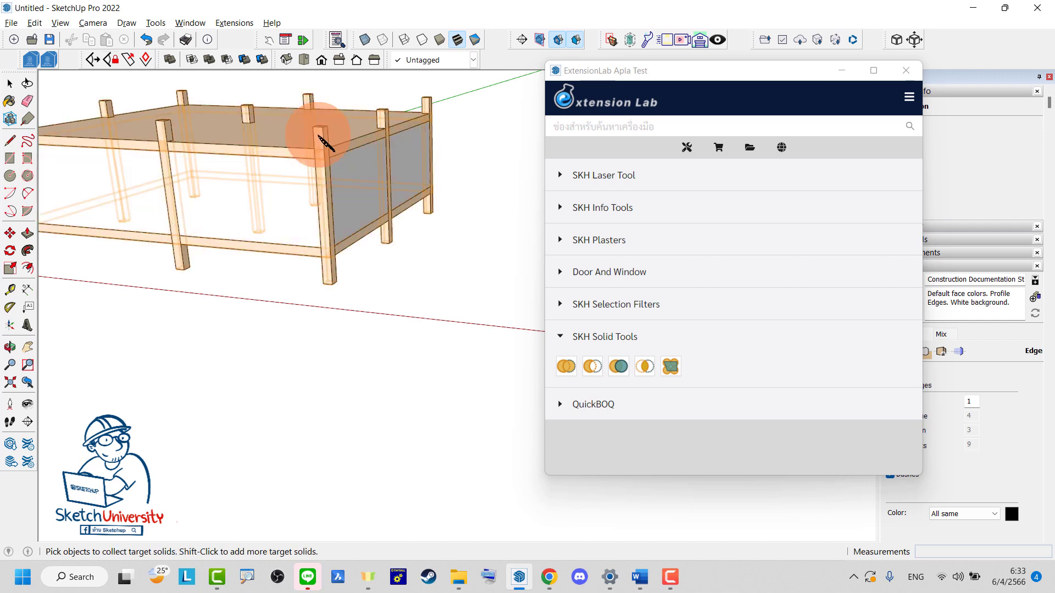
{"action": "key", "text": "space"}
{"action": "scroll", "coordinate": [363, 192], "scroll_direction": "up", "scroll_amount": 3}
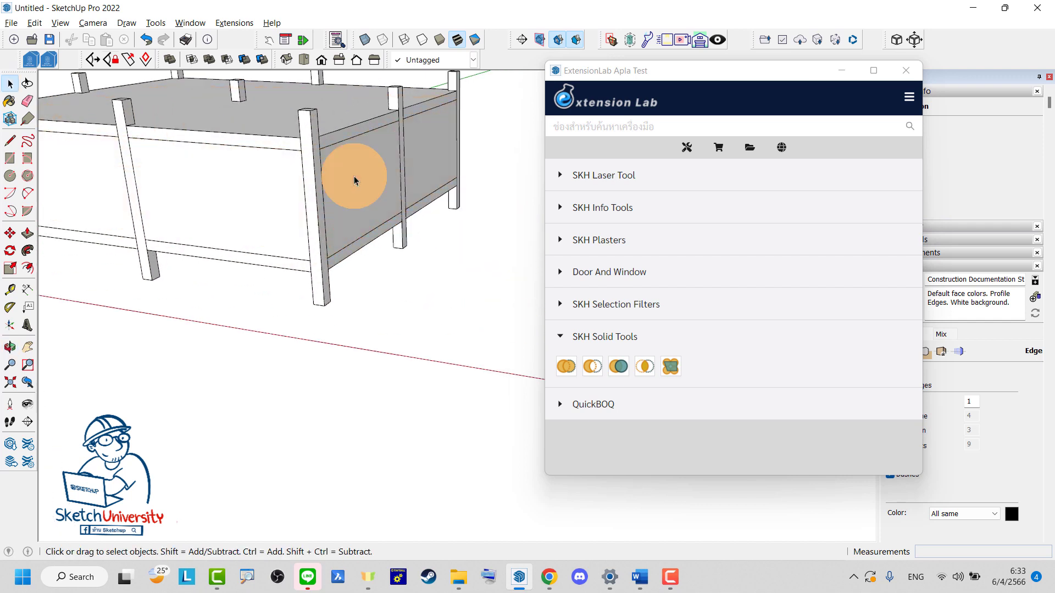
Open the trimmed wall group and select a wall face with its edges.
{"action": "middle_click_drag", "start_coordinate": [353, 177], "coordinate": [348, 295]}
{"action": "left_click", "coordinate": [273, 225]}
{"action": "double_click", "coordinate": [273, 225]}
{"action": "scroll", "coordinate": [293, 242], "scroll_direction": "down", "scroll_amount": 3}
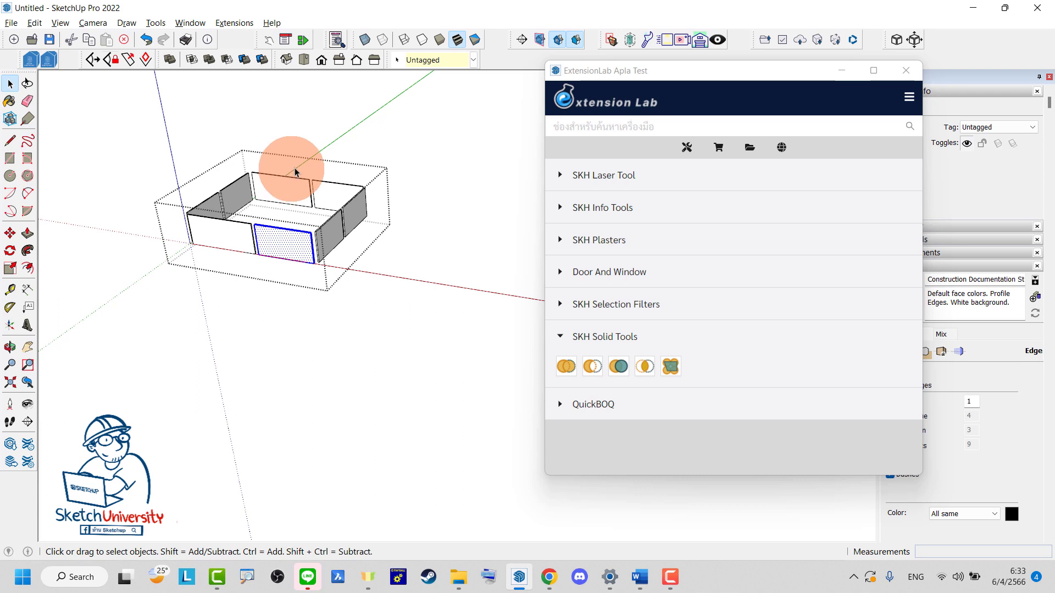
{"action": "middle_click_drag", "start_coordinate": [289, 169], "coordinate": [417, 405]}
{"action": "key", "text": "ctrl+z"}
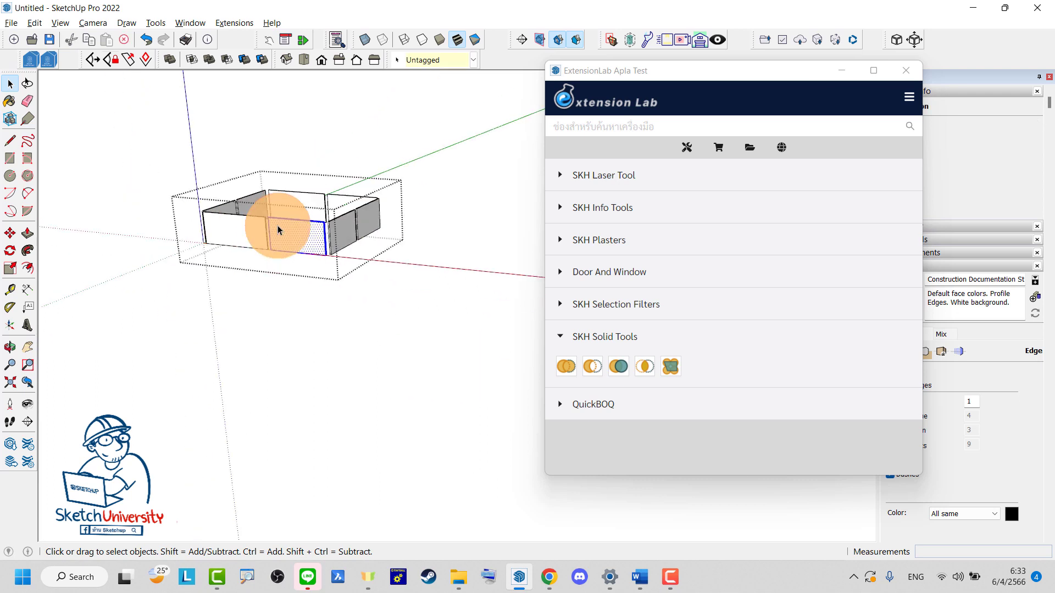
Move the ExtensionLab window down-right and drag-select all the wall panels.
{"action": "left_click", "coordinate": [652, 99]}
{"action": "left_click_drag", "start_coordinate": [652, 80], "coordinate": [656, 140]}
{"action": "left_click_drag", "start_coordinate": [330, 217], "coordinate": [141, 153]}
{"action": "scroll", "coordinate": [247, 222], "scroll_direction": "up", "scroll_amount": 3}
{"action": "left_click", "coordinate": [206, 203]}
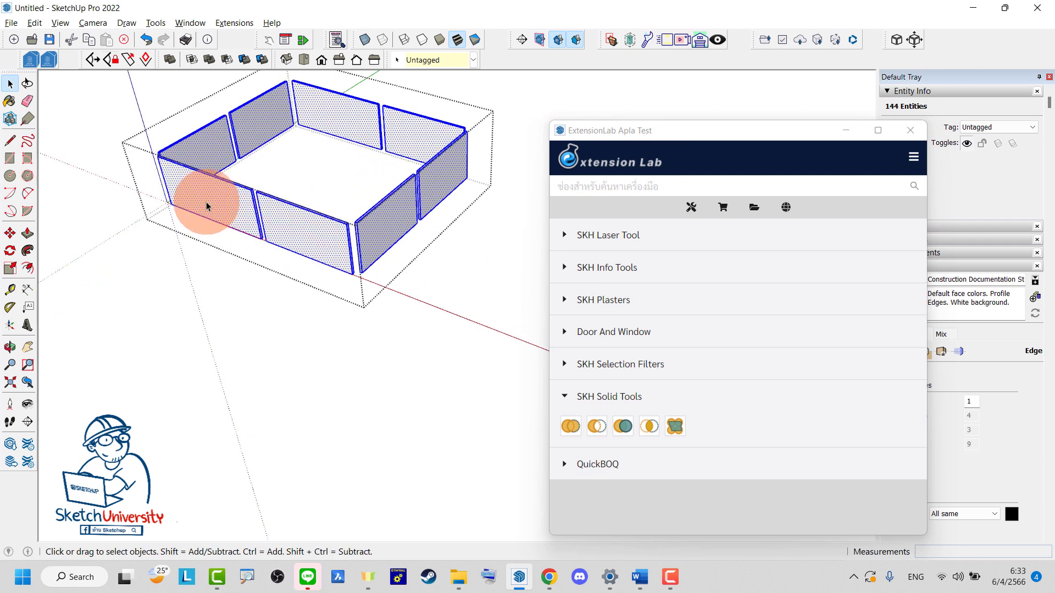
{"action": "scroll", "coordinate": [209, 205], "scroll_direction": "up", "scroll_amount": 1}
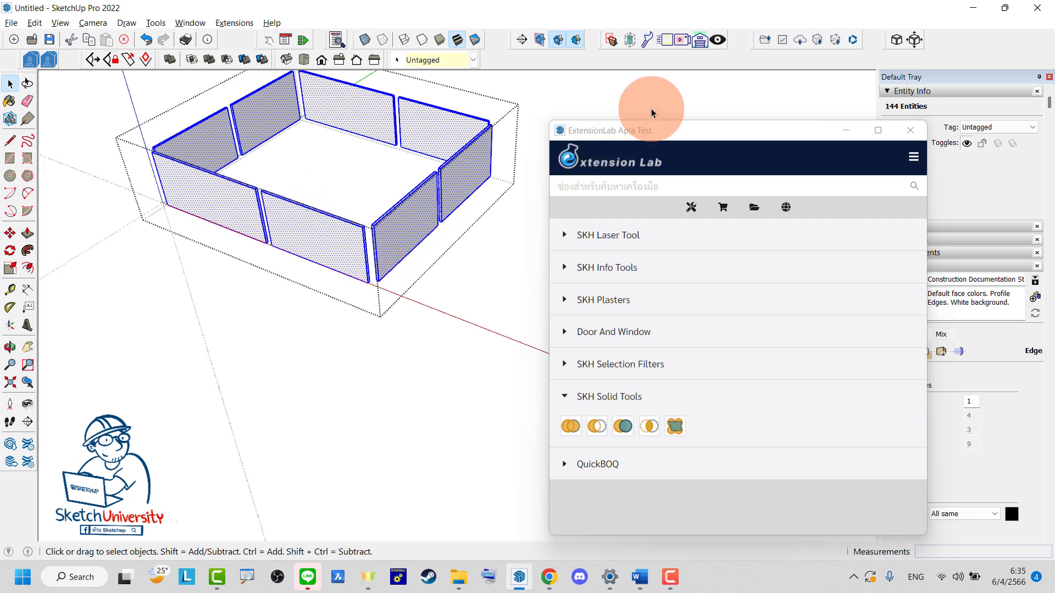
Show the geometry-splitting toolbar and move it out of the way.
{"action": "right_click", "coordinate": [938, 44]}
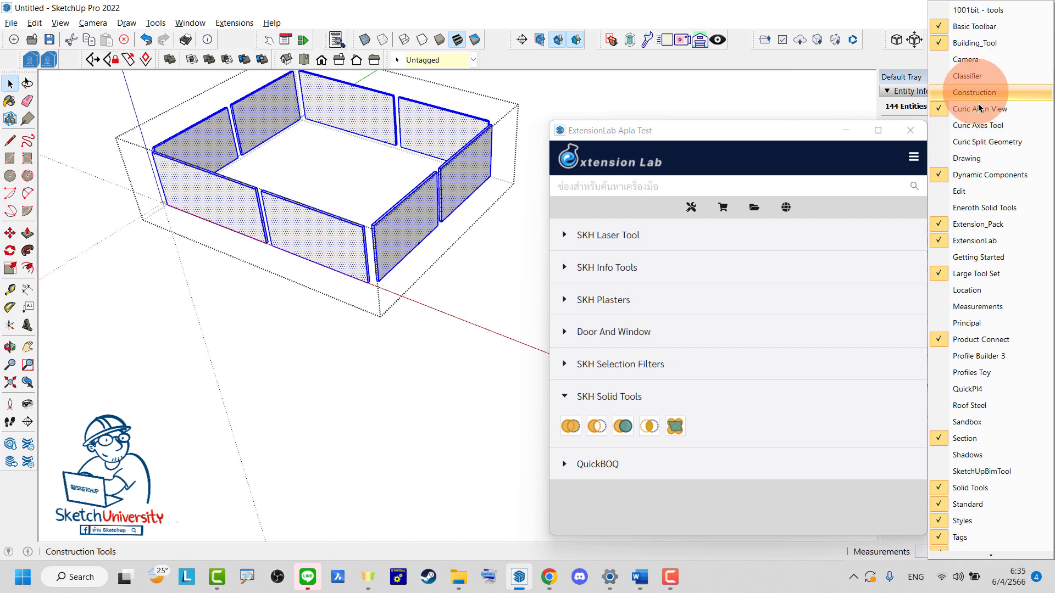
{"action": "left_click", "coordinate": [986, 142]}
{"action": "left_click", "coordinate": [76, 91]}
{"action": "left_click_drag", "start_coordinate": [70, 75], "coordinate": [76, 94]}
Split all the wall panels into eight separate solid groups and view the whole building.
{"action": "scroll", "coordinate": [459, 276], "scroll_direction": "down", "scroll_amount": 3}
{"action": "left_click_drag", "start_coordinate": [208, 123], "coordinate": [484, 321]}
{"action": "left_click", "coordinate": [77, 115]}
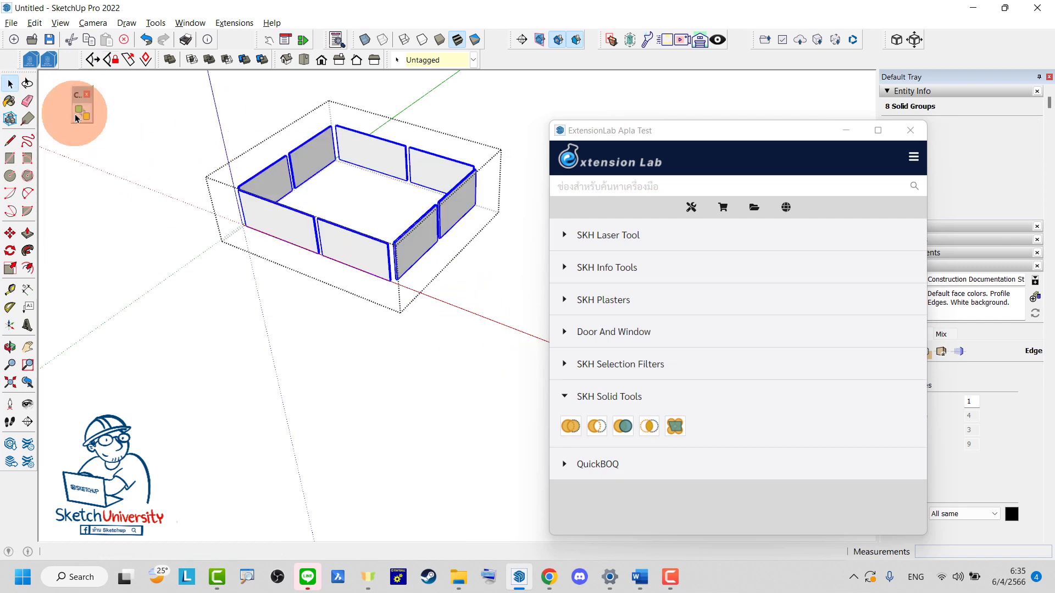
{"action": "left_click", "coordinate": [229, 266]}
{"action": "middle_click_drag", "start_coordinate": [228, 266], "coordinate": [344, 234]}
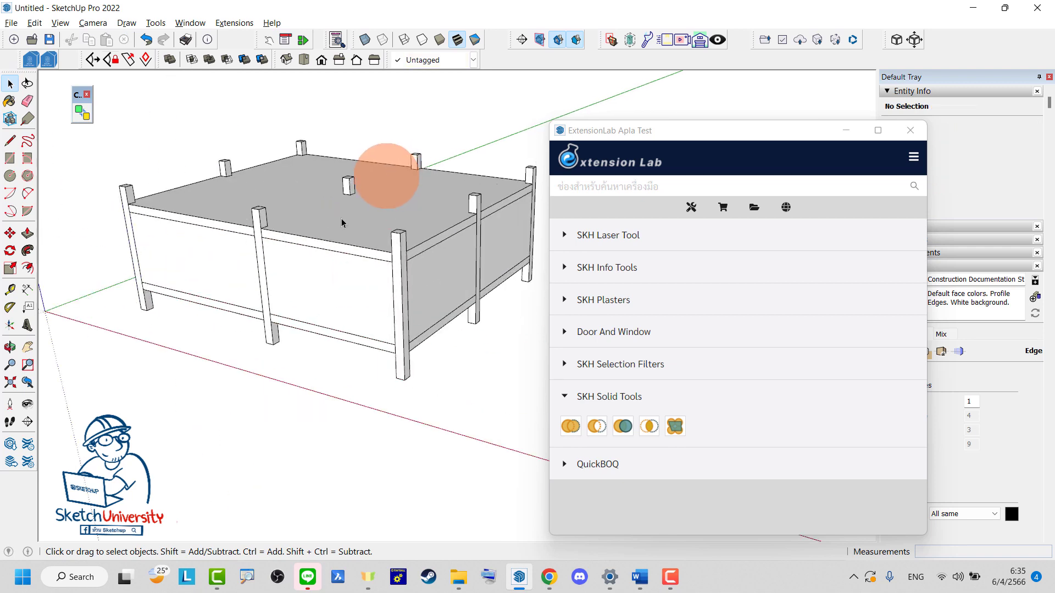
Draw a window-sized rectangle on the front wall panel.
{"action": "key", "text": "space"}
{"action": "scroll", "coordinate": [321, 269], "scroll_direction": "up", "scroll_amount": 3}
{"action": "key", "text": "r"}
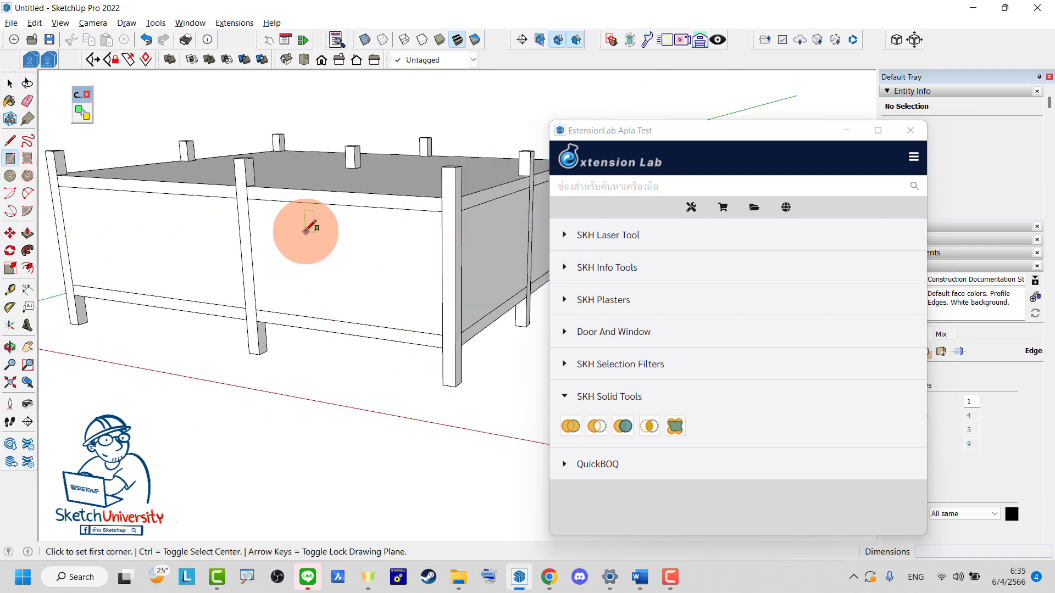
{"action": "left_click", "coordinate": [305, 230]}
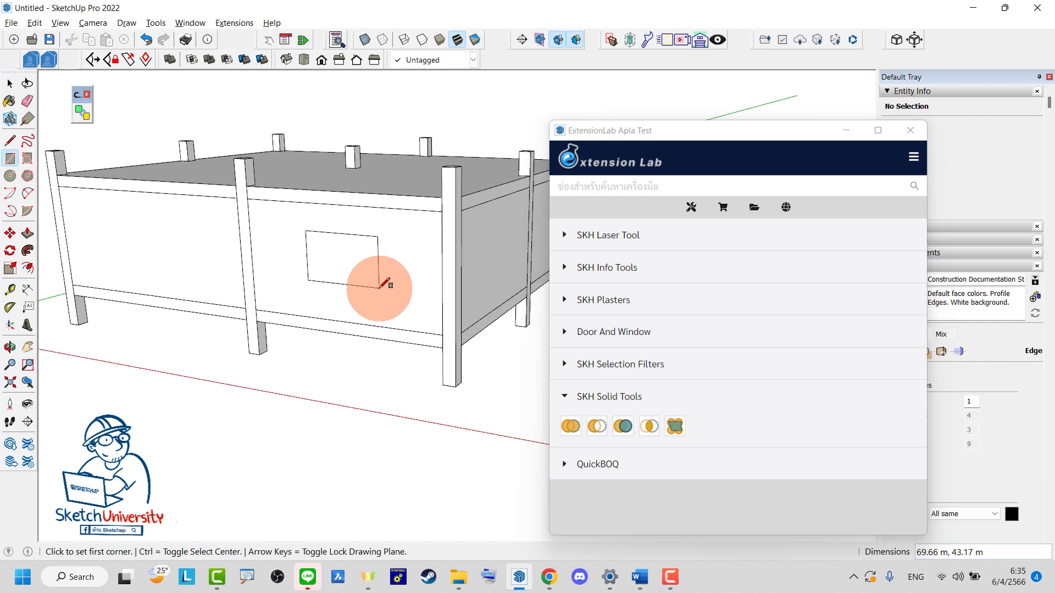
{"action": "left_click", "coordinate": [379, 286]}
{"action": "key", "text": "p"}
{"action": "left_click", "coordinate": [349, 266]}
{"action": "mouse_move", "coordinate": [349, 266]}
{"action": "middle_mouse_down"}
{"action": "mouse_move", "coordinate": [242, 113]}
{"action": "mouse_move", "coordinate": [285, 327]}
{"action": "mouse_move", "coordinate": [338, 315]}
{"action": "middle_mouse_up"}
{"action": "scroll", "coordinate": [339, 313], "scroll_direction": "down", "scroll_amount": 5}
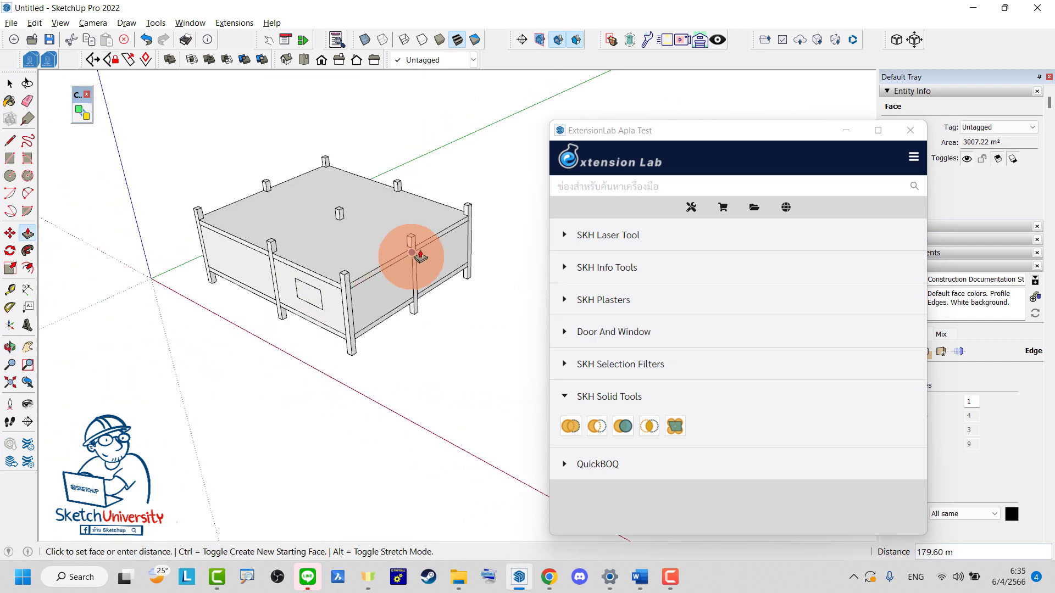
{"action": "key", "text": "space"}
Zoom in on the rectangle, briefly try the Tape Measure, then orbit back out.
{"action": "scroll", "coordinate": [330, 289], "scroll_direction": "up", "scroll_amount": 2}
{"action": "scroll", "coordinate": [305, 298], "scroll_direction": "up", "scroll_amount": 3}
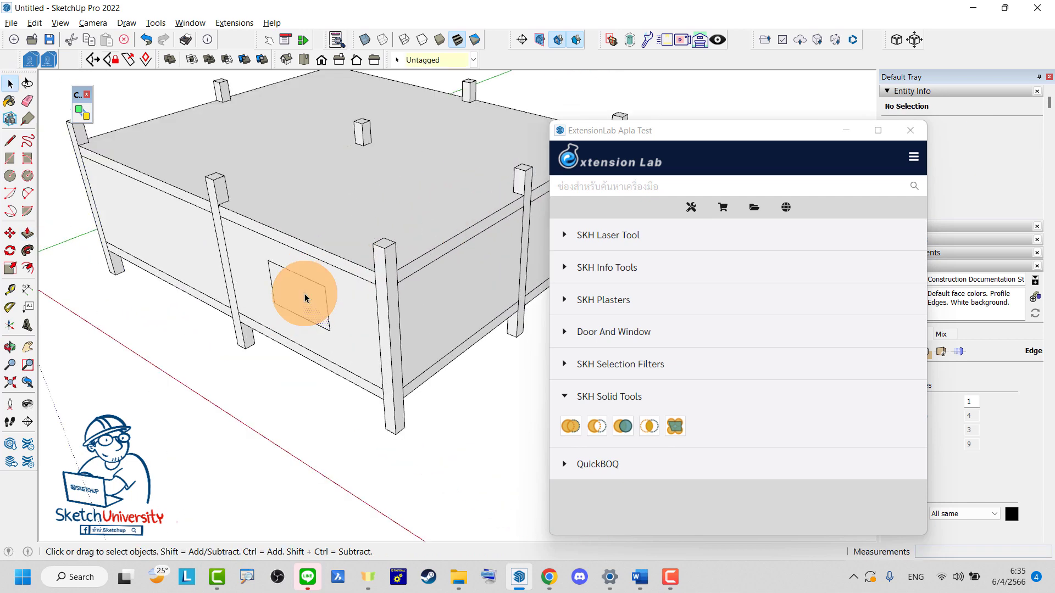
{"action": "scroll", "coordinate": [353, 296], "scroll_direction": "up", "scroll_amount": 3}
{"action": "scroll", "coordinate": [362, 299], "scroll_direction": "up", "scroll_amount": 3}
{"action": "scroll", "coordinate": [384, 280], "scroll_direction": "up", "scroll_amount": 3}
{"action": "scroll", "coordinate": [395, 269], "scroll_direction": "up", "scroll_amount": 3}
{"action": "key", "text": "t"}
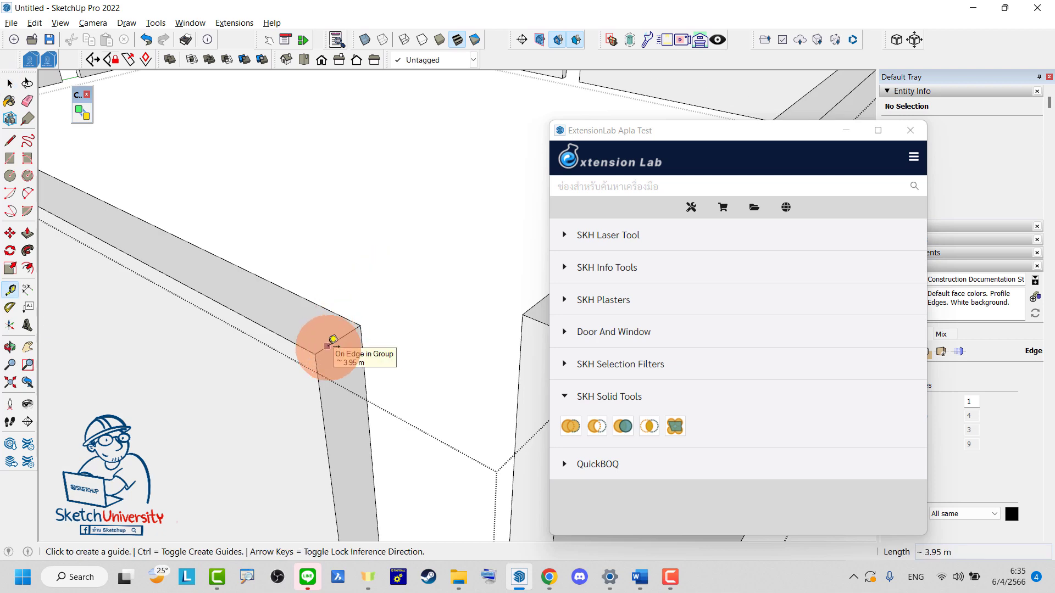
{"action": "key", "text": "space"}
{"action": "scroll", "coordinate": [329, 343], "scroll_direction": "down", "scroll_amount": 10}
{"action": "middle_click_drag", "start_coordinate": [365, 254], "coordinate": [301, 290]}
Push/pull the small rectangle a distance of 4 into a window block and select it.
{"action": "left_click", "coordinate": [301, 288]}
{"action": "key", "text": "p"}
{"action": "left_click", "coordinate": [302, 288]}
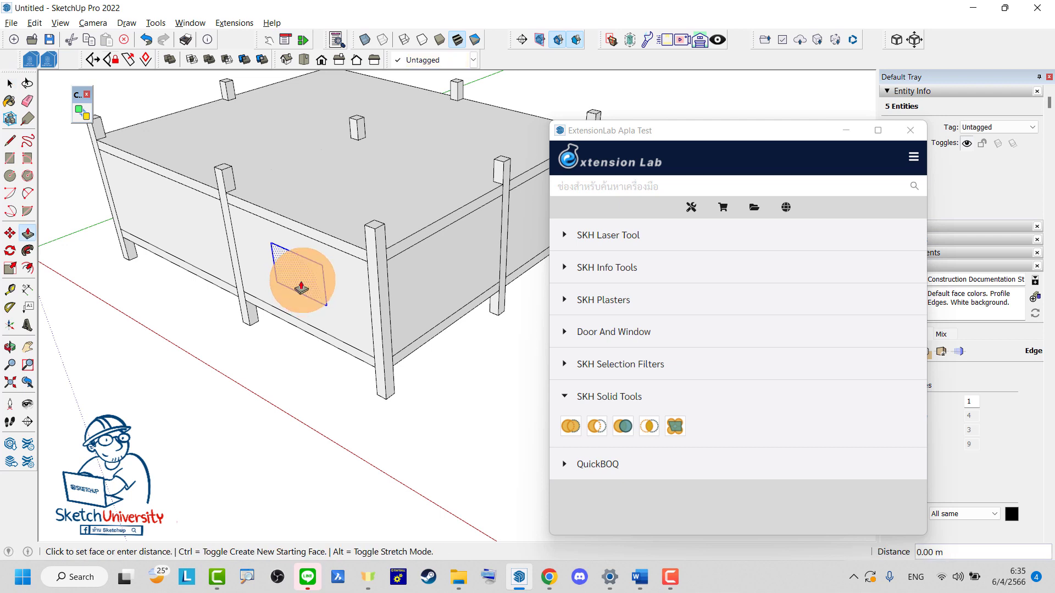
{"action": "scroll", "coordinate": [385, 230], "scroll_direction": "down", "scroll_amount": 5}
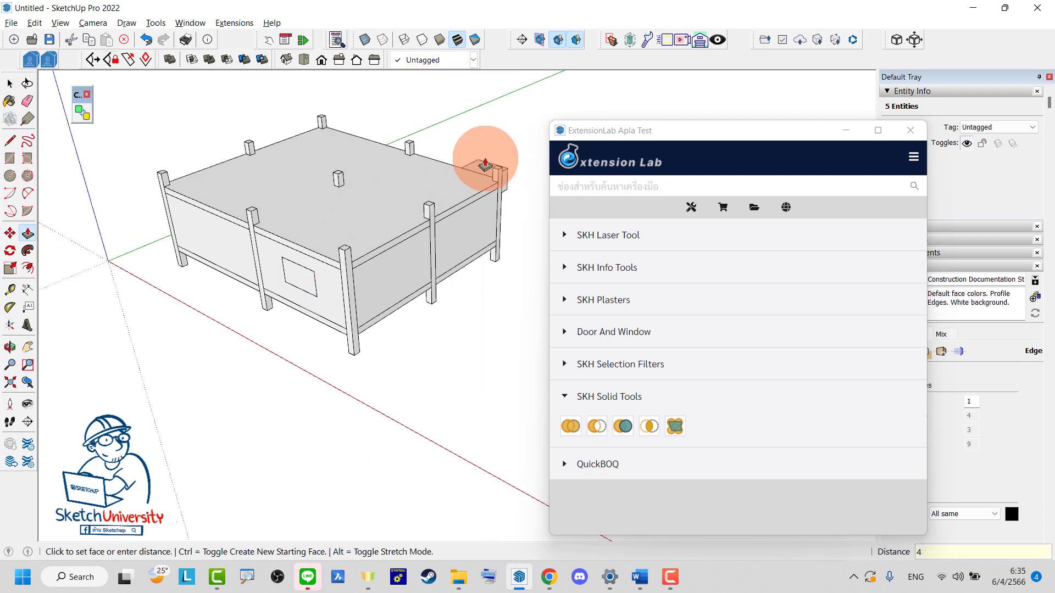
{"action": "key", "text": "space"}
{"action": "scroll", "coordinate": [358, 306], "scroll_direction": "up", "scroll_amount": 5}
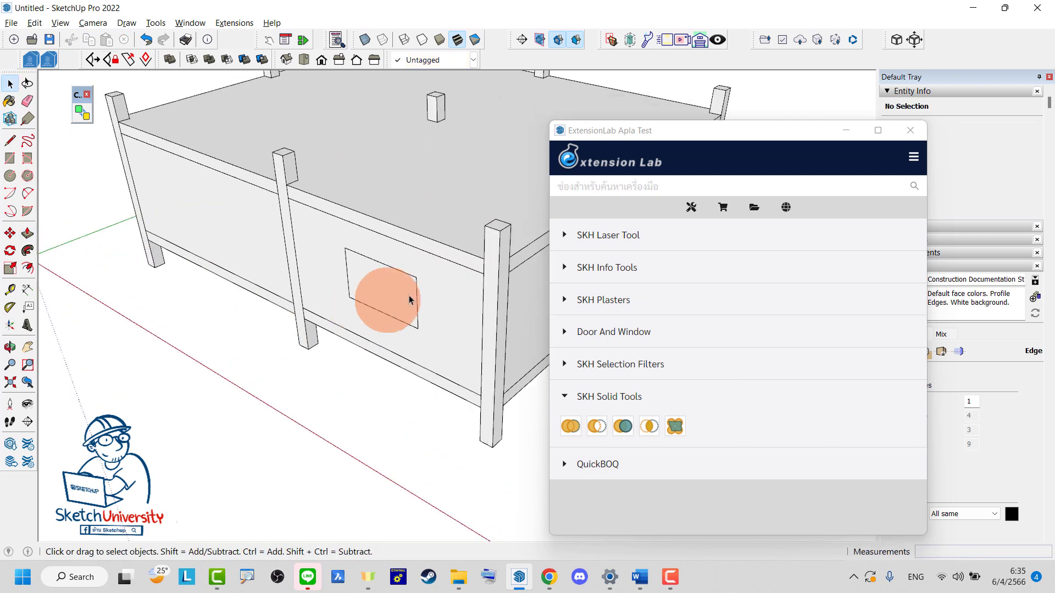
{"action": "left_click", "coordinate": [410, 299]}
{"action": "scroll", "coordinate": [411, 296], "scroll_direction": "down", "scroll_amount": 3}
Copy the window block further along the front wall.
{"action": "scroll", "coordinate": [419, 283], "scroll_direction": "down", "scroll_amount": 3}
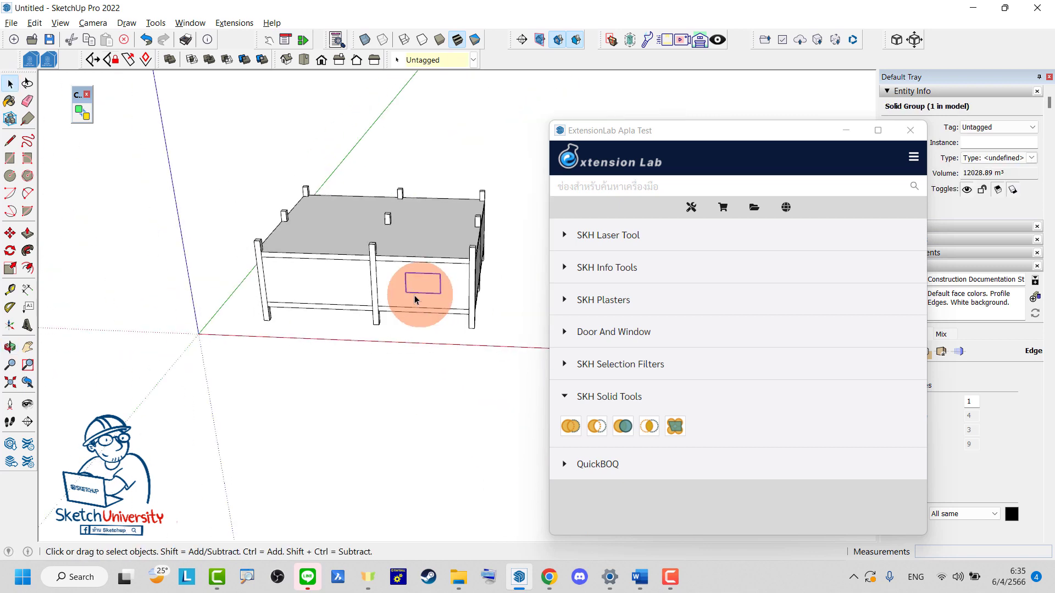
{"action": "left_click", "coordinate": [394, 359]}
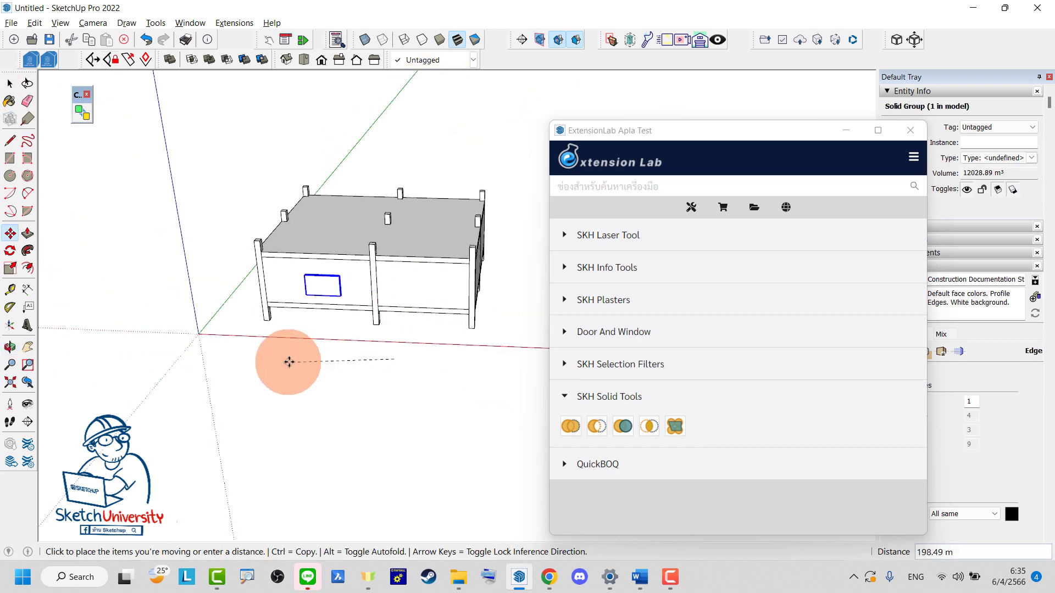
{"action": "left_click", "coordinate": [297, 357]}
{"action": "key", "text": "space"}
{"action": "scroll", "coordinate": [430, 275], "scroll_direction": "up", "scroll_amount": 5}
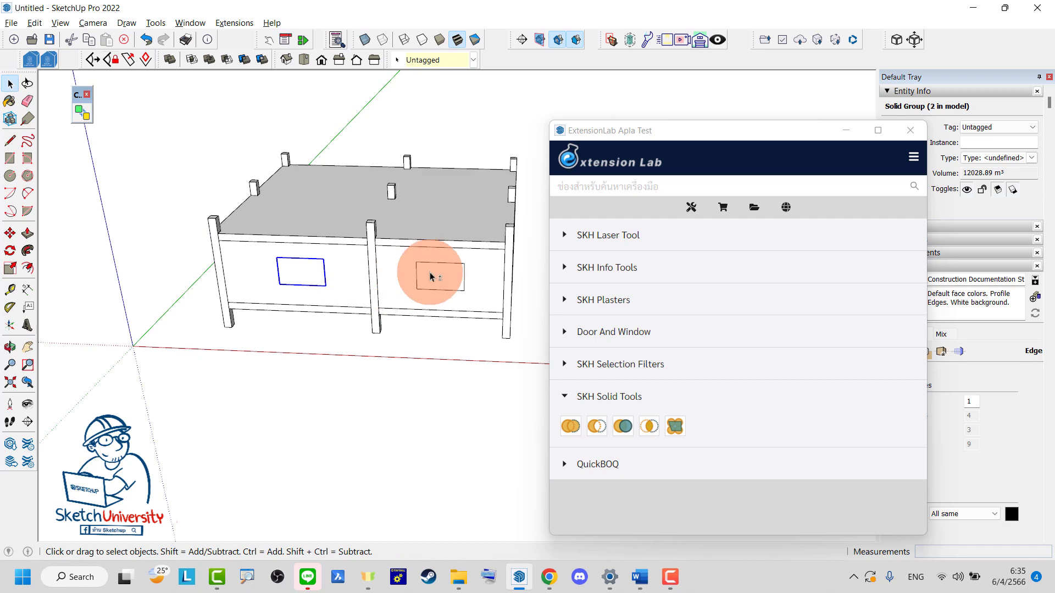
Select both window blocks and Ctrl-Move a copy of the pair beside the building.
{"action": "left_click", "coordinate": [7, 337]}
{"action": "key", "text": "space"}
{"action": "scroll", "coordinate": [179, 305], "scroll_direction": "down", "scroll_amount": 5}
{"action": "middle_click_drag", "start_coordinate": [212, 299], "coordinate": [384, 357]}
{"action": "key", "text": "ctrl+a"}
{"action": "key", "text": "m"}
{"action": "left_click", "coordinate": [357, 346]}
{"action": "key", "text": "ctrl"}
{"action": "left_click", "coordinate": [460, 368]}
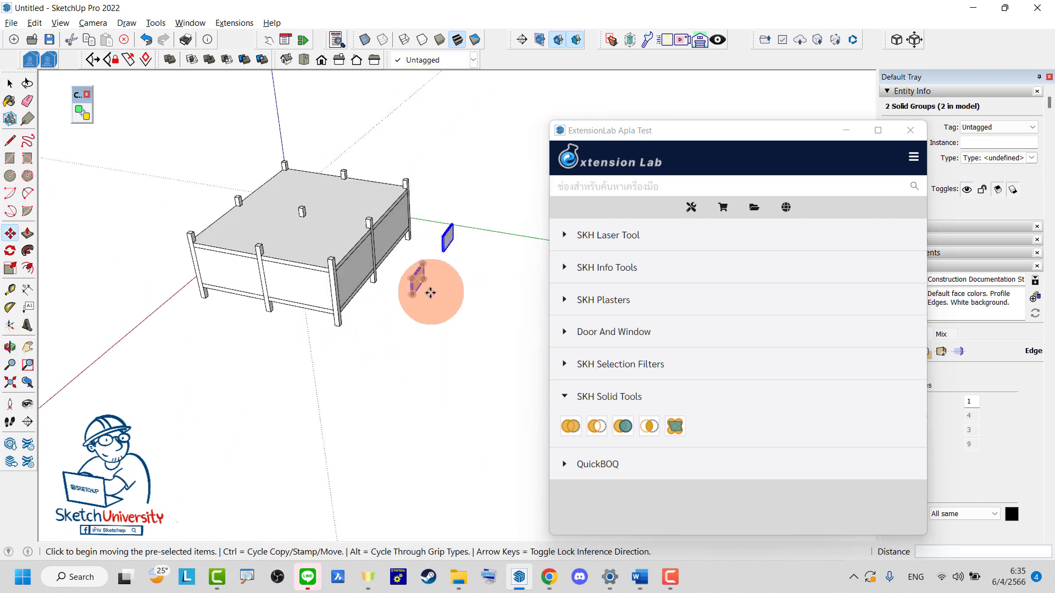
Reposition the copied pair of blocks against the side wall.
{"action": "scroll", "coordinate": [418, 288], "scroll_direction": "up", "scroll_amount": 6}
{"action": "left_click", "coordinate": [409, 302]}
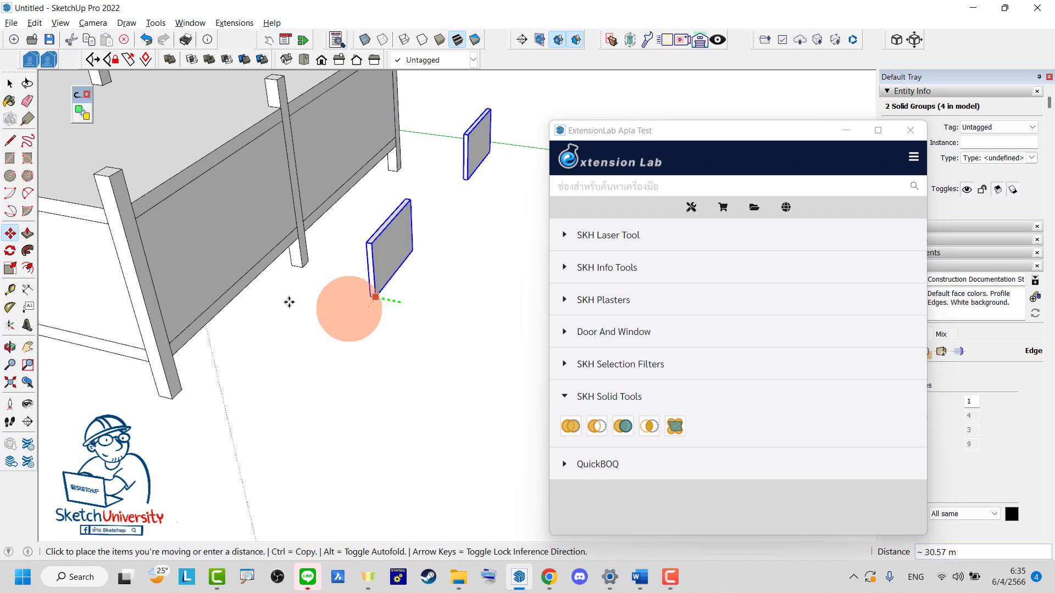
{"action": "left_click", "coordinate": [223, 271]}
{"action": "scroll", "coordinate": [247, 268], "scroll_direction": "down", "scroll_amount": 3}
{"action": "mouse_move", "coordinate": [247, 268]}
{"action": "middle_mouse_down"}
{"action": "mouse_move", "coordinate": [360, 205]}
{"action": "mouse_move", "coordinate": [292, 275]}
{"action": "middle_mouse_up"}
{"action": "key", "text": "space"}
{"action": "scroll", "coordinate": [292, 276], "scroll_direction": "up", "scroll_amount": 3}
Select the window blocks, then clear the selection and select the front wall.
{"action": "left_click", "coordinate": [303, 341]}
{"action": "mouse_move", "coordinate": [353, 317]}
{"action": "middle_mouse_down"}
{"action": "mouse_move", "coordinate": [238, 263]}
{"action": "mouse_move", "coordinate": [470, 260]}
{"action": "mouse_move", "coordinate": [393, 369]}
{"action": "mouse_move", "coordinate": [379, 334]}
{"action": "middle_mouse_up"}
{"action": "left_click", "coordinate": [471, 260], "text": "shift"}
{"action": "left_click", "coordinate": [393, 370]}
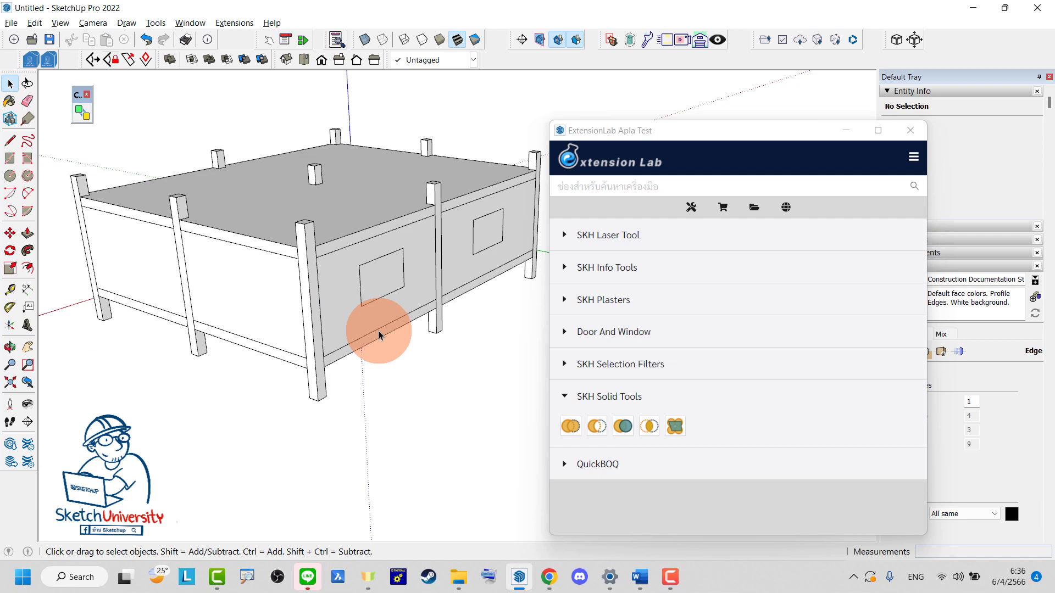
{"action": "left_click", "coordinate": [340, 332]}
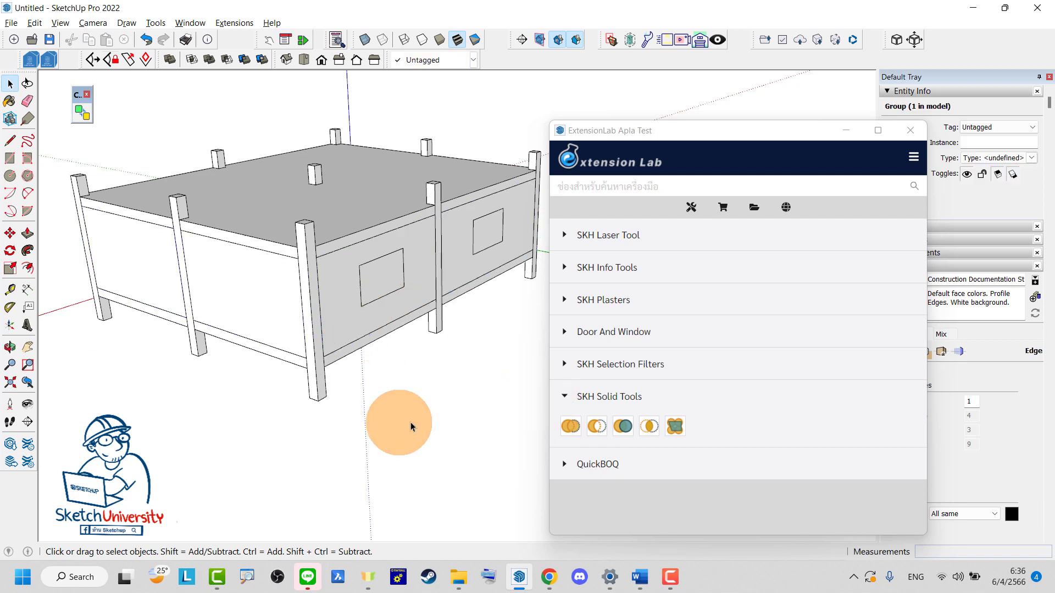
Subtract the window blocks from the wall panels with SKH Solid Subtract.
{"action": "left_click", "coordinate": [400, 424]}
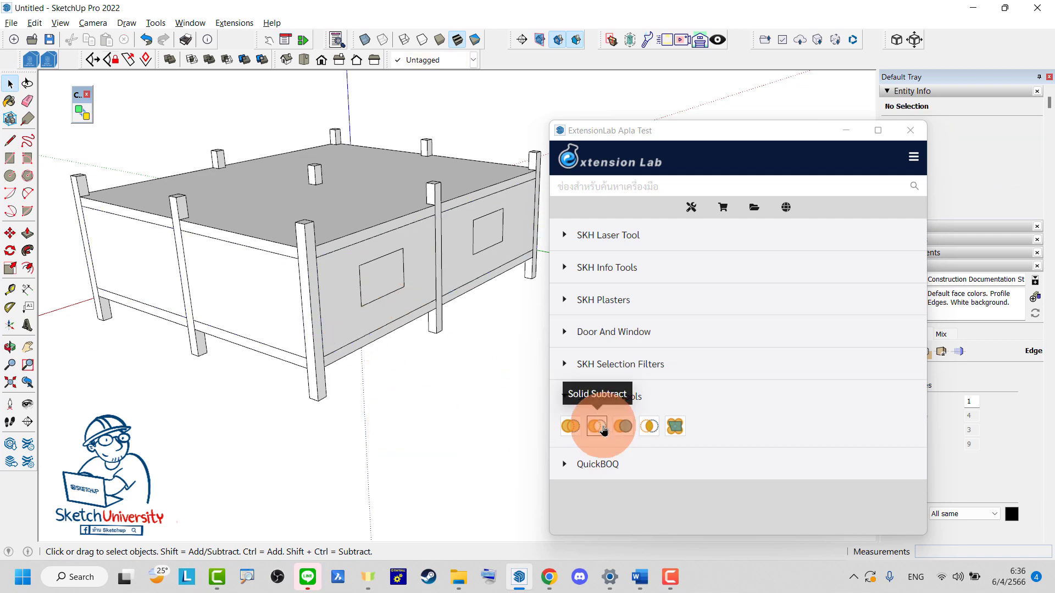
{"action": "left_click", "coordinate": [603, 427]}
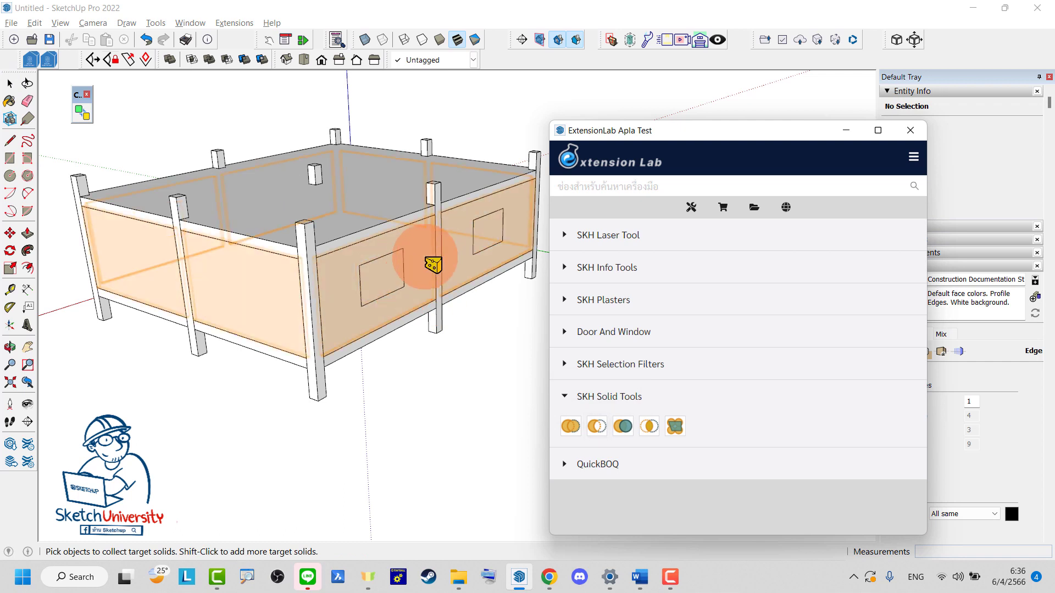
{"action": "scroll", "coordinate": [433, 265], "scroll_direction": "up", "scroll_amount": 3}
{"action": "left_click", "coordinate": [423, 254]}
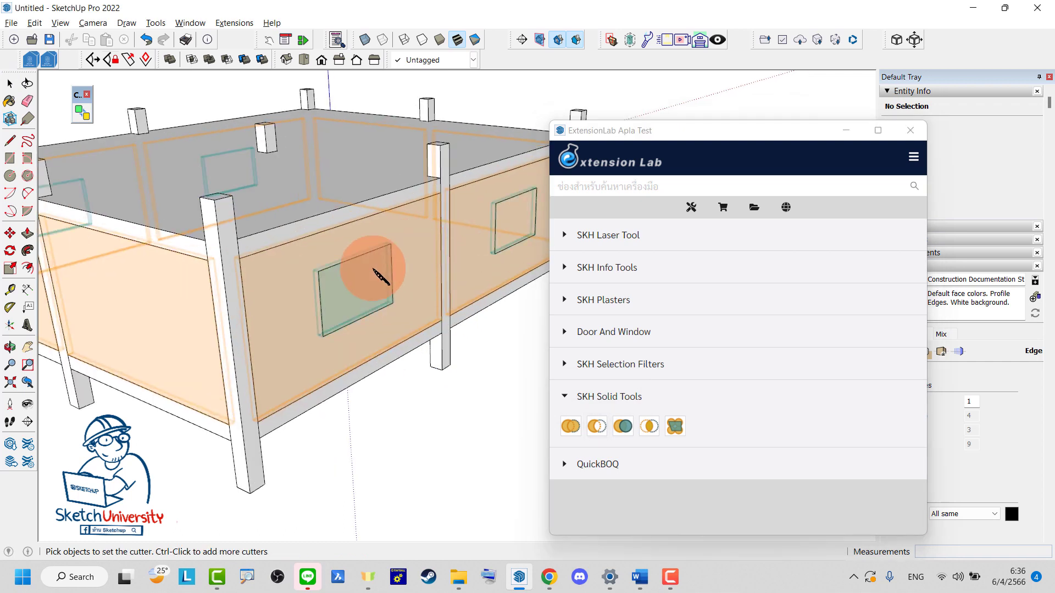
{"action": "left_click", "coordinate": [368, 273]}
{"action": "scroll", "coordinate": [377, 280], "scroll_direction": "down", "scroll_amount": 5}
{"action": "mouse_move", "coordinate": [301, 207]}
{"action": "middle_mouse_down"}
{"action": "mouse_move", "coordinate": [431, 337]}
{"action": "mouse_move", "coordinate": [370, 252]}
{"action": "middle_mouse_up"}
{"action": "key", "text": "space"}
Orbit around the windowed building and select the top slab.
{"action": "mouse_move", "coordinate": [407, 284]}
{"action": "middle_mouse_down"}
{"action": "mouse_move", "coordinate": [351, 252]}
{"action": "mouse_move", "coordinate": [400, 235]}
{"action": "mouse_move", "coordinate": [254, 240]}
{"action": "middle_mouse_up"}
{"action": "scroll", "coordinate": [286, 258], "scroll_direction": "down", "scroll_amount": 3}
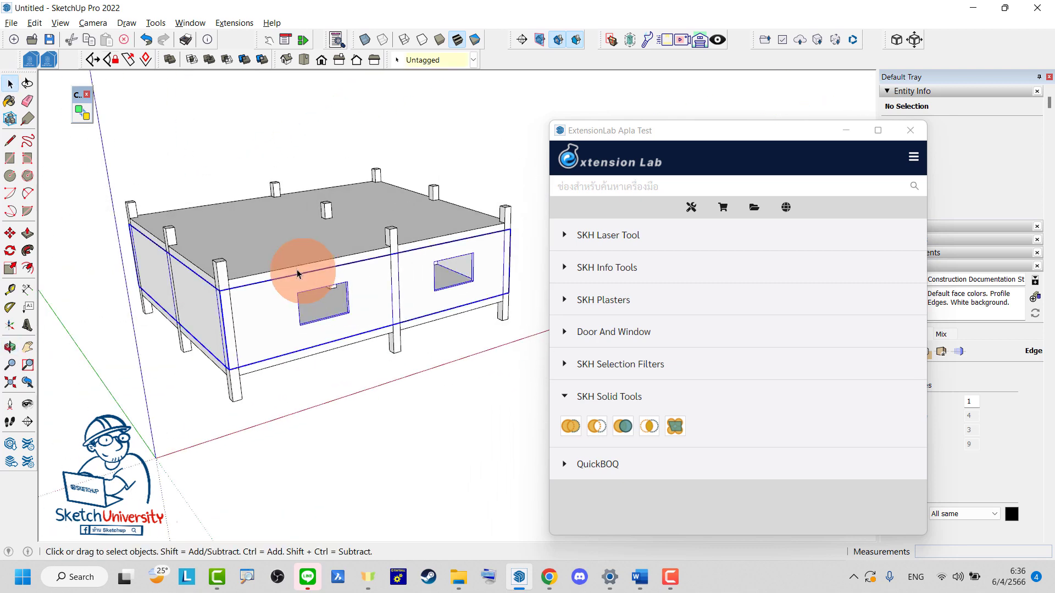
{"action": "left_click", "coordinate": [283, 259]}
{"action": "middle_click_drag", "start_coordinate": [280, 250], "coordinate": [387, 241]}
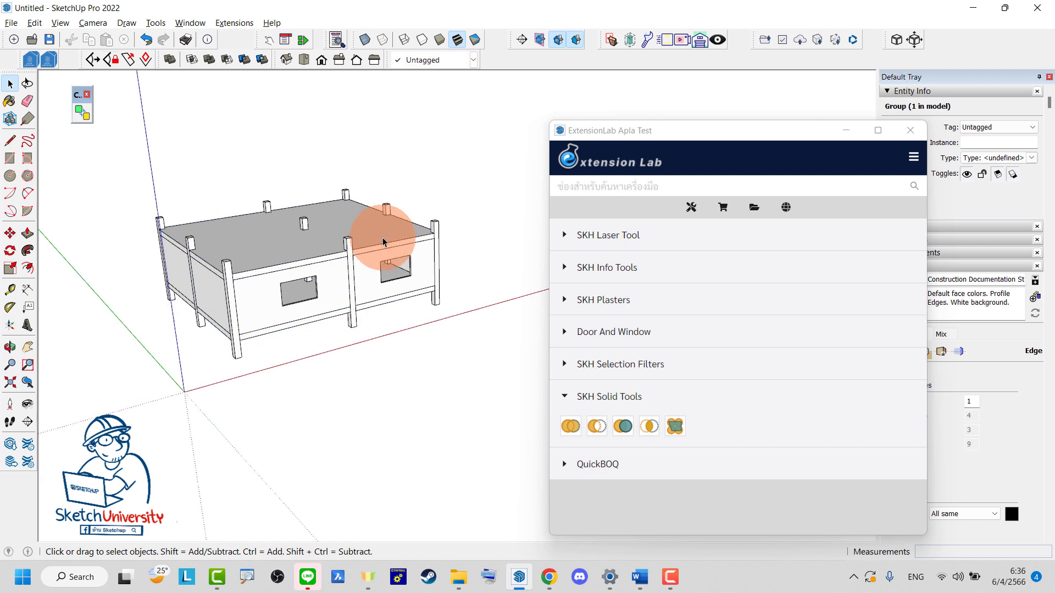
{"action": "scroll", "coordinate": [383, 242], "scroll_direction": "up", "scroll_amount": 2}
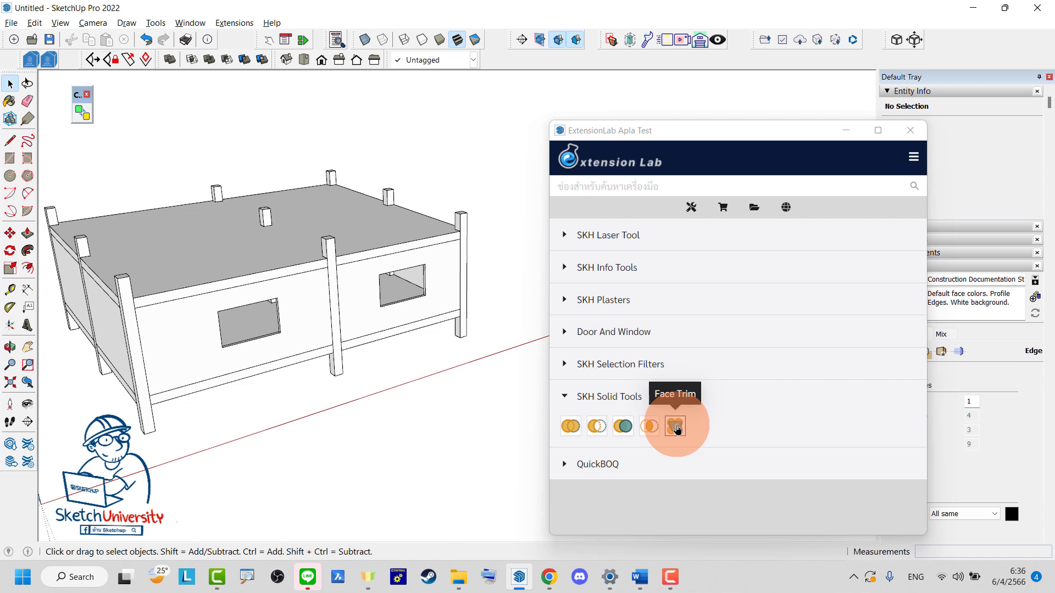
Draw a rectangle on open ground beside the building.
{"action": "scroll", "coordinate": [177, 306], "scroll_direction": "down", "scroll_amount": 2}
{"action": "middle_click_drag", "start_coordinate": [177, 306], "coordinate": [264, 348]}
{"action": "scroll", "coordinate": [199, 278], "scroll_direction": "down", "scroll_amount": 1}
{"action": "scroll", "coordinate": [176, 306], "scroll_direction": "down", "scroll_amount": 2}
{"action": "mouse_move", "coordinate": [82, 349]}
{"action": "middle_mouse_down"}
{"action": "mouse_move", "coordinate": [170, 282]}
{"action": "mouse_move", "coordinate": [266, 240]}
{"action": "middle_mouse_up"}
{"action": "middle_click_drag", "start_coordinate": [316, 331], "coordinate": [346, 262]}
{"action": "scroll", "coordinate": [343, 261], "scroll_direction": "up", "scroll_amount": 2}
{"action": "scroll", "coordinate": [295, 273], "scroll_direction": "up", "scroll_amount": 2}
{"action": "key", "text": "r"}
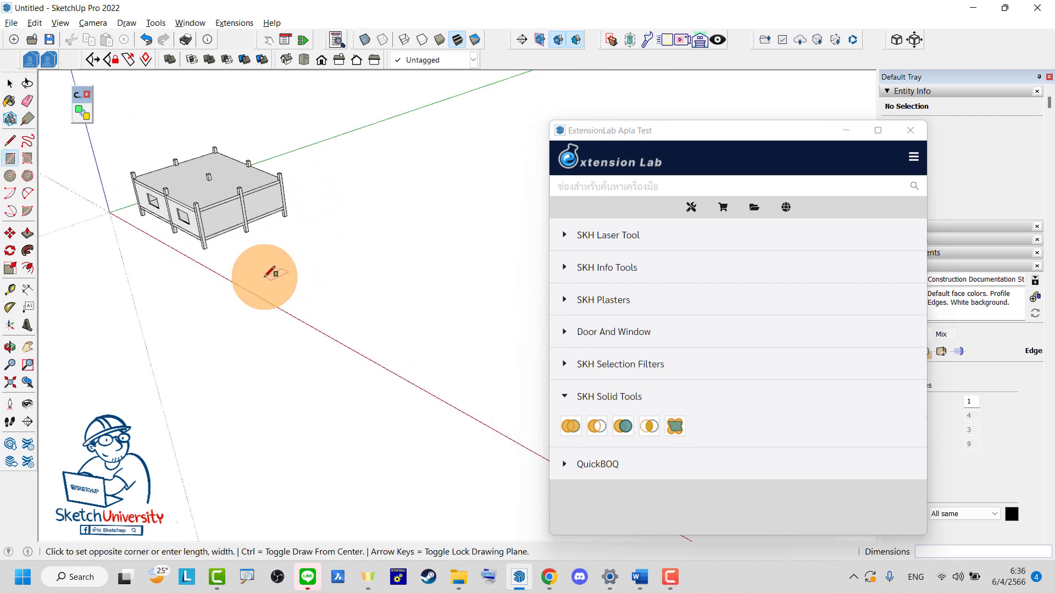
{"action": "left_click", "coordinate": [264, 277]}
{"action": "left_click", "coordinate": [462, 322]}
Push/pull the rectangle into a thin slab and group it.
{"action": "key", "text": "p"}
{"action": "left_click_drag", "start_coordinate": [431, 332], "coordinate": [426, 316]}
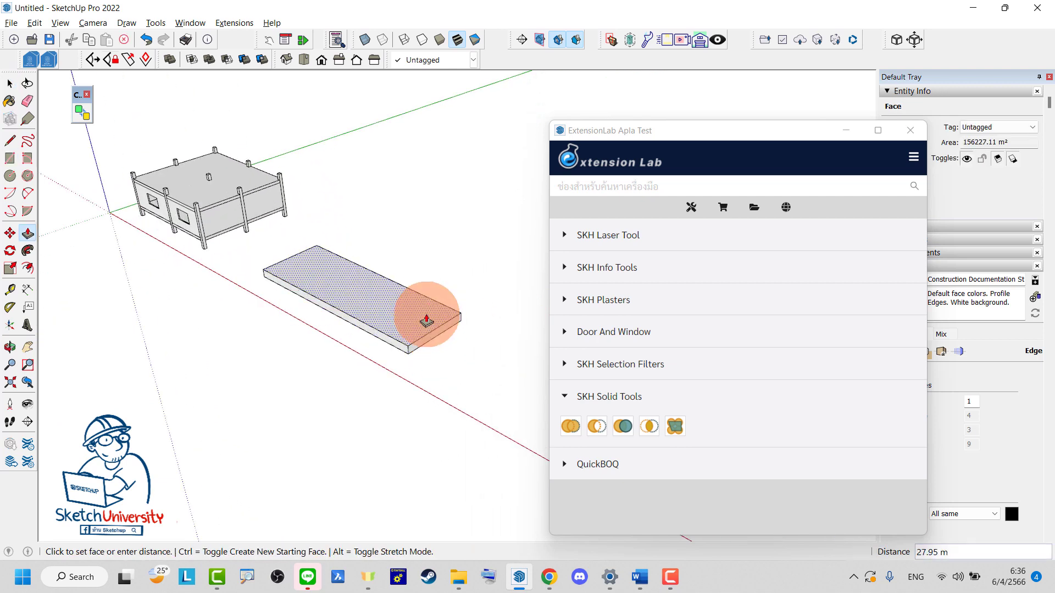
{"action": "key", "text": "space"}
{"action": "triple_click", "coordinate": [427, 319]}
{"action": "key", "text": "g"}
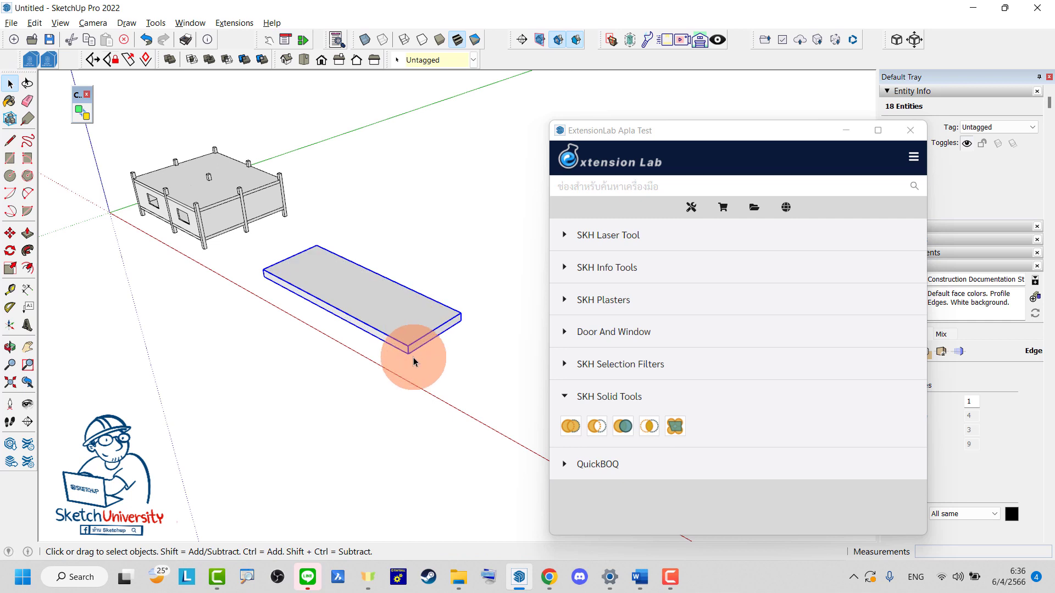
{"action": "scroll", "coordinate": [415, 338], "scroll_direction": "up", "scroll_amount": 2}
{"action": "scroll", "coordinate": [407, 340], "scroll_direction": "up", "scroll_amount": 2}
Stack a Ctrl-Move copy of the slab on top and group both slabs together.
{"action": "key", "text": "m"}
{"action": "left_click", "coordinate": [411, 324]}
{"action": "key", "text": "ctrl"}
{"action": "left_click", "coordinate": [412, 303]}
{"action": "key", "text": "space"}
{"action": "scroll", "coordinate": [385, 308], "scroll_direction": "down", "scroll_amount": 3}
{"action": "left_click", "coordinate": [430, 334]}
{"action": "left_click_drag", "start_coordinate": [431, 333], "coordinate": [353, 219]}
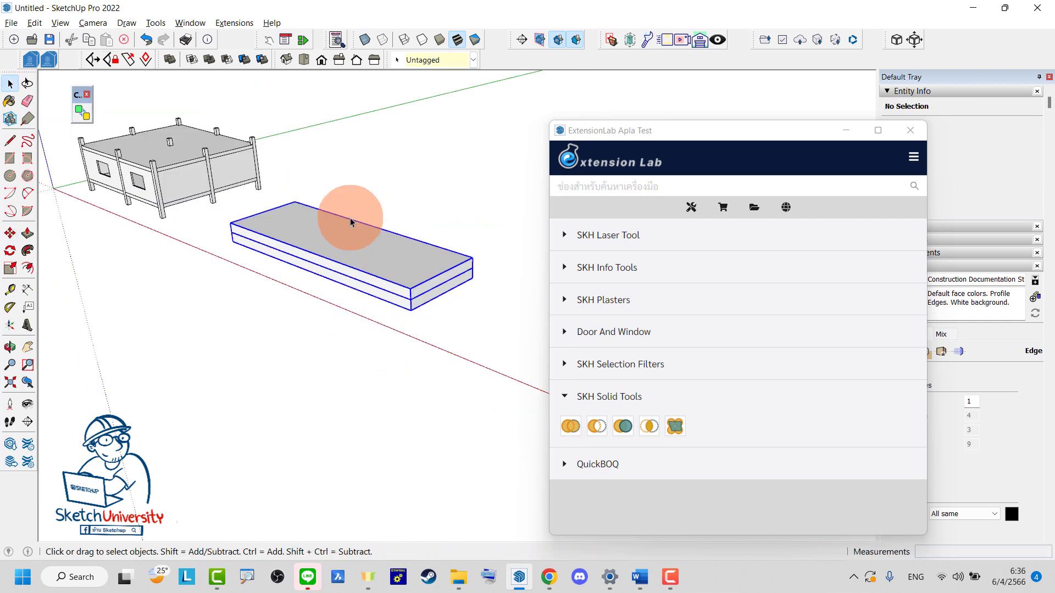
{"action": "scroll", "coordinate": [377, 264], "scroll_direction": "up", "scroll_amount": 2}
{"action": "key", "text": "g"}
Deselect and orbit around the stacked slab pair.
{"action": "middle_click_drag", "start_coordinate": [384, 264], "coordinate": [364, 387]}
{"action": "scroll", "coordinate": [223, 329], "scroll_direction": "up", "scroll_amount": 2}
{"action": "left_click", "coordinate": [224, 330]}
{"action": "scroll", "coordinate": [314, 337], "scroll_direction": "up", "scroll_amount": 2}
{"action": "middle_click_drag", "start_coordinate": [317, 334], "coordinate": [291, 324]}
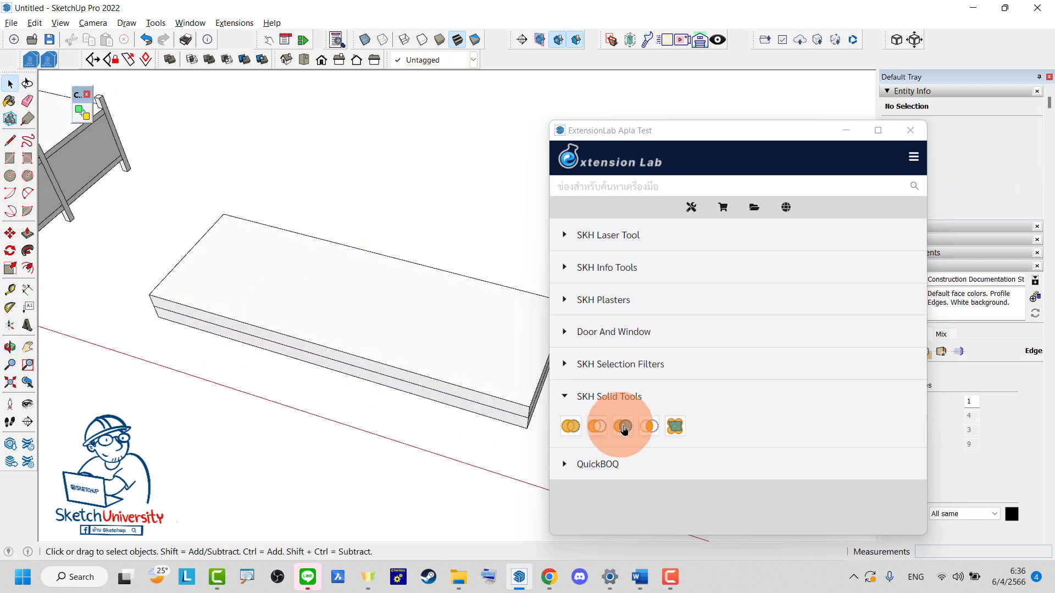
{"action": "scroll", "coordinate": [374, 308], "scroll_direction": "down", "scroll_amount": 3}
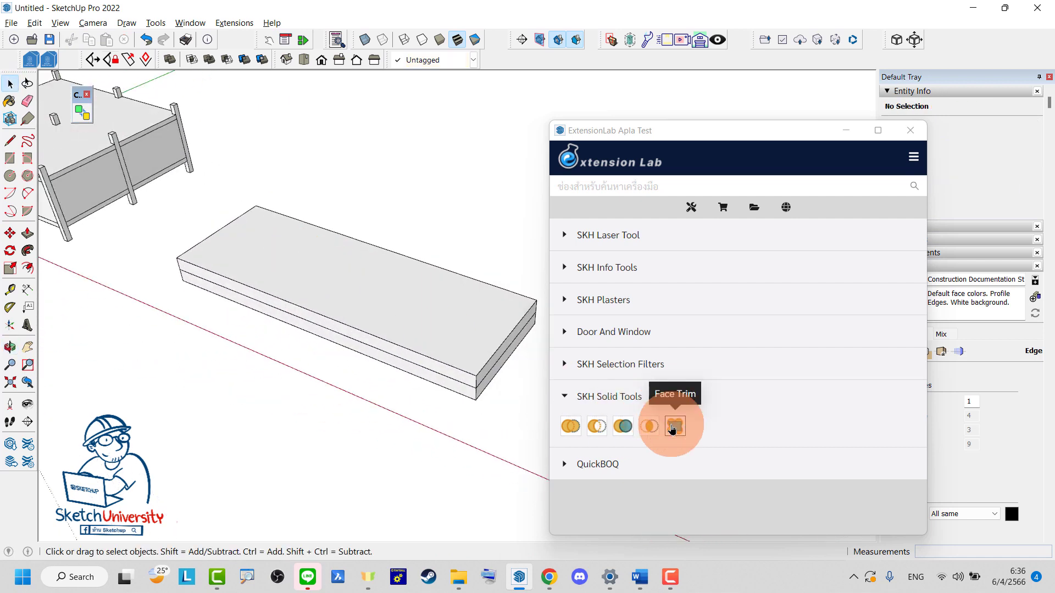
Try Face Trim with no target and dismiss the missing-target warning.
{"action": "left_click", "coordinate": [675, 429]}
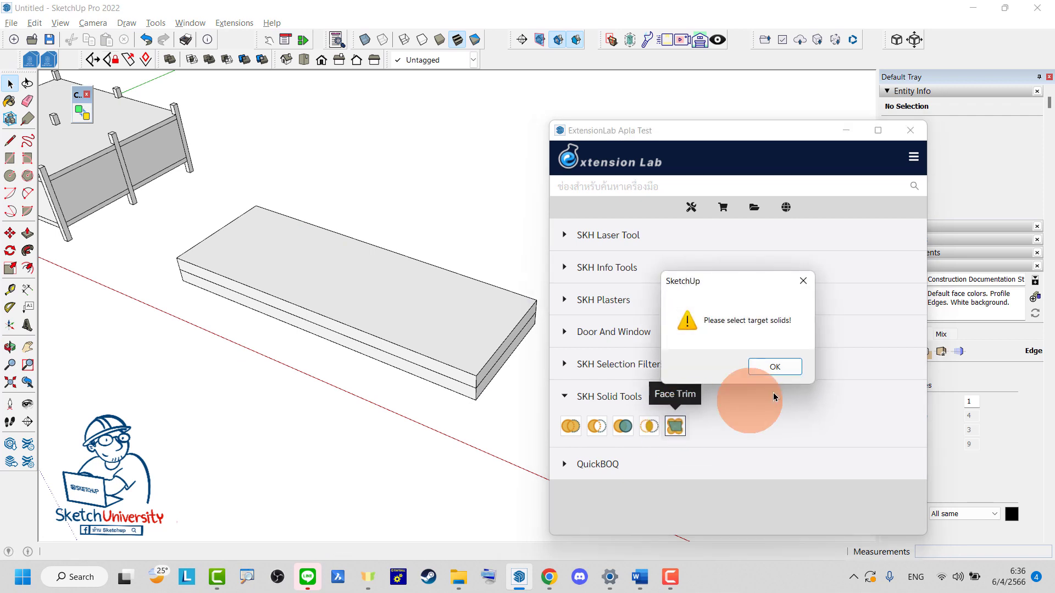
{"action": "left_click", "coordinate": [774, 366]}
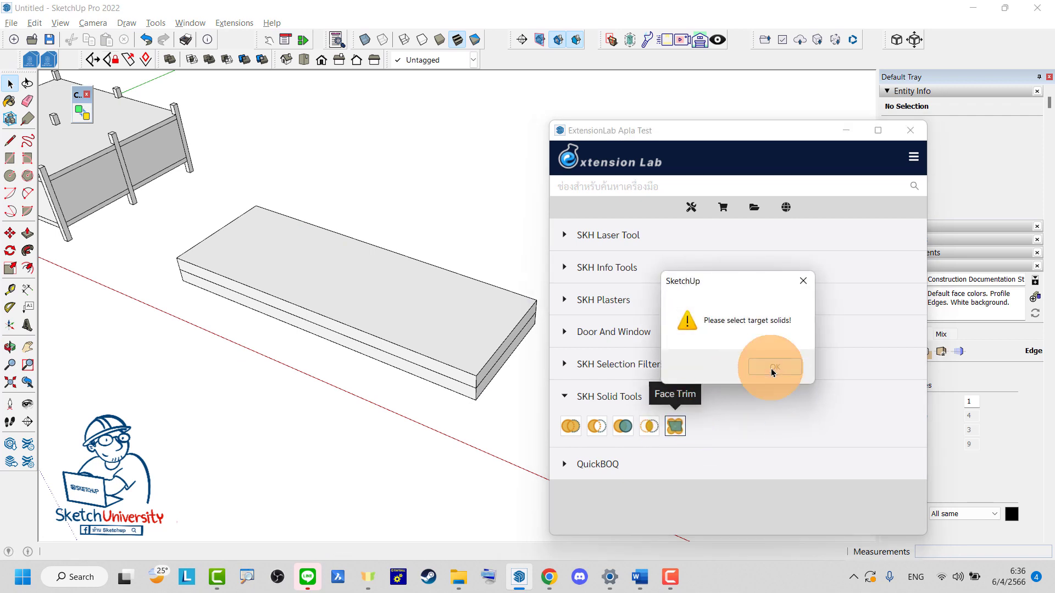
{"action": "scroll", "coordinate": [329, 329], "scroll_direction": "up", "scroll_amount": 2}
{"action": "scroll", "coordinate": [295, 284], "scroll_direction": "up", "scroll_amount": 2}
{"action": "scroll", "coordinate": [295, 284], "scroll_direction": "down", "scroll_amount": 1}
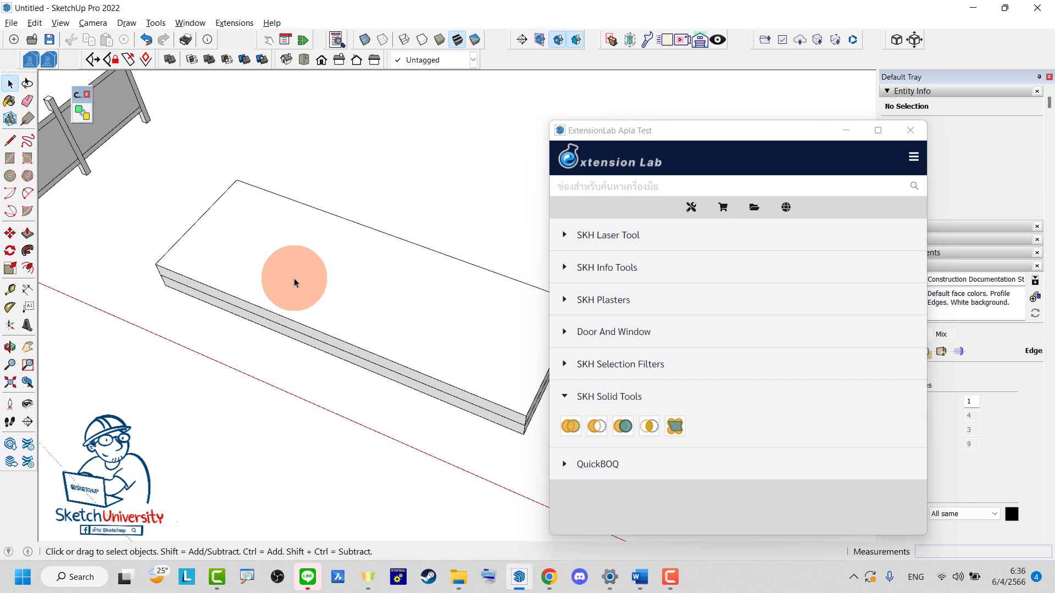
Draw a small circle on the slab top.
{"action": "key", "text": "c"}
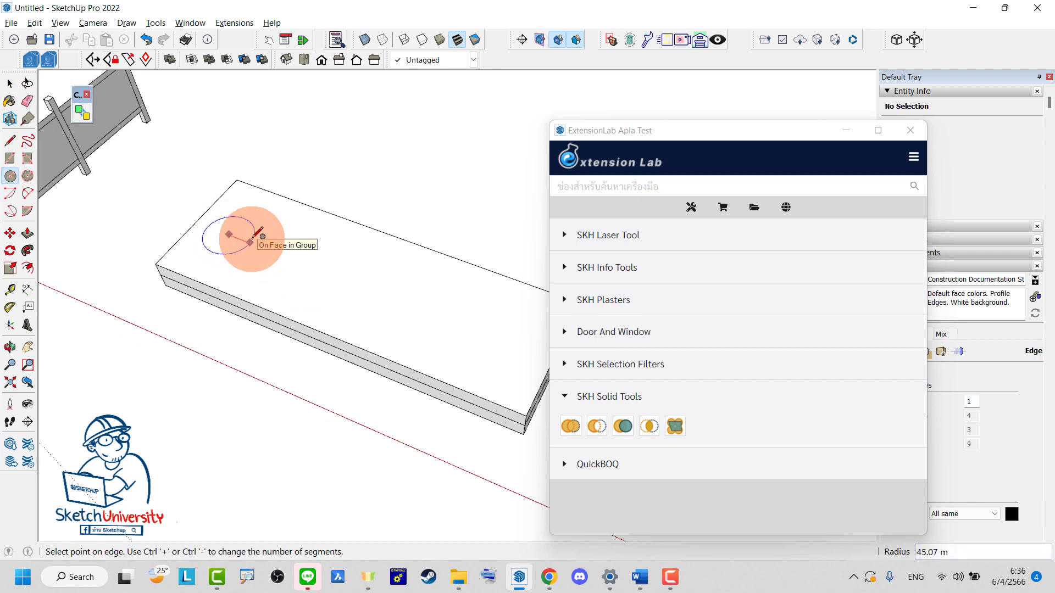
{"action": "left_click", "coordinate": [248, 234]}
{"action": "mouse_move", "coordinate": [248, 233]}
{"action": "middle_mouse_down"}
{"action": "mouse_move", "coordinate": [224, 235]}
{"action": "mouse_move", "coordinate": [233, 238]}
{"action": "middle_mouse_up"}
{"action": "key", "text": "space"}
Lift the circle above the slab and Ctrl-copy it further along the slab.
{"action": "double_click", "coordinate": [237, 250]}
{"action": "key", "text": "m"}
{"action": "left_click_drag", "start_coordinate": [229, 242], "coordinate": [209, 139]}
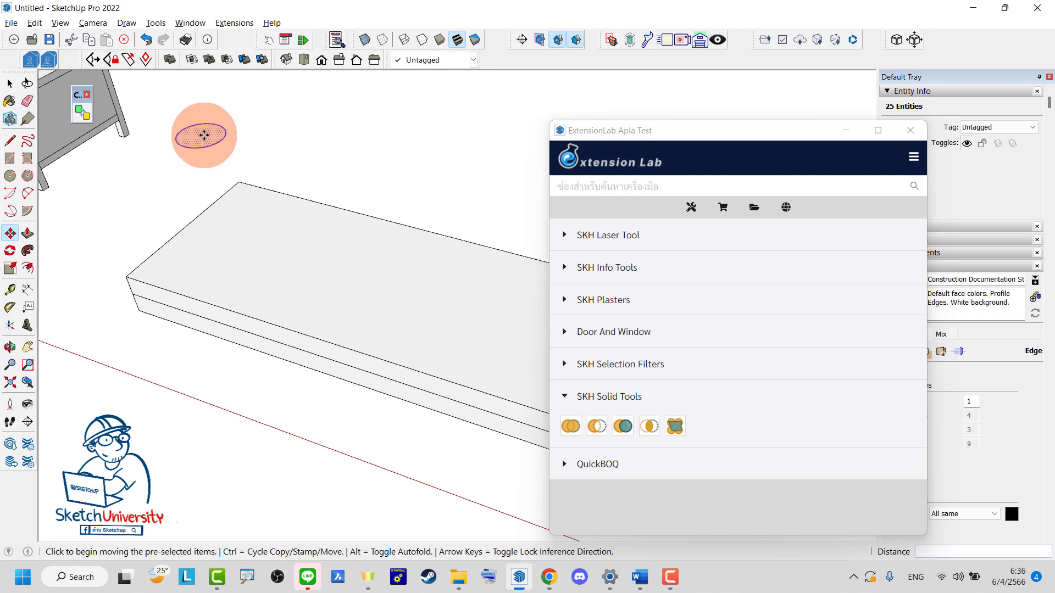
{"action": "left_click", "coordinate": [204, 135]}
{"action": "middle_click_drag", "start_coordinate": [204, 135], "coordinate": [235, 137]}
{"action": "key", "text": "ctrl"}
{"action": "left_click", "coordinate": [236, 138]}
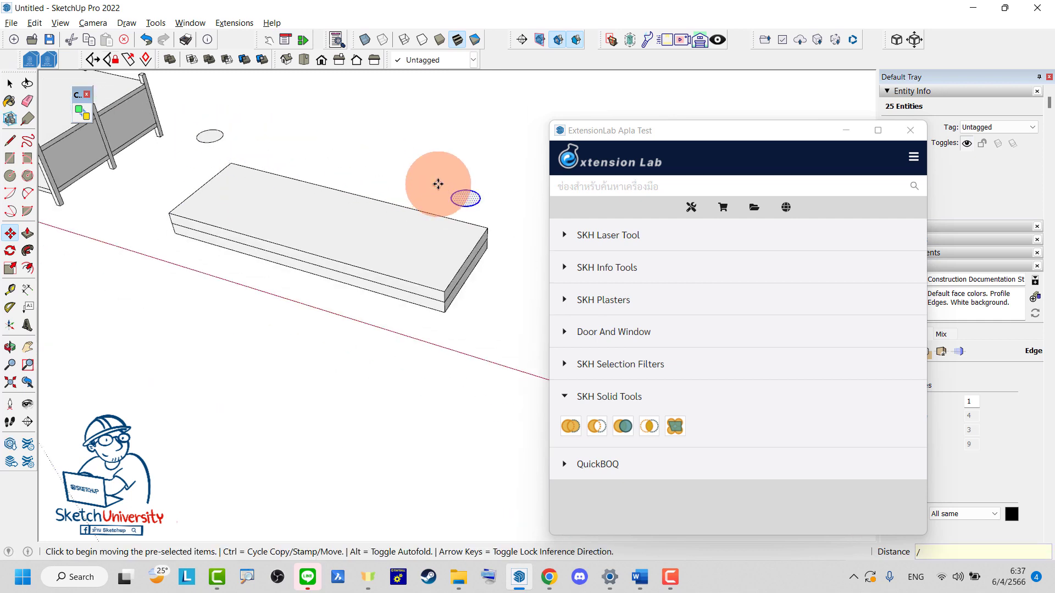
{"action": "key", "text": "space"}
Try Face Trim with the first circle and the slab top as cutter, then select the slab group.
{"action": "scroll", "coordinate": [215, 137], "scroll_direction": "up", "scroll_amount": 2}
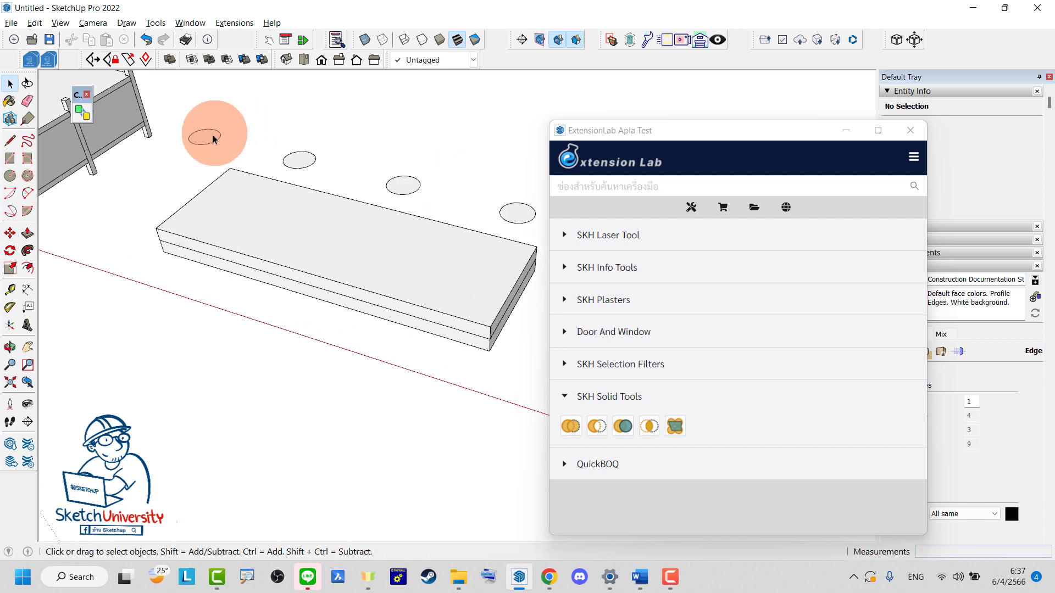
{"action": "left_click", "coordinate": [210, 135]}
{"action": "left_click", "coordinate": [675, 427]}
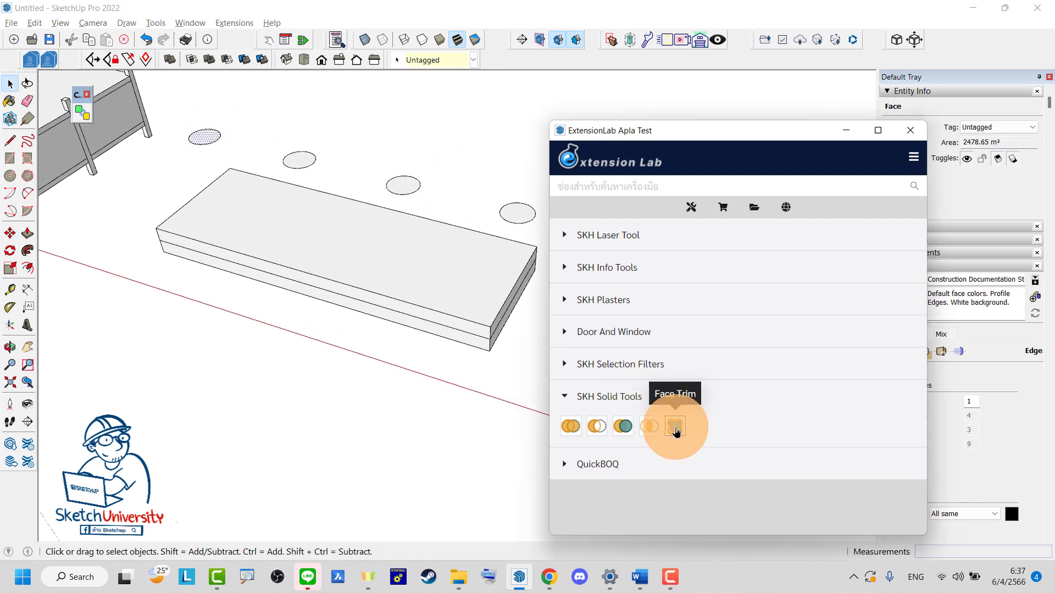
{"action": "left_click", "coordinate": [394, 285]}
{"action": "left_click", "coordinate": [390, 277]}
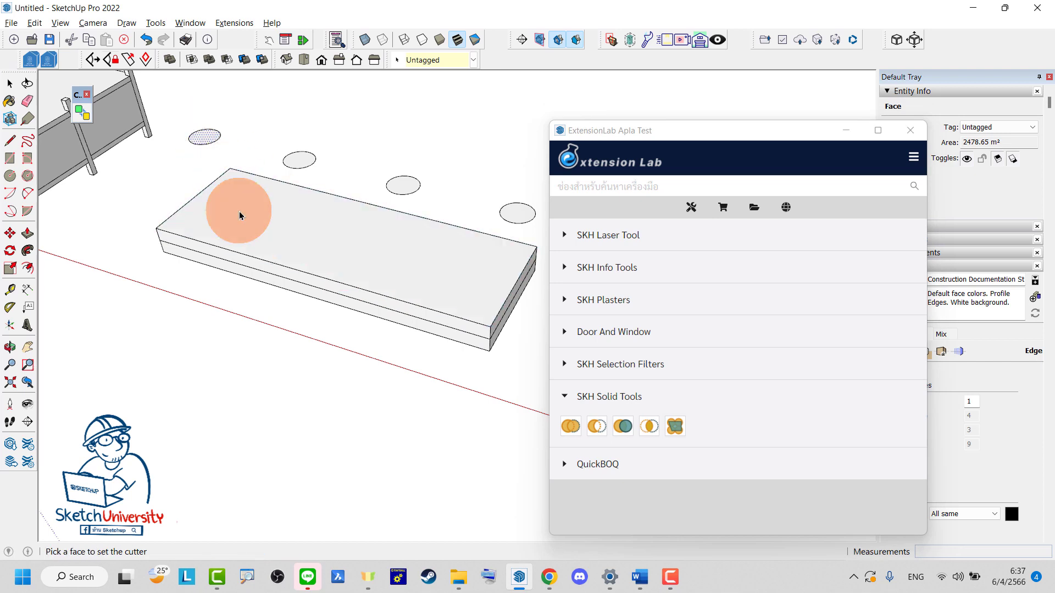
{"action": "middle_click_drag", "start_coordinate": [236, 212], "coordinate": [262, 231]}
{"action": "left_click", "coordinate": [730, 405]}
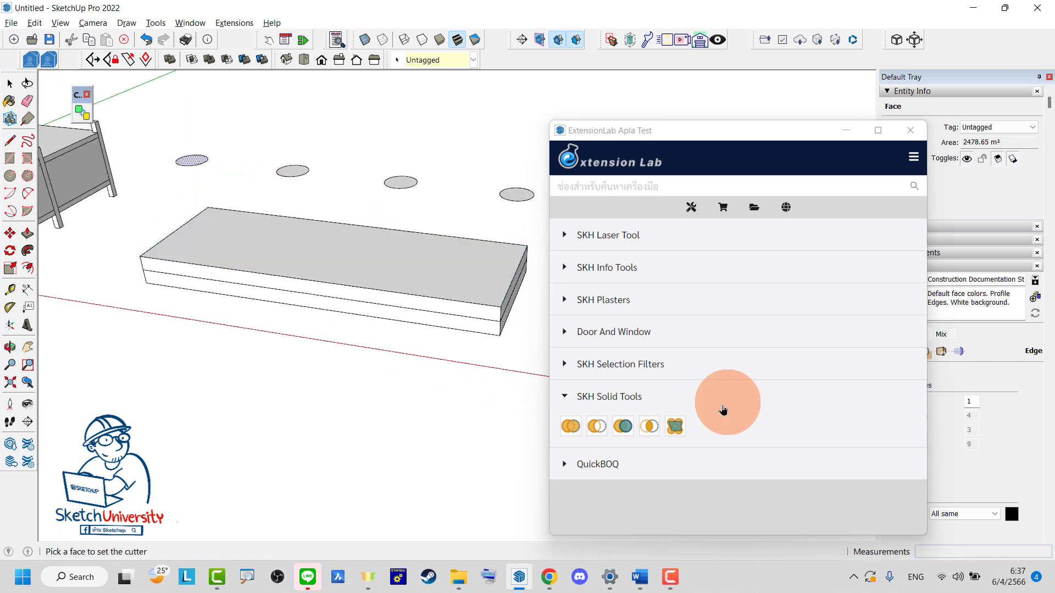
{"action": "left_click", "coordinate": [674, 426]}
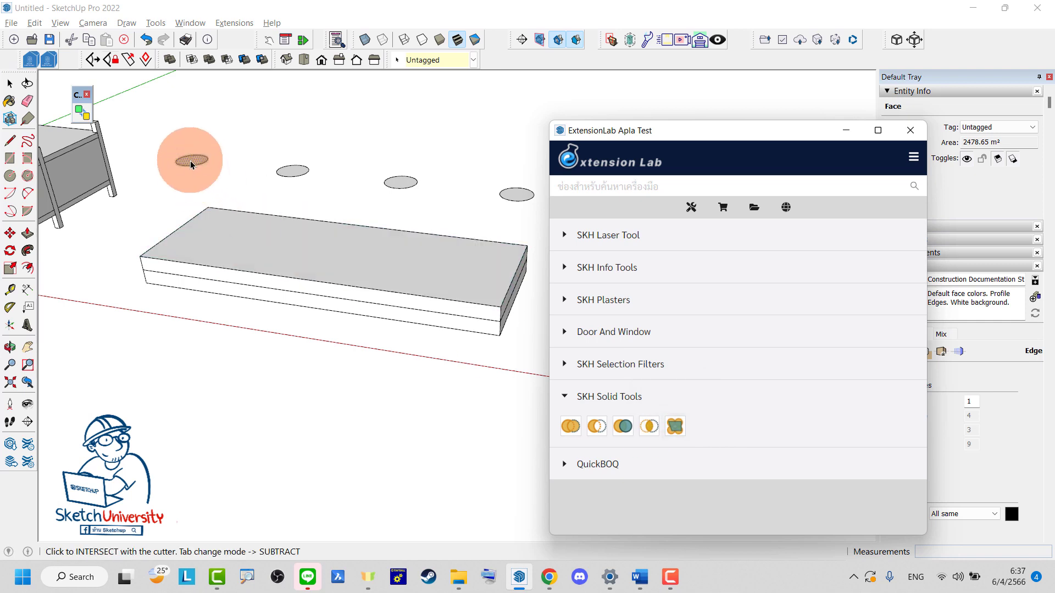
{"action": "left_click", "coordinate": [221, 252]}
{"action": "middle_click_drag", "start_coordinate": [221, 252], "coordinate": [237, 311]}
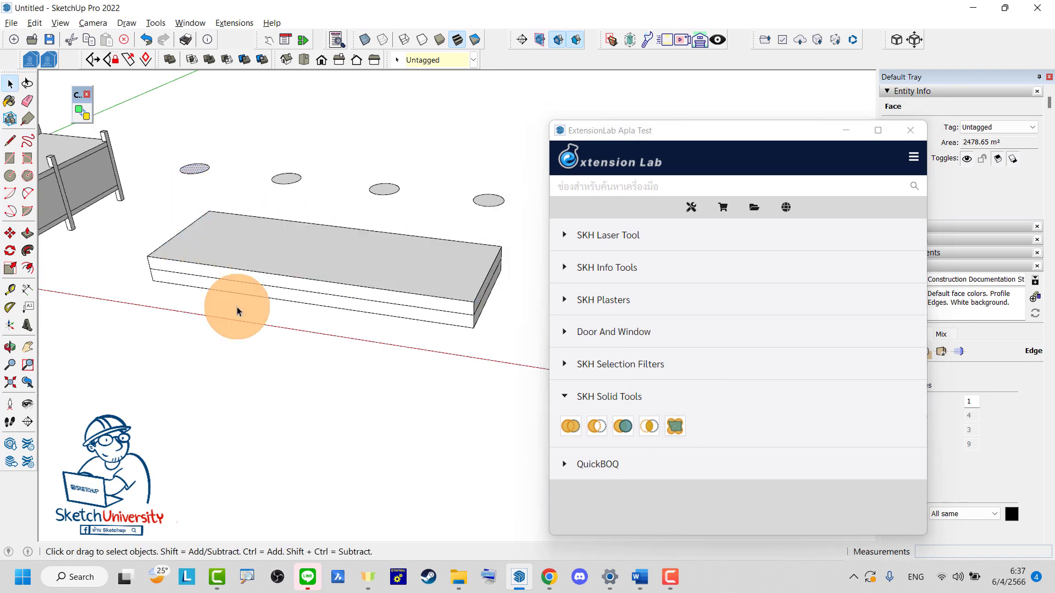
{"action": "left_click_drag", "start_coordinate": [262, 329], "coordinate": [153, 212]}
Intersect the slab with the left circle, then undo back to the full slab.
{"action": "left_click", "coordinate": [673, 426]}
{"action": "left_click", "coordinate": [258, 195]}
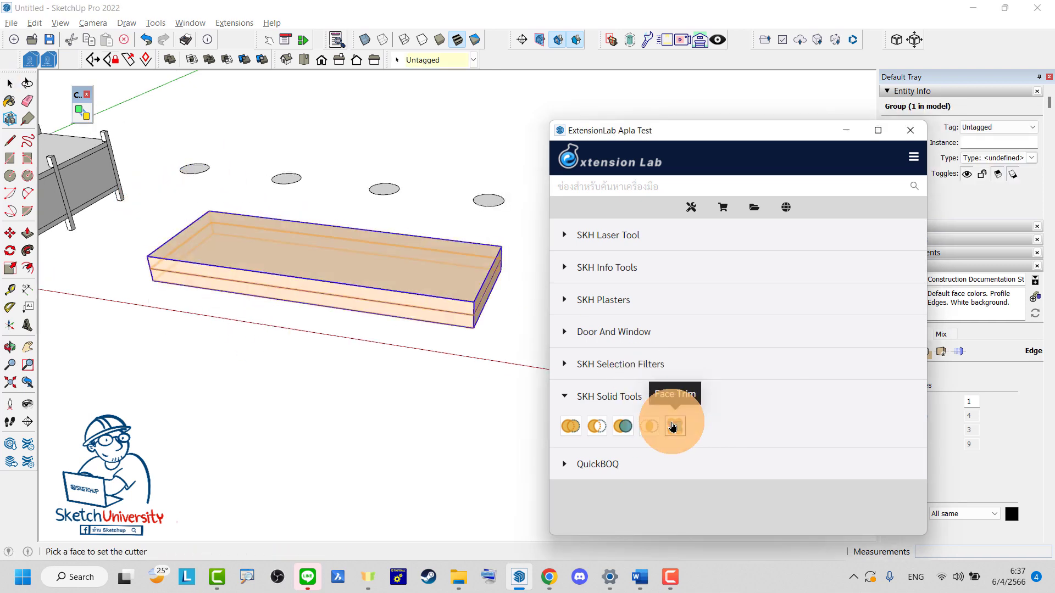
{"action": "left_click", "coordinate": [193, 171]}
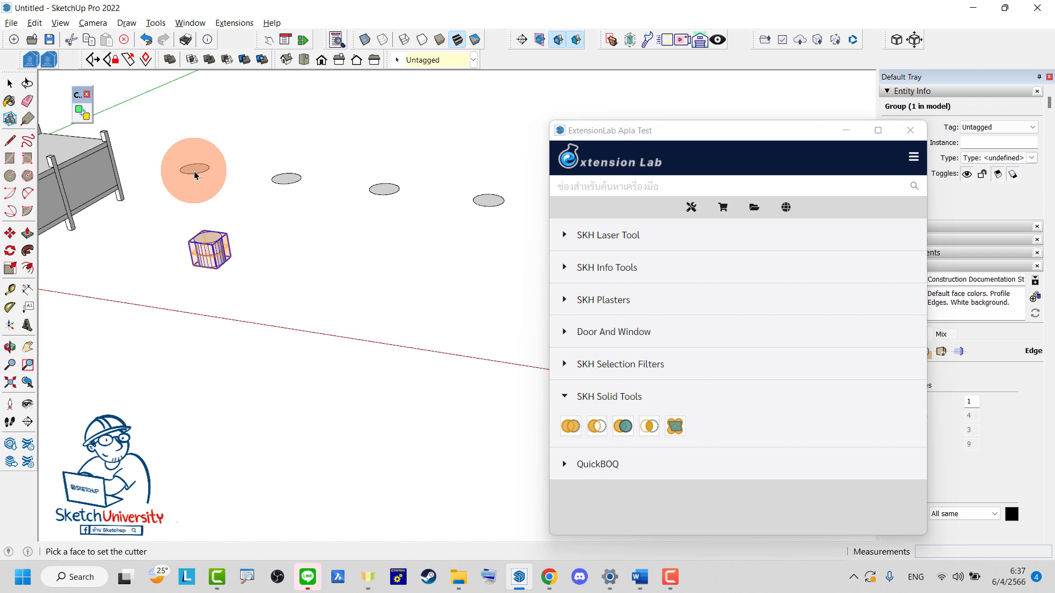
{"action": "key", "text": "ctrl+z"}
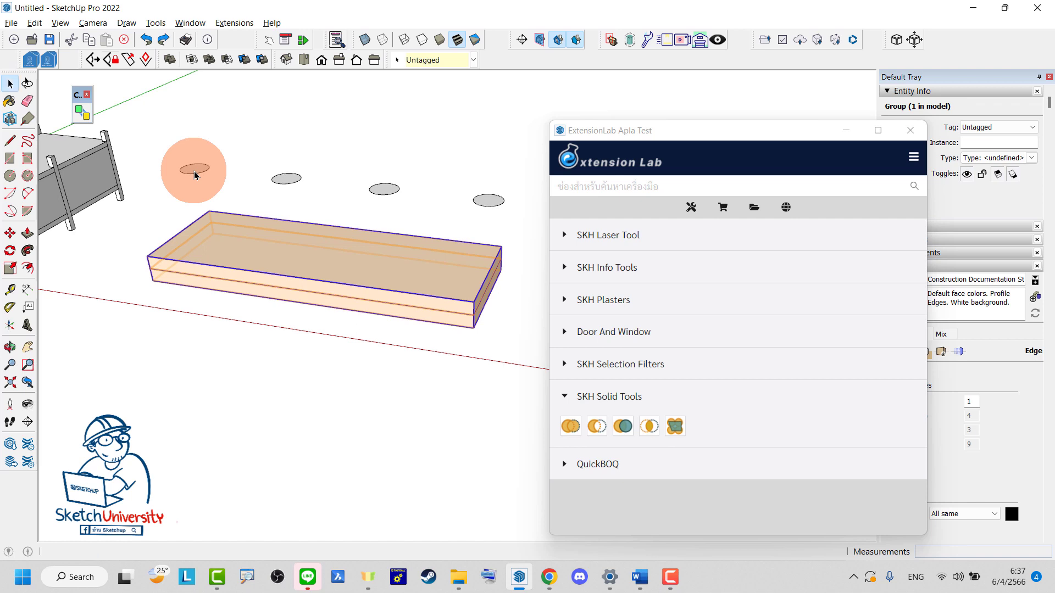
Intersect the slab with the first circle again, cancelling the make-component prompt.
{"action": "left_click", "coordinate": [99, 341]}
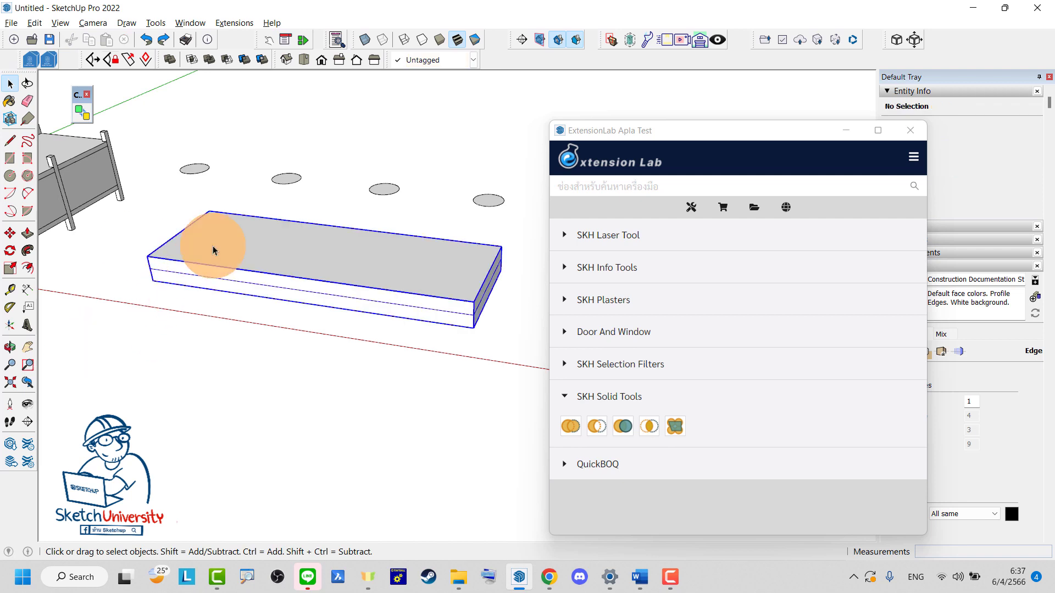
{"action": "left_click", "coordinate": [670, 431]}
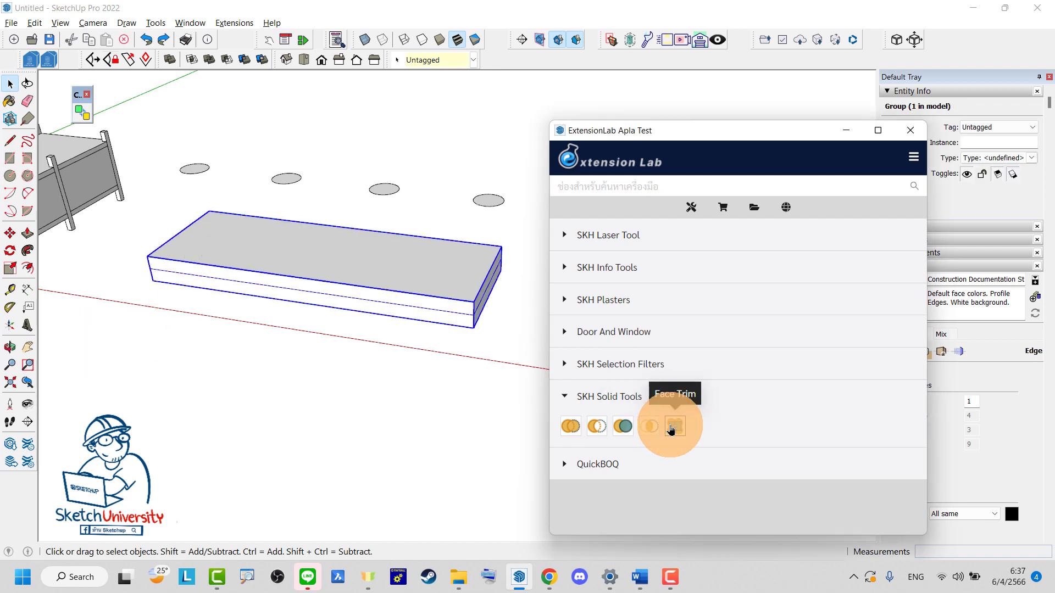
{"action": "left_click", "coordinate": [187, 170]}
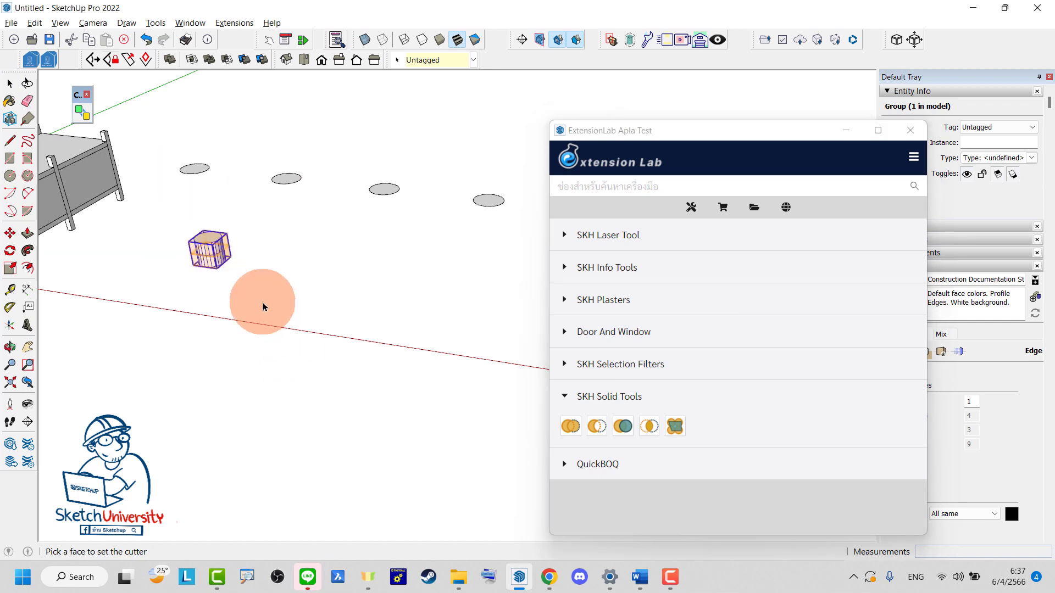
{"action": "key", "text": "g"}
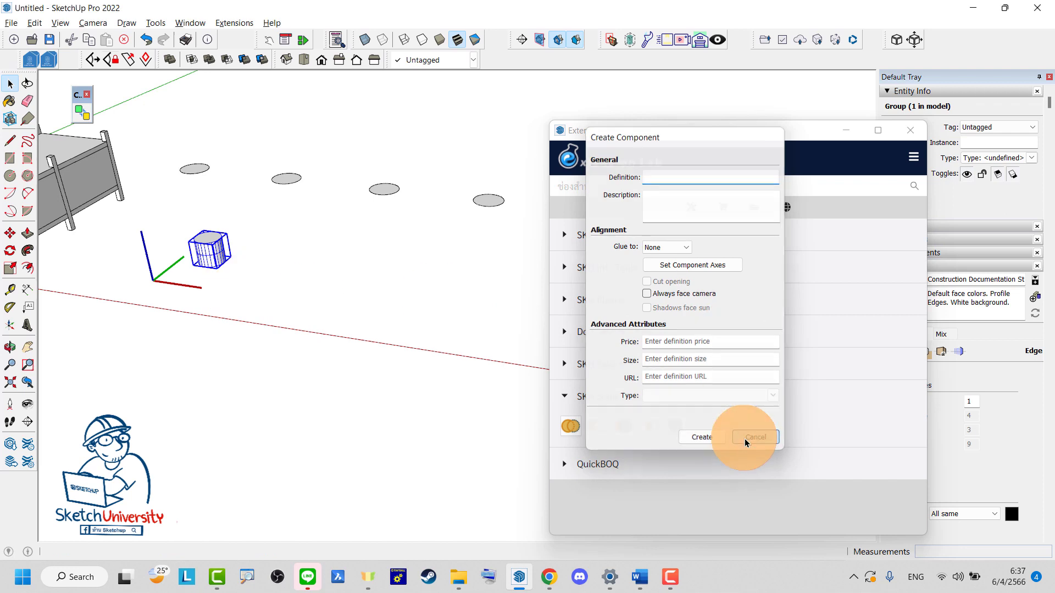
{"action": "left_click", "coordinate": [747, 437]}
Inspect the intersected piece, undo it, and select the long slab group.
{"action": "scroll", "coordinate": [197, 227], "scroll_direction": "up", "scroll_amount": 3}
{"action": "left_click", "coordinate": [237, 353]}
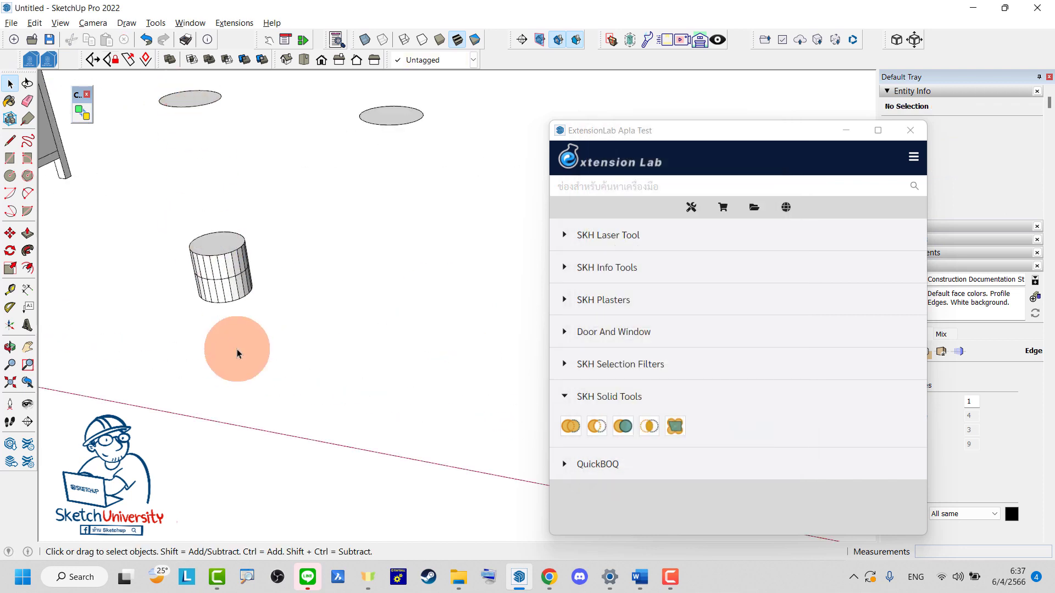
{"action": "middle_click_drag", "start_coordinate": [237, 353], "coordinate": [313, 275]}
{"action": "left_click", "coordinate": [146, 39]}
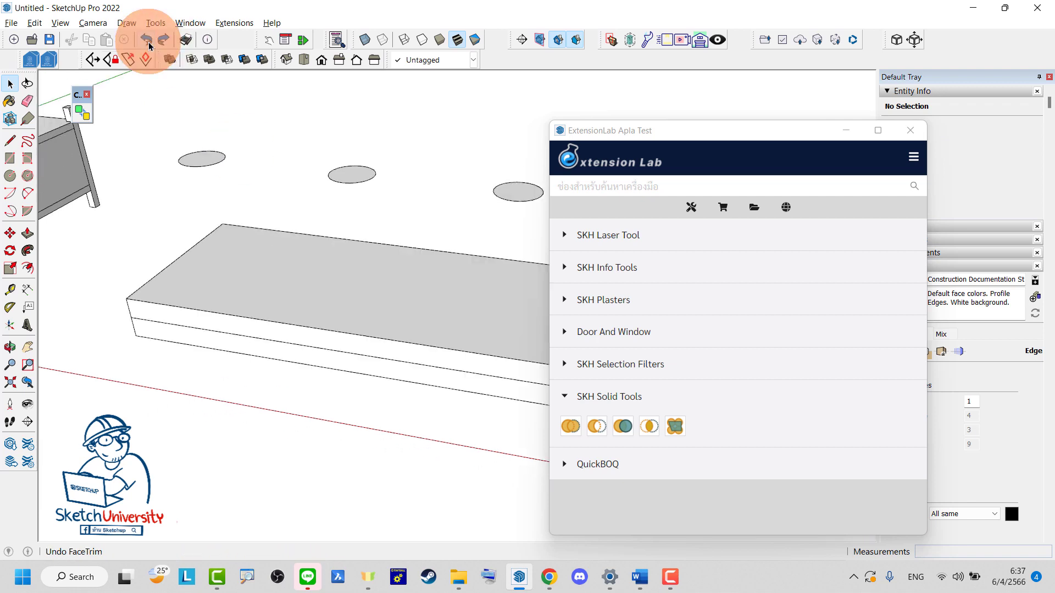
{"action": "scroll", "coordinate": [258, 309], "scroll_direction": "down", "scroll_amount": 3}
{"action": "left_click", "coordinate": [413, 321]}
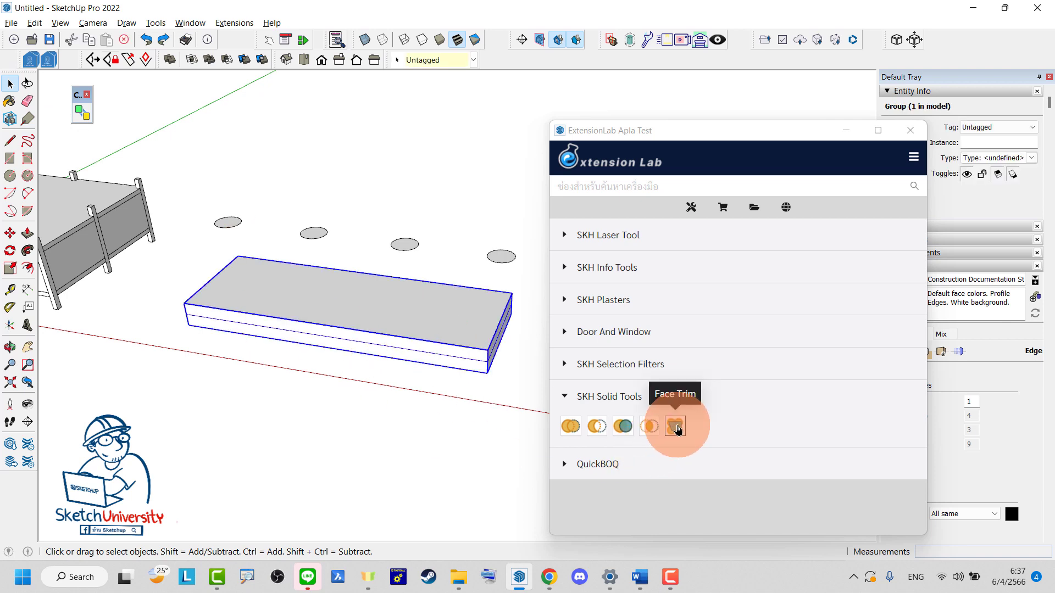
Set Face Trim to Subtract and cut a hole under the first circle.
{"action": "left_click", "coordinate": [678, 429]}
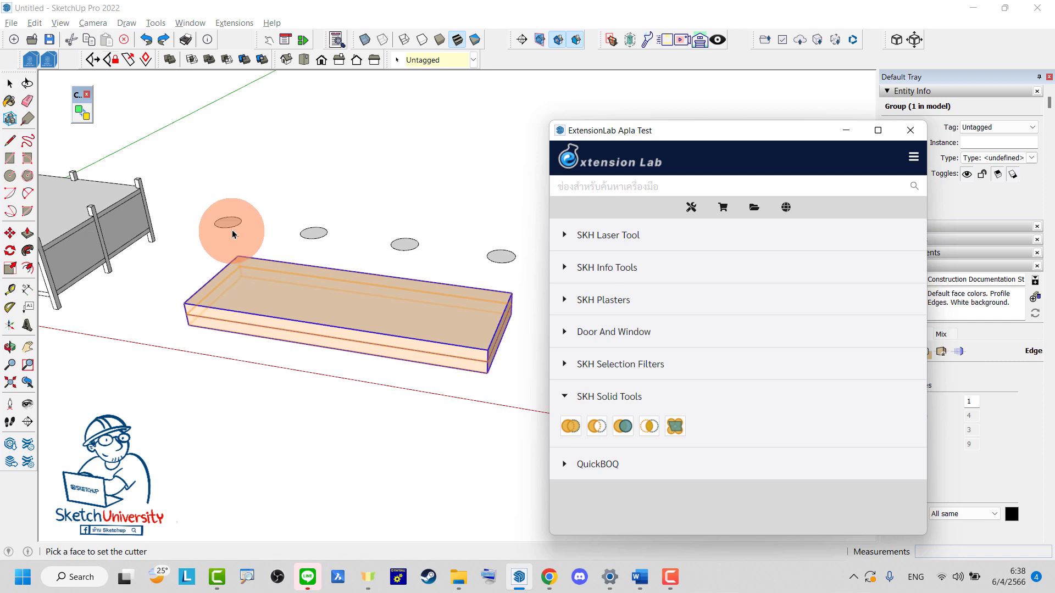
{"action": "scroll", "coordinate": [227, 227], "scroll_direction": "up", "scroll_amount": 1}
{"action": "scroll", "coordinate": [227, 228], "scroll_direction": "up", "scroll_amount": 1}
{"action": "scroll", "coordinate": [227, 230], "scroll_direction": "up", "scroll_amount": 1}
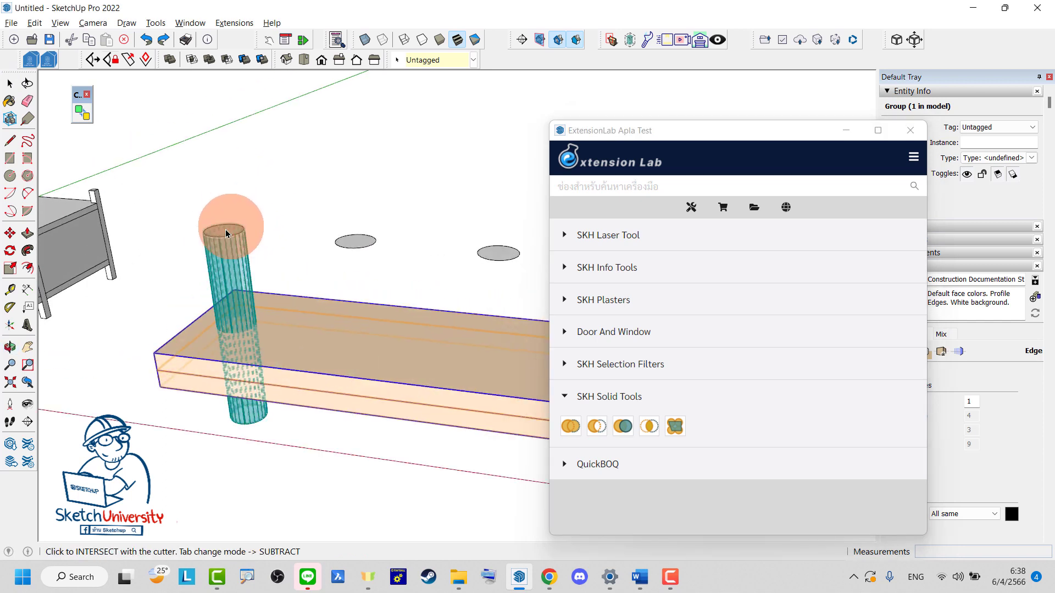
{"action": "key", "text": "Tab"}
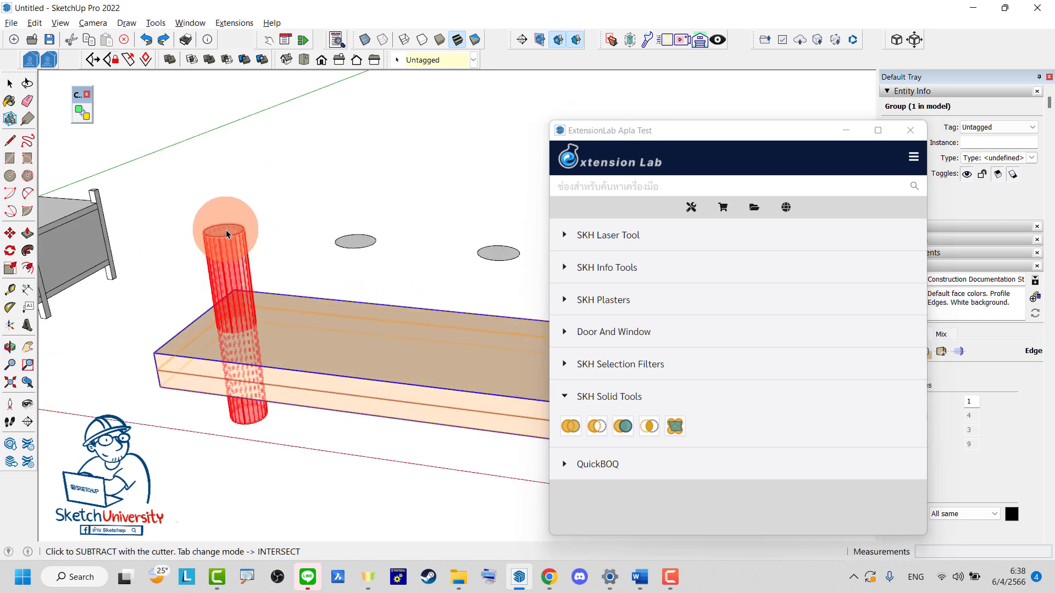
{"action": "left_click", "coordinate": [225, 231]}
Cut the remaining holes under the other circles, then deselect the slab.
{"action": "scroll", "coordinate": [161, 287], "scroll_direction": "down", "scroll_amount": 2}
{"action": "scroll", "coordinate": [254, 263], "scroll_direction": "up", "scroll_amount": 1}
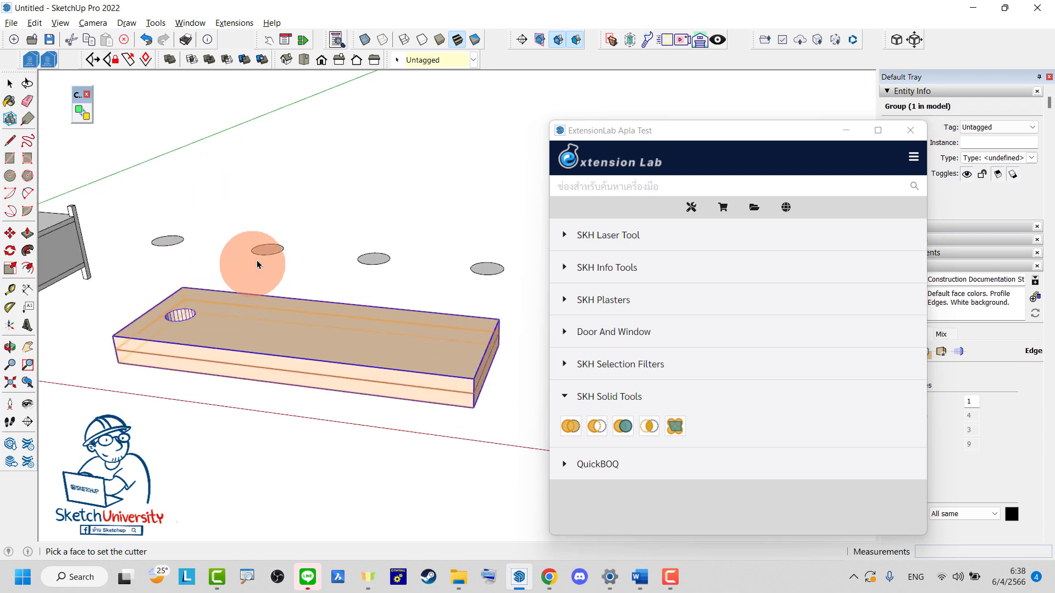
{"action": "left_click", "coordinate": [264, 256]}
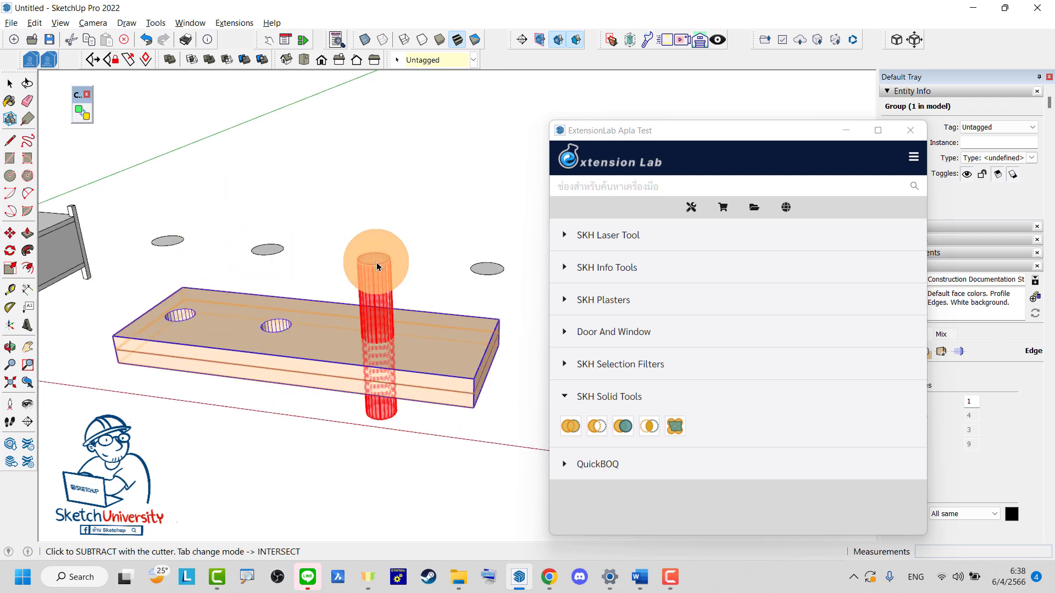
{"action": "left_click", "coordinate": [483, 271]}
{"action": "mouse_move", "coordinate": [483, 271]}
{"action": "middle_mouse_down"}
{"action": "mouse_move", "coordinate": [360, 243]}
{"action": "mouse_move", "coordinate": [324, 386]}
{"action": "mouse_move", "coordinate": [337, 247]}
{"action": "mouse_move", "coordinate": [346, 353]}
{"action": "mouse_move", "coordinate": [266, 278]}
{"action": "middle_mouse_up"}
{"action": "left_click", "coordinate": [327, 384]}
{"action": "scroll", "coordinate": [310, 350], "scroll_direction": "down", "scroll_amount": 2}
{"action": "scroll", "coordinate": [310, 350], "scroll_direction": "down", "scroll_amount": 2}
Open the toolbar list, then close it without changes.
{"action": "right_click", "coordinate": [976, 50]}
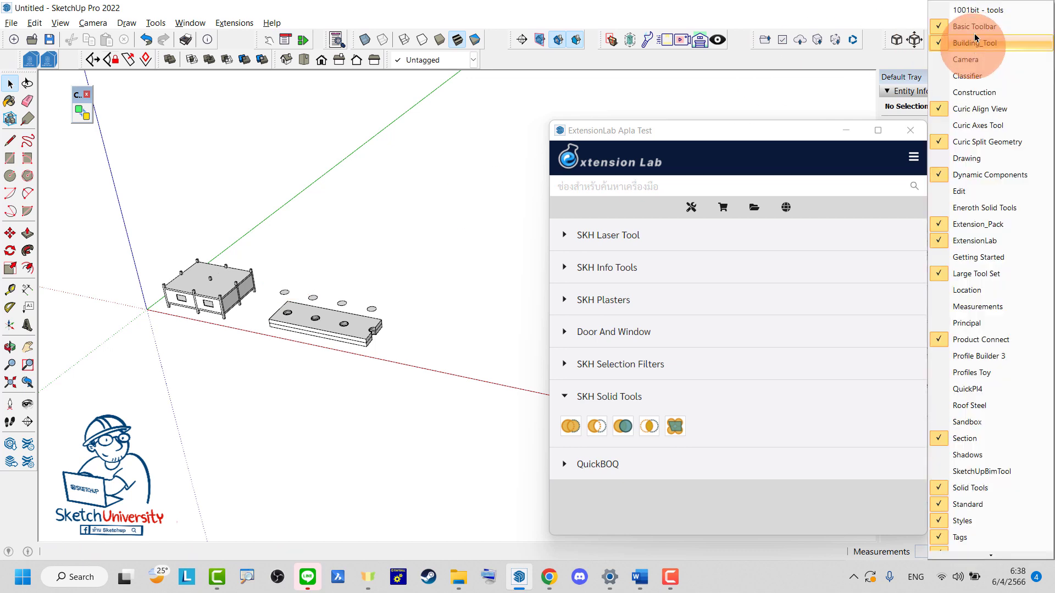
{"action": "left_click", "coordinate": [412, 259]}
{"action": "scroll", "coordinate": [225, 293], "scroll_direction": "up", "scroll_amount": 2}
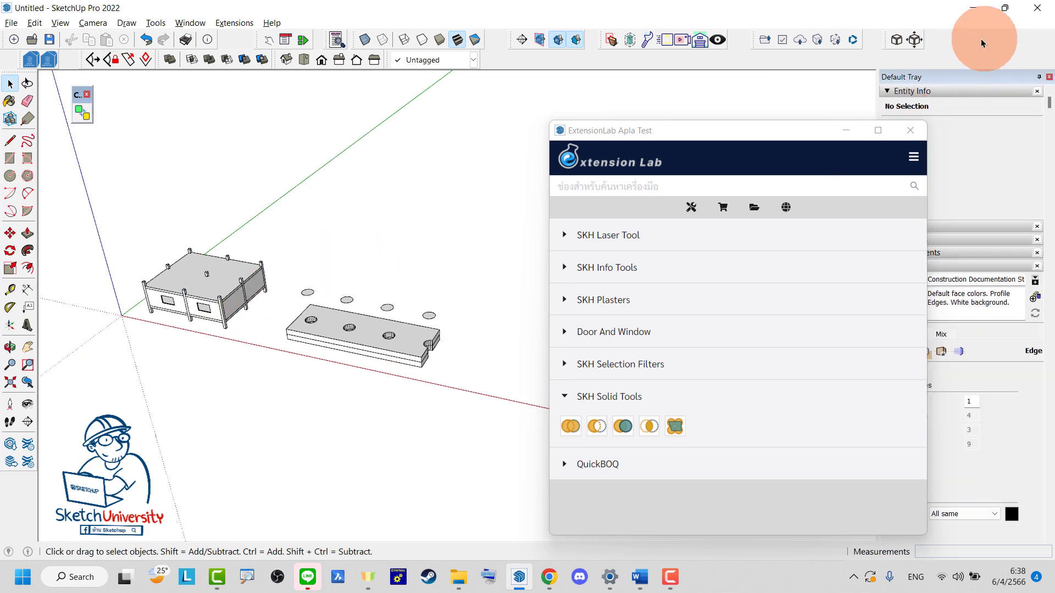
{"action": "scroll", "coordinate": [161, 337], "scroll_direction": "up", "scroll_amount": 2}
{"action": "scroll", "coordinate": [160, 337], "scroll_direction": "up", "scroll_amount": 2}
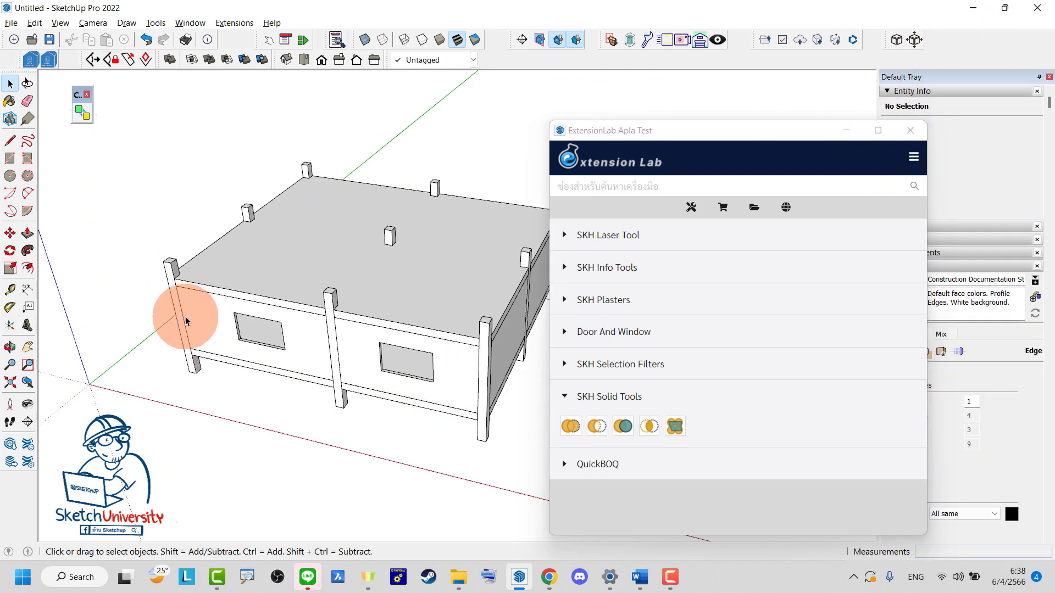
{"action": "scroll", "coordinate": [160, 271], "scroll_direction": "up", "scroll_amount": 2}
Start a rectangle on the building's roof, then cancel it.
{"action": "key", "text": "r"}
{"action": "left_click", "coordinate": [144, 251]}
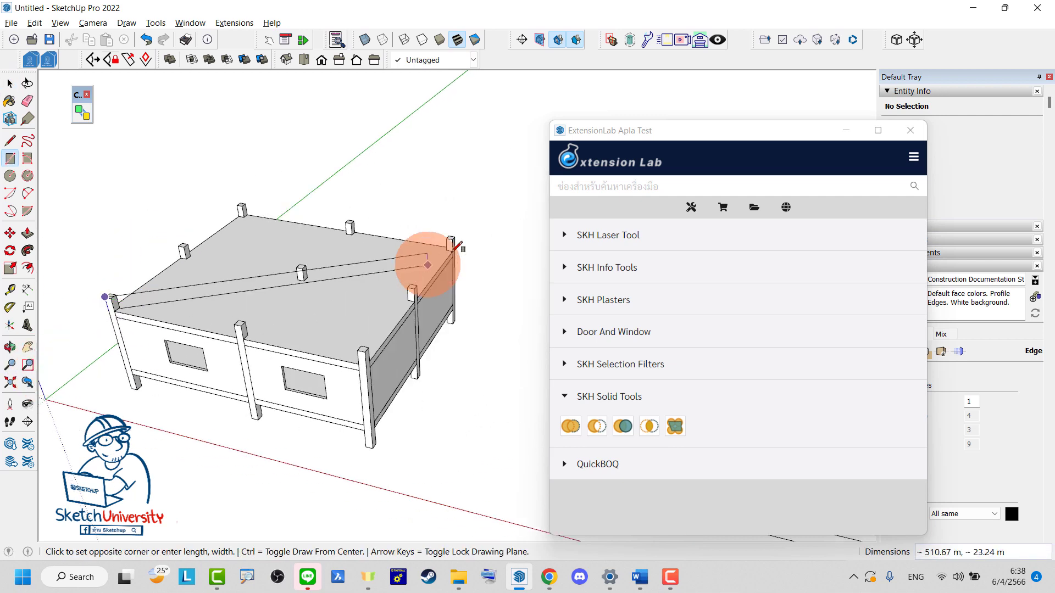
{"action": "scroll", "coordinate": [459, 212], "scroll_direction": "up", "scroll_amount": 4}
{"action": "key", "text": "space"}
{"action": "scroll", "coordinate": [341, 289], "scroll_direction": "down", "scroll_amount": 3}
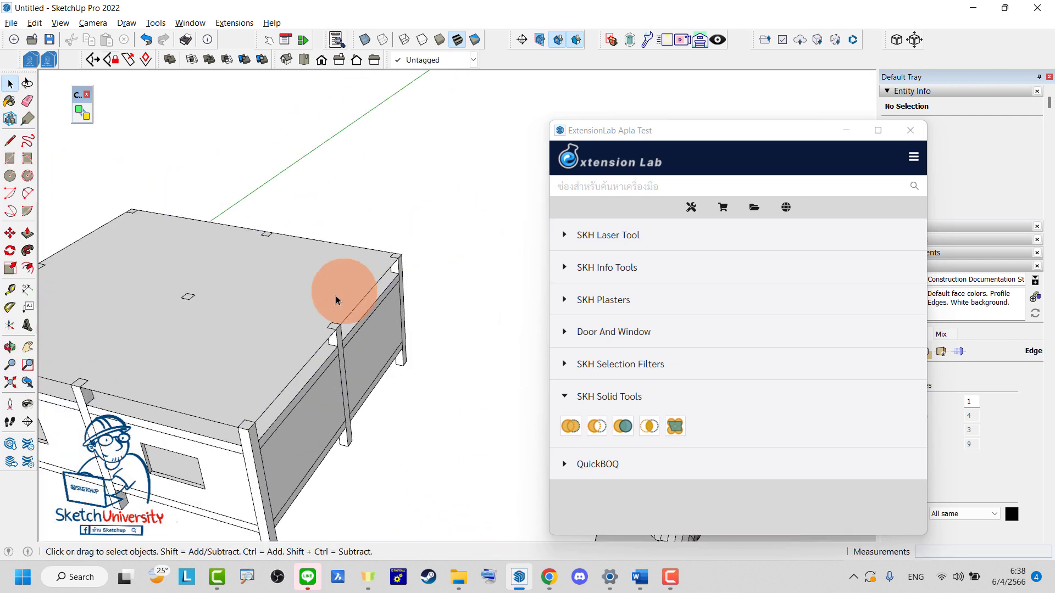
{"action": "scroll", "coordinate": [305, 313], "scroll_direction": "down", "scroll_amount": 3}
{"action": "scroll", "coordinate": [329, 295], "scroll_direction": "down", "scroll_amount": 1}
Show the 1001bit tools toolbar.
{"action": "left_click", "coordinate": [296, 288]}
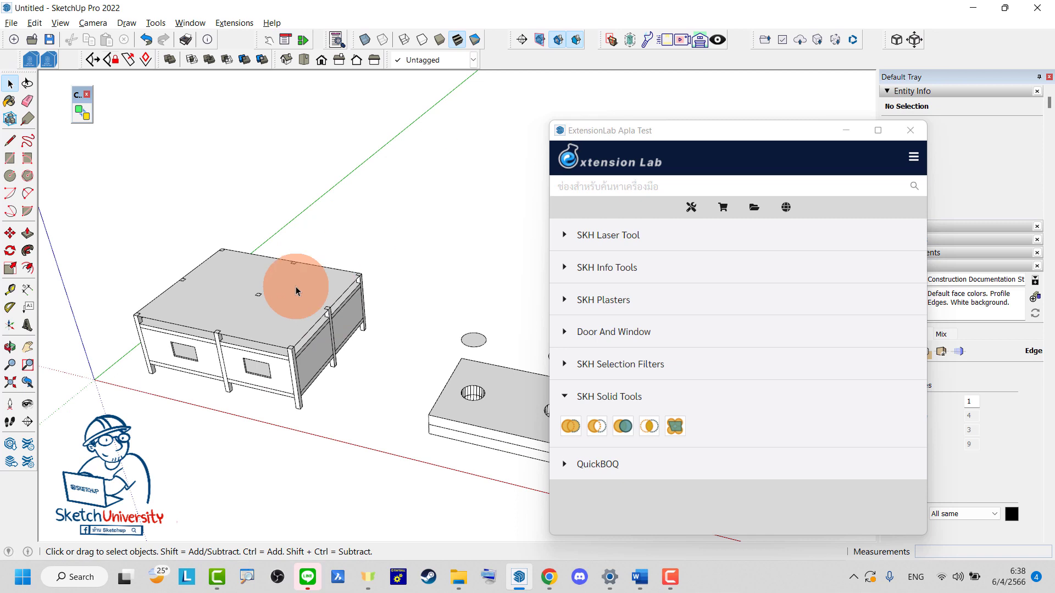
{"action": "left_click", "coordinate": [513, 196]}
{"action": "right_click", "coordinate": [937, 53]}
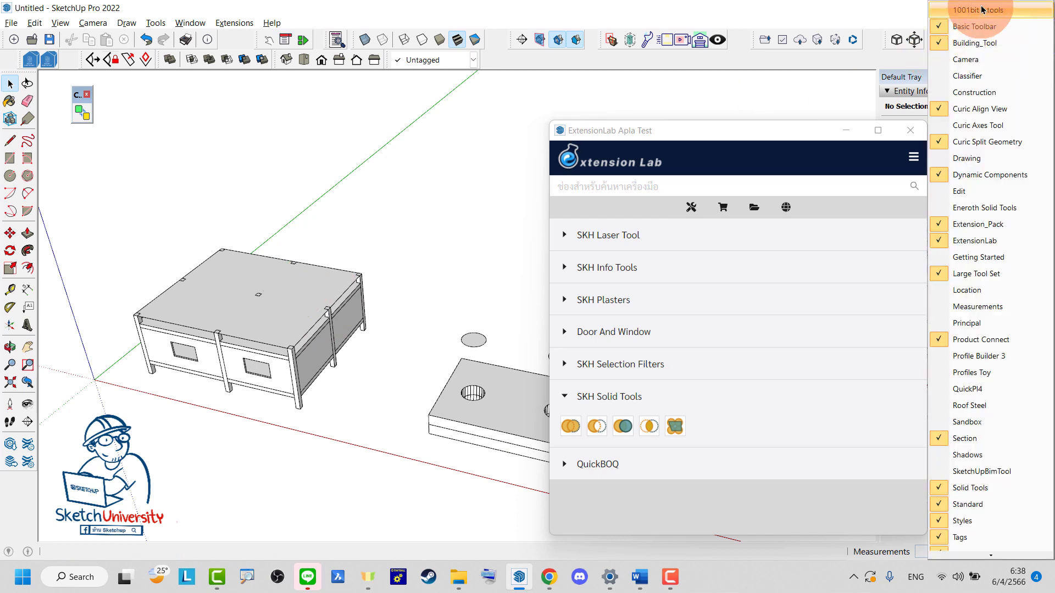
{"action": "left_click", "coordinate": [961, 7]}
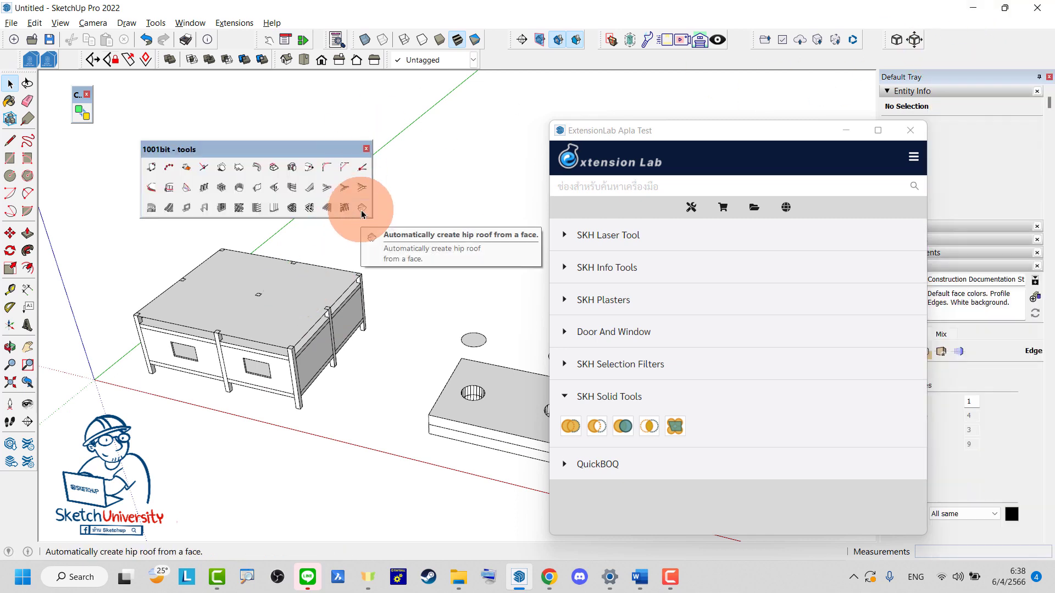
Build a trial 1001bit hip roof on the box top face, then undo it.
{"action": "left_click", "coordinate": [363, 214]}
{"action": "left_click", "coordinate": [338, 38]}
{"action": "left_click", "coordinate": [309, 293]}
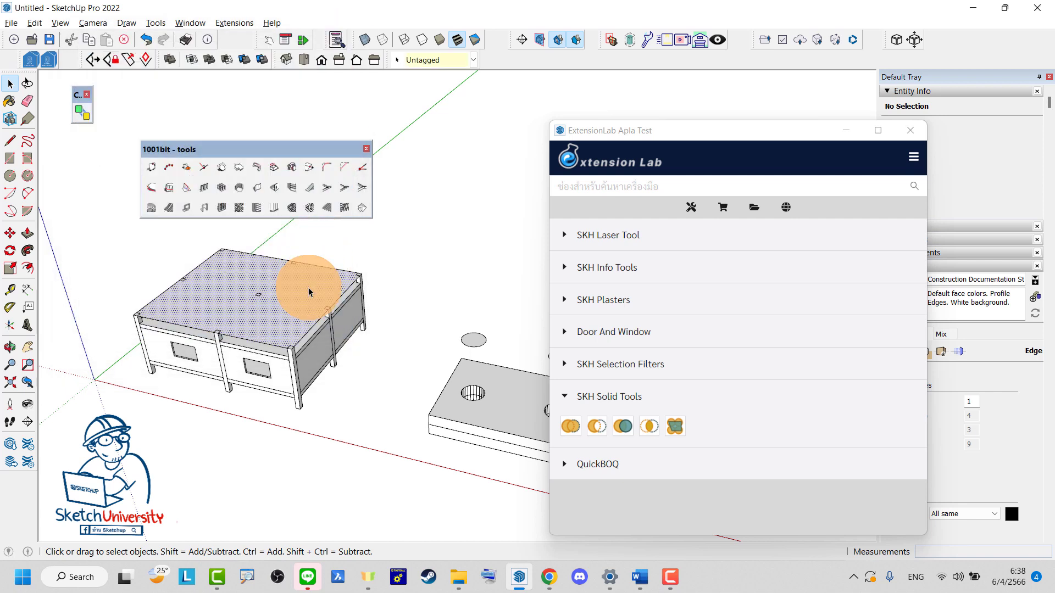
{"action": "left_click", "coordinate": [362, 208]}
{"action": "left_click", "coordinate": [129, 246]}
{"action": "mouse_move", "coordinate": [174, 276]}
{"action": "middle_mouse_down"}
{"action": "mouse_move", "coordinate": [372, 191]}
{"action": "mouse_move", "coordinate": [302, 281]}
{"action": "middle_mouse_up"}
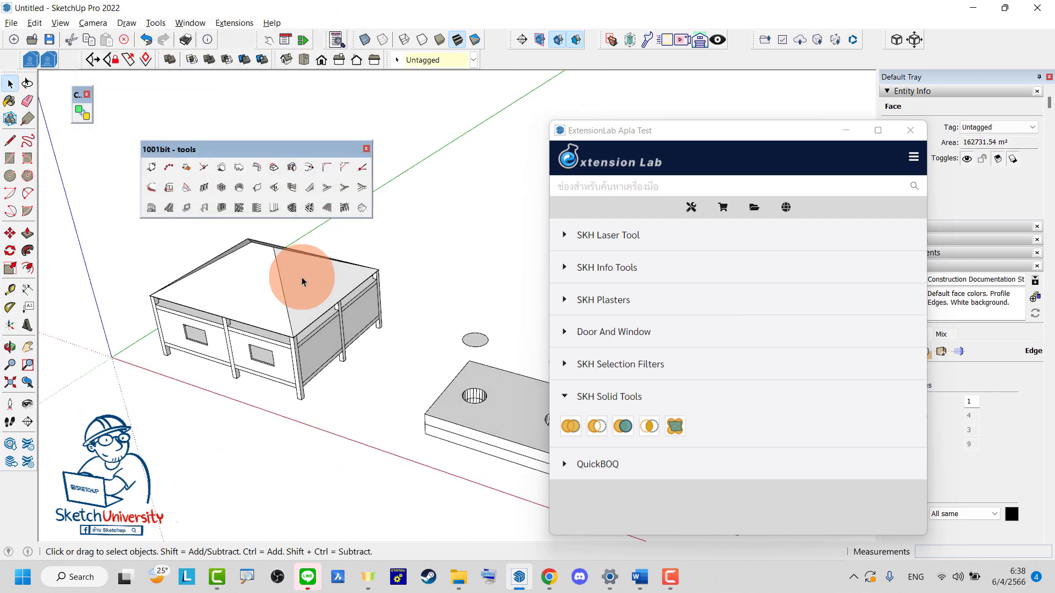
{"action": "key", "text": "ctrl+z"}
Close the hip roof settings without building a roof.
{"action": "left_click", "coordinate": [362, 211]}
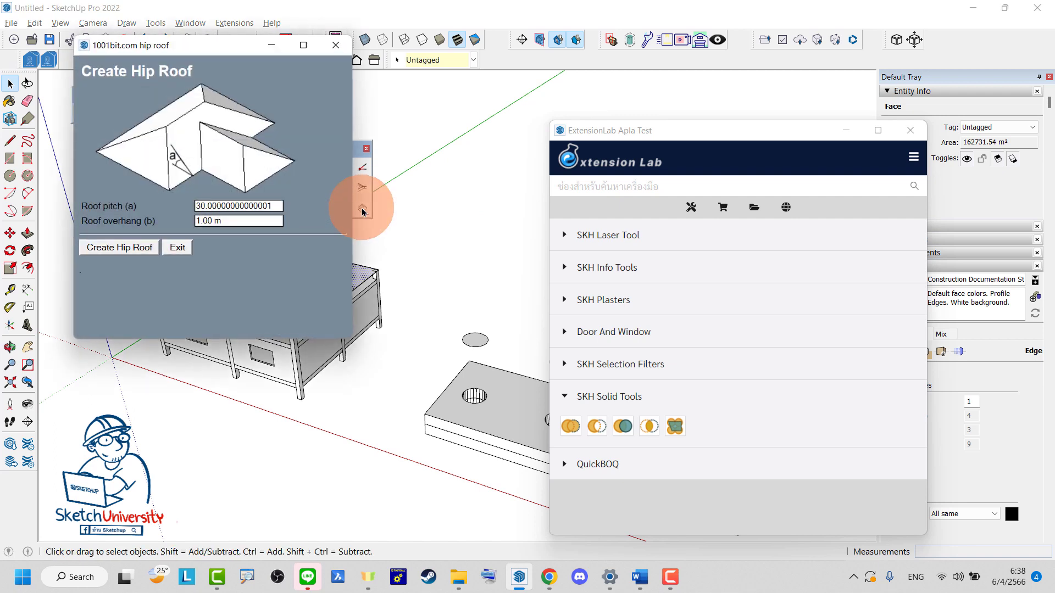
{"action": "left_click", "coordinate": [246, 220]}
{"action": "left_click", "coordinate": [336, 45]}
{"action": "scroll", "coordinate": [317, 283], "scroll_direction": "down", "scroll_amount": 3}
{"action": "scroll", "coordinate": [341, 302], "scroll_direction": "down", "scroll_amount": 2}
Select and delete the slab.
{"action": "left_click_drag", "start_coordinate": [349, 298], "coordinate": [495, 405]}
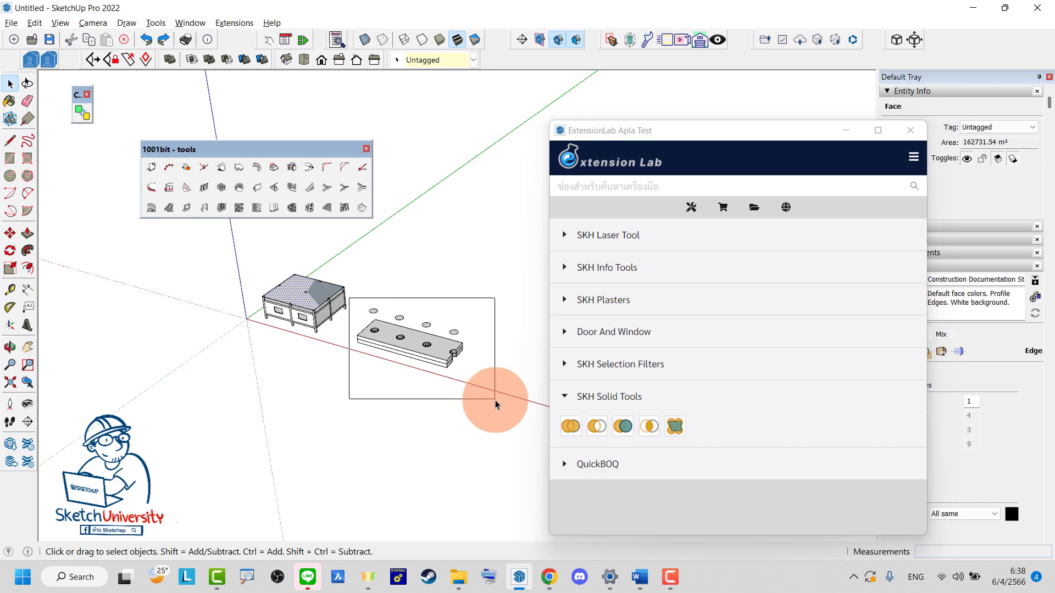
{"action": "key", "text": "Delete"}
{"action": "scroll", "coordinate": [306, 282], "scroll_direction": "up", "scroll_amount": 3}
{"action": "scroll", "coordinate": [290, 317], "scroll_direction": "up", "scroll_amount": 2}
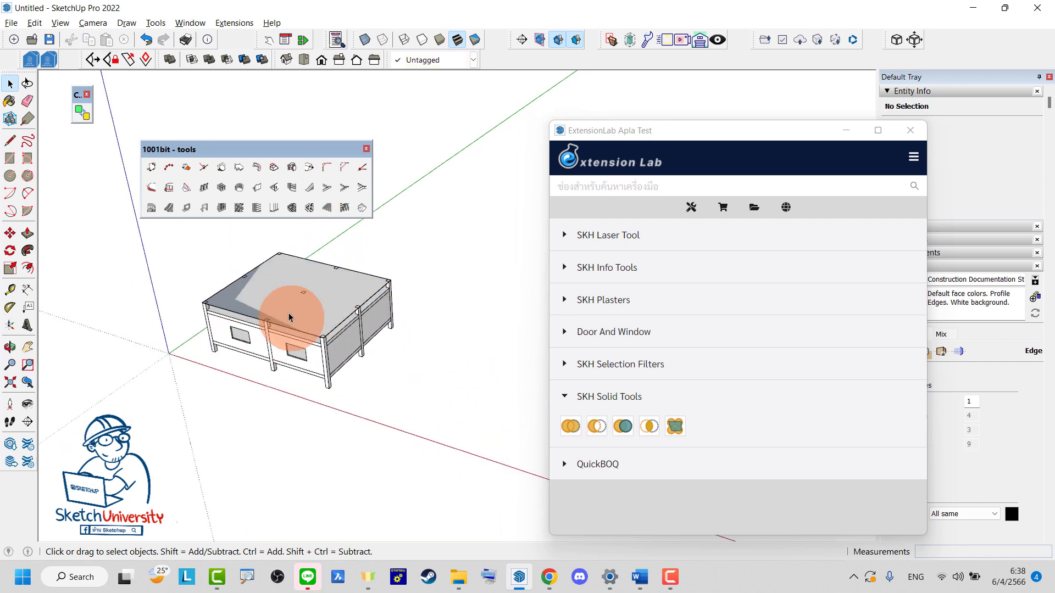
Select the whole box and rescale the model with a Tape Measure reference length.
{"action": "left_click_drag", "start_coordinate": [167, 250], "coordinate": [470, 436]}
{"action": "scroll", "coordinate": [330, 270], "scroll_direction": "up", "scroll_amount": 2}
{"action": "scroll", "coordinate": [334, 274], "scroll_direction": "up", "scroll_amount": 2}
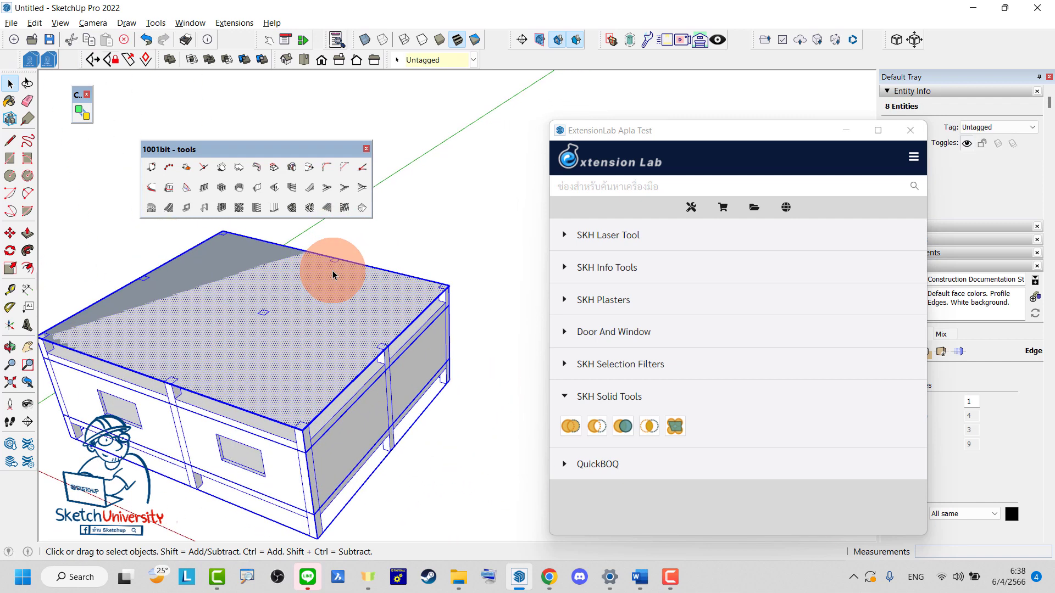
{"action": "scroll", "coordinate": [333, 275], "scroll_direction": "up", "scroll_amount": 1}
{"action": "scroll", "coordinate": [241, 220], "scroll_direction": "up", "scroll_amount": 2}
{"action": "scroll", "coordinate": [289, 243], "scroll_direction": "up", "scroll_amount": 2}
{"action": "scroll", "coordinate": [258, 236], "scroll_direction": "up", "scroll_amount": 3}
{"action": "key", "text": "t"}
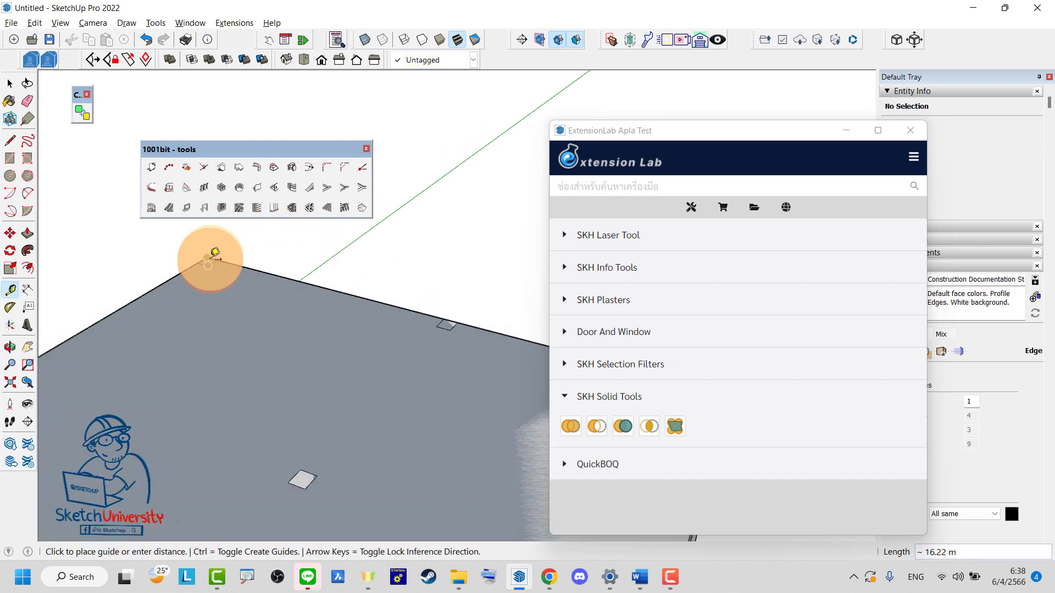
{"action": "scroll", "coordinate": [215, 251], "scroll_direction": "down", "scroll_amount": 5}
{"action": "scroll", "coordinate": [358, 275], "scroll_direction": "up", "scroll_amount": 3}
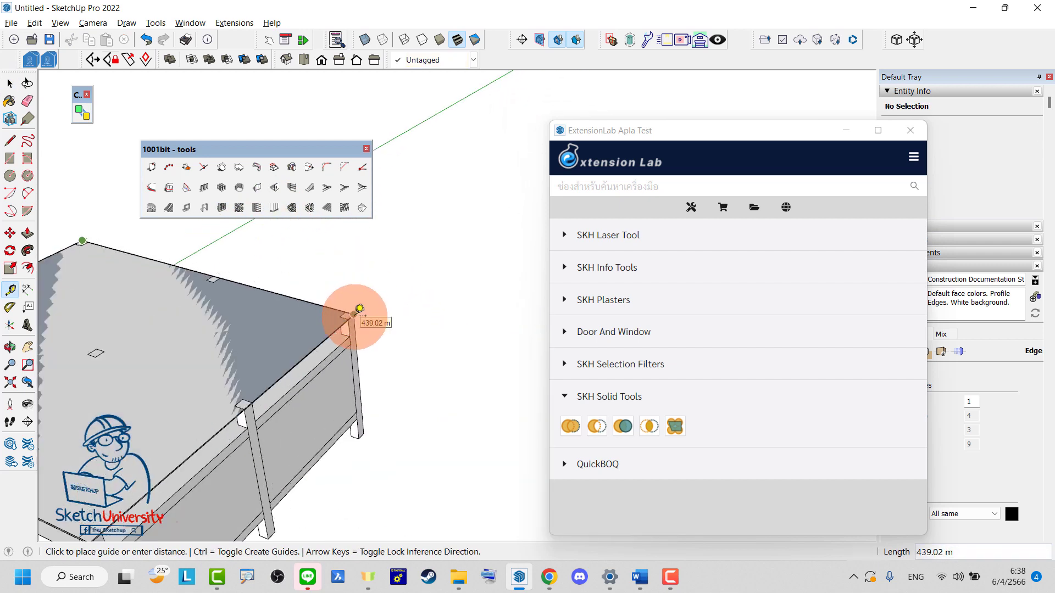
{"action": "key", "text": "Return"}
{"action": "key", "text": "Return"}
Build a 1001bit hip roof on the box top and select the new roof.
{"action": "scroll", "coordinate": [193, 376], "scroll_direction": "up", "scroll_amount": 2}
{"action": "scroll", "coordinate": [364, 318], "scroll_direction": "up", "scroll_amount": 3}
{"action": "scroll", "coordinate": [436, 301], "scroll_direction": "up", "scroll_amount": 3}
{"action": "scroll", "coordinate": [401, 304], "scroll_direction": "up", "scroll_amount": 2}
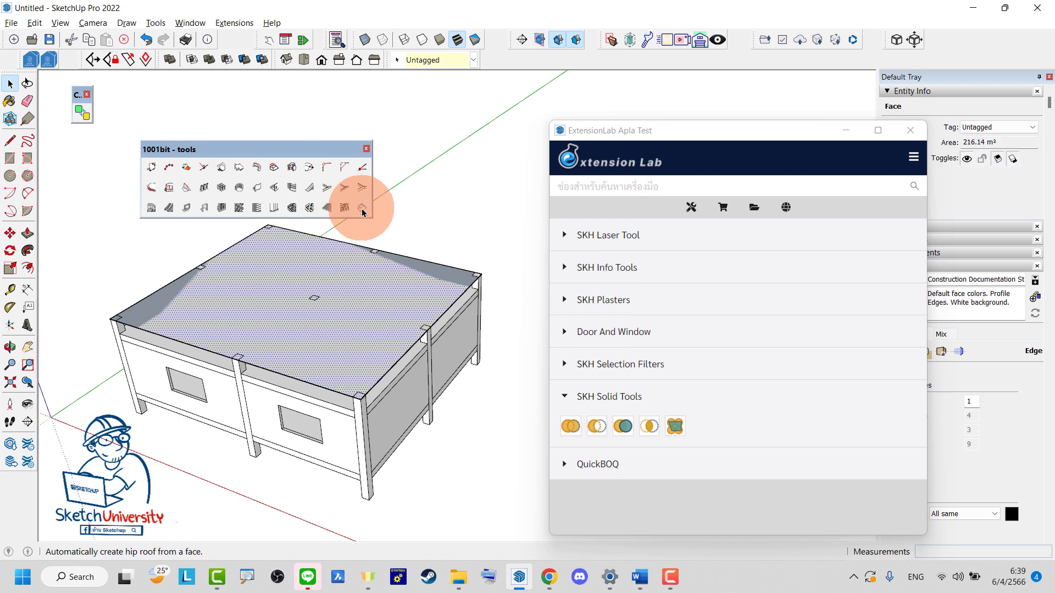
{"action": "left_click", "coordinate": [362, 207]}
{"action": "left_click", "coordinate": [122, 247]}
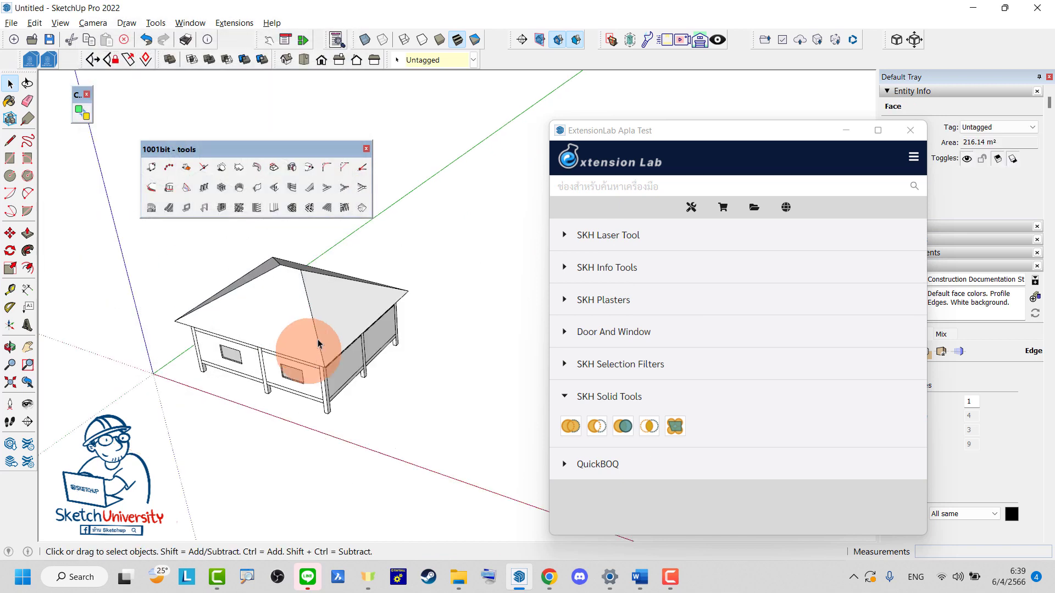
{"action": "middle_click_drag", "start_coordinate": [306, 342], "coordinate": [330, 217]}
{"action": "left_click", "coordinate": [318, 288]}
Generate 1001bit rafters and battens on the hip roof with rafter spacing 1.
{"action": "triple_click", "coordinate": [318, 289]}
{"action": "mouse_move", "coordinate": [320, 288]}
{"action": "middle_mouse_down"}
{"action": "mouse_move", "coordinate": [336, 205]}
{"action": "mouse_move", "coordinate": [353, 246]}
{"action": "middle_mouse_up"}
{"action": "left_click", "coordinate": [343, 209]}
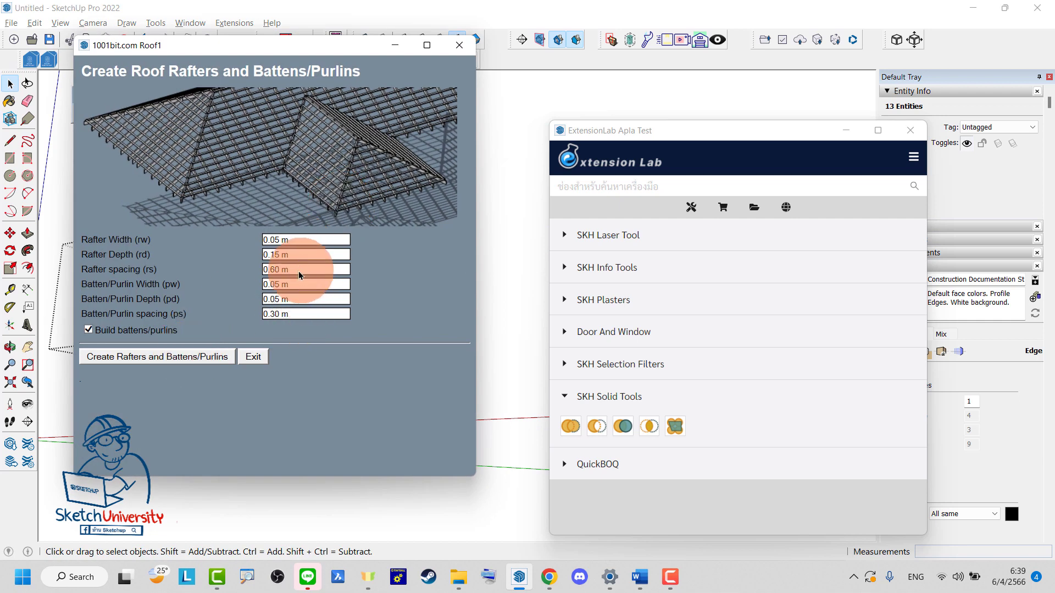
{"action": "left_click_drag", "start_coordinate": [300, 273], "coordinate": [231, 273]}
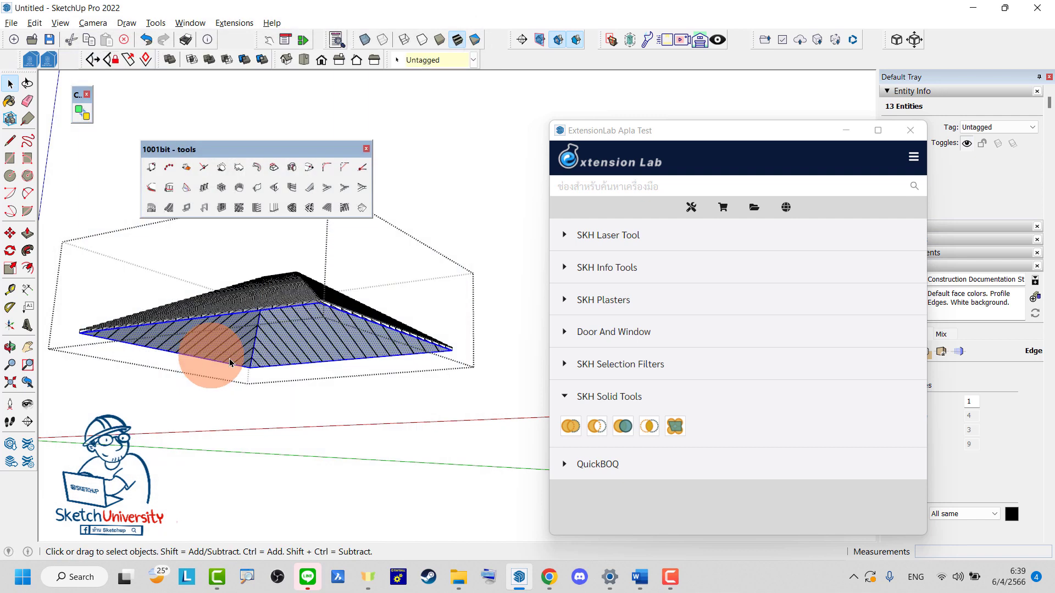
{"action": "middle_click_drag", "start_coordinate": [208, 354], "coordinate": [247, 549]}
{"action": "scroll", "coordinate": [285, 504], "scroll_direction": "up", "scroll_amount": 3}
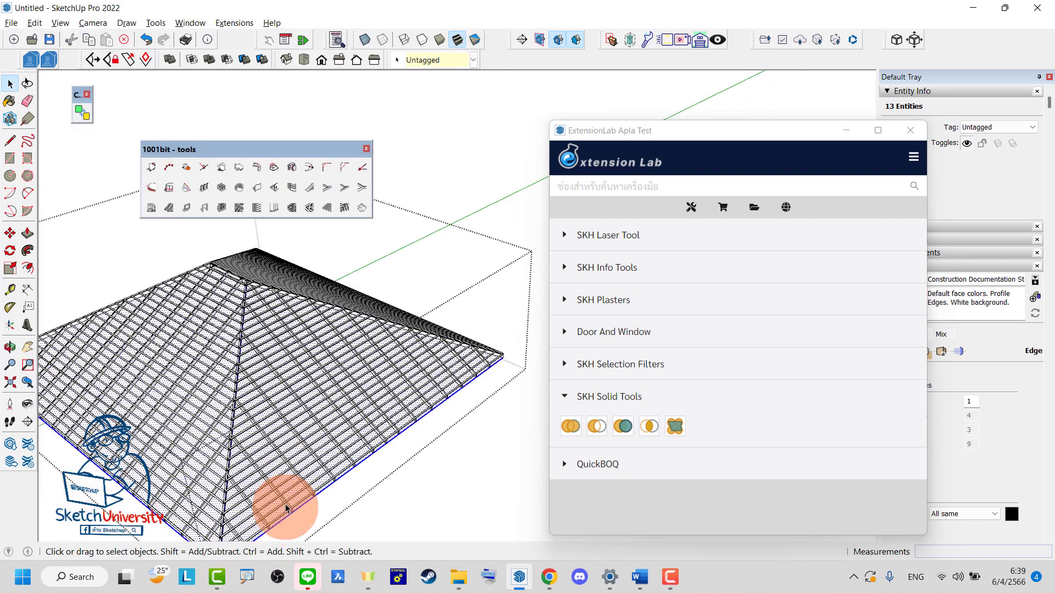
{"action": "scroll", "coordinate": [297, 486], "scroll_direction": "up", "scroll_amount": 3}
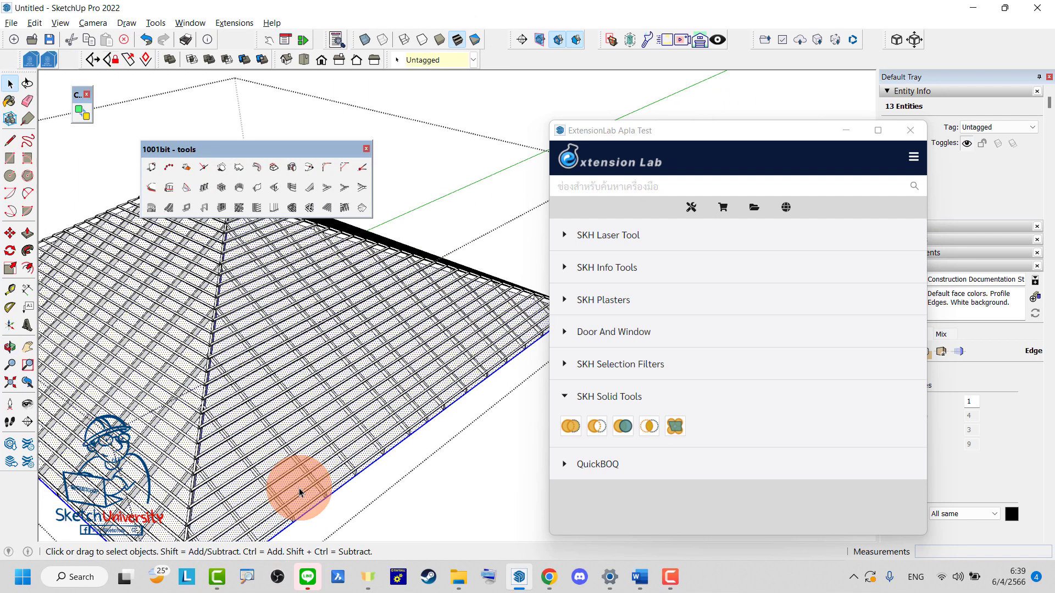
Delete the solid roof faces, keeping only the rafter and batten framing.
{"action": "key", "text": "Delete"}
{"action": "scroll", "coordinate": [356, 443], "scroll_direction": "down", "scroll_amount": 3}
{"action": "mouse_move", "coordinate": [357, 437]}
{"action": "middle_mouse_down"}
{"action": "mouse_move", "coordinate": [412, 313]}
{"action": "mouse_move", "coordinate": [363, 417]}
{"action": "middle_mouse_up"}
{"action": "scroll", "coordinate": [380, 349], "scroll_direction": "down", "scroll_amount": 2}
{"action": "scroll", "coordinate": [363, 348], "scroll_direction": "up", "scroll_amount": 3}
{"action": "double_click", "coordinate": [355, 343]}
{"action": "left_click", "coordinate": [355, 343]}
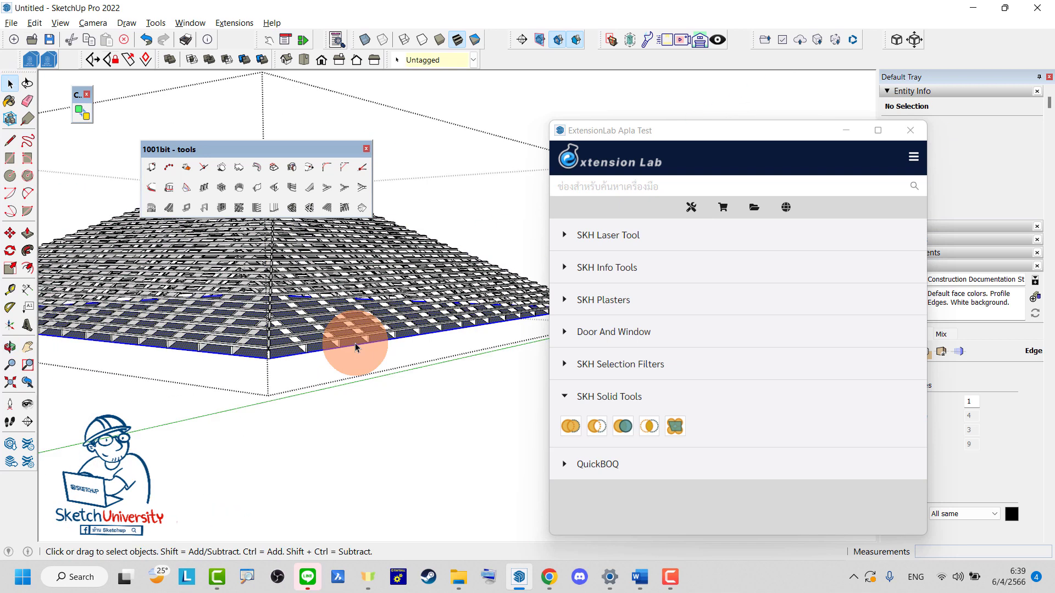
Orbit and zoom around the house to inspect the framed roof from several angles.
{"action": "scroll", "coordinate": [357, 329], "scroll_direction": "down", "scroll_amount": 3}
{"action": "middle_click_drag", "start_coordinate": [365, 302], "coordinate": [371, 447]}
{"action": "scroll", "coordinate": [308, 385], "scroll_direction": "down", "scroll_amount": 2}
{"action": "mouse_move", "coordinate": [299, 376]}
{"action": "middle_mouse_down"}
{"action": "mouse_move", "coordinate": [424, 259]}
{"action": "mouse_move", "coordinate": [353, 292]}
{"action": "mouse_move", "coordinate": [431, 412]}
{"action": "mouse_move", "coordinate": [289, 400]}
{"action": "mouse_move", "coordinate": [381, 436]}
{"action": "middle_mouse_up"}
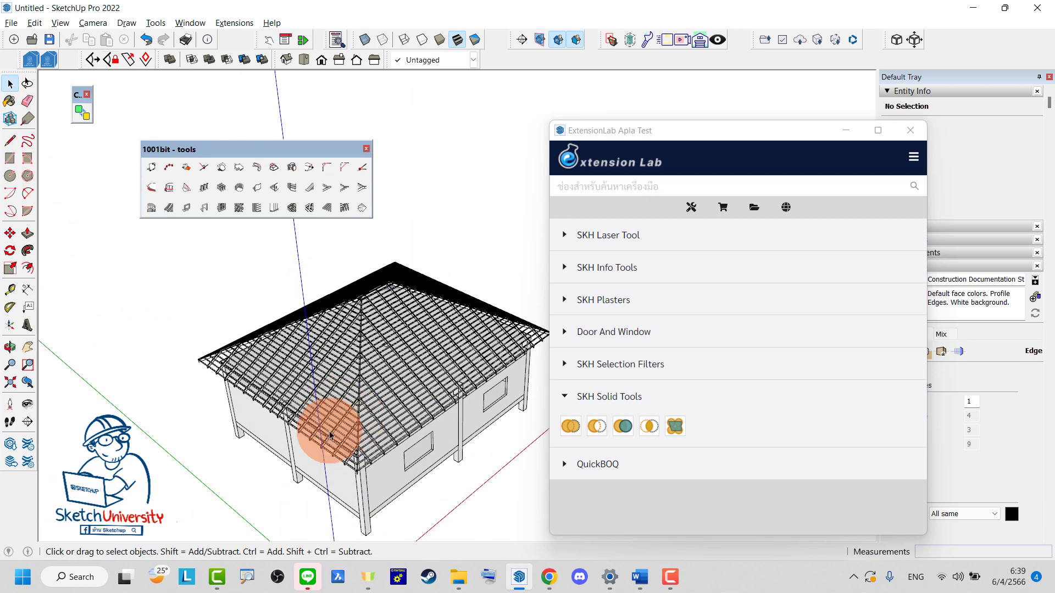
{"action": "scroll", "coordinate": [318, 434], "scroll_direction": "up", "scroll_amount": 3}
{"action": "mouse_move", "coordinate": [318, 343]}
{"action": "middle_mouse_down"}
{"action": "mouse_move", "coordinate": [191, 400]}
{"action": "mouse_move", "coordinate": [424, 364]}
{"action": "mouse_move", "coordinate": [212, 388]}
{"action": "middle_mouse_up"}
{"action": "scroll", "coordinate": [301, 337], "scroll_direction": "up", "scroll_amount": 3}
{"action": "scroll", "coordinate": [308, 355], "scroll_direction": "up", "scroll_amount": 3}
{"action": "scroll", "coordinate": [308, 354], "scroll_direction": "up", "scroll_amount": 2}
{"action": "scroll", "coordinate": [287, 348], "scroll_direction": "up", "scroll_amount": 2}
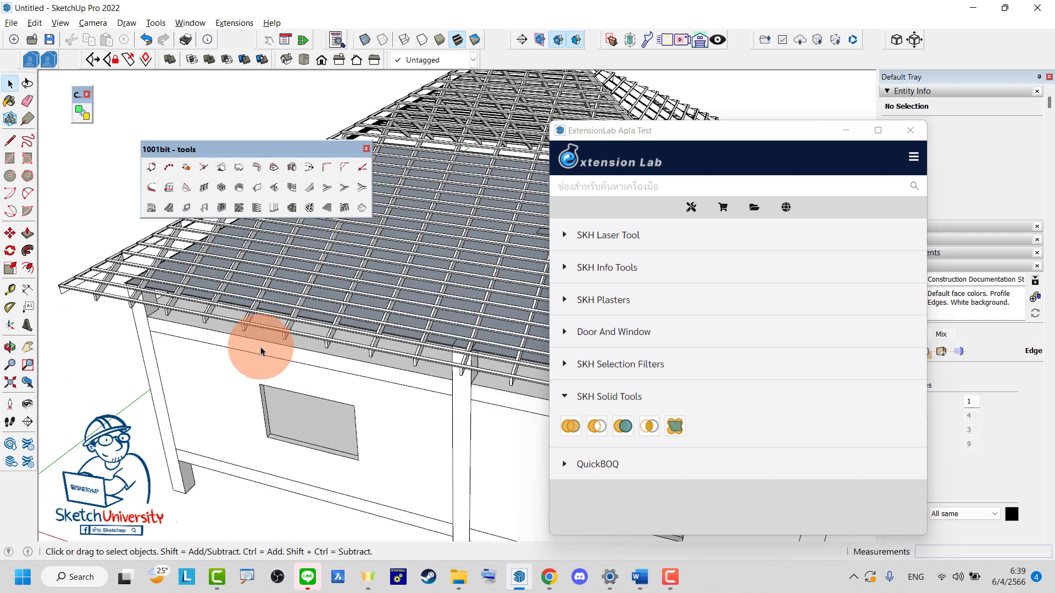
{"action": "mouse_move", "coordinate": [231, 328]}
{"action": "middle_mouse_down"}
{"action": "mouse_move", "coordinate": [353, 278]}
{"action": "mouse_move", "coordinate": [254, 354]}
{"action": "middle_mouse_up"}
Pick a roof face, clear the selection, and view the roof from outside.
{"action": "key", "text": "space"}
{"action": "left_click", "coordinate": [344, 368]}
{"action": "key", "text": "ctrl+t"}
{"action": "mouse_move", "coordinate": [344, 364]}
{"action": "middle_mouse_down"}
{"action": "mouse_move", "coordinate": [365, 302]}
{"action": "mouse_move", "coordinate": [283, 306]}
{"action": "mouse_move", "coordinate": [323, 251]}
{"action": "middle_mouse_up"}
{"action": "scroll", "coordinate": [340, 311], "scroll_direction": "up", "scroll_amount": 2}
{"action": "scroll", "coordinate": [325, 308], "scroll_direction": "up", "scroll_amount": 2}
{"action": "key", "text": "r"}
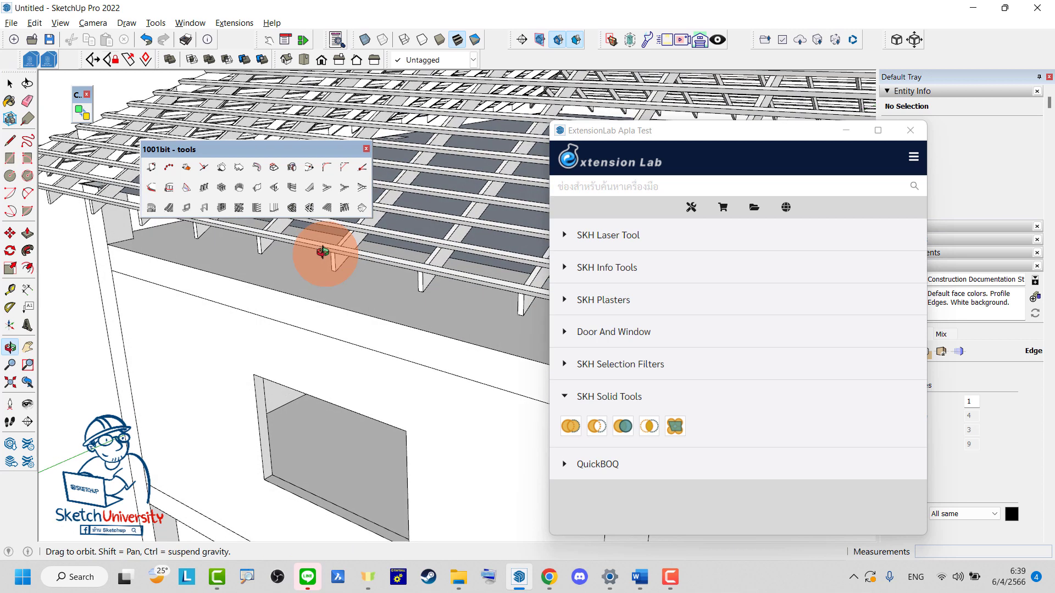
{"action": "key", "text": "space"}
Draw a rectangle on the roof spanning one corner of the framing.
{"action": "scroll", "coordinate": [385, 247], "scroll_direction": "up", "scroll_amount": 3}
{"action": "double_click", "coordinate": [393, 248]}
{"action": "scroll", "coordinate": [393, 252], "scroll_direction": "down", "scroll_amount": 3}
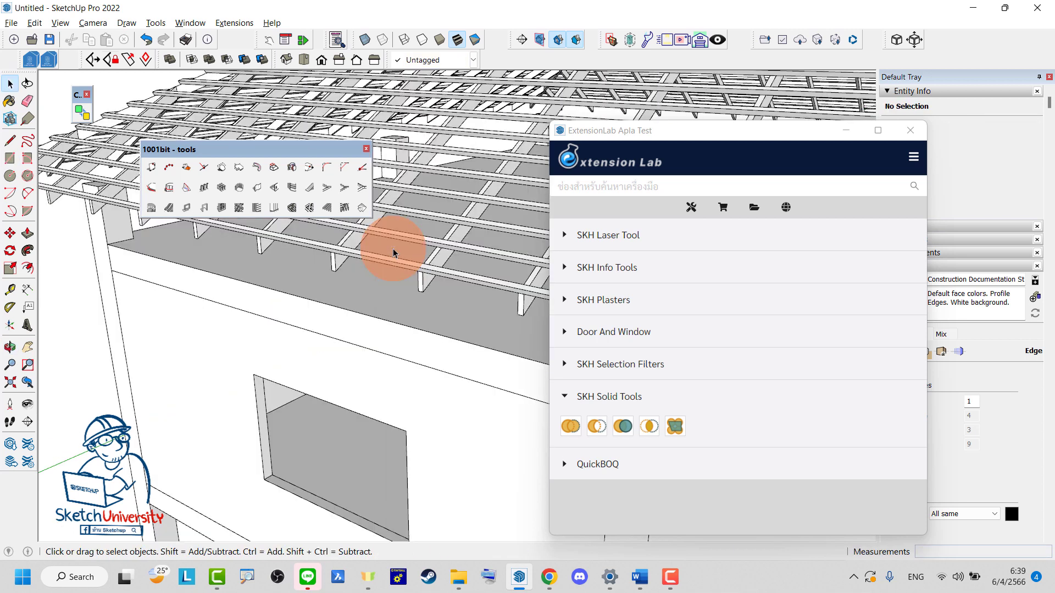
{"action": "key", "text": "r"}
{"action": "left_click", "coordinate": [265, 298]}
{"action": "scroll", "coordinate": [281, 292], "scroll_direction": "down", "scroll_amount": 3}
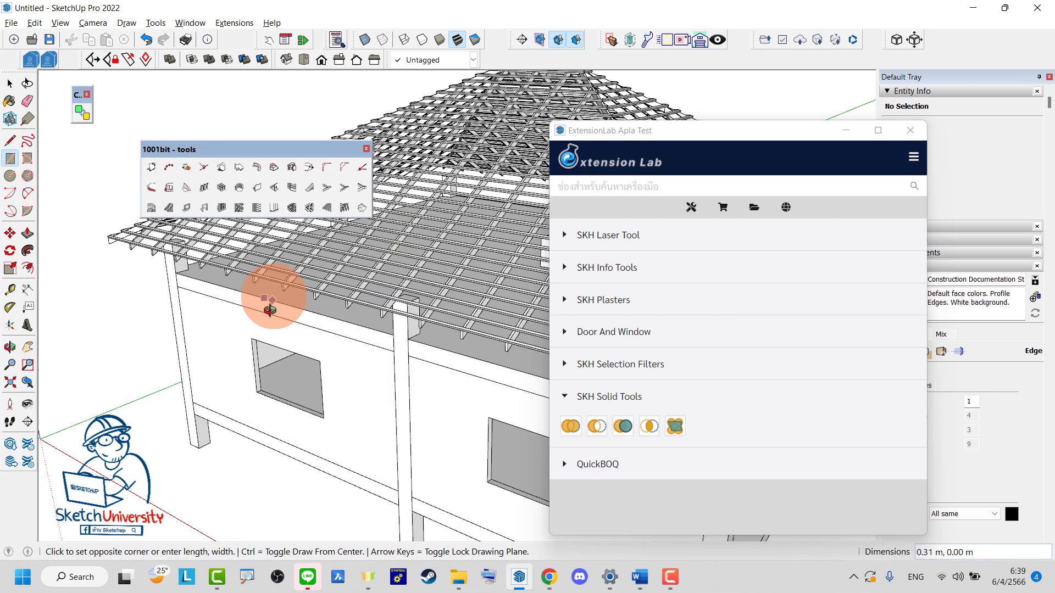
{"action": "scroll", "coordinate": [448, 329], "scroll_direction": "up", "scroll_amount": 3}
{"action": "scroll", "coordinate": [453, 347], "scroll_direction": "up", "scroll_amount": 3}
{"action": "left_click", "coordinate": [471, 346]}
{"action": "scroll", "coordinate": [471, 346], "scroll_direction": "down", "scroll_amount": 3}
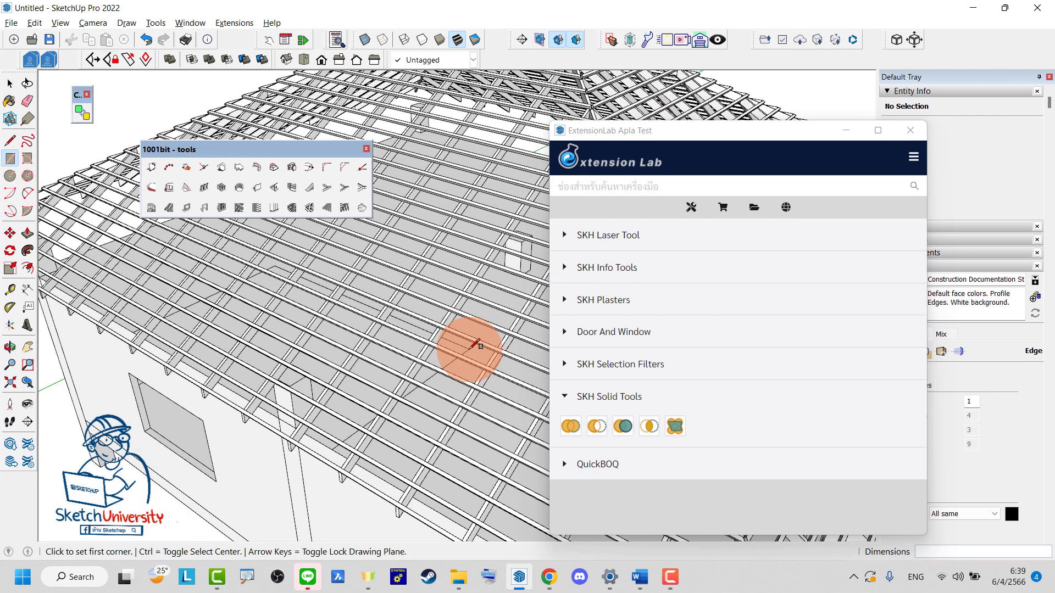
Extrude the rectangle 4.48 m into a box and make it a group.
{"action": "key", "text": "p"}
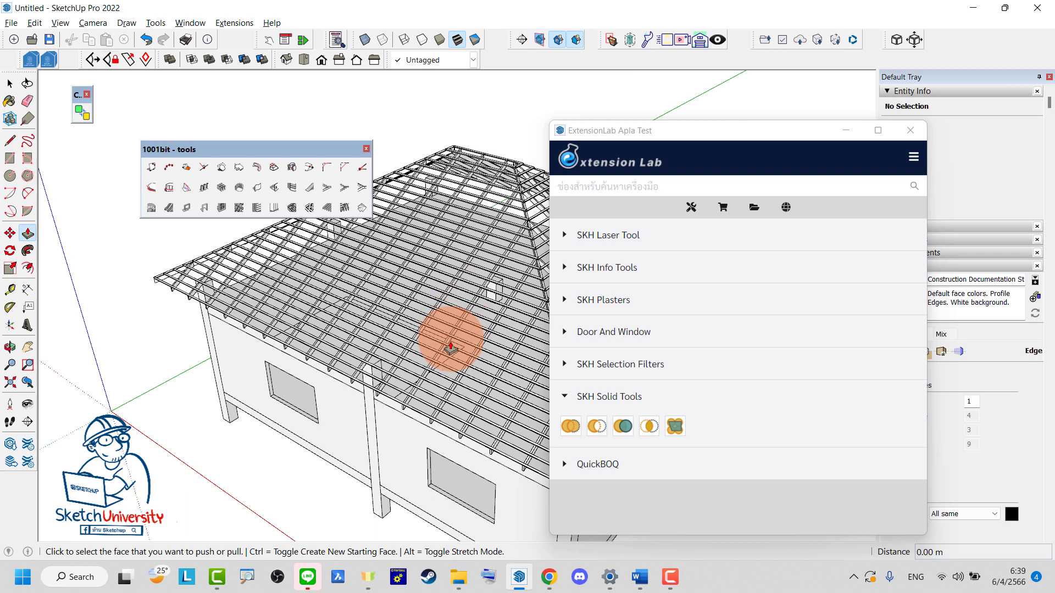
{"action": "left_click", "coordinate": [448, 351]}
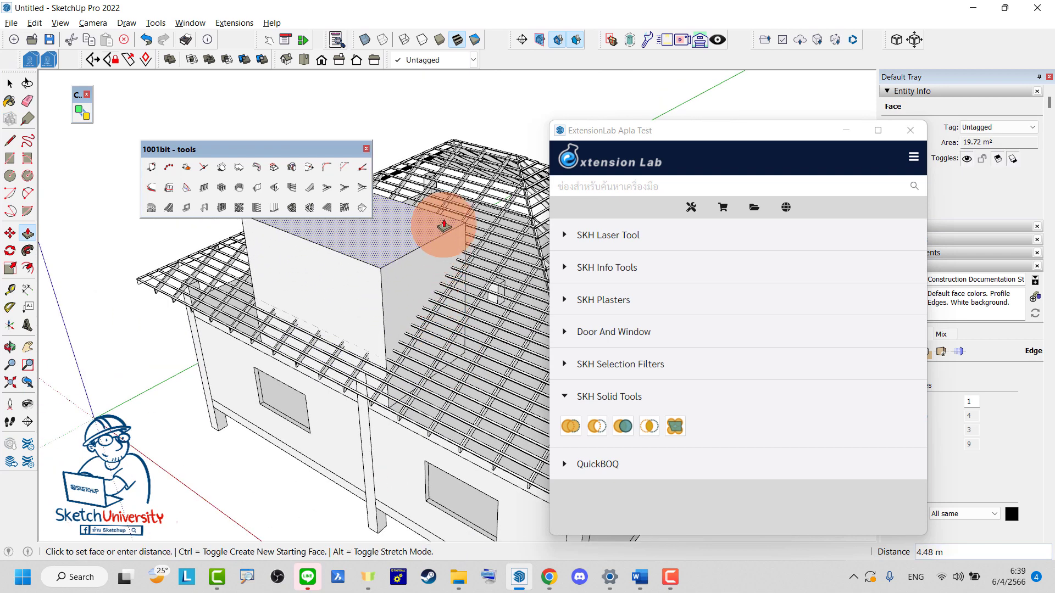
{"action": "left_click", "coordinate": [446, 207]}
{"action": "key", "text": "space"}
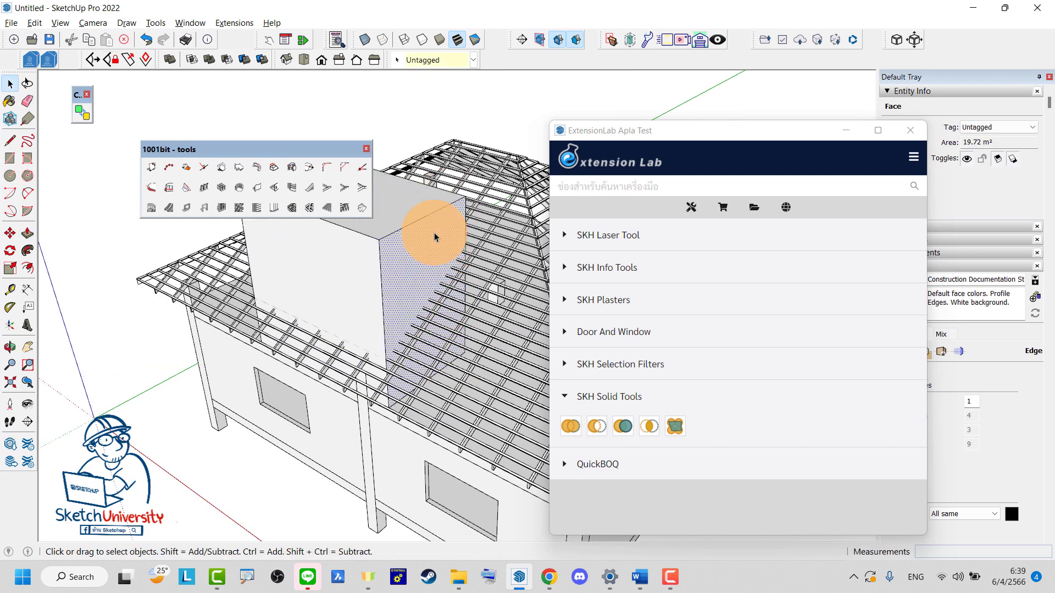
{"action": "triple_click", "coordinate": [434, 237]}
{"action": "scroll", "coordinate": [434, 237], "scroll_direction": "down", "scroll_amount": 5}
{"action": "key", "text": "ctrl+g"}
Orbit around the house to check the box overlapping the roof framing.
{"action": "middle_click_drag", "start_coordinate": [313, 353], "coordinate": [299, 278]}
{"action": "scroll", "coordinate": [412, 289], "scroll_direction": "up", "scroll_amount": 5}
{"action": "double_click", "coordinate": [410, 289]}
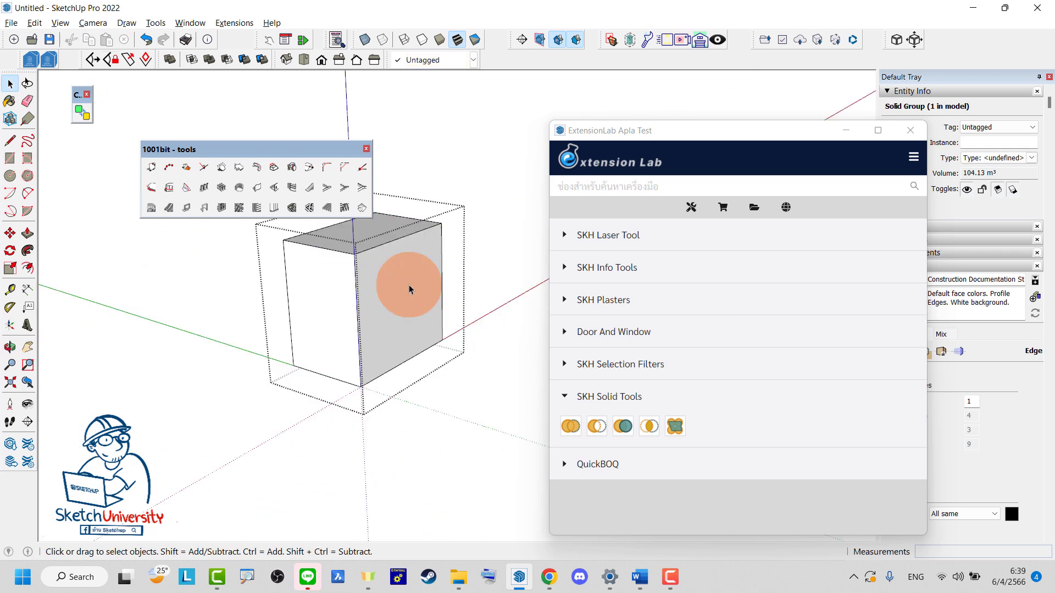
{"action": "key", "text": "Escape"}
{"action": "mouse_move", "coordinate": [474, 318]}
{"action": "middle_mouse_down"}
{"action": "mouse_move", "coordinate": [453, 452]}
{"action": "mouse_move", "coordinate": [482, 388]}
{"action": "middle_mouse_up"}
{"action": "scroll", "coordinate": [270, 395], "scroll_direction": "down", "scroll_amount": 5}
{"action": "mouse_move", "coordinate": [270, 395]}
{"action": "middle_mouse_down"}
{"action": "mouse_move", "coordinate": [312, 276]}
{"action": "mouse_move", "coordinate": [264, 436]}
{"action": "mouse_move", "coordinate": [365, 306]}
{"action": "middle_mouse_up"}
Select the roof framing and start the SKH Solid Tools subtract with the box as cutter.
{"action": "left_click", "coordinate": [365, 306]}
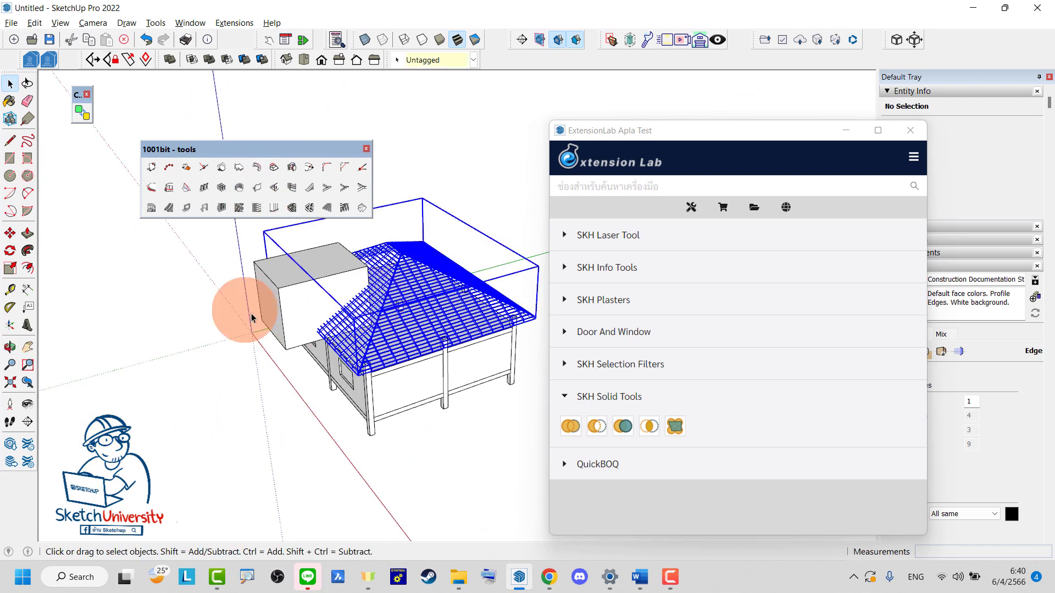
{"action": "middle_click_drag", "start_coordinate": [252, 313], "coordinate": [364, 363]}
{"action": "left_click", "coordinate": [313, 442]}
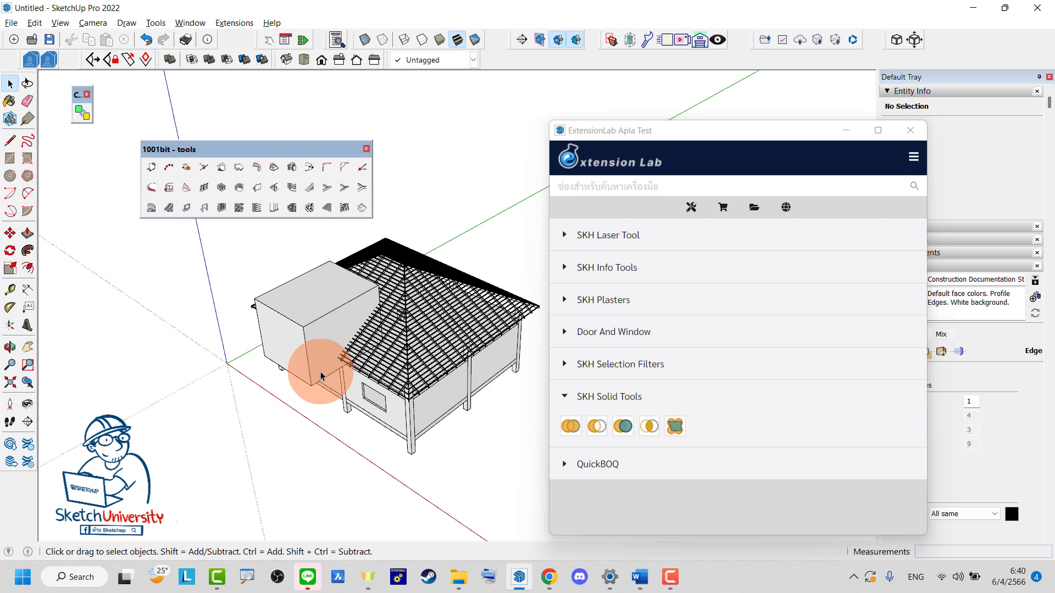
{"action": "left_click", "coordinate": [444, 289]}
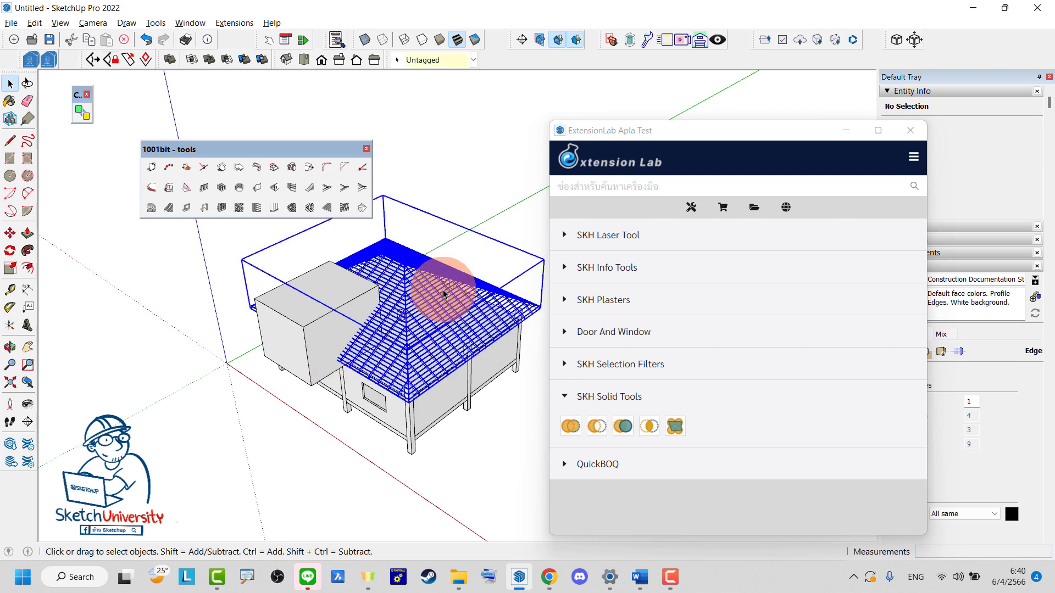
{"action": "scroll", "coordinate": [443, 288], "scroll_direction": "up", "scroll_amount": 2}
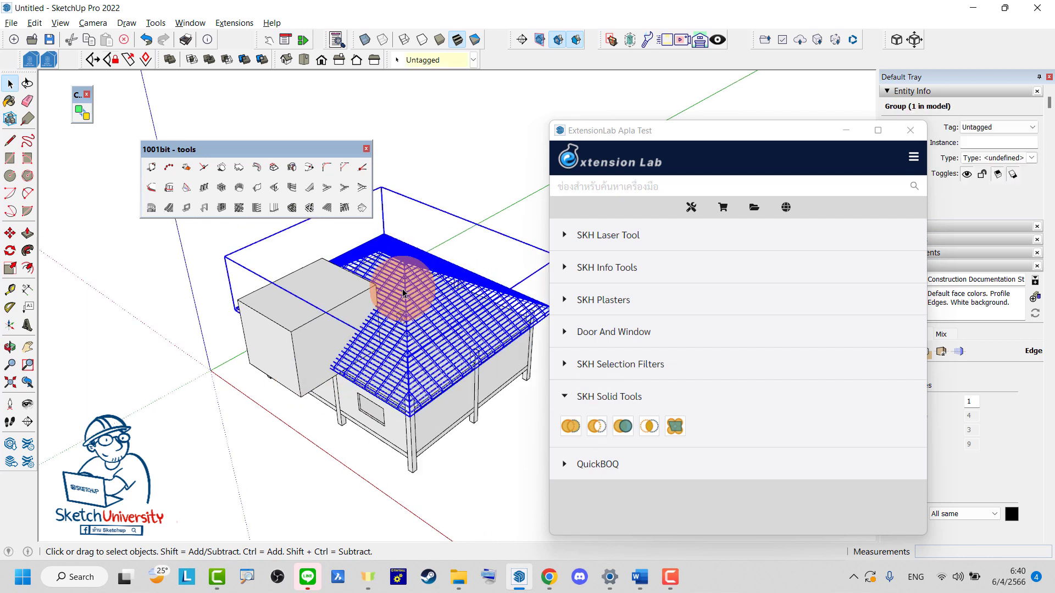
{"action": "left_click", "coordinate": [675, 433]}
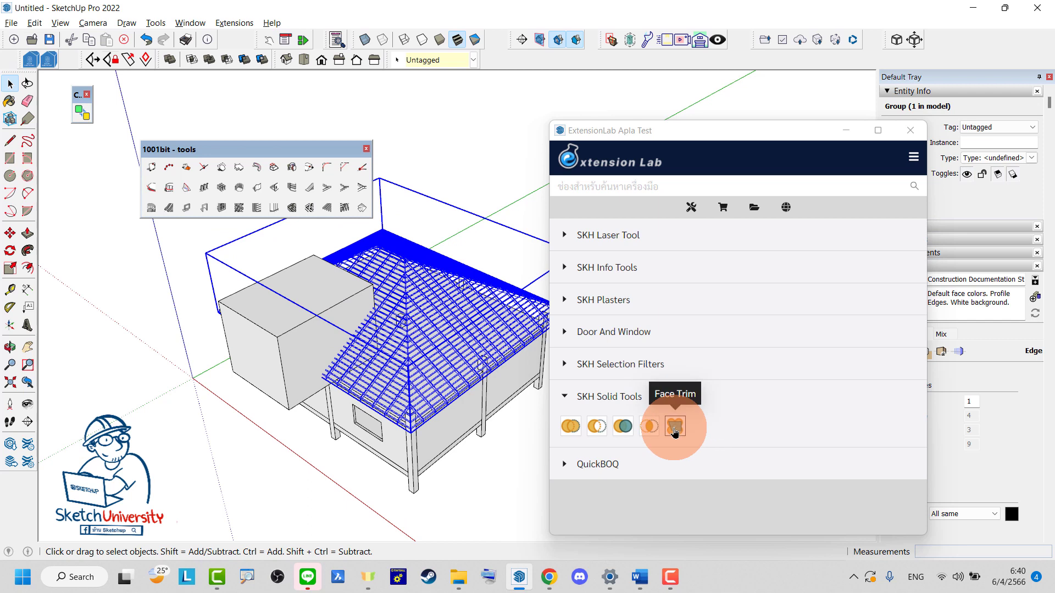
{"action": "left_click", "coordinate": [334, 290]}
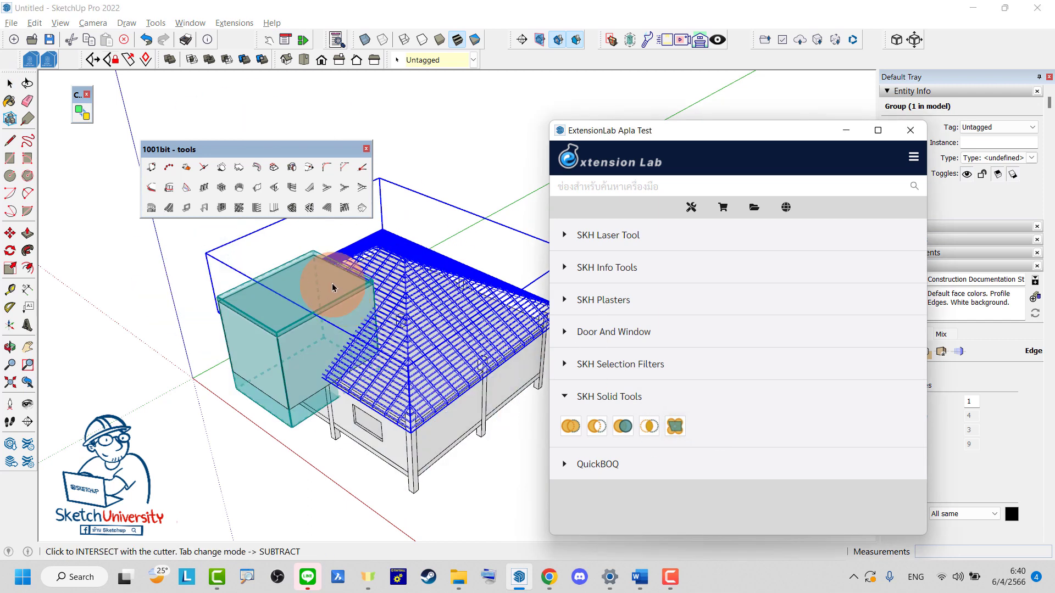
{"action": "scroll", "coordinate": [325, 283], "scroll_direction": "up", "scroll_amount": 1}
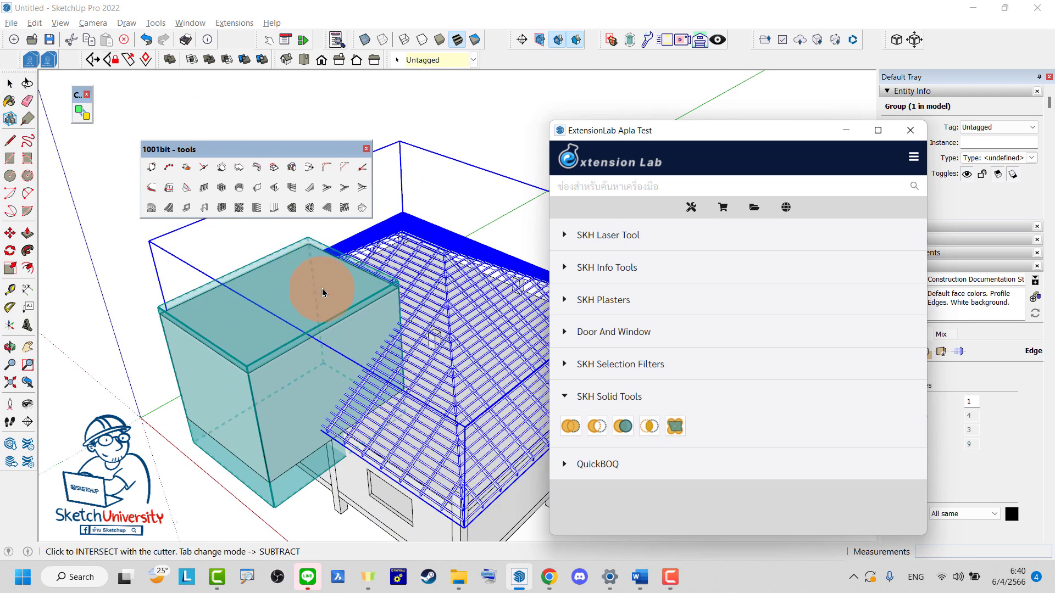
{"action": "middle_click_drag", "start_coordinate": [332, 287], "coordinate": [322, 284]}
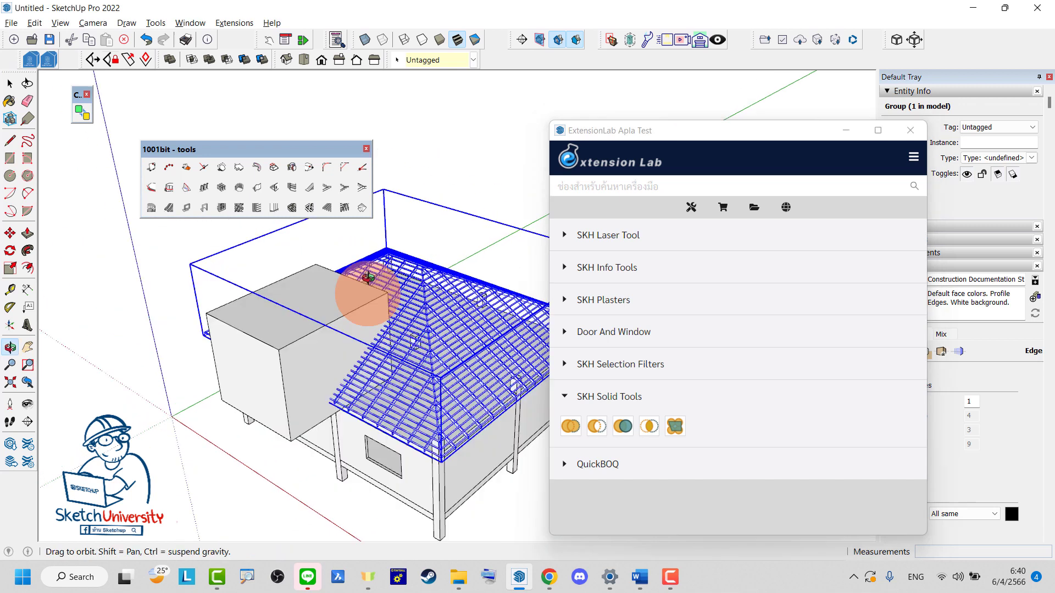
Subtract the grey box from the roof framing and delete the leftover cutter box.
{"action": "left_click", "coordinate": [329, 290]}
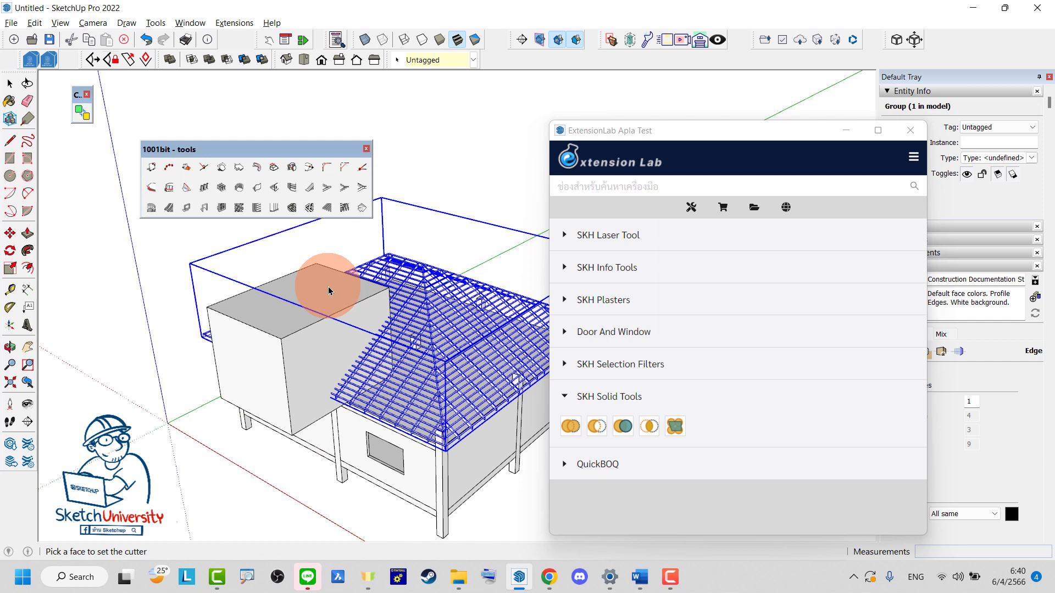
{"action": "left_click", "coordinate": [335, 308]}
{"action": "left_click", "coordinate": [364, 302]}
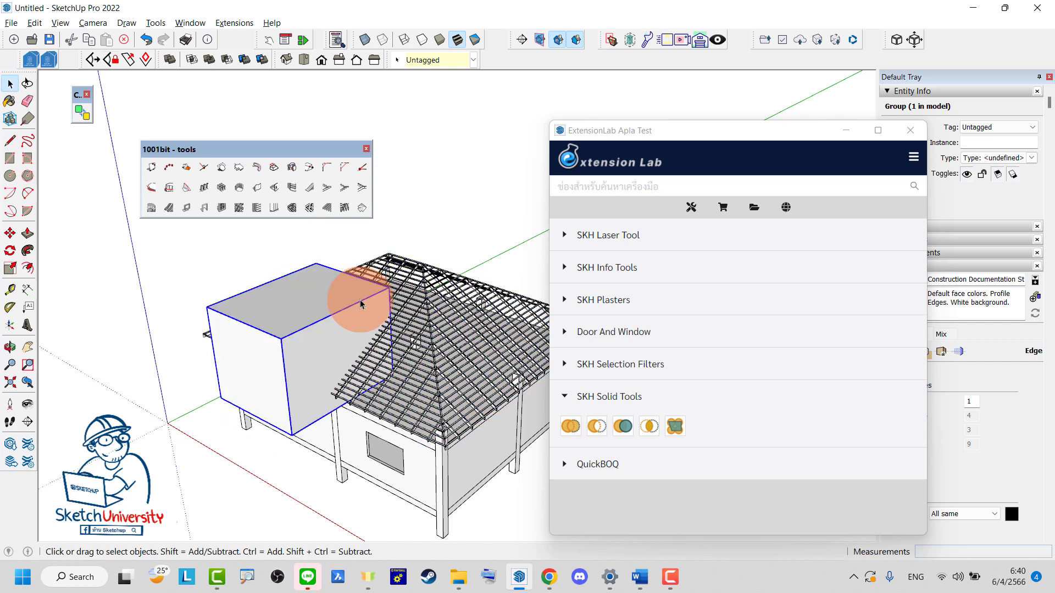
{"action": "left_click", "coordinate": [362, 309]}
{"action": "key", "text": "space"}
{"action": "mouse_move", "coordinate": [349, 295]}
{"action": "middle_mouse_down"}
{"action": "mouse_move", "coordinate": [377, 346]}
{"action": "mouse_move", "coordinate": [365, 330]}
{"action": "mouse_move", "coordinate": [469, 364]}
{"action": "mouse_move", "coordinate": [436, 336]}
{"action": "mouse_move", "coordinate": [329, 353]}
{"action": "middle_mouse_up"}
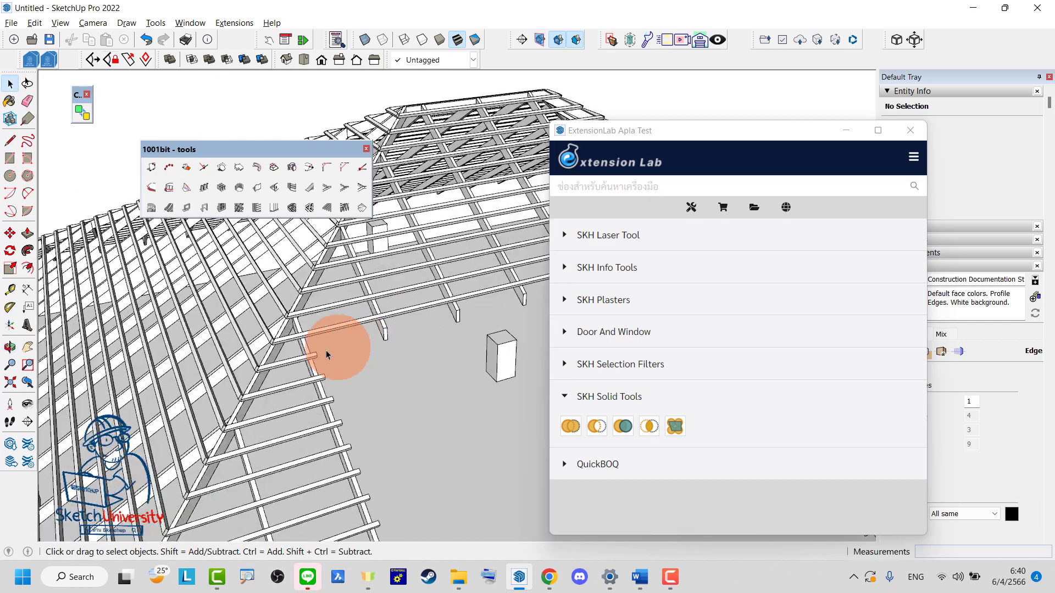
{"action": "scroll", "coordinate": [303, 315], "scroll_direction": "up", "scroll_amount": 3}
{"action": "scroll", "coordinate": [303, 315], "scroll_direction": "down", "scroll_amount": 3}
{"action": "scroll", "coordinate": [544, 326], "scroll_direction": "up", "scroll_amount": 3}
{"action": "mouse_move", "coordinate": [543, 326]}
{"action": "middle_mouse_down"}
{"action": "mouse_move", "coordinate": [390, 341]}
{"action": "mouse_move", "coordinate": [377, 358]}
{"action": "mouse_move", "coordinate": [454, 308]}
{"action": "mouse_move", "coordinate": [398, 321]}
{"action": "mouse_move", "coordinate": [423, 283]}
{"action": "mouse_move", "coordinate": [454, 278]}
{"action": "mouse_move", "coordinate": [200, 329]}
{"action": "middle_mouse_up"}
{"action": "scroll", "coordinate": [390, 340], "scroll_direction": "down", "scroll_amount": 3}
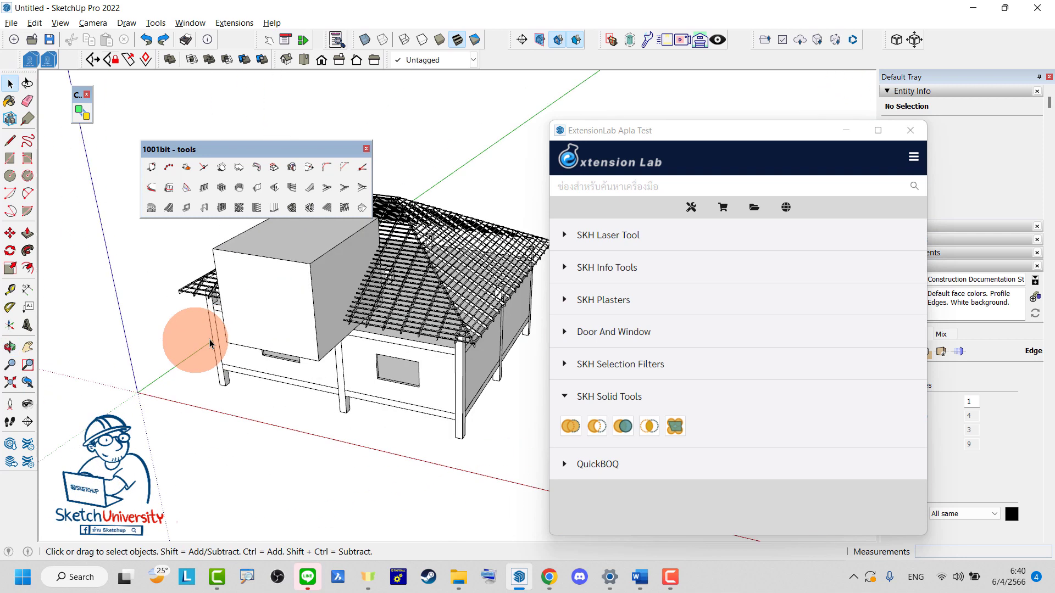
{"action": "double_click", "coordinate": [283, 323]}
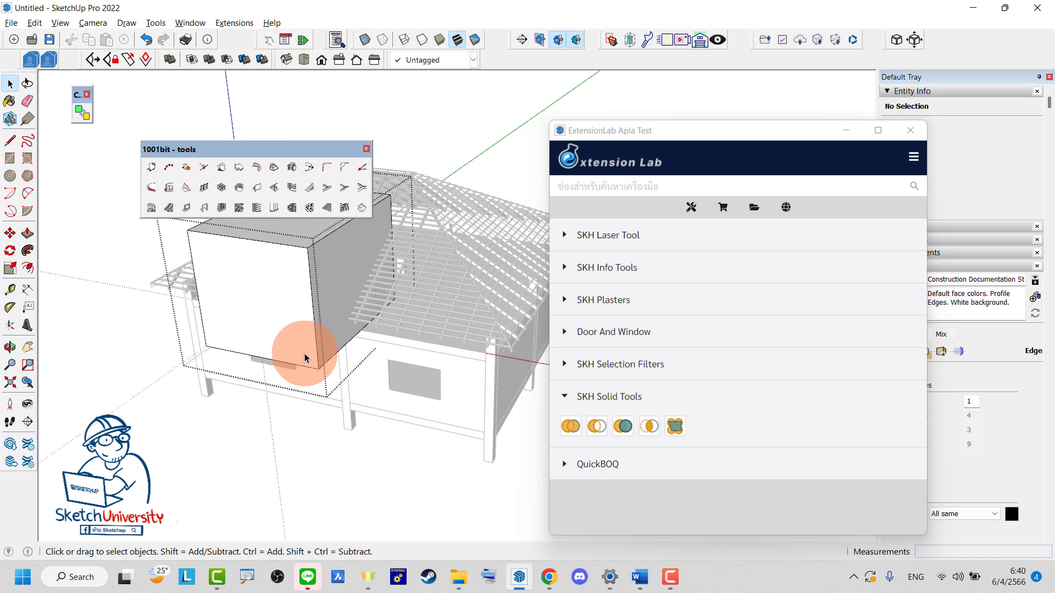
{"action": "key", "text": "p"}
{"action": "scroll", "coordinate": [301, 374], "scroll_direction": "up", "scroll_amount": 3}
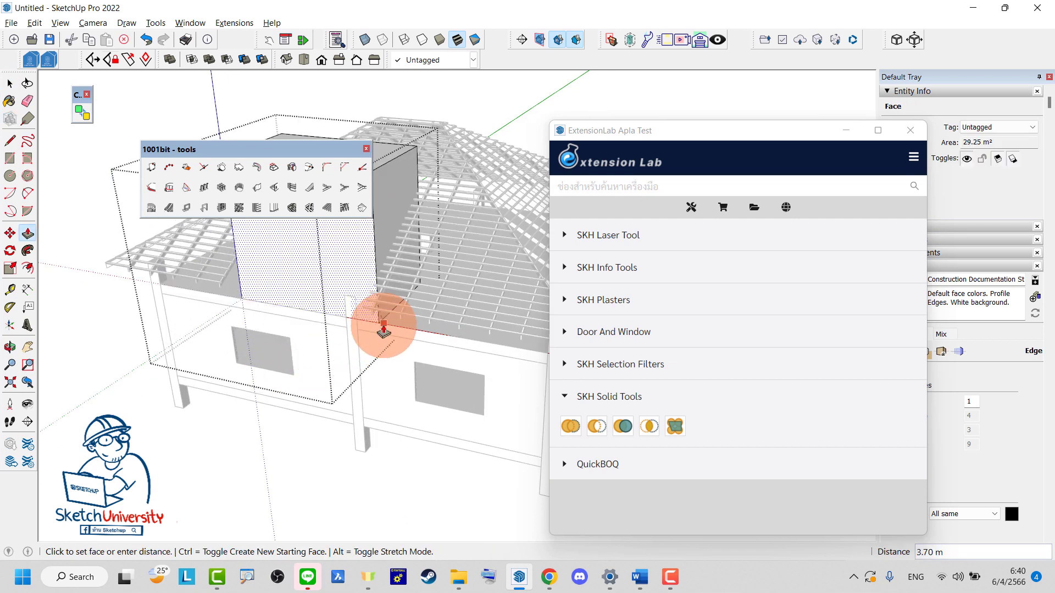
{"action": "key", "text": "space"}
{"action": "scroll", "coordinate": [377, 323], "scroll_direction": "down", "scroll_amount": 3}
{"action": "mouse_move", "coordinate": [306, 353]}
{"action": "middle_mouse_down"}
{"action": "mouse_move", "coordinate": [259, 313]}
{"action": "mouse_move", "coordinate": [498, 370]}
{"action": "mouse_move", "coordinate": [341, 330]}
{"action": "mouse_move", "coordinate": [176, 341]}
{"action": "mouse_move", "coordinate": [383, 337]}
{"action": "mouse_move", "coordinate": [242, 328]}
{"action": "mouse_move", "coordinate": [327, 278]}
{"action": "mouse_move", "coordinate": [271, 353]}
{"action": "mouse_move", "coordinate": [353, 347]}
{"action": "mouse_move", "coordinate": [301, 334]}
{"action": "middle_mouse_up"}
Draw a rectangular footprint on open ground and raise it into a 13.04 m box.
{"action": "key", "text": "r"}
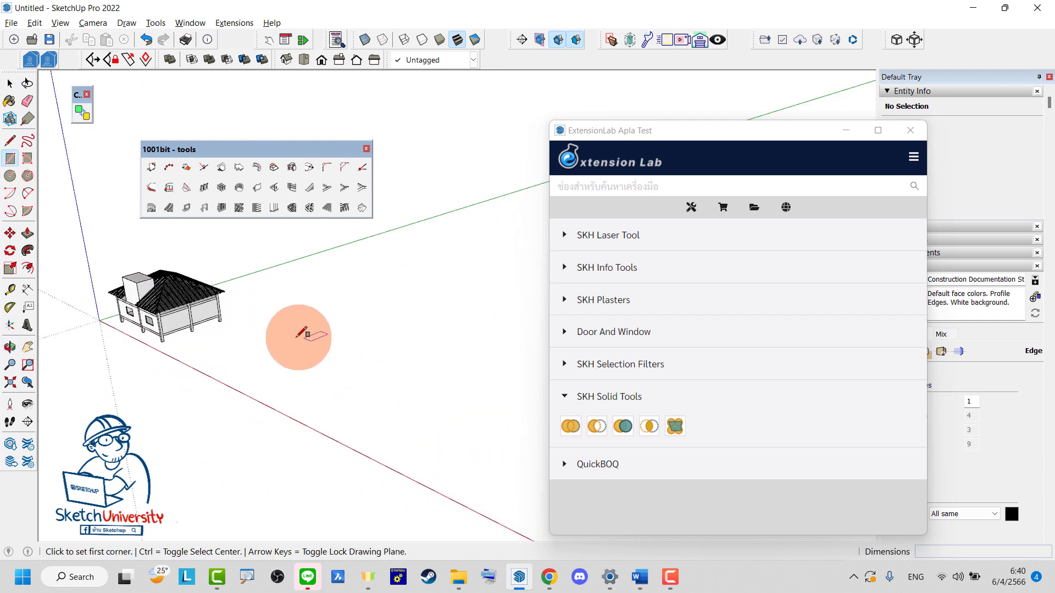
{"action": "middle_click_drag", "start_coordinate": [429, 333], "coordinate": [389, 341]}
{"action": "key", "text": "p"}
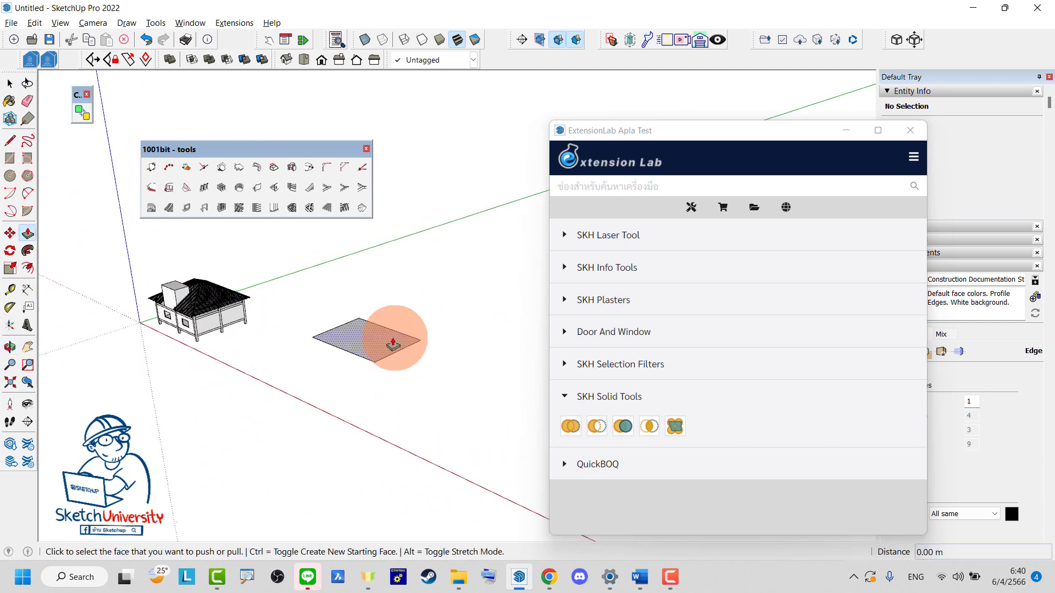
{"action": "left_click", "coordinate": [388, 342]}
{"action": "key", "text": "space"}
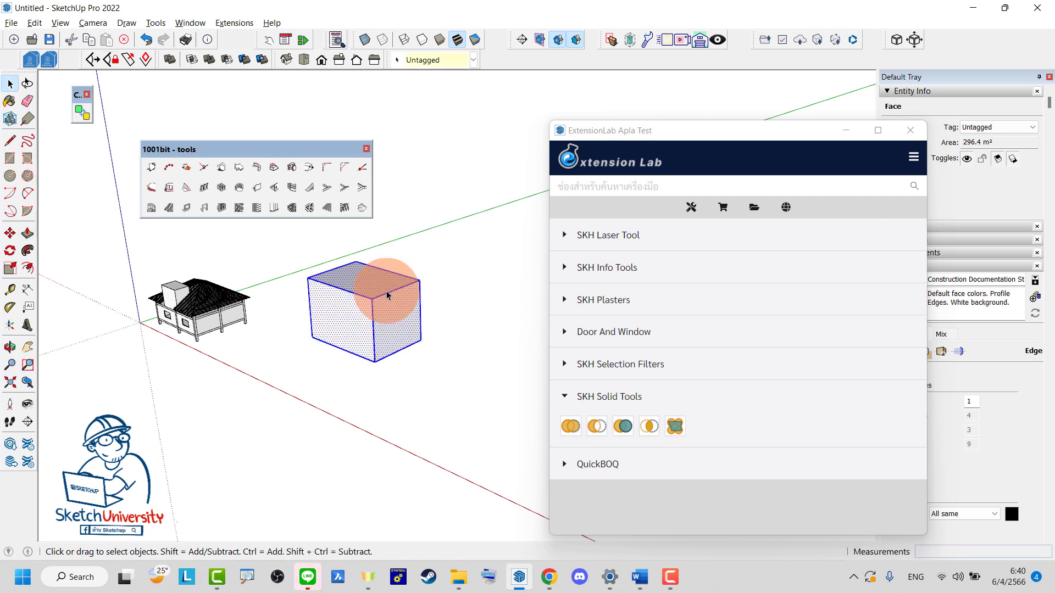
Add a lower box pulled 7.20 m out from the tall box's front face.
{"action": "scroll", "coordinate": [385, 347], "scroll_direction": "up", "scroll_amount": 3}
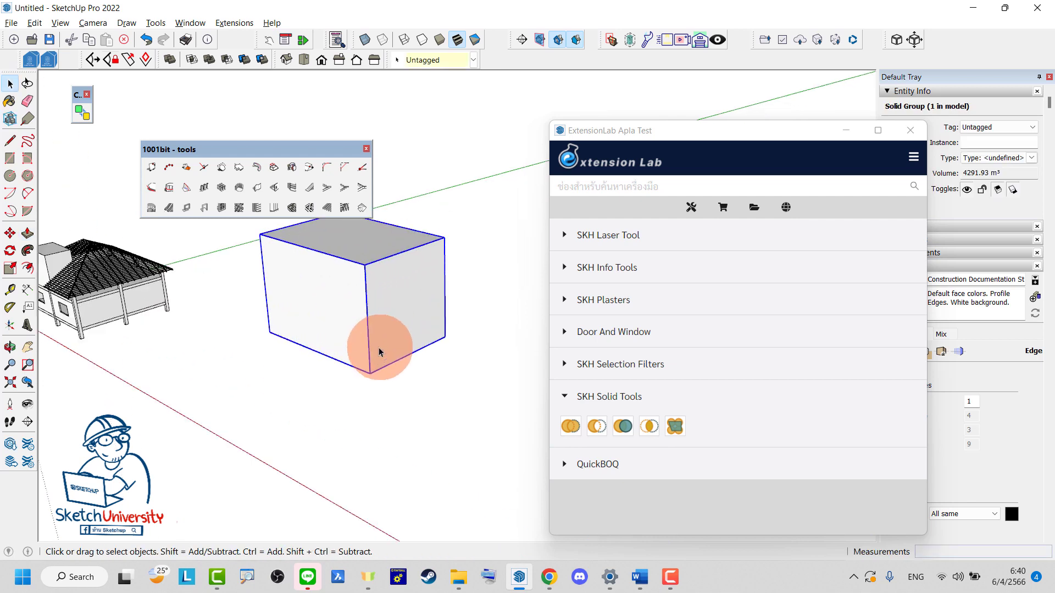
{"action": "left_click", "coordinate": [372, 372]}
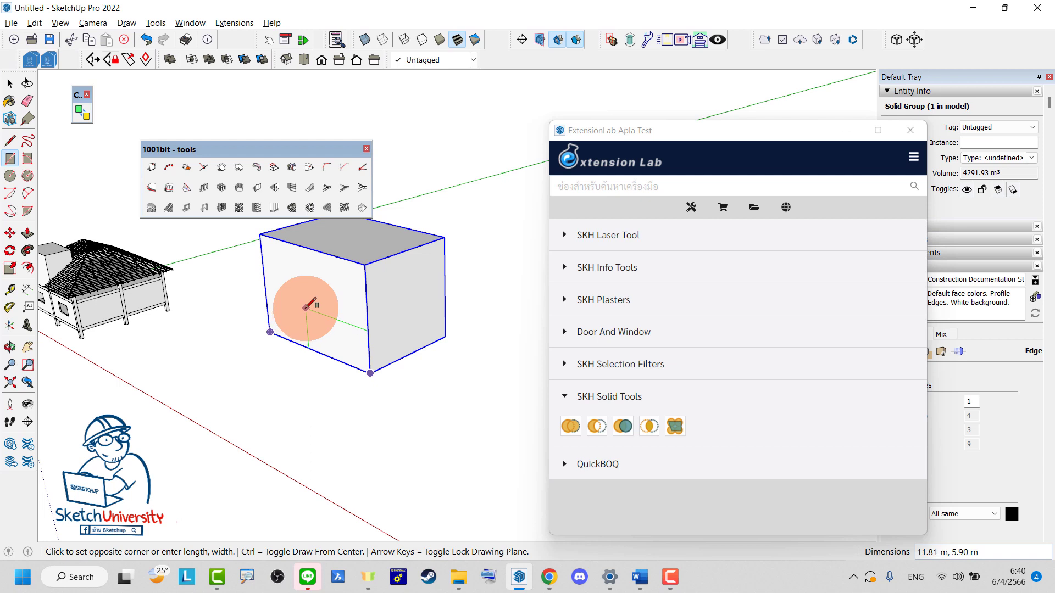
{"action": "key", "text": "p"}
{"action": "left_click", "coordinate": [337, 337]}
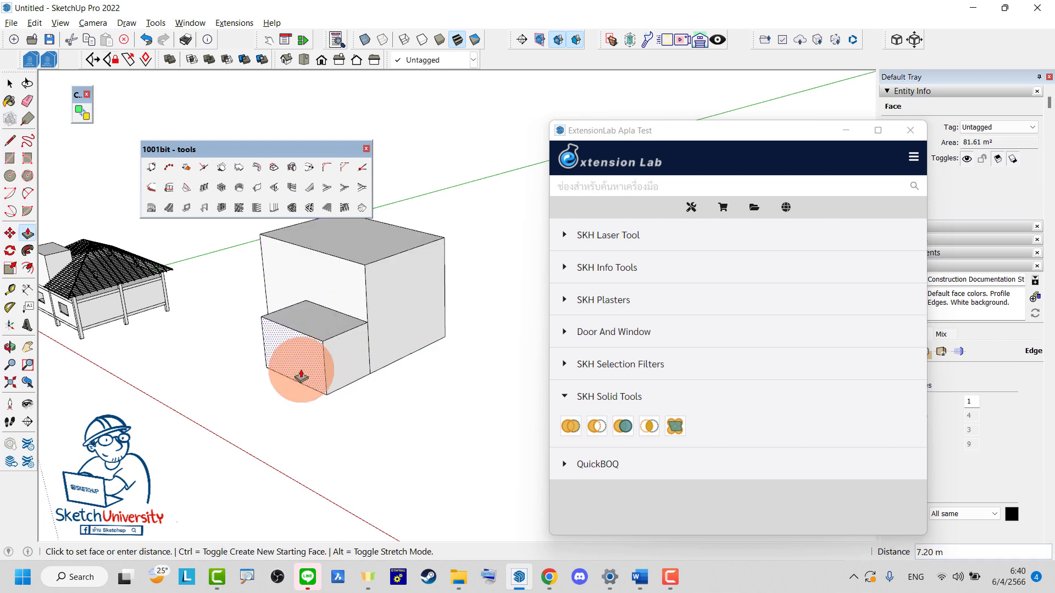
{"action": "left_click", "coordinate": [300, 379]}
{"action": "key", "text": "space"}
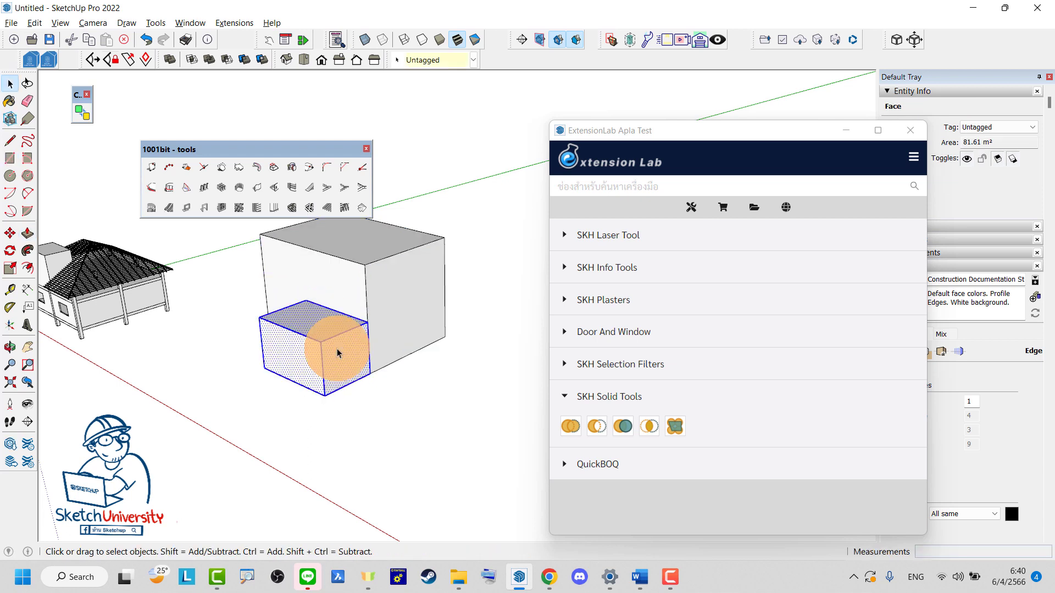
Orbit closer to the two boxes, then start and cancel a rectangle.
{"action": "middle_click_drag", "start_coordinate": [337, 353], "coordinate": [322, 423]}
{"action": "scroll", "coordinate": [299, 383], "scroll_direction": "up", "scroll_amount": 3}
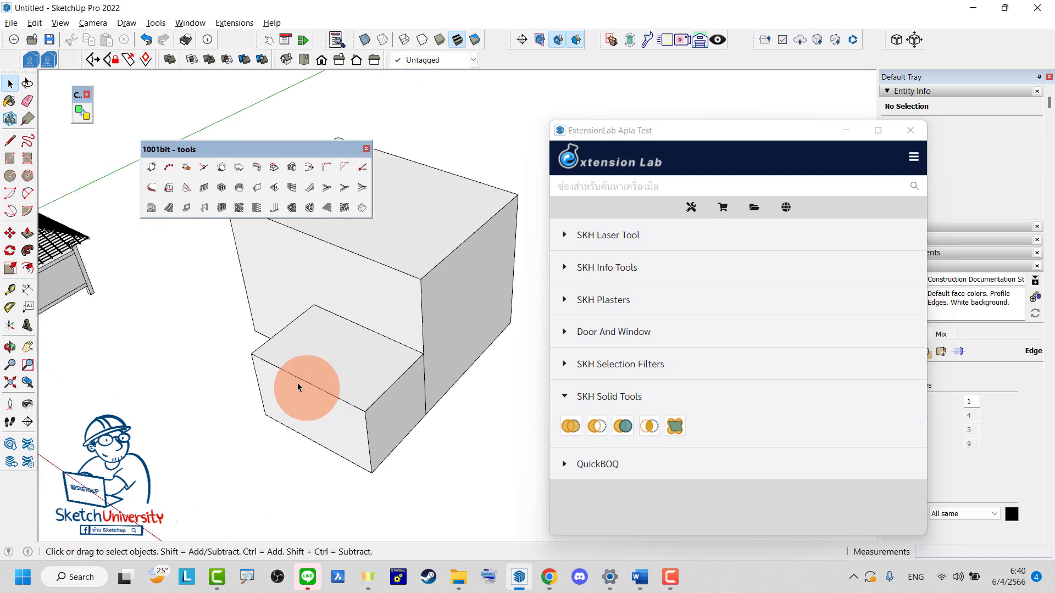
{"action": "key", "text": "r"}
{"action": "left_click", "coordinate": [252, 353]}
{"action": "key", "text": "space"}
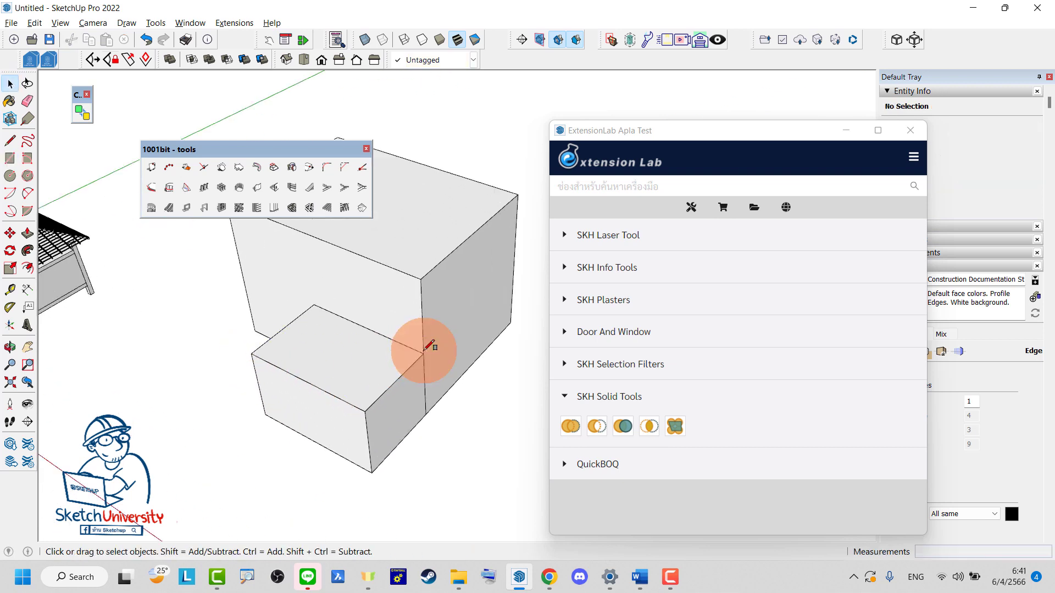
Generate a 1001bit hip roof on the low box's top face.
{"action": "left_click", "coordinate": [358, 213]}
{"action": "left_click", "coordinate": [176, 245]}
{"action": "left_click", "coordinate": [333, 348]}
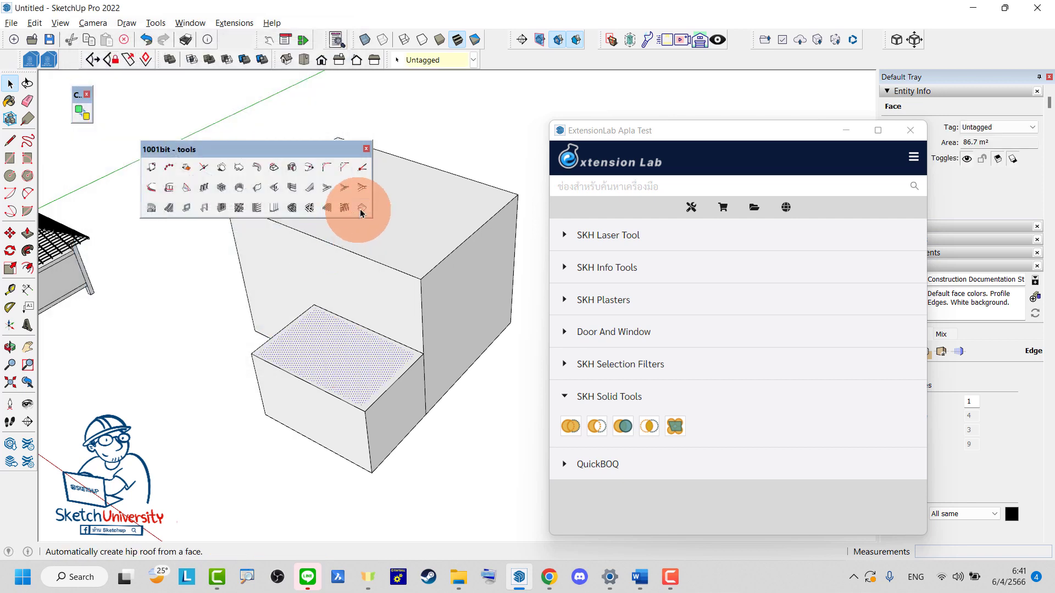
{"action": "left_click", "coordinate": [360, 209]}
{"action": "left_click", "coordinate": [132, 245]}
{"action": "mouse_move", "coordinate": [319, 389]}
{"action": "middle_mouse_down"}
{"action": "mouse_move", "coordinate": [522, 369]}
{"action": "mouse_move", "coordinate": [236, 348]}
{"action": "mouse_move", "coordinate": [429, 400]}
{"action": "mouse_move", "coordinate": [436, 424]}
{"action": "mouse_move", "coordinate": [391, 285]}
{"action": "mouse_move", "coordinate": [278, 252]}
{"action": "middle_mouse_up"}
Draw a rectangle across the tall box's top and generate a hip roof on it.
{"action": "left_click", "coordinate": [314, 334]}
{"action": "left_click", "coordinate": [375, 293]}
{"action": "key", "text": "r"}
{"action": "left_click", "coordinate": [267, 260]}
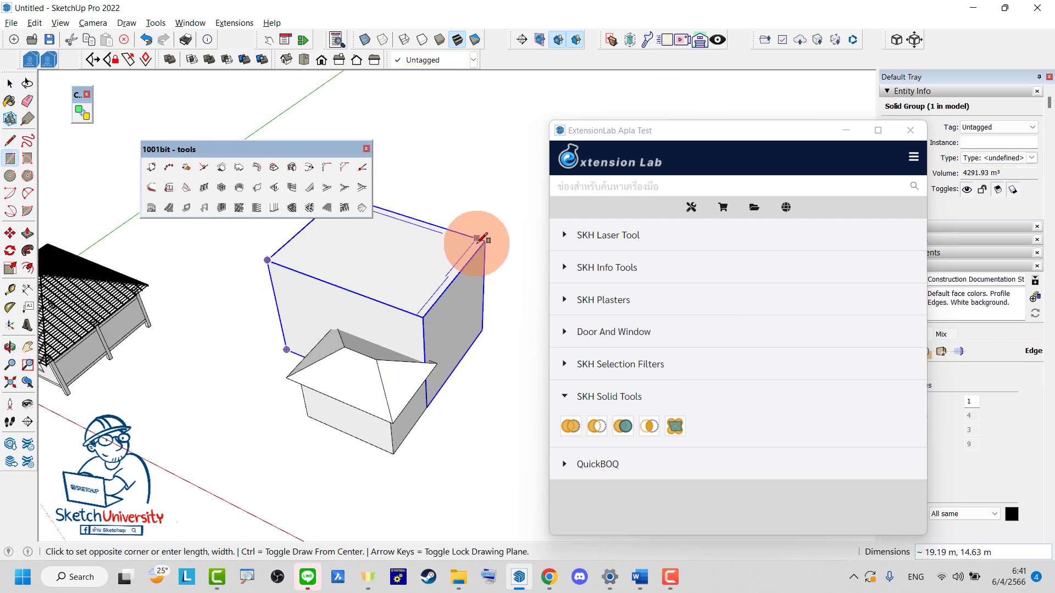
{"action": "left_click", "coordinate": [486, 238]}
{"action": "key", "text": "space"}
{"action": "left_click", "coordinate": [291, 224]}
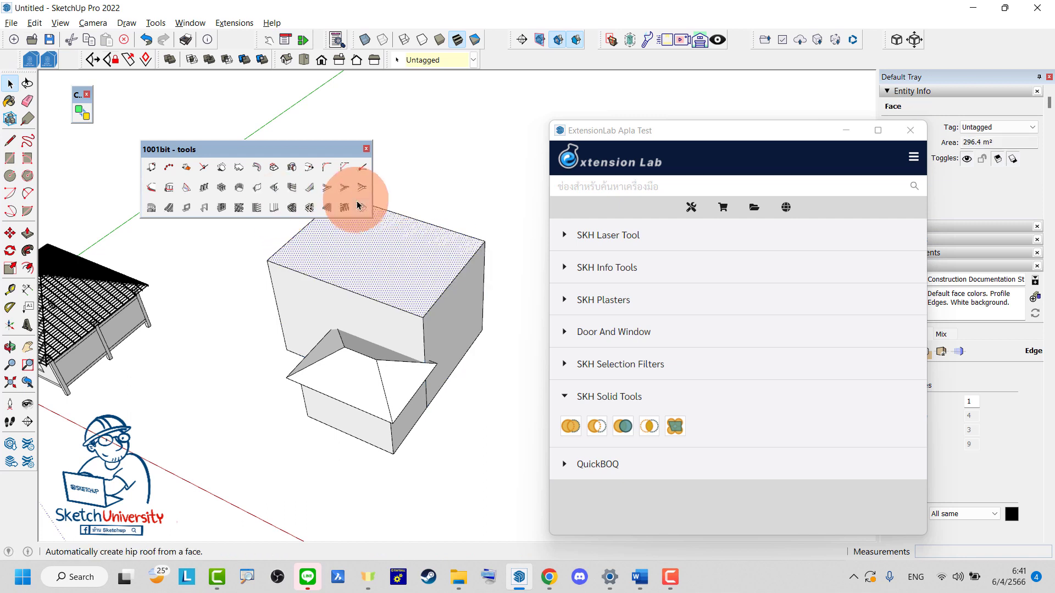
{"action": "left_click", "coordinate": [362, 208]}
{"action": "left_click", "coordinate": [110, 242]}
Orbit around both roofed boxes to inspect where the two roofs meet.
{"action": "mouse_move", "coordinate": [349, 353]}
{"action": "middle_mouse_down"}
{"action": "mouse_move", "coordinate": [434, 399]}
{"action": "mouse_move", "coordinate": [513, 497]}
{"action": "middle_mouse_up"}
{"action": "scroll", "coordinate": [393, 391], "scroll_direction": "up", "scroll_amount": 3}
{"action": "scroll", "coordinate": [494, 349], "scroll_direction": "up", "scroll_amount": 5}
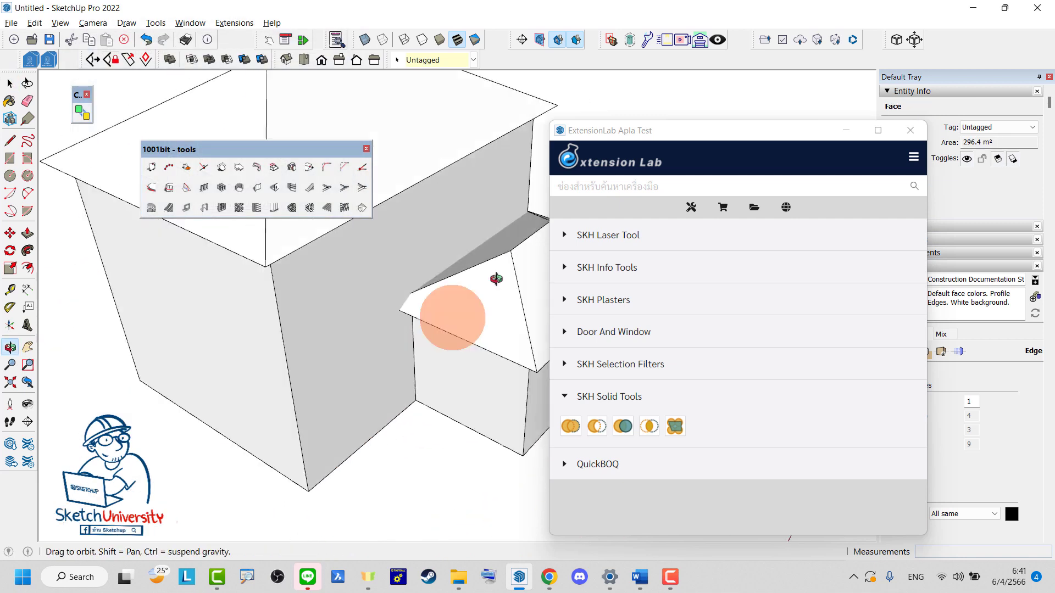
{"action": "middle_click_drag", "start_coordinate": [494, 348], "coordinate": [543, 268]}
{"action": "scroll", "coordinate": [305, 302], "scroll_direction": "down", "scroll_amount": 5}
{"action": "scroll", "coordinate": [412, 318], "scroll_direction": "down", "scroll_amount": 3}
{"action": "middle_click_drag", "start_coordinate": [412, 318], "coordinate": [452, 347]}
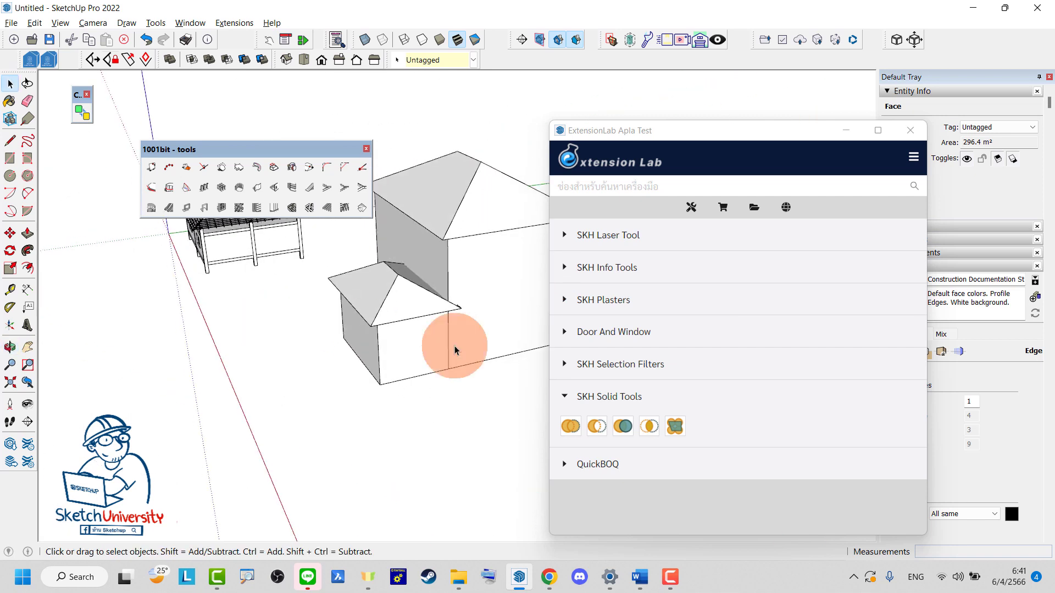
{"action": "scroll", "coordinate": [432, 310], "scroll_direction": "up", "scroll_amount": 3}
{"action": "mouse_move", "coordinate": [433, 309]}
{"action": "middle_mouse_down"}
{"action": "mouse_move", "coordinate": [284, 277]}
{"action": "mouse_move", "coordinate": [412, 332]}
{"action": "mouse_move", "coordinate": [353, 325]}
{"action": "mouse_move", "coordinate": [372, 322]}
{"action": "mouse_move", "coordinate": [325, 357]}
{"action": "middle_mouse_up"}
Move both low-box roof pieces 3.75 m along the green axis toward the tall box.
{"action": "scroll", "coordinate": [378, 321], "scroll_direction": "up", "scroll_amount": 2}
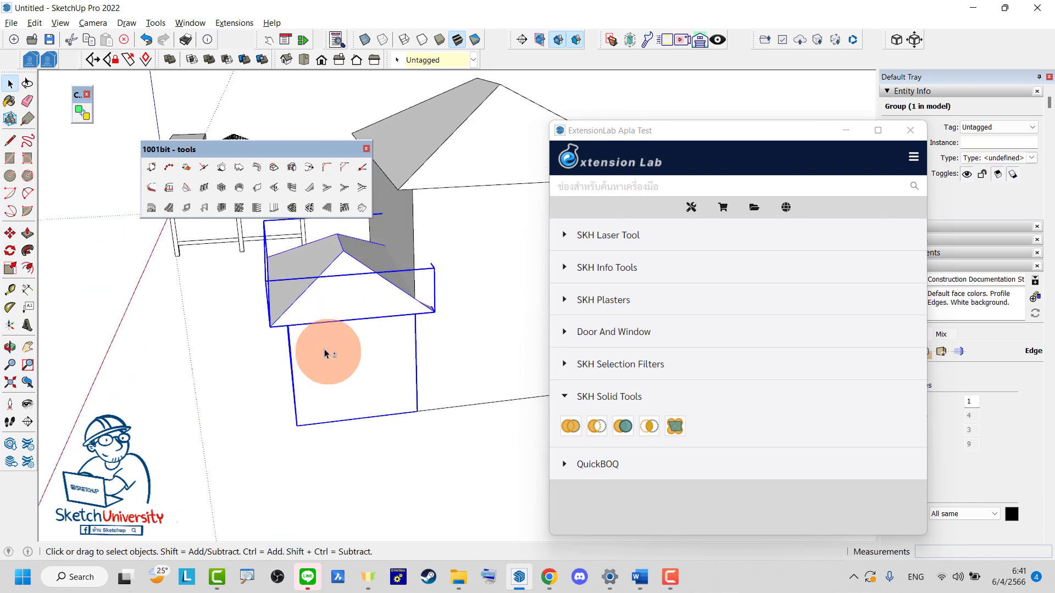
{"action": "left_click", "coordinate": [336, 266], "text": "ctrl"}
{"action": "scroll", "coordinate": [352, 269], "scroll_direction": "up", "scroll_amount": 2}
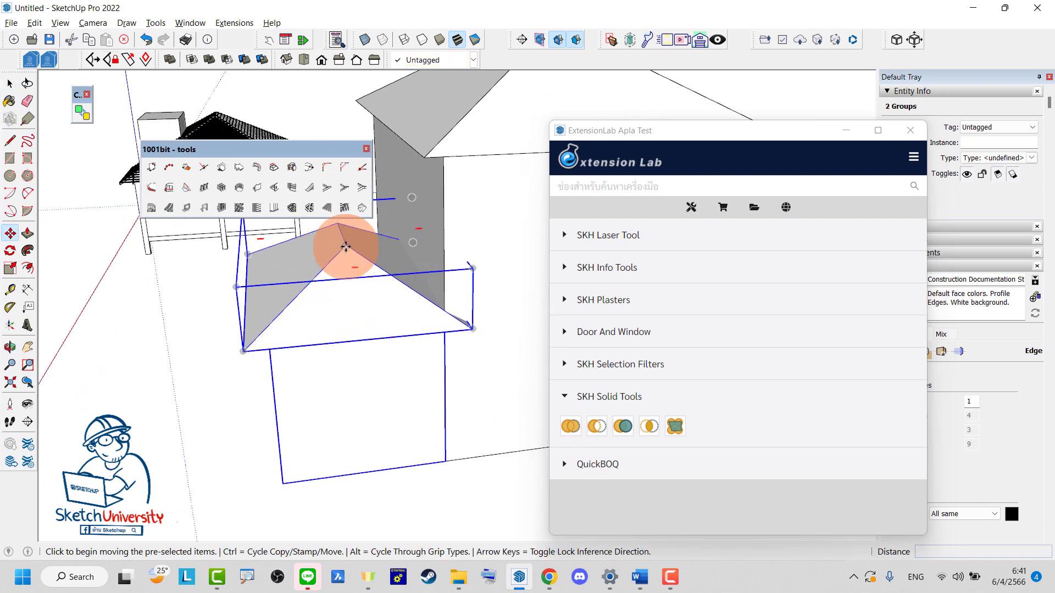
{"action": "left_click", "coordinate": [345, 246]}
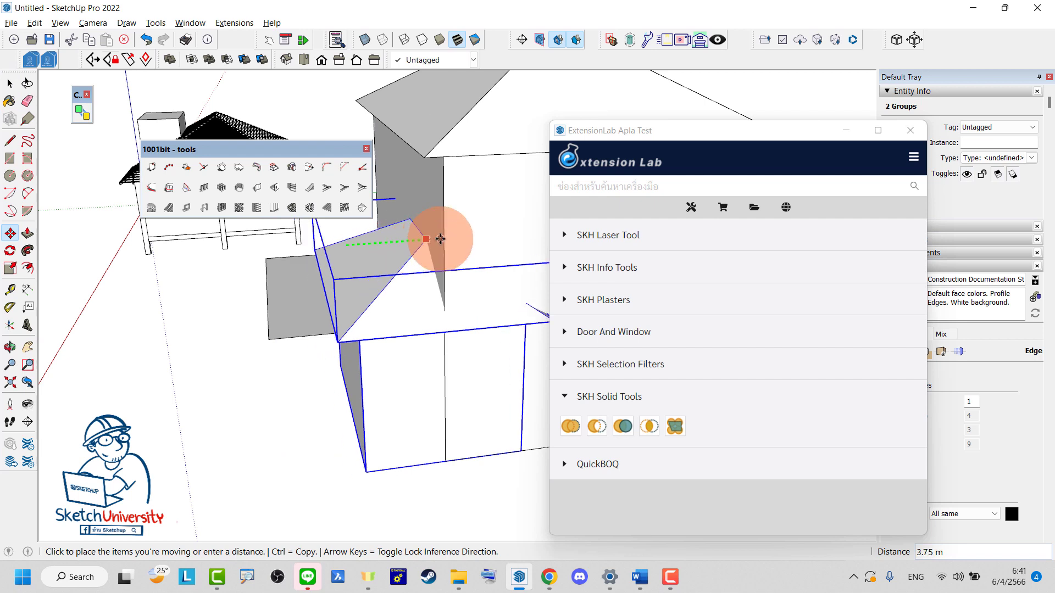
{"action": "middle_click_drag", "start_coordinate": [299, 295], "coordinate": [507, 313]}
{"action": "scroll", "coordinate": [385, 357], "scroll_direction": "down", "scroll_amount": 3}
{"action": "left_click", "coordinate": [260, 401]}
{"action": "mouse_move", "coordinate": [384, 391]}
{"action": "middle_mouse_down"}
{"action": "mouse_move", "coordinate": [493, 416]}
{"action": "mouse_move", "coordinate": [377, 345]}
{"action": "middle_mouse_up"}
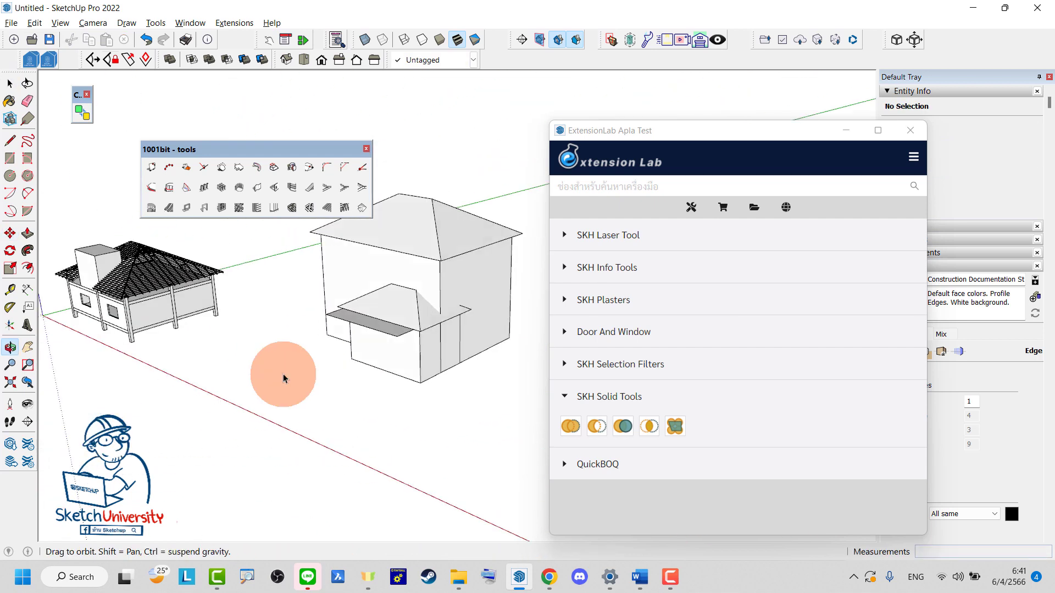
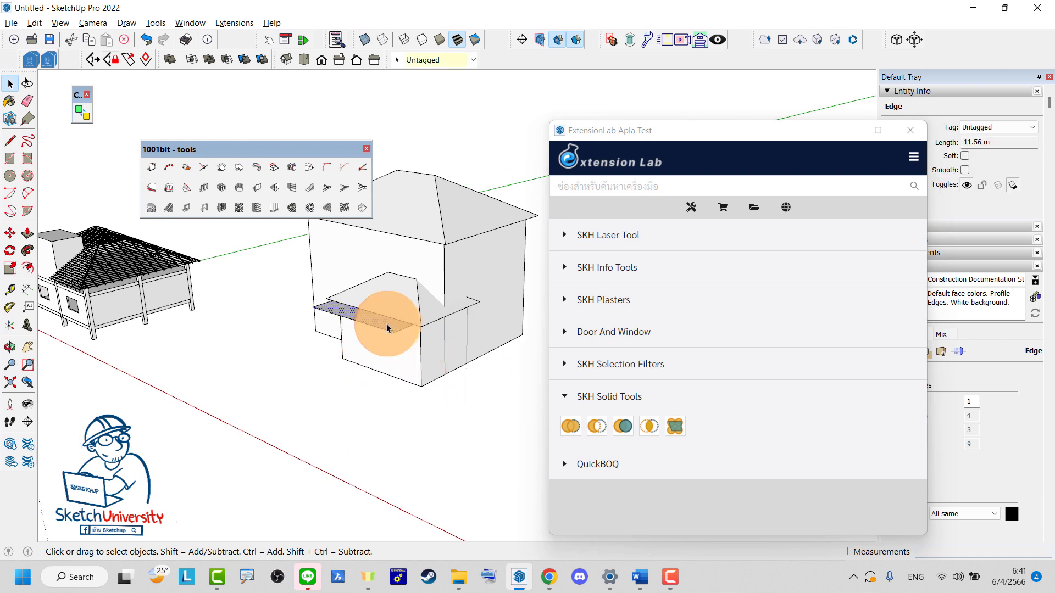
Generate 1001bit rafters and battens at 1.00 m and 0.30 m spacing on the main hip roof.
{"action": "mouse_move", "coordinate": [483, 353]}
{"action": "middle_mouse_down"}
{"action": "mouse_move", "coordinate": [451, 403]}
{"action": "mouse_move", "coordinate": [189, 353]}
{"action": "middle_mouse_up"}
{"action": "double_click", "coordinate": [419, 341]}
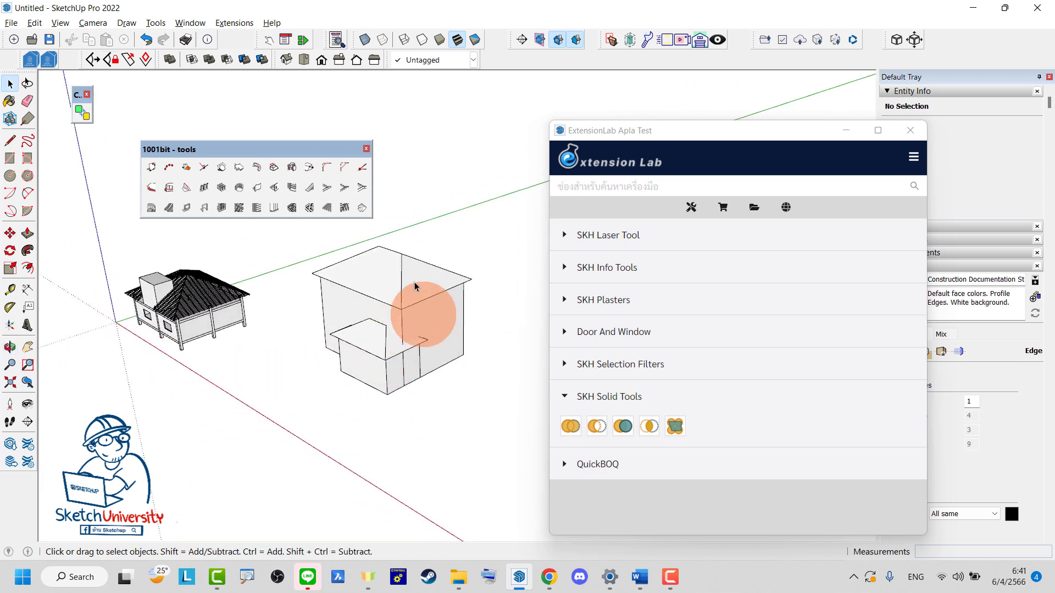
{"action": "triple_click", "coordinate": [411, 279]}
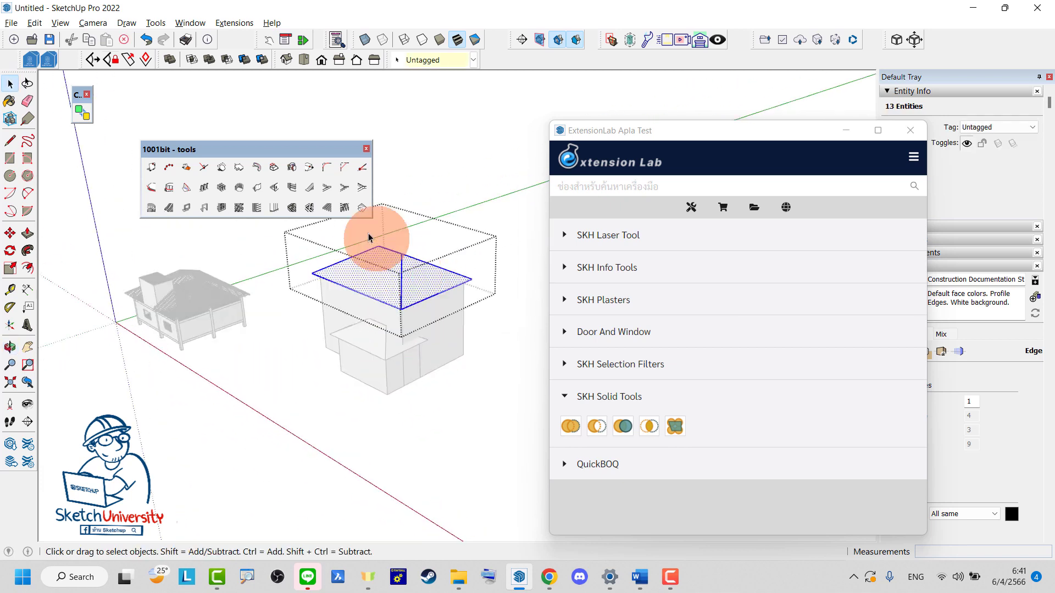
{"action": "left_click", "coordinate": [347, 213]}
{"action": "left_click", "coordinate": [215, 357]}
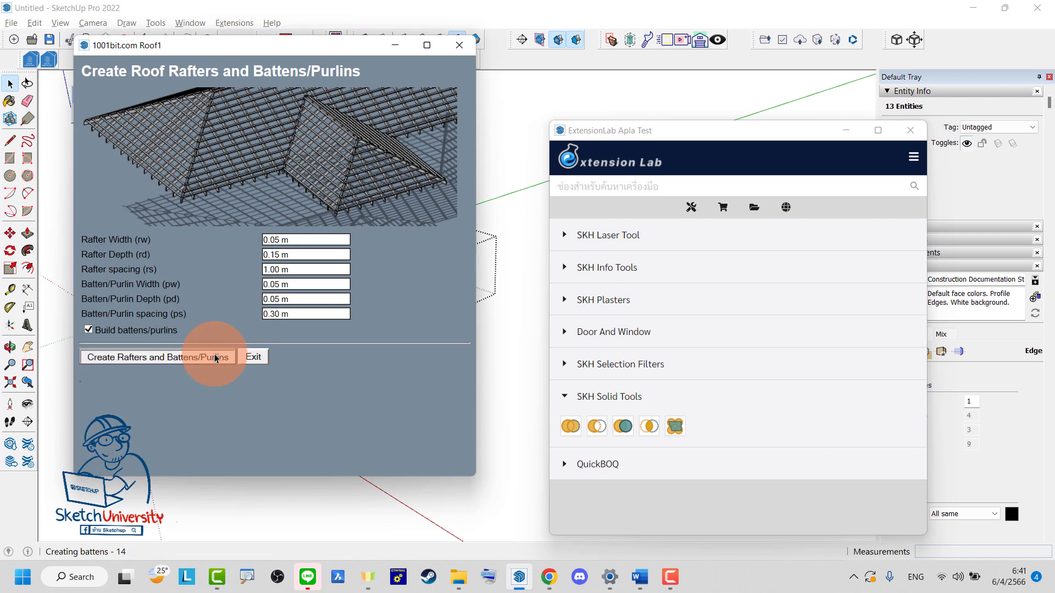
{"action": "scroll", "coordinate": [484, 478], "scroll_direction": "up", "scroll_amount": 2}
{"action": "scroll", "coordinate": [480, 480], "scroll_direction": "down", "scroll_amount": 2}
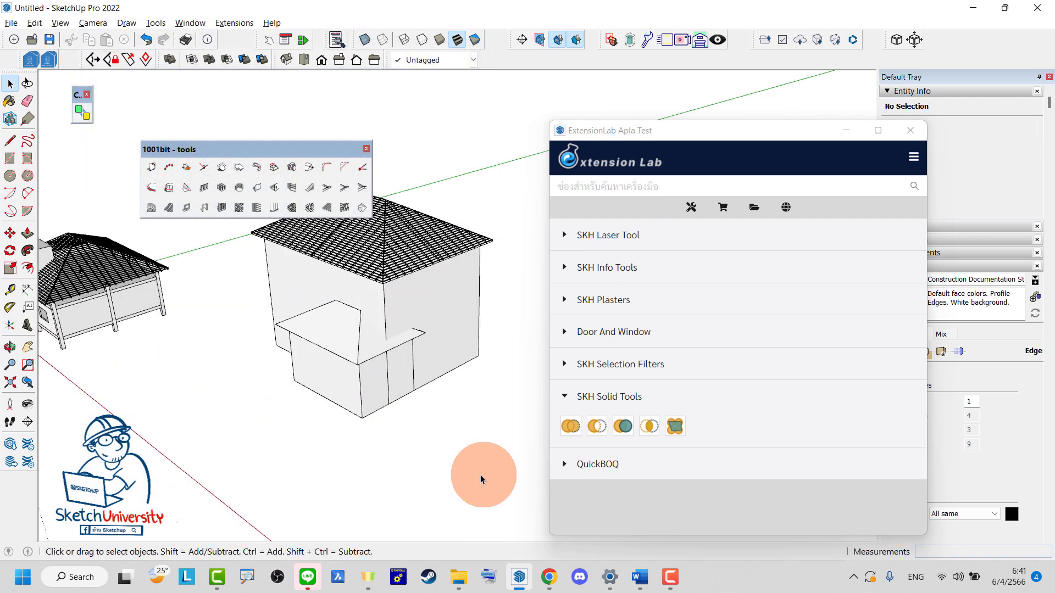
{"action": "scroll", "coordinate": [385, 396], "scroll_direction": "up", "scroll_amount": 2}
{"action": "double_click", "coordinate": [329, 329]}
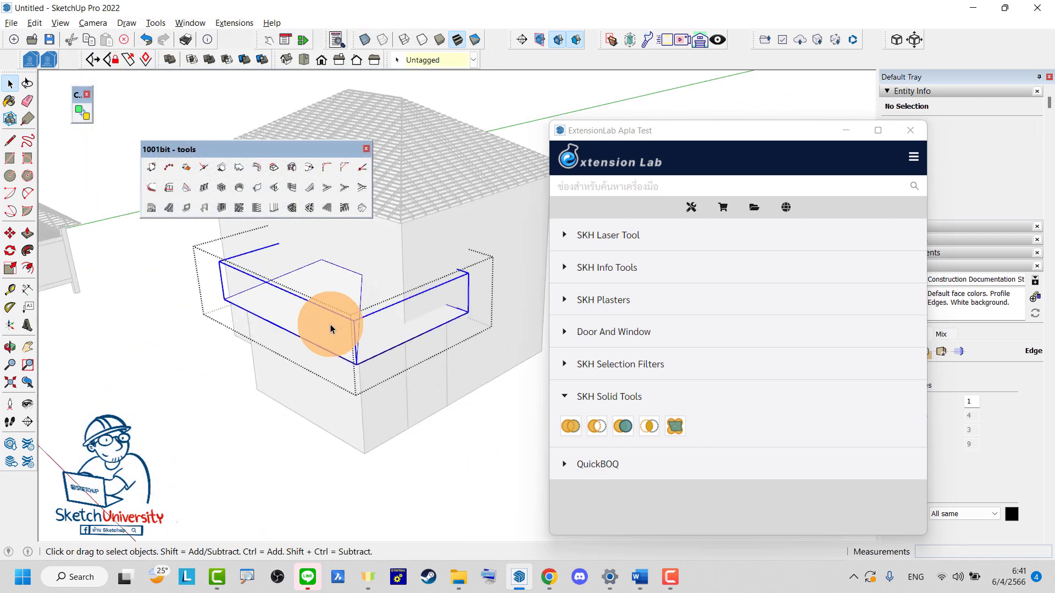
Create a 1001bit hip roof over the porch with 30° pitch and 1.00 m overhang, then exit the group.
{"action": "left_click", "coordinate": [363, 211]}
{"action": "left_click", "coordinate": [147, 245]}
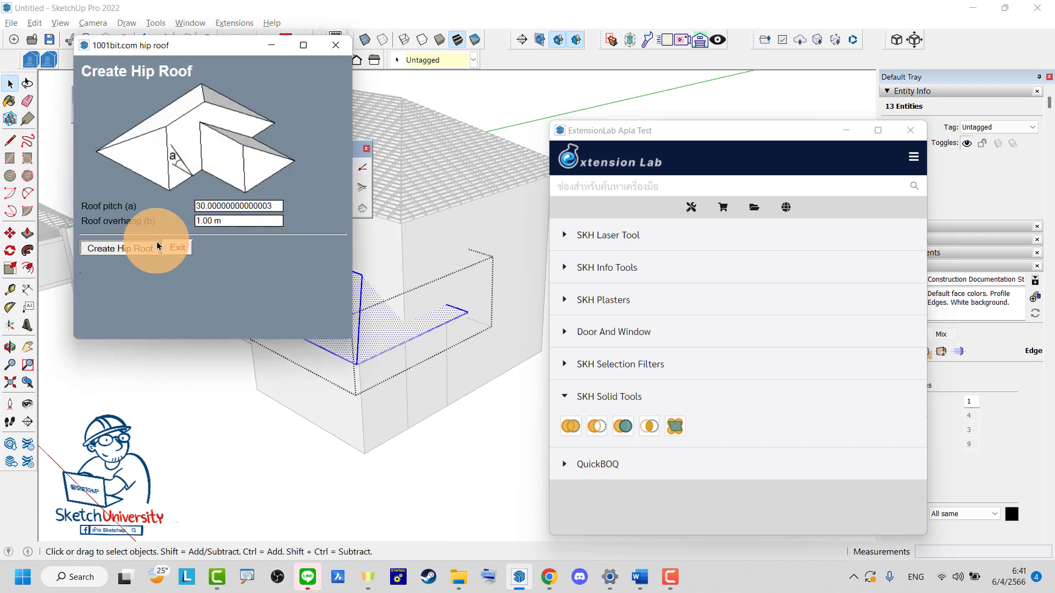
{"action": "left_click", "coordinate": [266, 225]}
{"action": "middle_click_drag", "start_coordinate": [267, 328], "coordinate": [372, 397]}
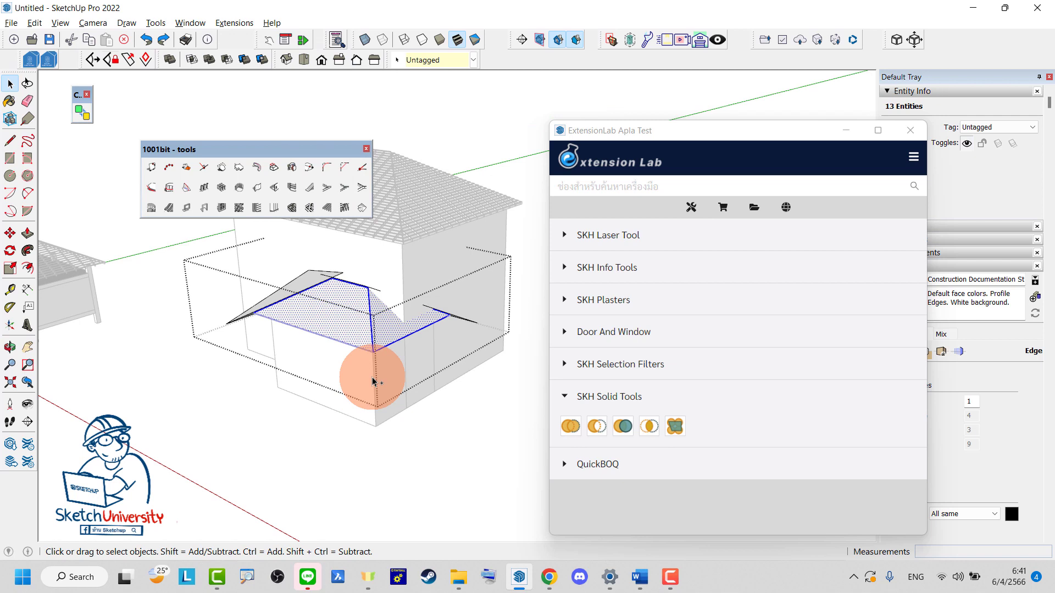
{"action": "mouse_move", "coordinate": [388, 435]}
{"action": "middle_mouse_down"}
{"action": "mouse_move", "coordinate": [389, 447]}
{"action": "mouse_move", "coordinate": [349, 348]}
{"action": "mouse_move", "coordinate": [243, 419]}
{"action": "mouse_move", "coordinate": [358, 285]}
{"action": "mouse_move", "coordinate": [319, 303]}
{"action": "mouse_move", "coordinate": [418, 275]}
{"action": "middle_mouse_up"}
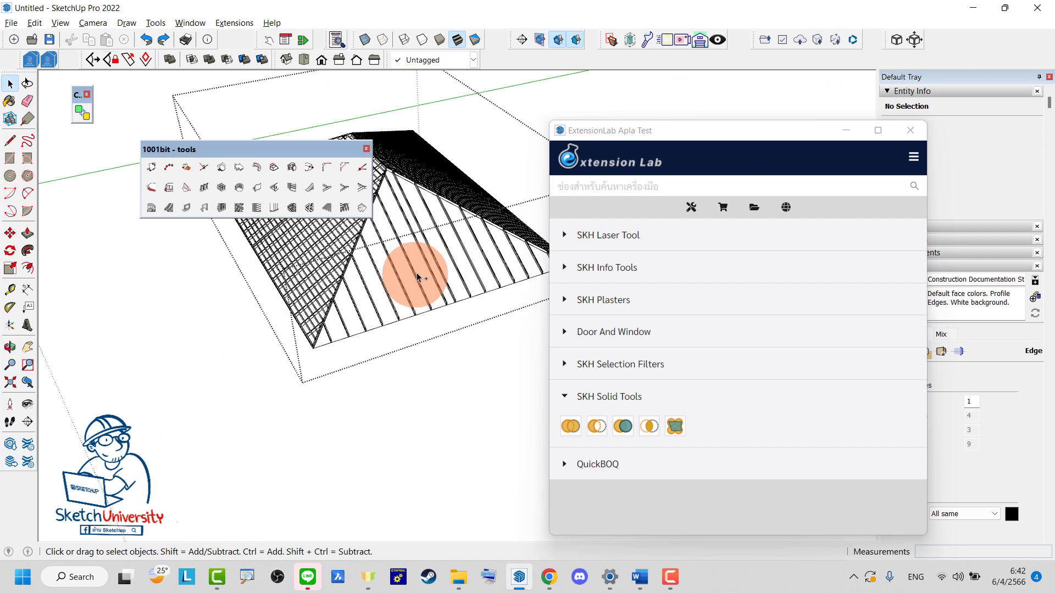
{"action": "key", "text": "Escape"}
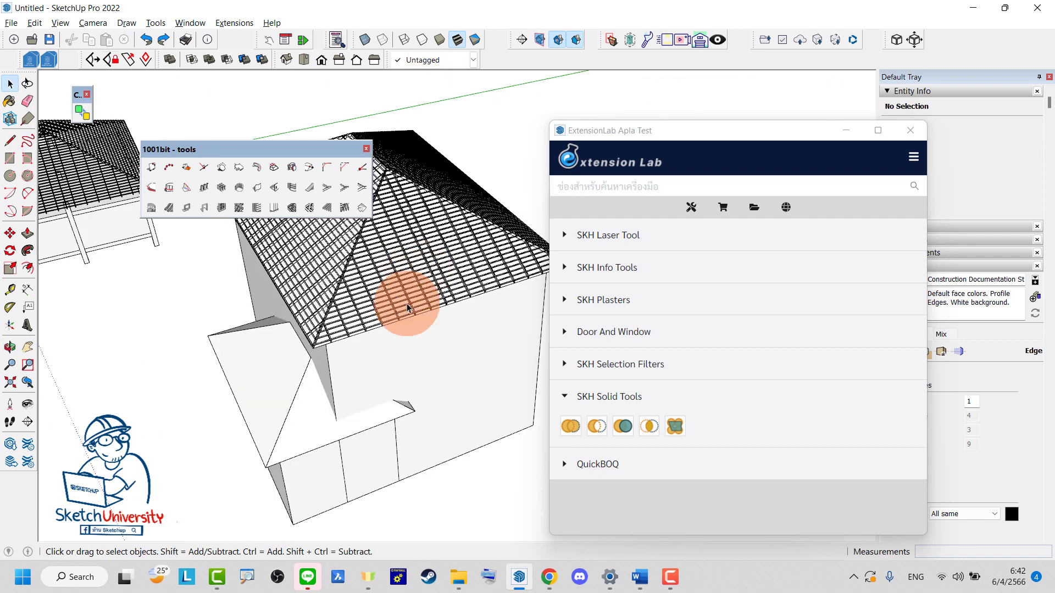
Open the porch roof group, select its faces and preview the roof framing generator.
{"action": "double_click", "coordinate": [264, 378]}
{"action": "triple_click", "coordinate": [264, 378]}
{"action": "mouse_move", "coordinate": [264, 378]}
{"action": "middle_mouse_down"}
{"action": "mouse_move", "coordinate": [347, 287]}
{"action": "mouse_move", "coordinate": [390, 329]}
{"action": "middle_mouse_up"}
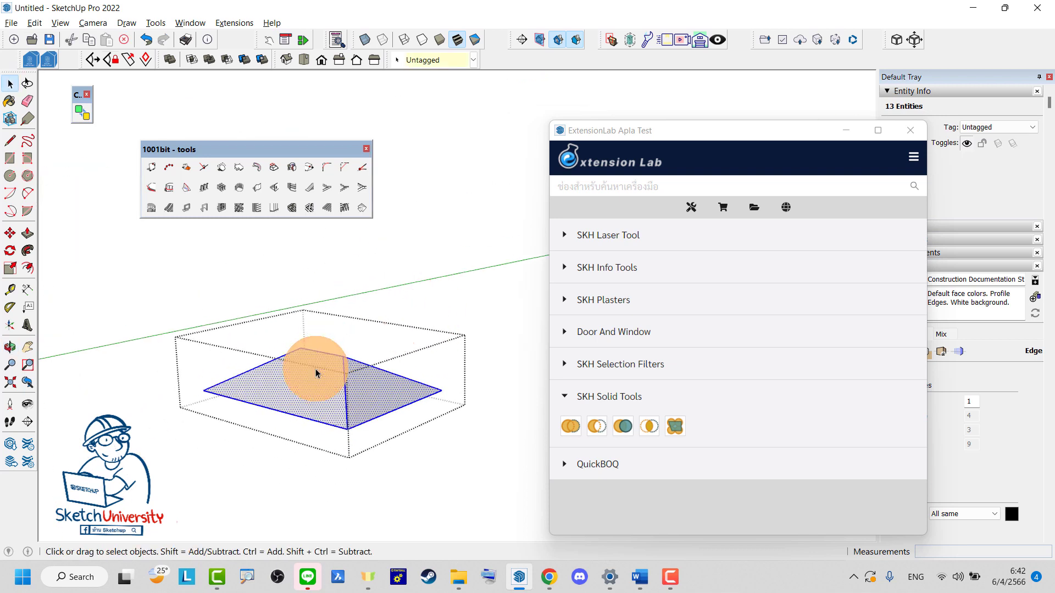
{"action": "left_click", "coordinate": [345, 209]}
{"action": "left_click", "coordinate": [344, 208]}
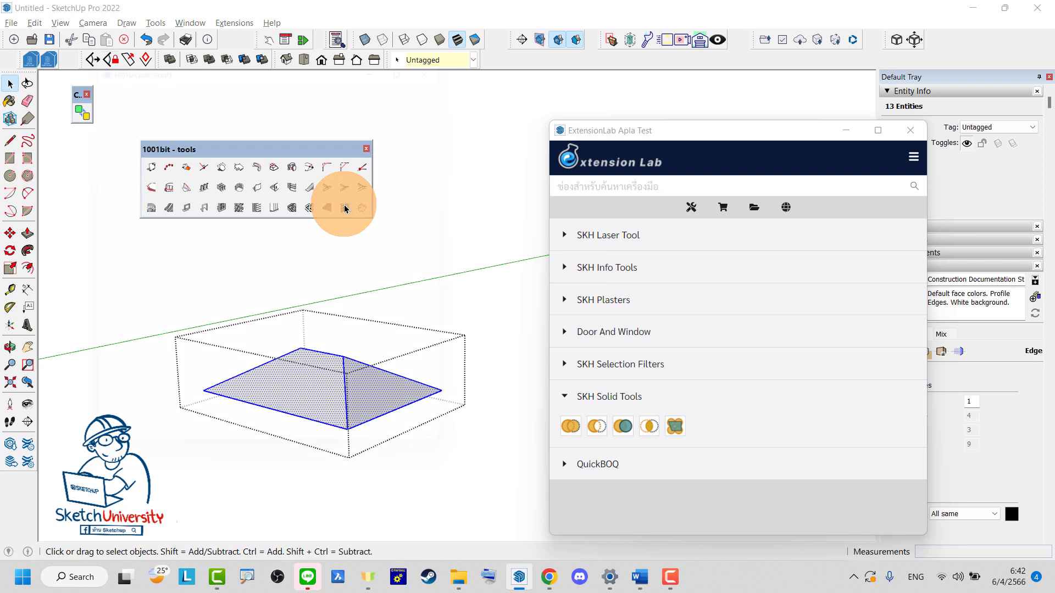
{"action": "left_click", "coordinate": [463, 47]}
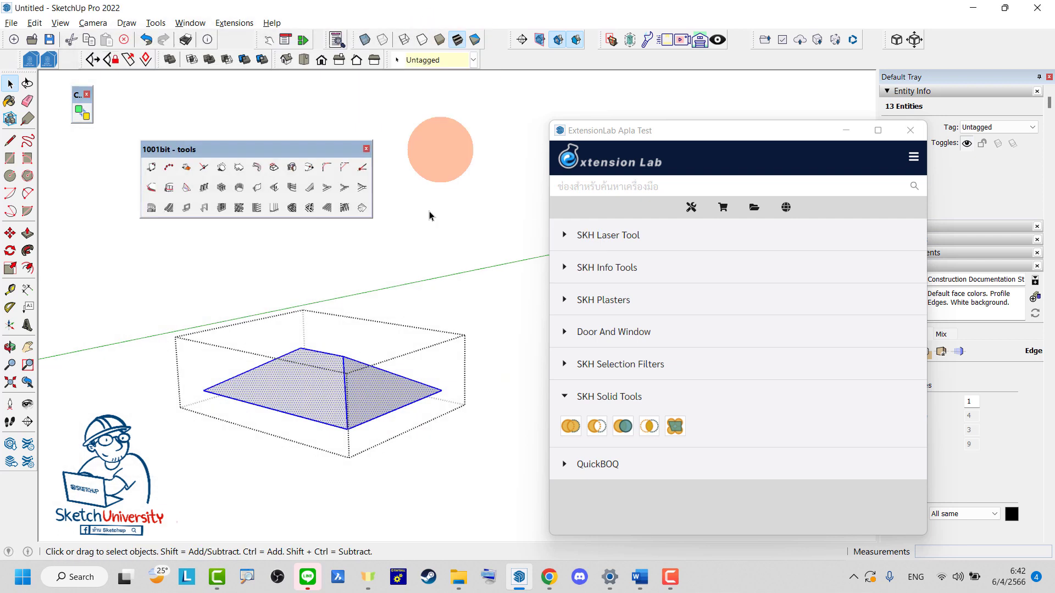
Select the triangular porch roof face and generate rafters and battens on it.
{"action": "left_click_drag", "start_coordinate": [322, 126], "coordinate": [306, 236]}
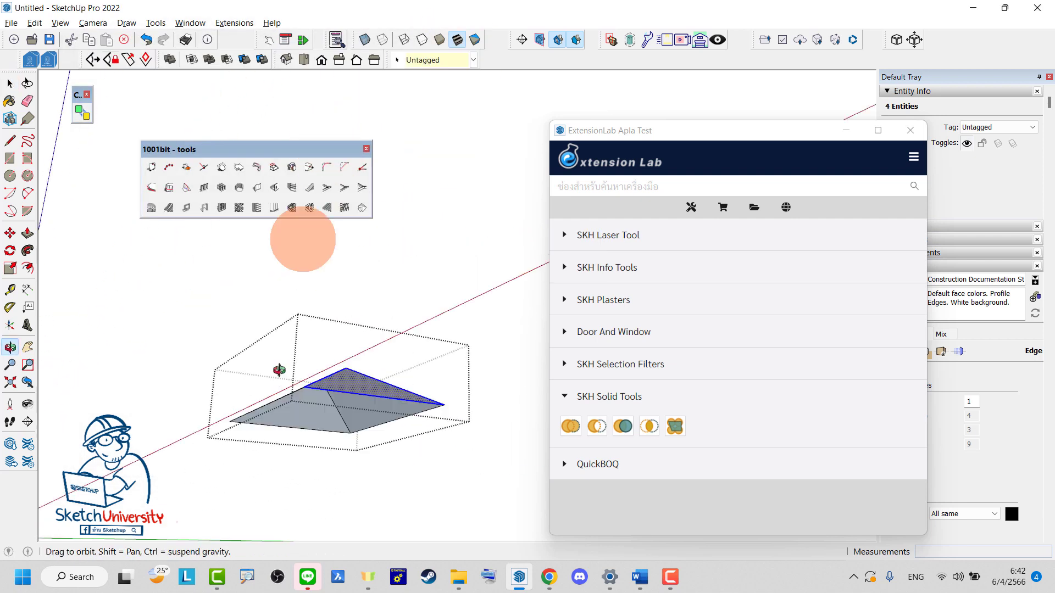
{"action": "key", "text": "space"}
{"action": "left_click", "coordinate": [339, 373]}
{"action": "left_click", "coordinate": [344, 208]}
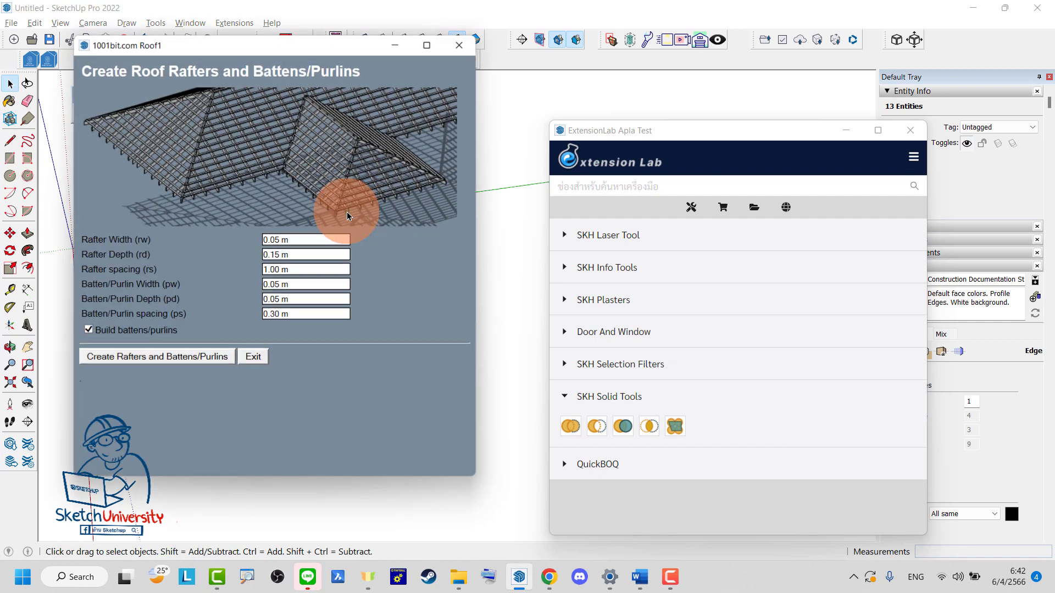
{"action": "left_click", "coordinate": [199, 358]}
{"action": "middle_click_drag", "start_coordinate": [200, 360], "coordinate": [353, 400]}
{"action": "scroll", "coordinate": [341, 419], "scroll_direction": "up", "scroll_amount": 3}
{"action": "scroll", "coordinate": [334, 423], "scroll_direction": "up", "scroll_amount": 2}
Delete the solid porch roof faces beneath the new framing.
{"action": "key", "text": "Delete"}
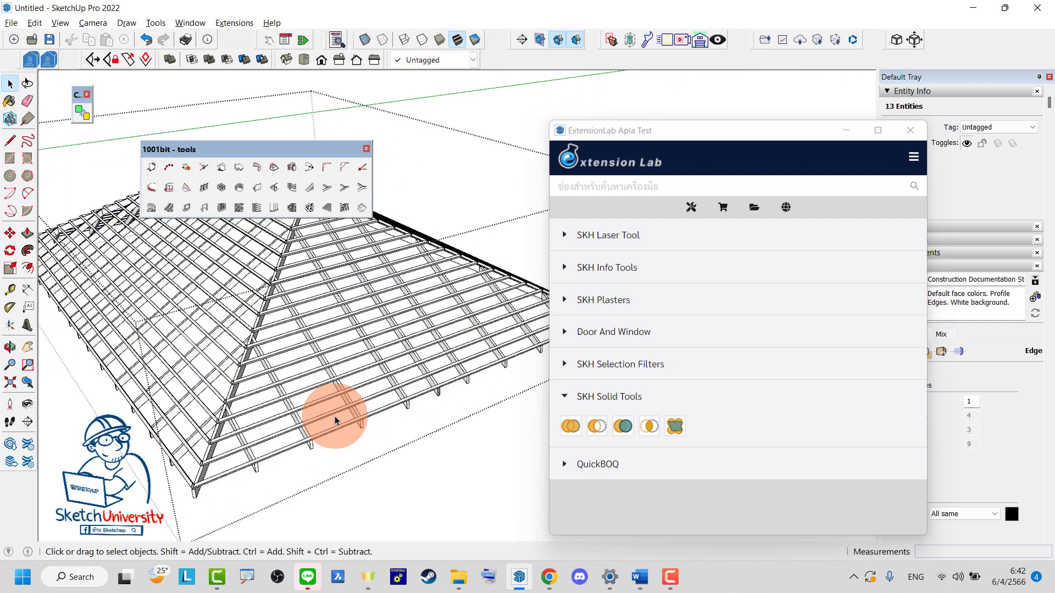
{"action": "middle_click_drag", "start_coordinate": [374, 388], "coordinate": [345, 426]}
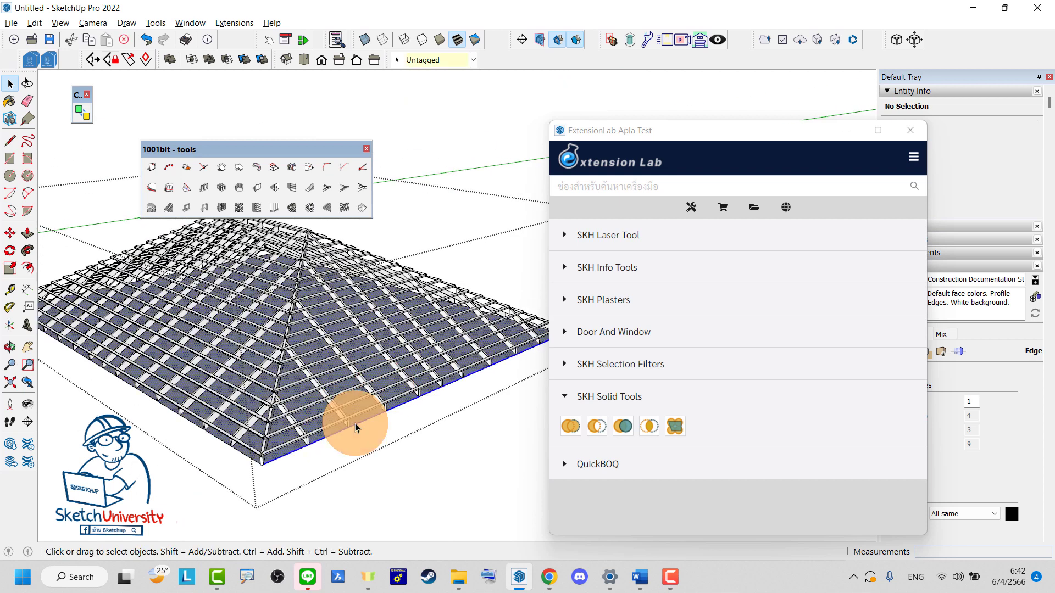
{"action": "scroll", "coordinate": [351, 420], "scroll_direction": "up", "scroll_amount": 5}
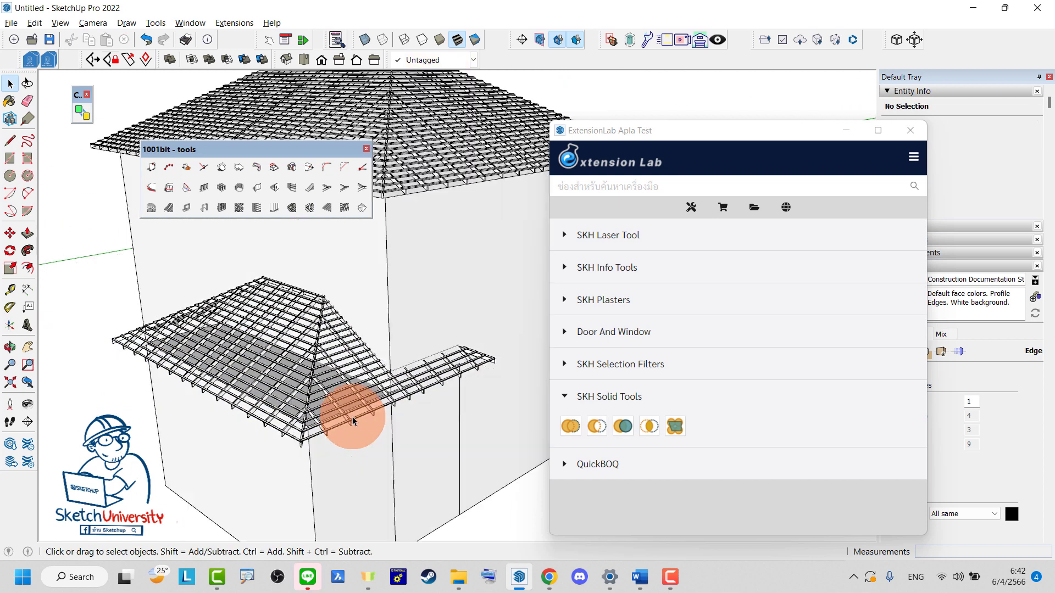
{"action": "scroll", "coordinate": [341, 422], "scroll_direction": "down", "scroll_amount": 5}
{"action": "scroll", "coordinate": [324, 423], "scroll_direction": "down", "scroll_amount": 3}
Try SKH Face Trim with nothing selected and dismiss the select-target-solids warning.
{"action": "middle_click_drag", "start_coordinate": [314, 424], "coordinate": [375, 387]}
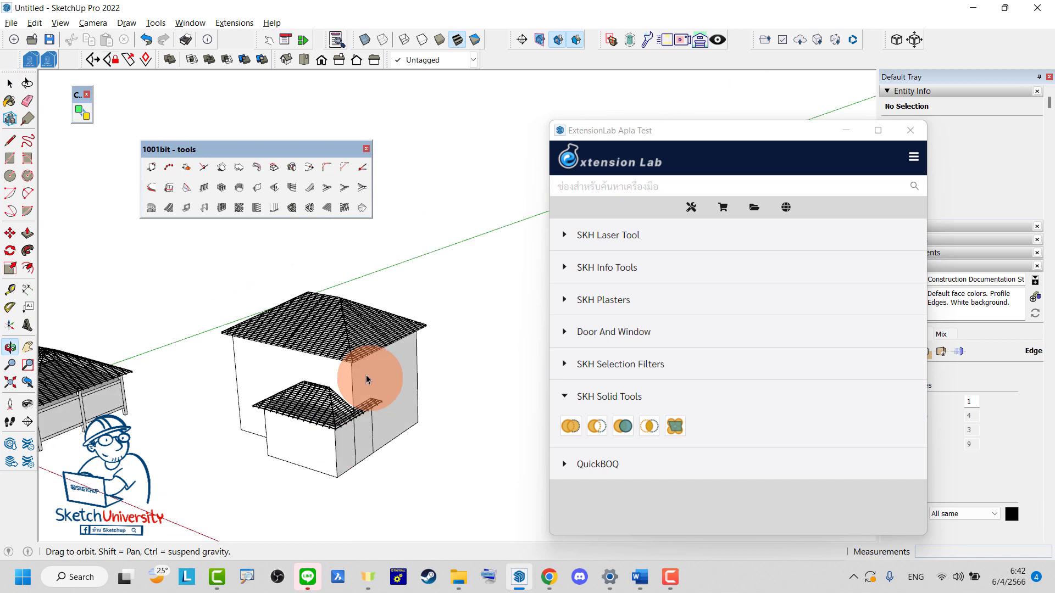
{"action": "middle_click_drag", "start_coordinate": [492, 254], "coordinate": [414, 346]}
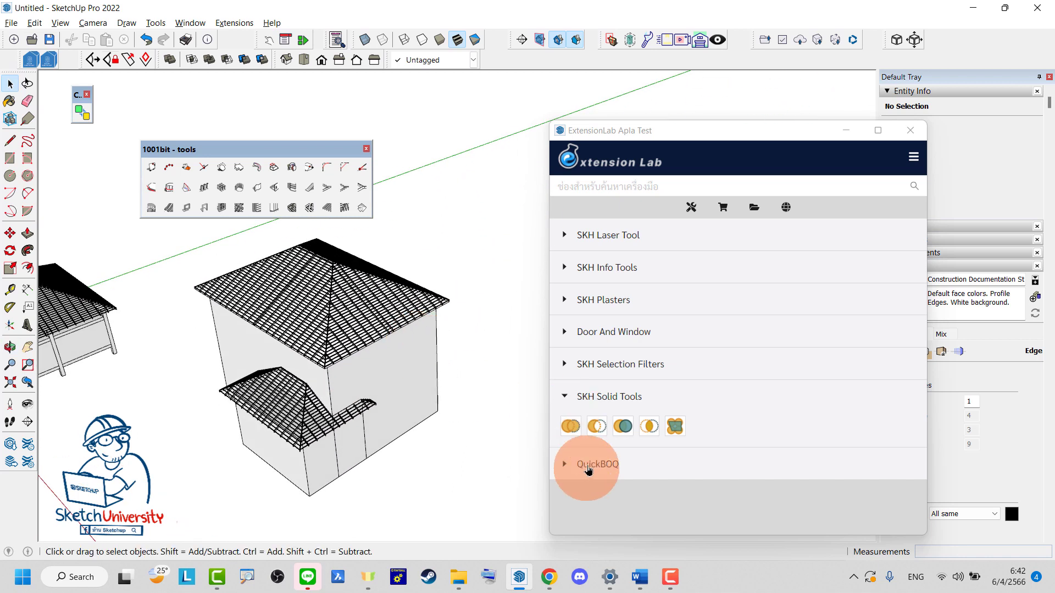
{"action": "left_click", "coordinate": [675, 427]}
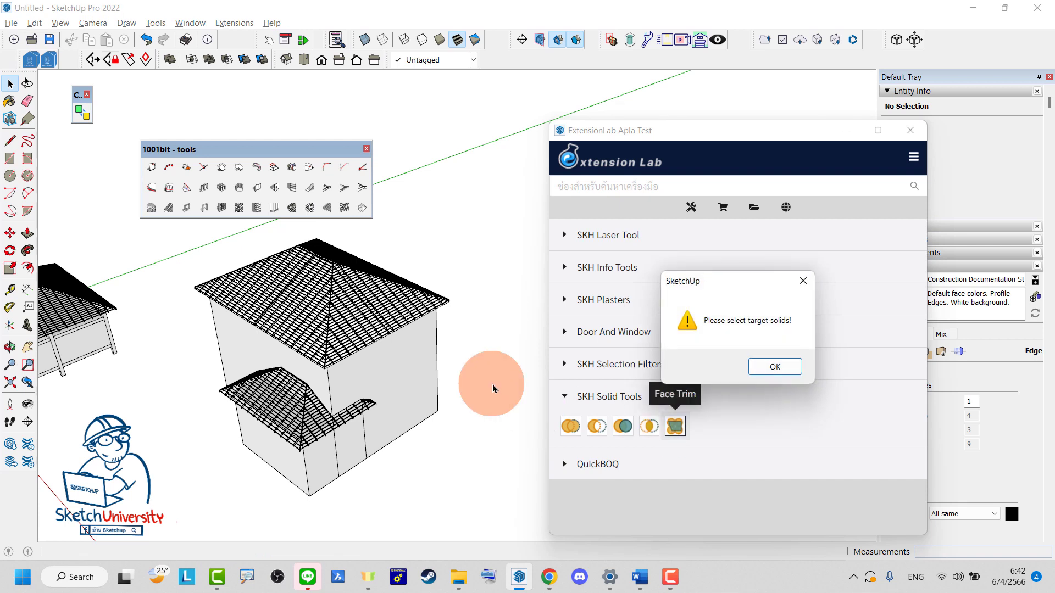
{"action": "left_click", "coordinate": [775, 366]}
{"action": "scroll", "coordinate": [417, 419], "scroll_direction": "up", "scroll_amount": 3}
Face-trim the porch roof group using the house as the cutter.
{"action": "left_click", "coordinate": [226, 394]}
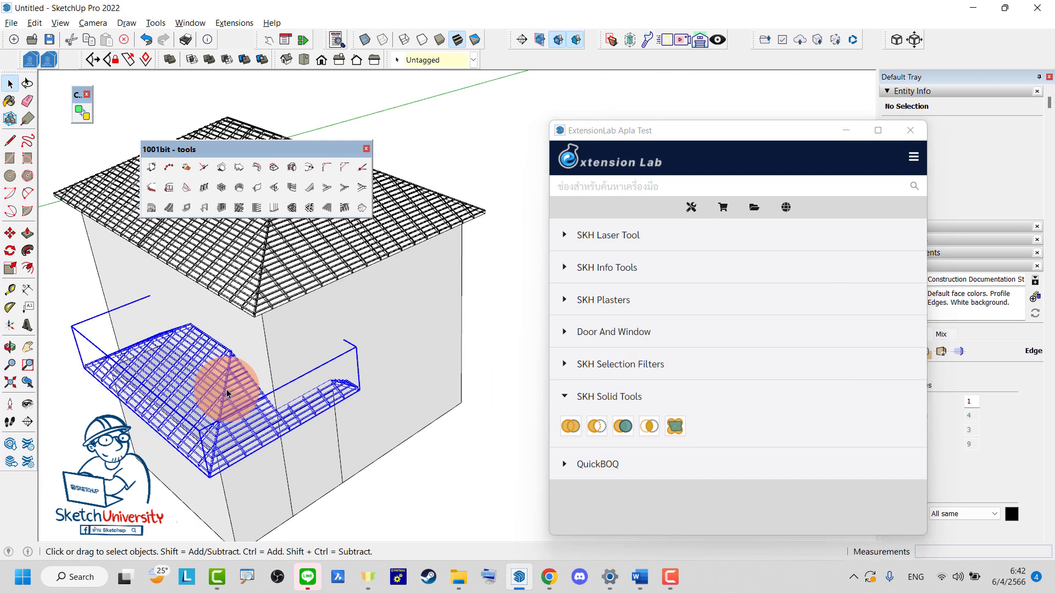
{"action": "left_click", "coordinate": [674, 427]}
{"action": "scroll", "coordinate": [345, 276], "scroll_direction": "up", "scroll_amount": 5}
{"action": "left_click", "coordinate": [343, 274]}
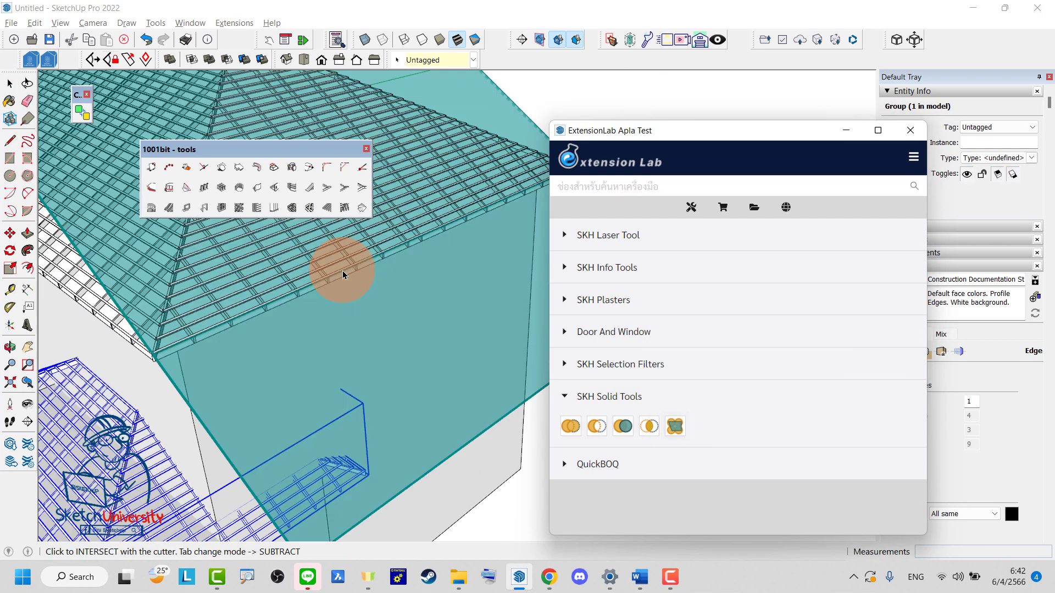
{"action": "mouse_move", "coordinate": [343, 274]}
{"action": "middle_mouse_down"}
{"action": "mouse_move", "coordinate": [306, 265]}
{"action": "mouse_move", "coordinate": [275, 304]}
{"action": "mouse_move", "coordinate": [235, 314]}
{"action": "middle_mouse_up"}
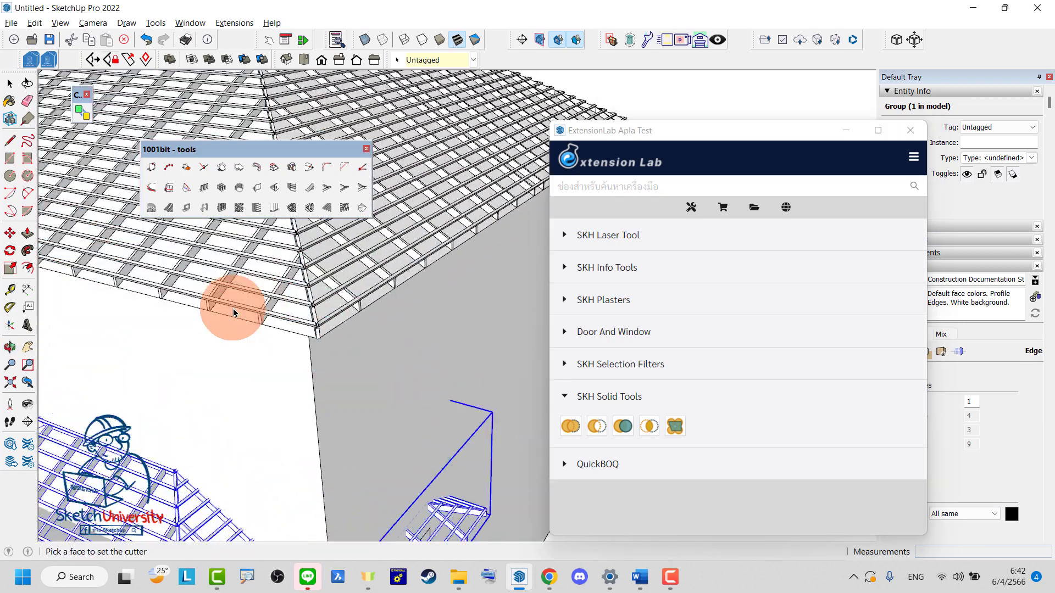
{"action": "scroll", "coordinate": [318, 287], "scroll_direction": "down", "scroll_amount": 5}
{"action": "scroll", "coordinate": [320, 289], "scroll_direction": "up", "scroll_amount": 5}
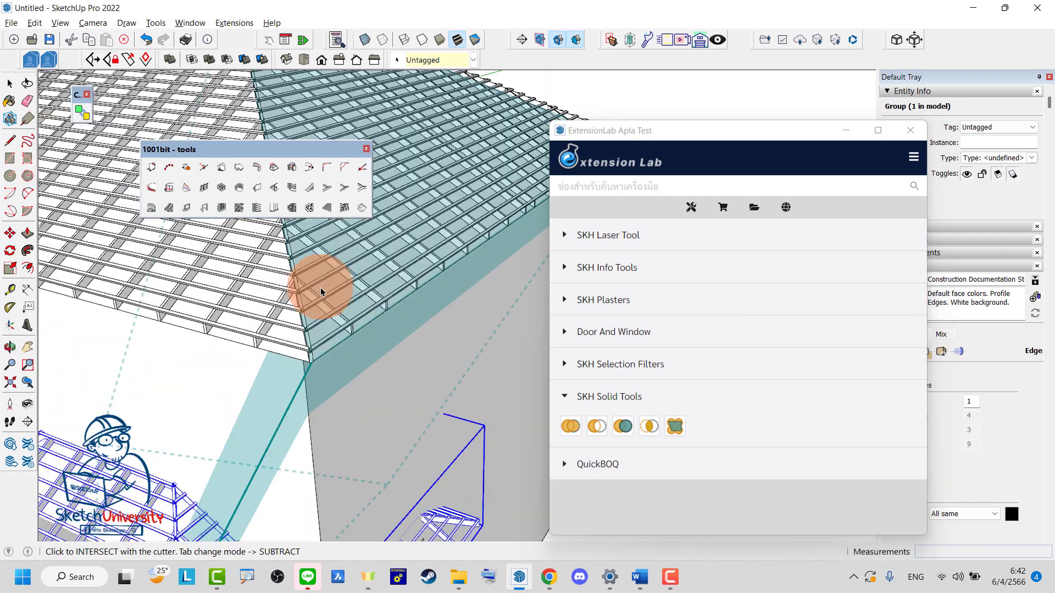
{"action": "scroll", "coordinate": [325, 284], "scroll_direction": "down", "scroll_amount": 5}
{"action": "left_click", "coordinate": [420, 277]}
{"action": "scroll", "coordinate": [319, 274], "scroll_direction": "down", "scroll_amount": 3}
{"action": "scroll", "coordinate": [331, 322], "scroll_direction": "down", "scroll_amount": 2}
Move the porch roof group up to a new height.
{"action": "key", "text": "m"}
{"action": "left_click", "coordinate": [379, 276]}
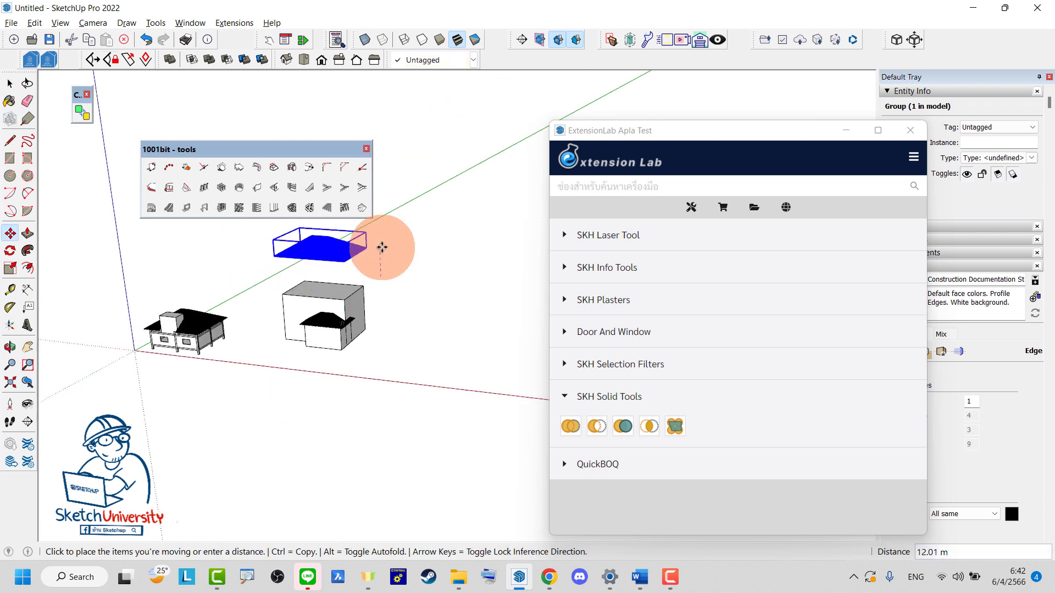
{"action": "left_click", "coordinate": [382, 249]}
{"action": "key", "text": "space"}
{"action": "scroll", "coordinate": [447, 348], "scroll_direction": "up", "scroll_amount": 3}
{"action": "scroll", "coordinate": [330, 325], "scroll_direction": "up", "scroll_amount": 3}
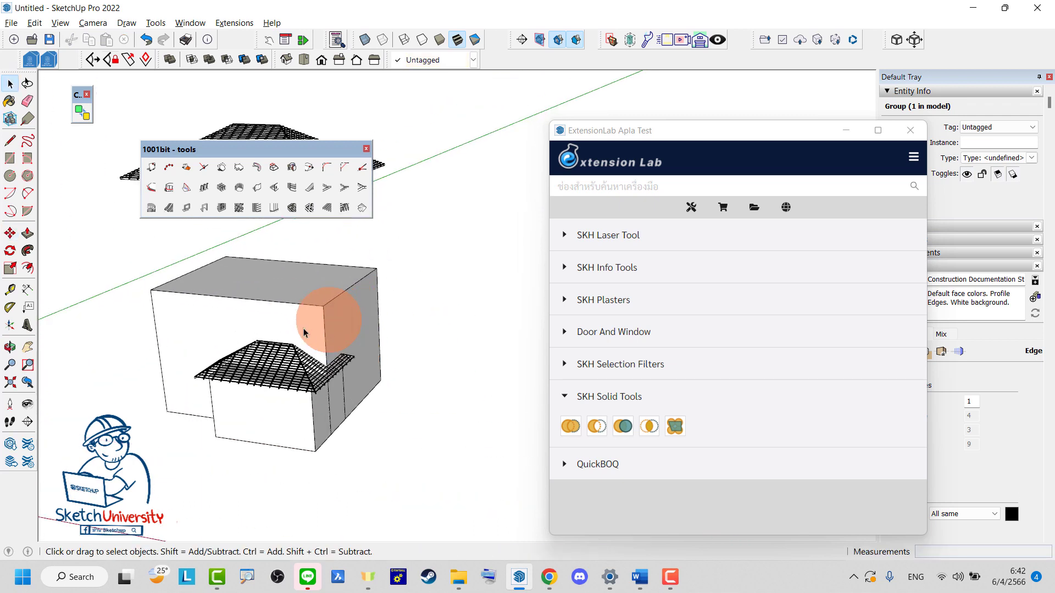
Subtract the large box from the roof group with SKH Solid Tools and inspect the cut.
{"action": "key", "text": "Escape"}
{"action": "left_click", "coordinate": [288, 372]}
{"action": "left_click", "coordinate": [666, 430]}
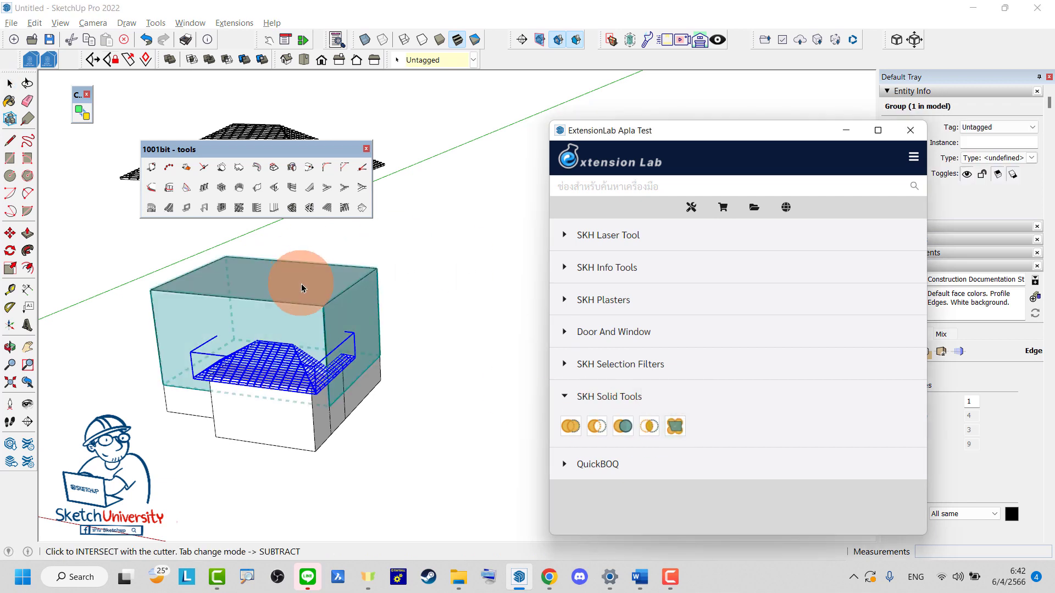
{"action": "middle_click_drag", "start_coordinate": [291, 280], "coordinate": [305, 265]}
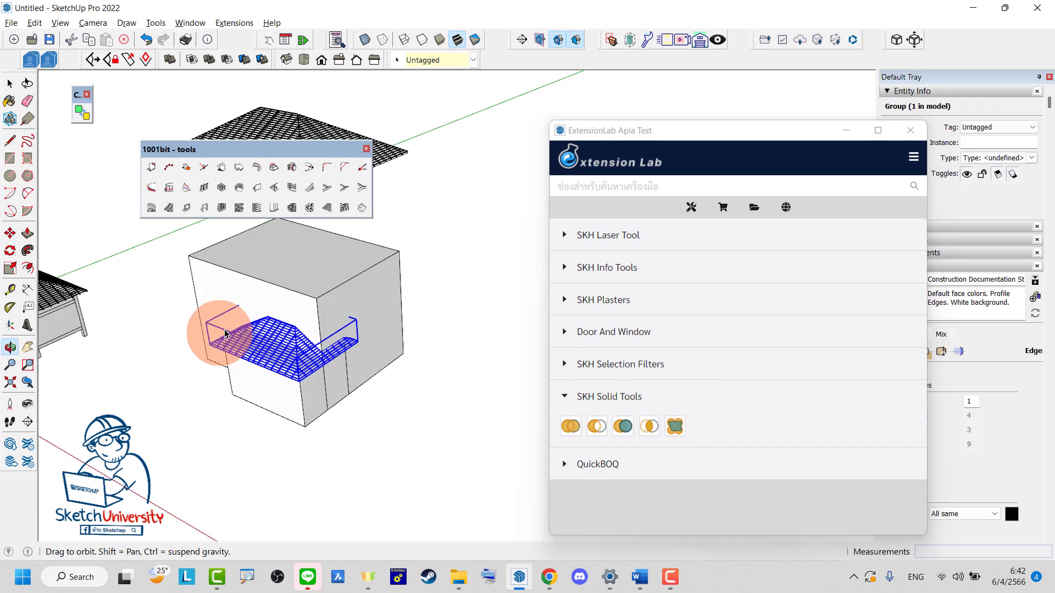
{"action": "left_click", "coordinate": [313, 272]}
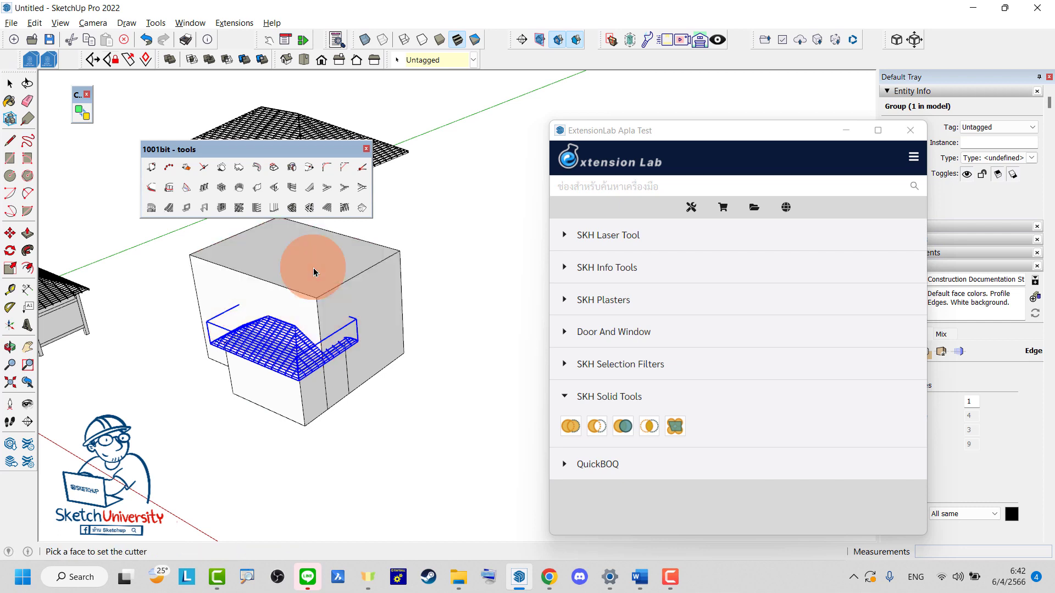
{"action": "mouse_move", "coordinate": [383, 365]}
{"action": "middle_mouse_down"}
{"action": "mouse_move", "coordinate": [360, 402]}
{"action": "mouse_move", "coordinate": [341, 376]}
{"action": "mouse_move", "coordinate": [236, 318]}
{"action": "mouse_move", "coordinate": [299, 354]}
{"action": "mouse_move", "coordinate": [312, 330]}
{"action": "mouse_move", "coordinate": [366, 376]}
{"action": "mouse_move", "coordinate": [431, 388]}
{"action": "middle_mouse_up"}
{"action": "left_click", "coordinate": [360, 403]}
Hide the box to check the cut, then restore it.
{"action": "key", "text": "h"}
{"action": "key", "text": "ctrl+z"}
{"action": "scroll", "coordinate": [366, 378], "scroll_direction": "down", "scroll_amount": 3}
{"action": "scroll", "coordinate": [290, 370], "scroll_direction": "down", "scroll_amount": 3}
{"action": "middle_click_drag", "start_coordinate": [290, 369], "coordinate": [302, 356]}
Window-select both houses, their roofs and the box, and delete them.
{"action": "scroll", "coordinate": [299, 352], "scroll_direction": "up", "scroll_amount": 5}
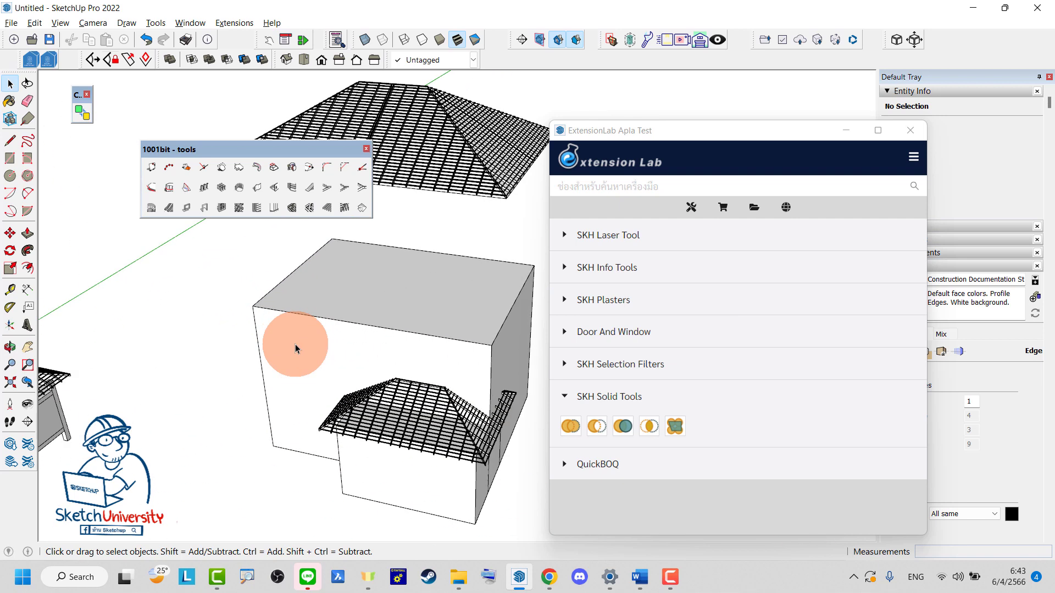
{"action": "scroll", "coordinate": [305, 365], "scroll_direction": "down", "scroll_amount": 3}
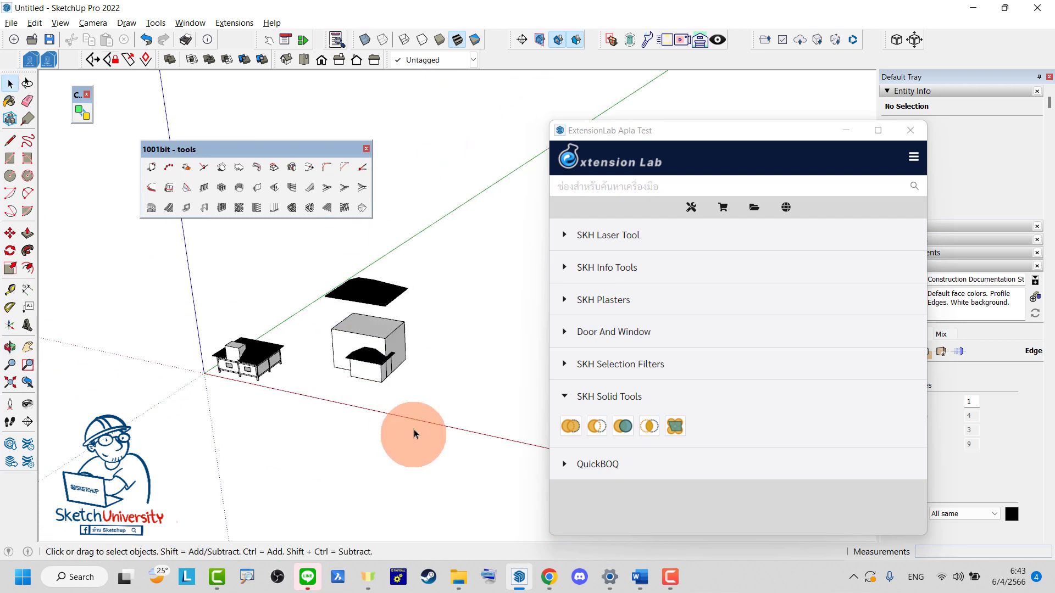
{"action": "left_click_drag", "start_coordinate": [473, 423], "coordinate": [161, 260]}
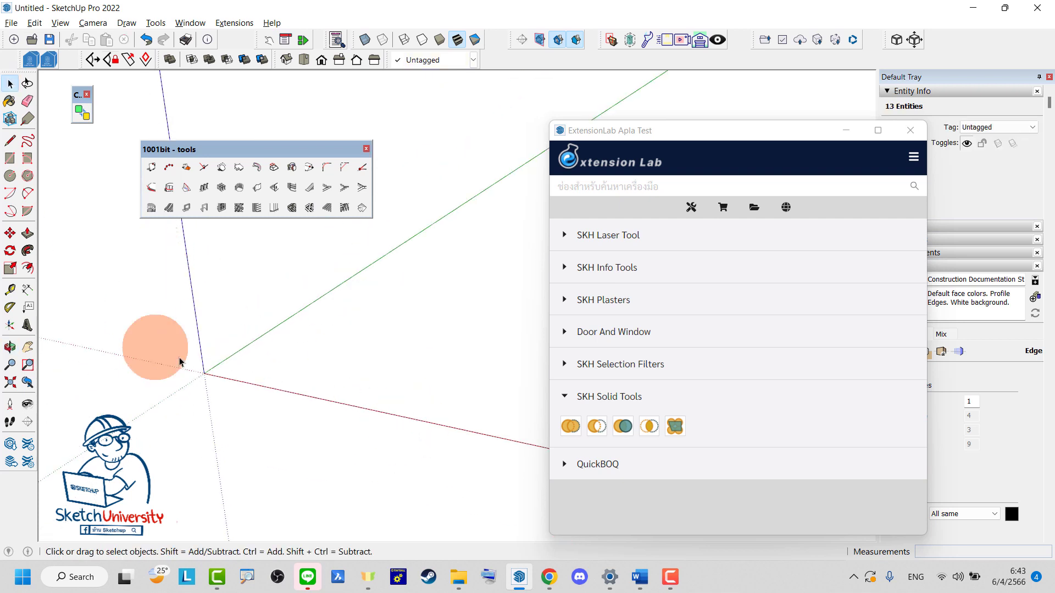
{"action": "key", "text": "Delete"}
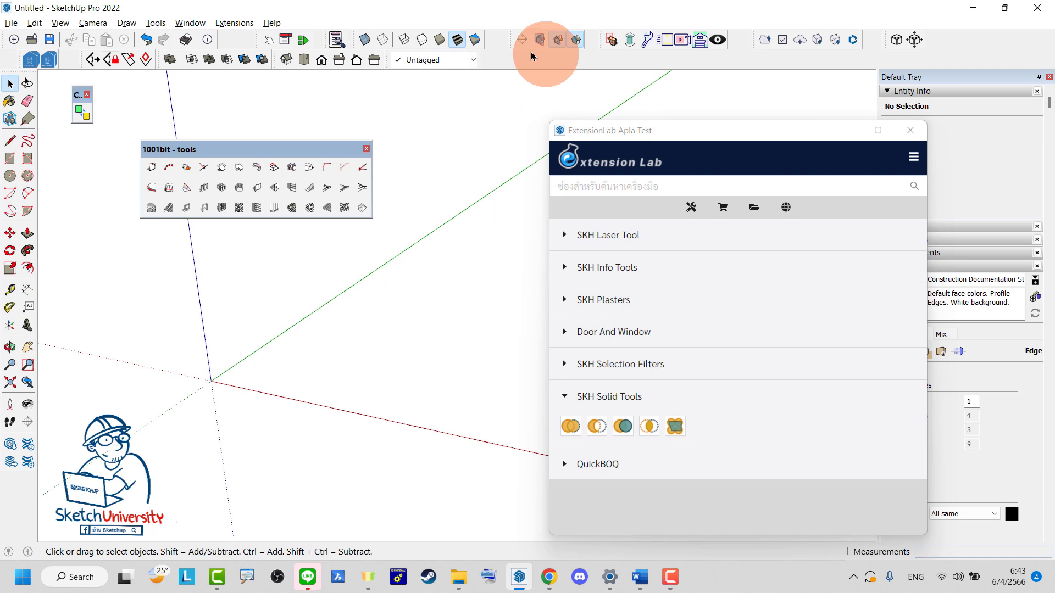
Start SKH Building Tool, move its window aside and close the 1001bit tools window.
{"action": "left_click", "coordinate": [332, 42]}
{"action": "left_click", "coordinate": [352, 185]}
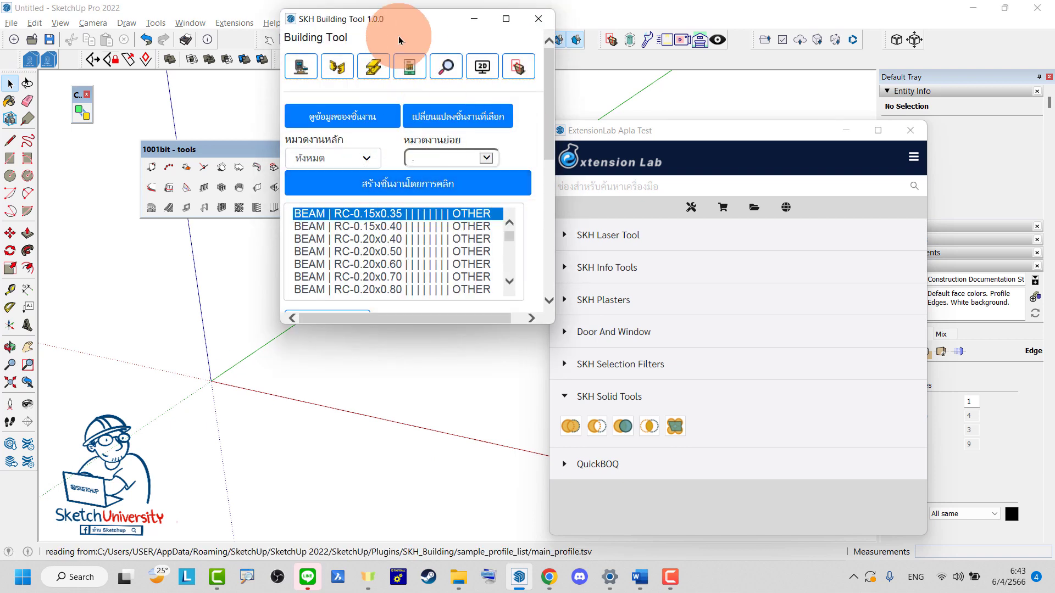
{"action": "left_click_drag", "start_coordinate": [400, 40], "coordinate": [652, 64]}
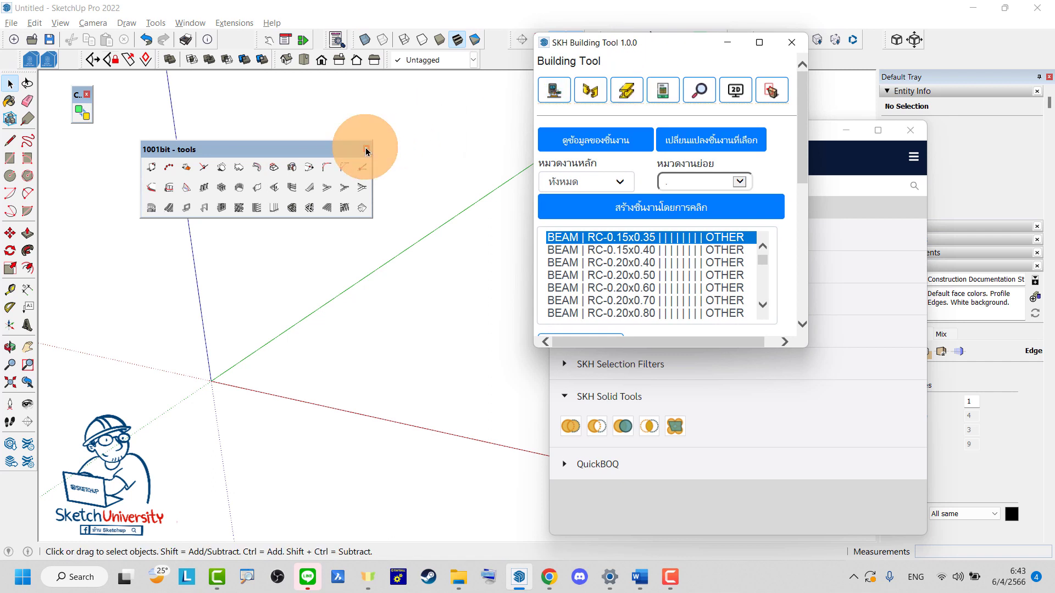
{"action": "left_click", "coordinate": [367, 149]}
{"action": "middle_click_drag", "start_coordinate": [235, 264], "coordinate": [213, 409]}
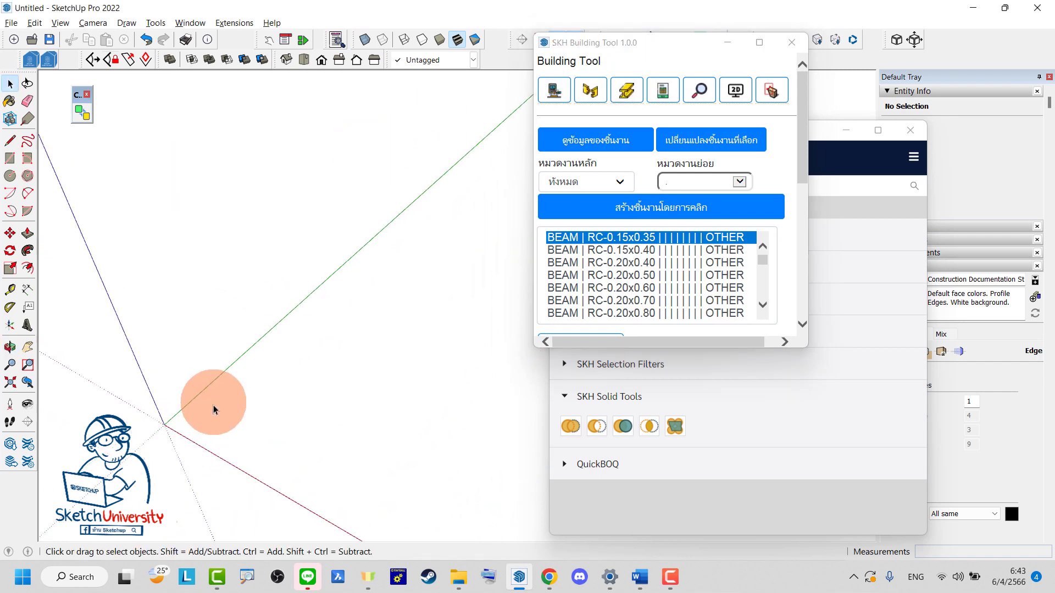
Draw a 12 x 8 rectangle near the origin.
{"action": "key", "text": "r"}
{"action": "left_click", "coordinate": [177, 432]}
{"action": "type", "text": "12,8"}
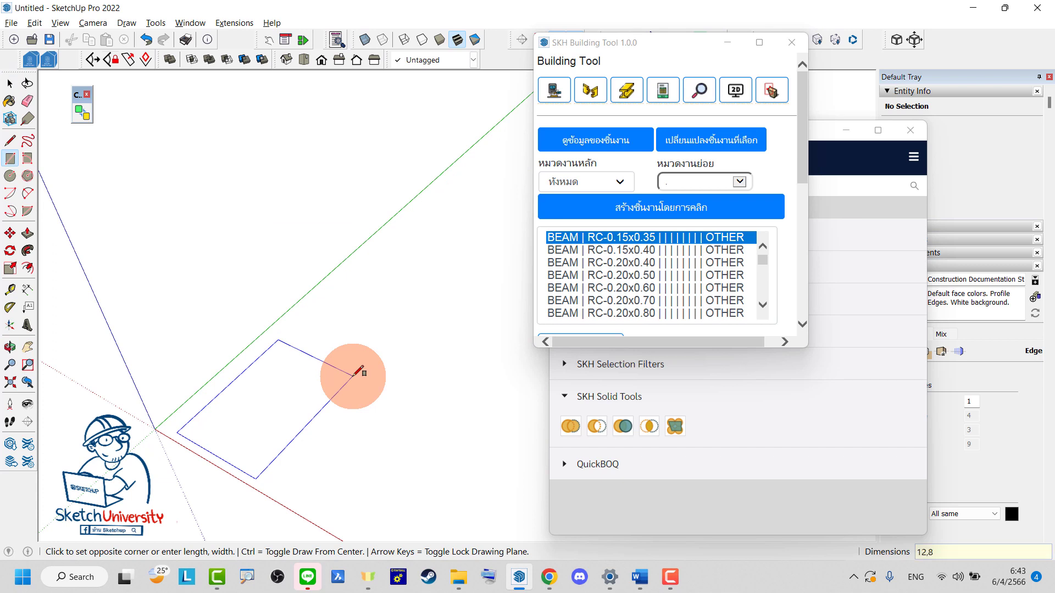
{"action": "key", "text": "space"}
{"action": "scroll", "coordinate": [226, 336], "scroll_direction": "up", "scroll_amount": 5}
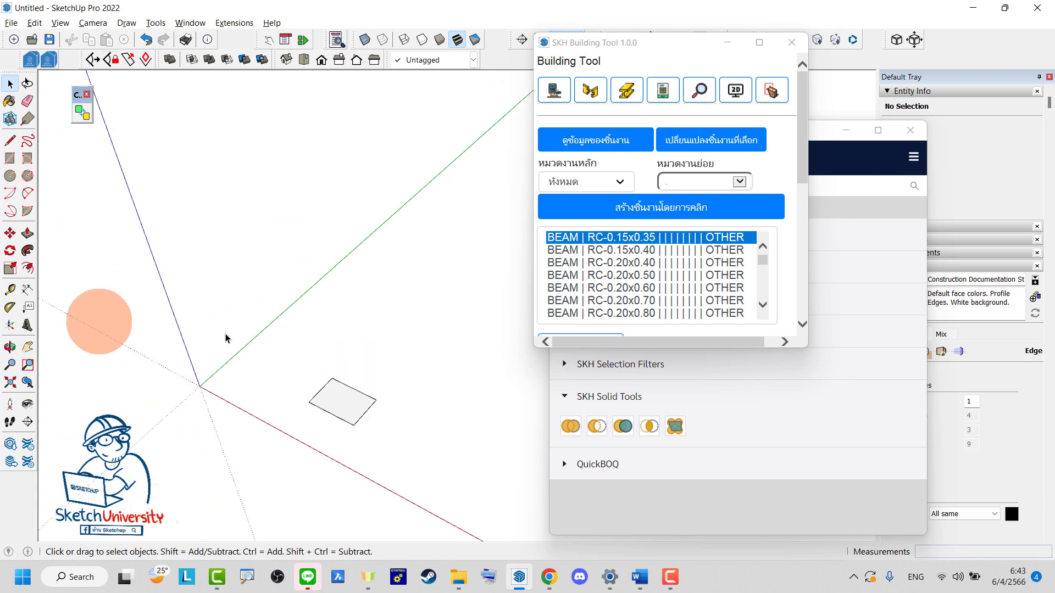
{"action": "middle_click_drag", "start_coordinate": [341, 405], "coordinate": [373, 434]}
Draw a line dividing the rectangle into two parts.
{"action": "key", "text": "l"}
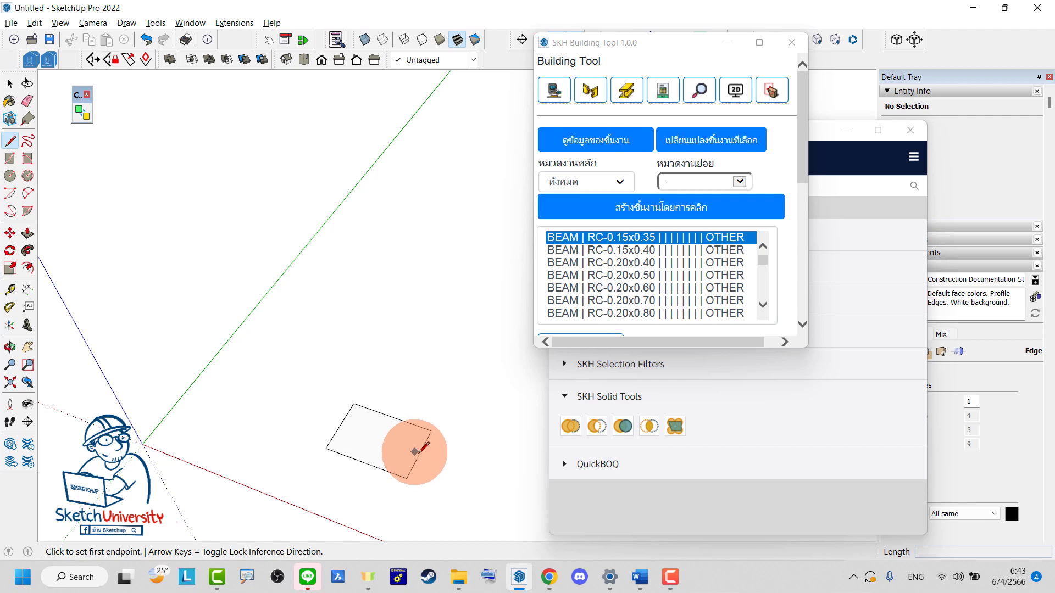
{"action": "left_click", "coordinate": [414, 452]}
{"action": "left_click", "coordinate": [345, 432]}
{"action": "key", "text": "space"}
{"action": "middle_click_drag", "start_coordinate": [331, 420], "coordinate": [347, 449]}
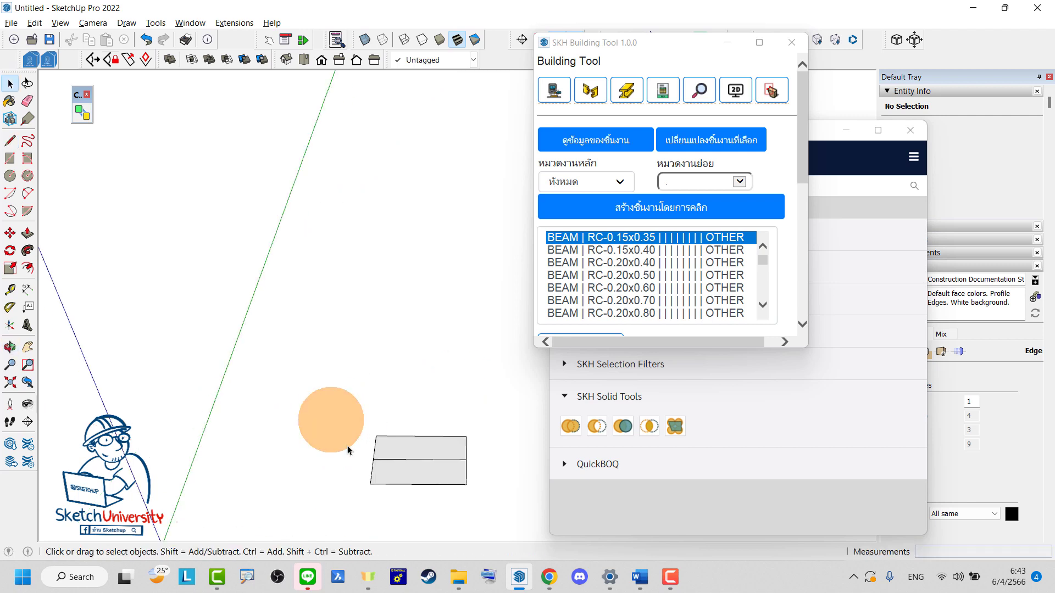
Copy the rectangle's left edges across at 4 m spacing to form the grid.
{"action": "left_click_drag", "start_coordinate": [360, 431], "coordinate": [393, 504]}
{"action": "scroll", "coordinate": [393, 504], "scroll_direction": "up", "scroll_amount": 5}
{"action": "key", "text": "m"}
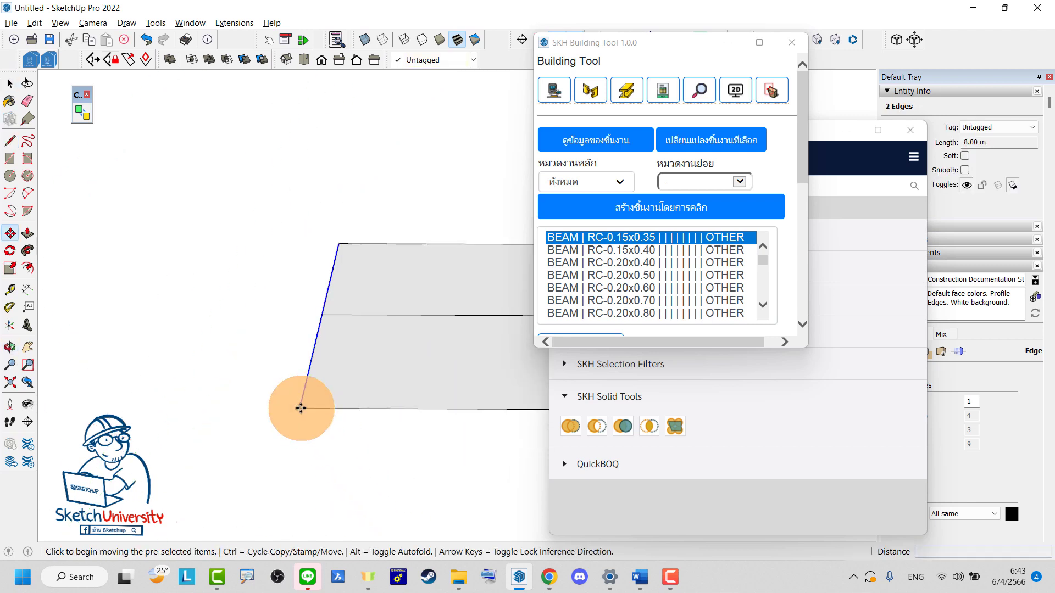
{"action": "left_click", "coordinate": [300, 408]}
{"action": "scroll", "coordinate": [302, 408], "scroll_direction": "down", "scroll_amount": 3}
{"action": "key", "text": "ctrl"}
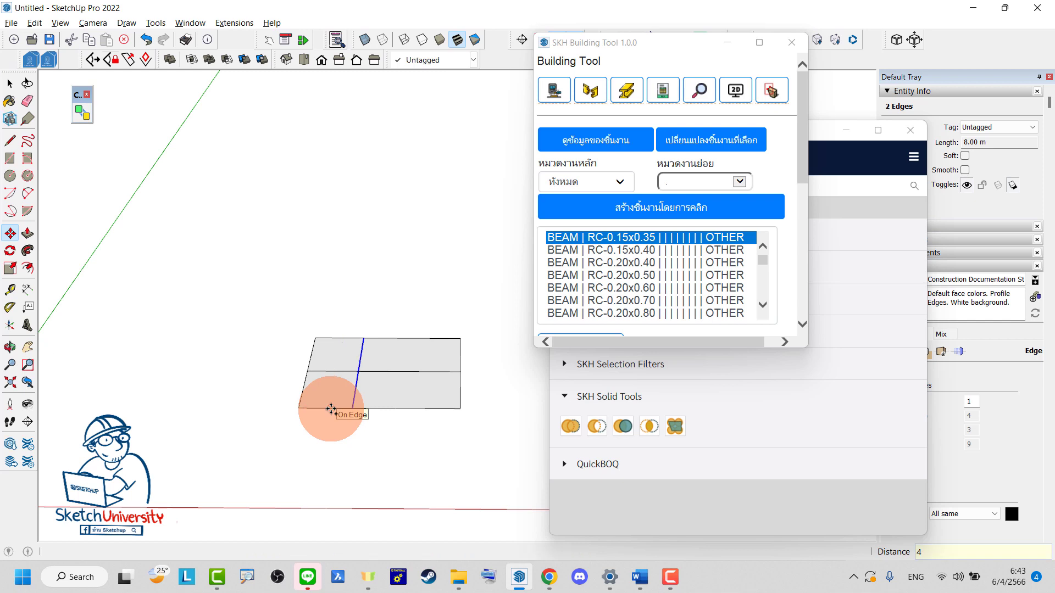
{"action": "mouse_move", "coordinate": [331, 409]}
{"action": "middle_mouse_down"}
{"action": "mouse_move", "coordinate": [384, 436]}
{"action": "mouse_move", "coordinate": [337, 325]}
{"action": "middle_mouse_up"}
Select the whole grid and enlarge the Building Tool window at the screen's right.
{"action": "key", "text": "space"}
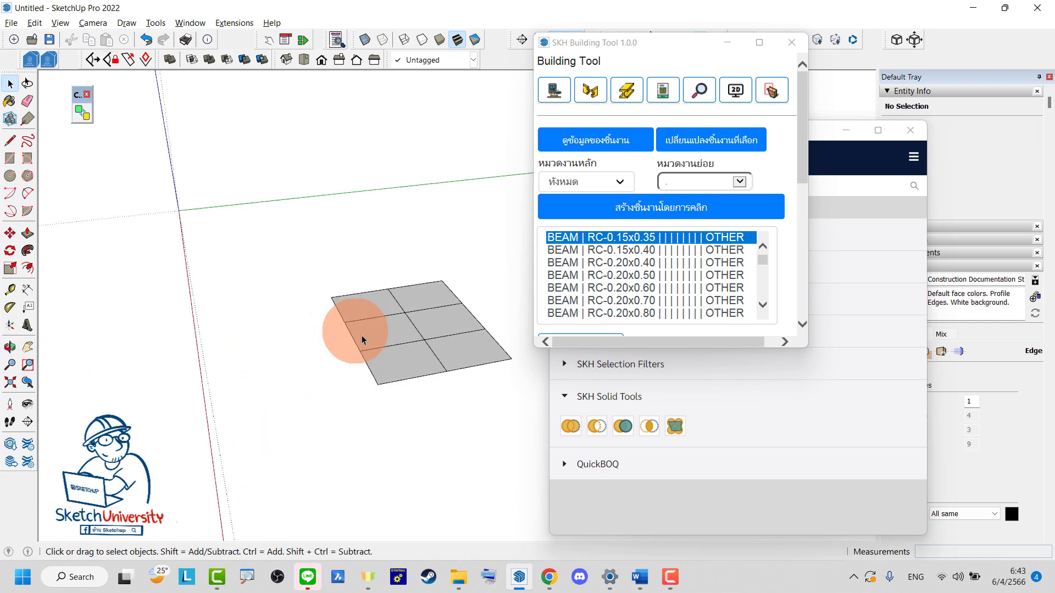
{"action": "triple_click", "coordinate": [385, 338]}
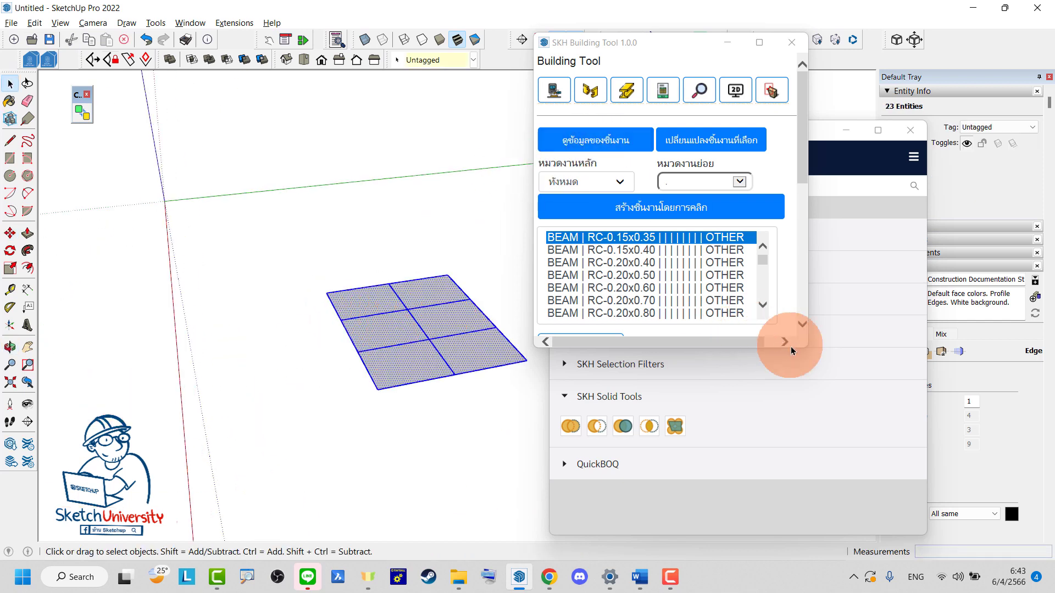
{"action": "left_click_drag", "start_coordinate": [791, 349], "coordinate": [807, 550]}
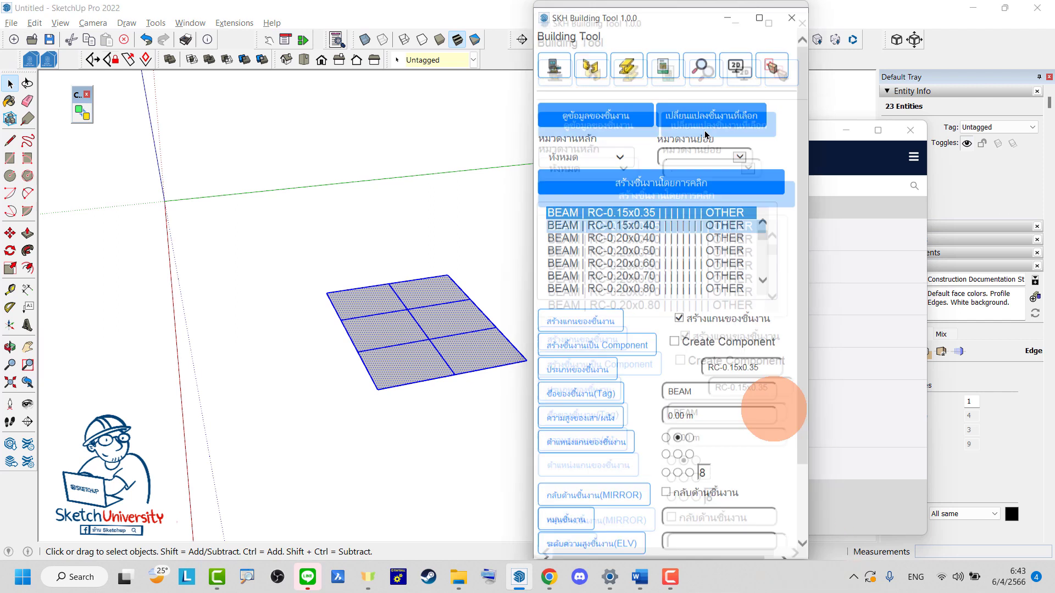
{"action": "left_click_drag", "start_coordinate": [658, 18], "coordinate": [805, 18]}
Create RCF-0.6x0.6x0.6 footings tagged F1 at elevation -1 on the grid points.
{"action": "left_click", "coordinate": [741, 150]}
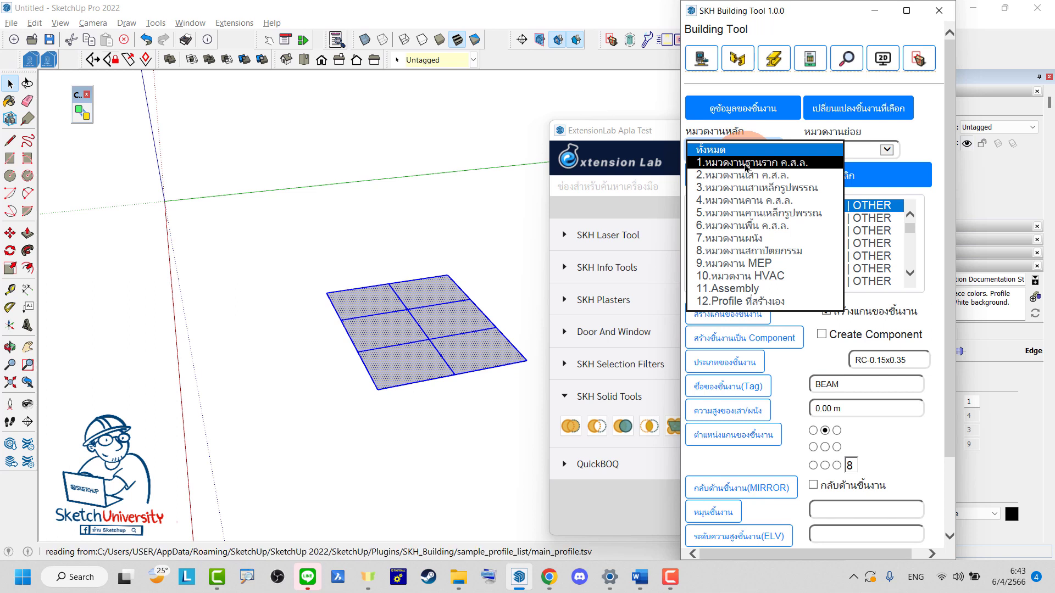
{"action": "left_click", "coordinate": [746, 162]}
{"action": "left_click", "coordinate": [874, 360]}
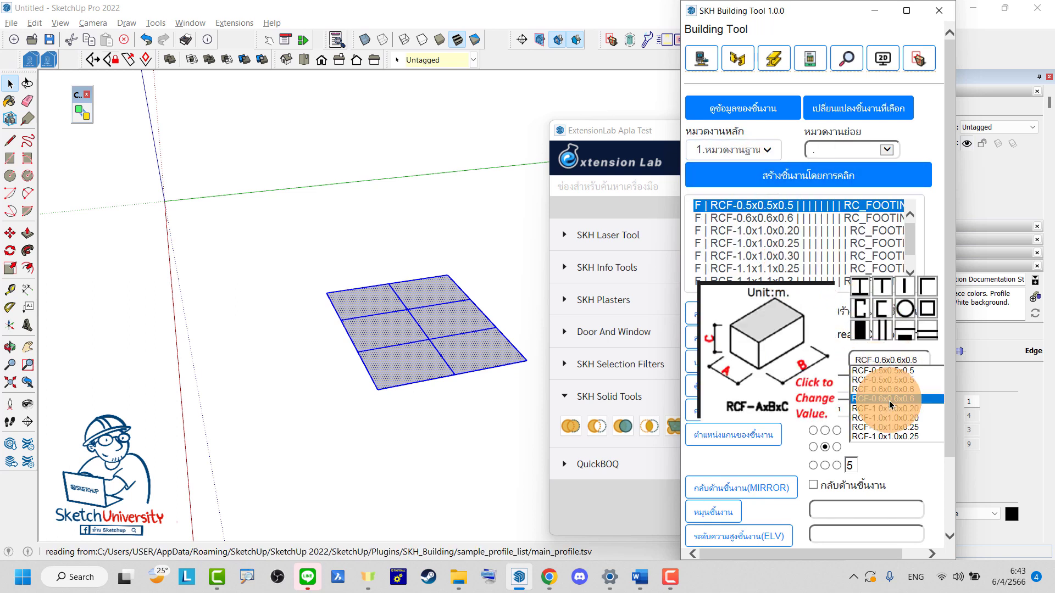
{"action": "left_click", "coordinate": [922, 467]}
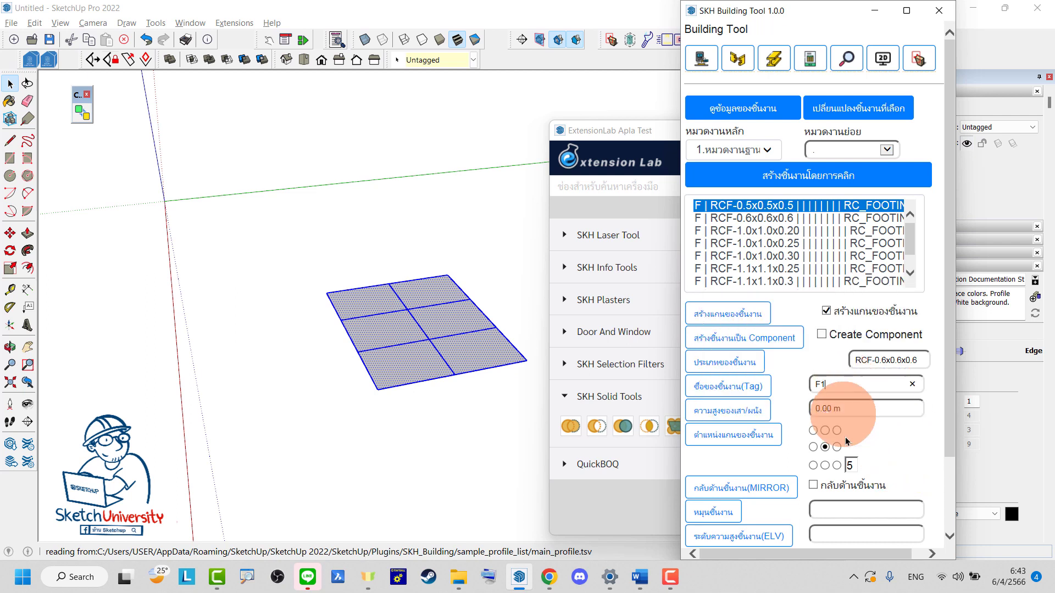
{"action": "scroll", "coordinate": [866, 492], "scroll_direction": "down", "scroll_amount": 2}
{"action": "type", "text": "-1"}
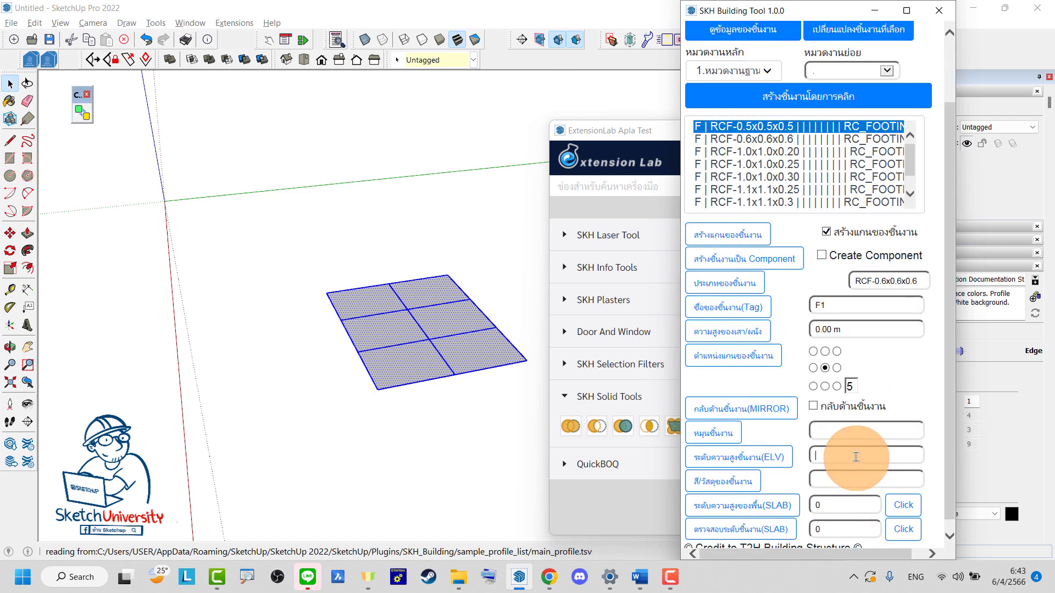
{"action": "left_click", "coordinate": [883, 35]}
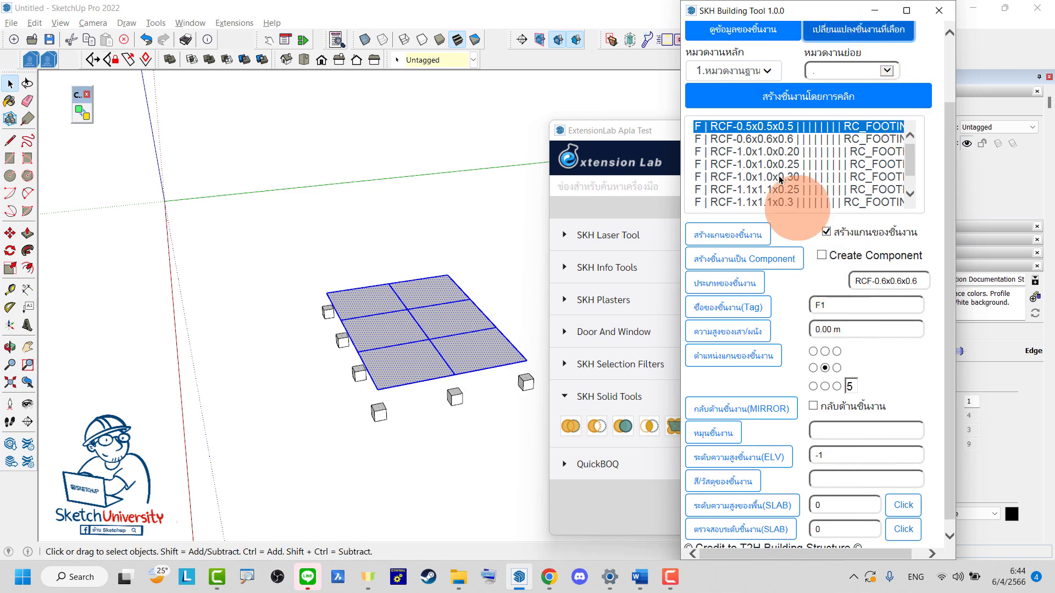
Create 1.2 m tall RC-0.20x0.20 ground columns tagged GC1 from the footings to the slab.
{"action": "left_click", "coordinate": [750, 77]}
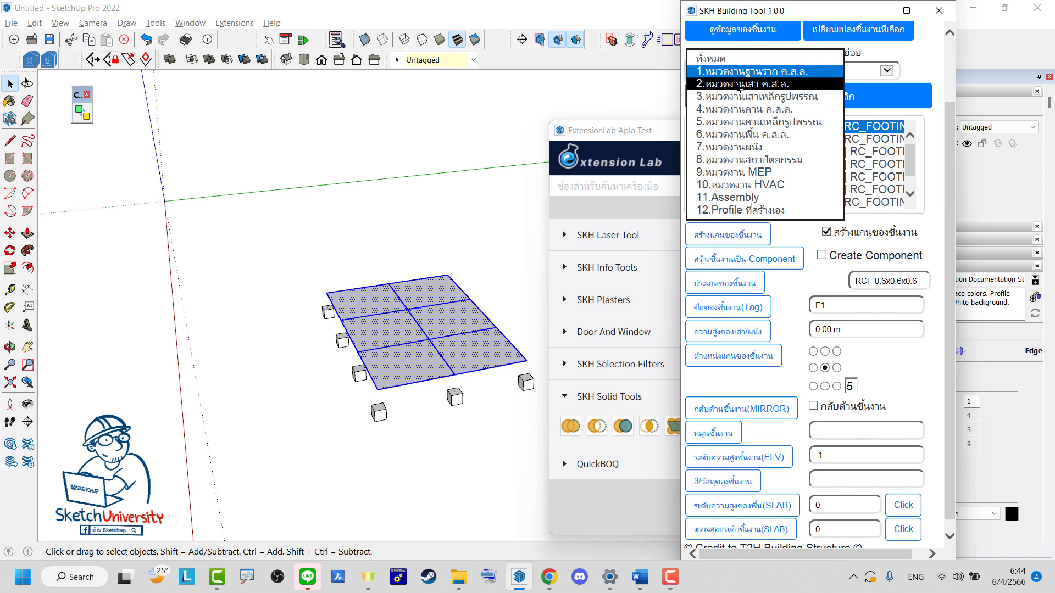
{"action": "left_click", "coordinate": [739, 86]}
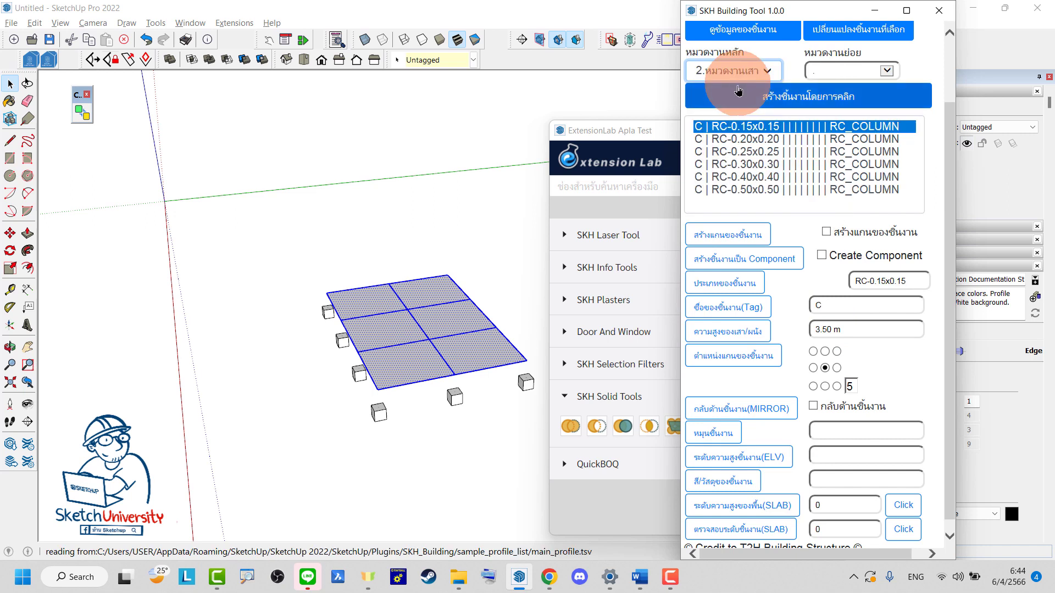
{"action": "left_click", "coordinate": [902, 283]}
{"action": "left_click", "coordinate": [894, 364]}
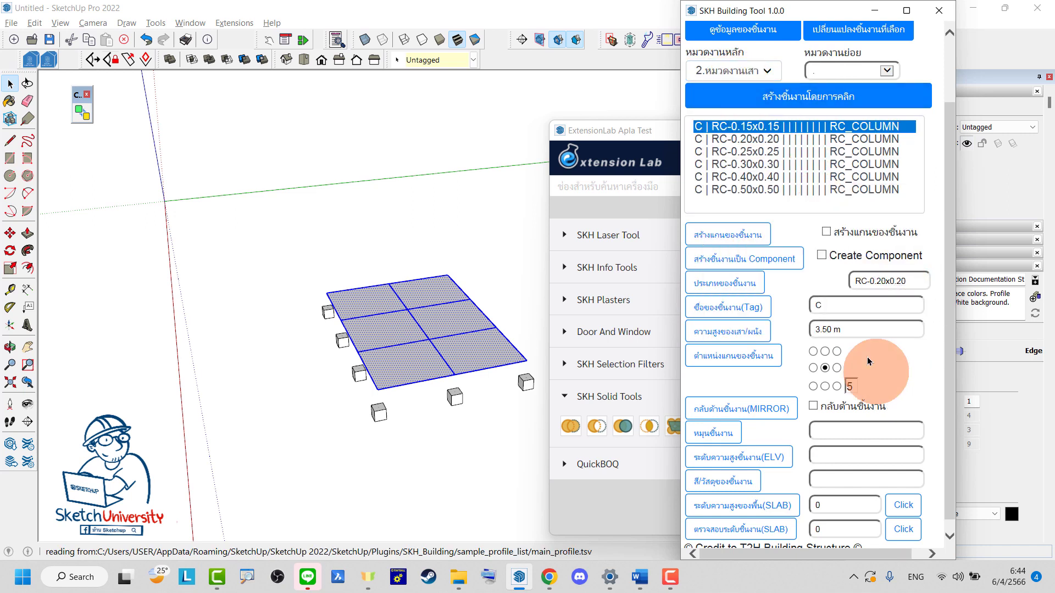
{"action": "double_click", "coordinate": [849, 312]}
{"action": "left_click_drag", "start_coordinate": [847, 307], "coordinate": [775, 316]}
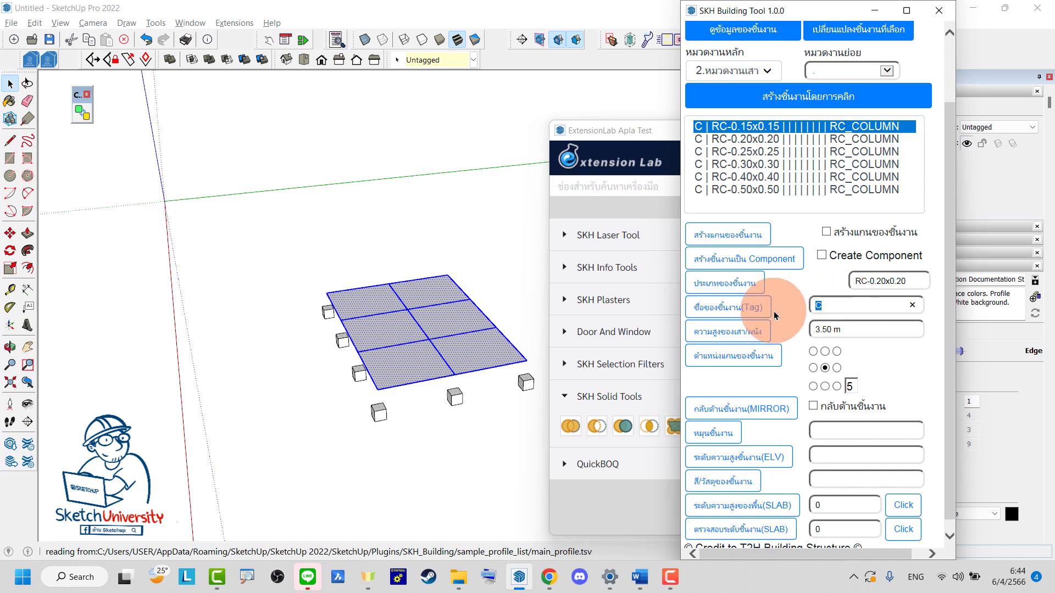
{"action": "type", "text": "GV"}
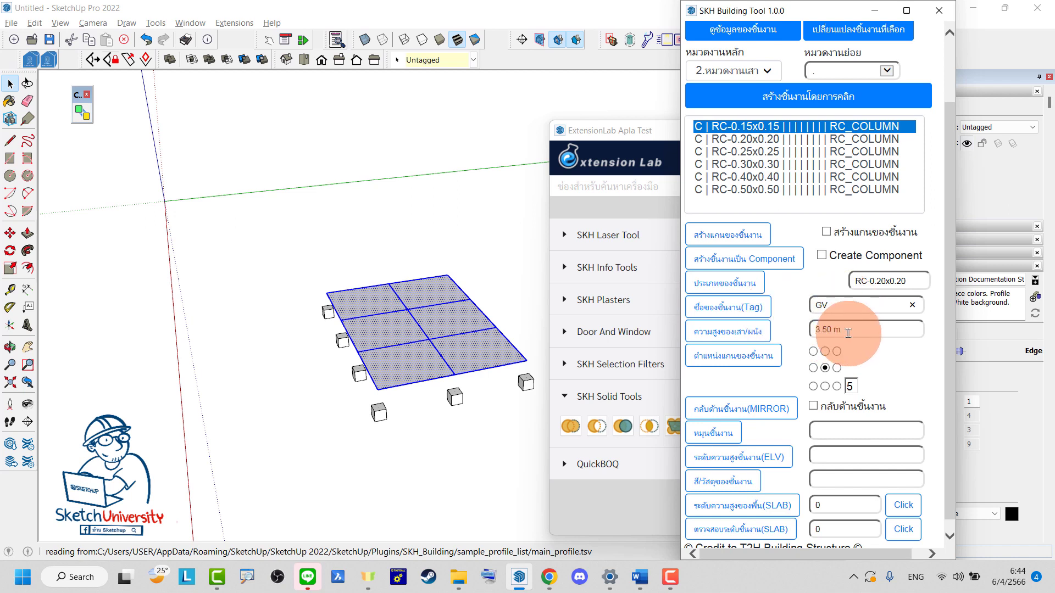
{"action": "left_click_drag", "start_coordinate": [857, 328], "coordinate": [794, 336]}
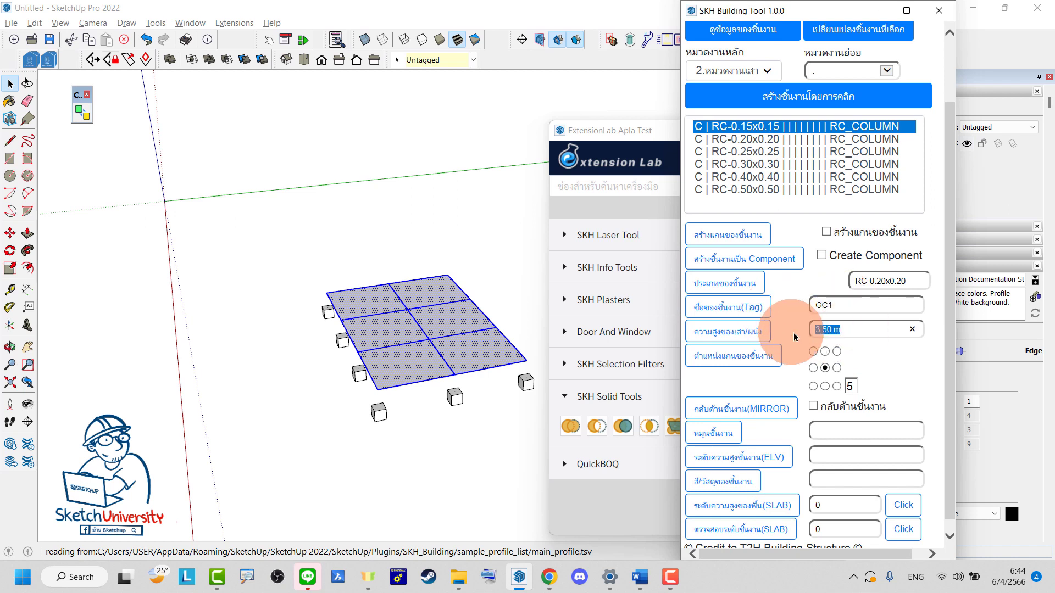
{"action": "type", "text": "1.2"}
{"action": "left_click", "coordinate": [828, 474]}
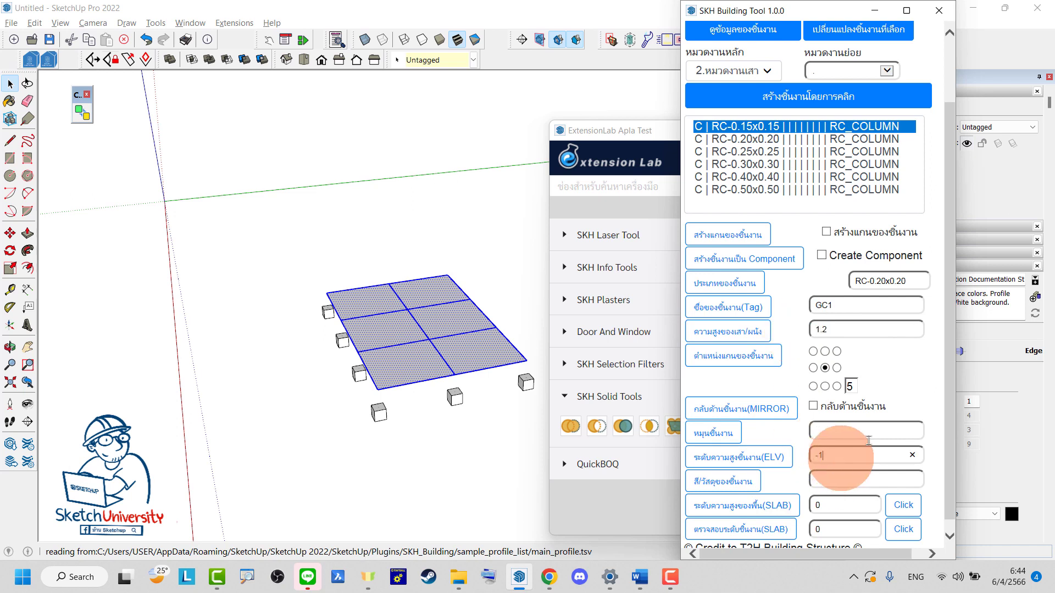
{"action": "left_click", "coordinate": [874, 49]}
{"action": "left_click", "coordinate": [878, 34]}
{"action": "left_click", "coordinate": [857, 324]}
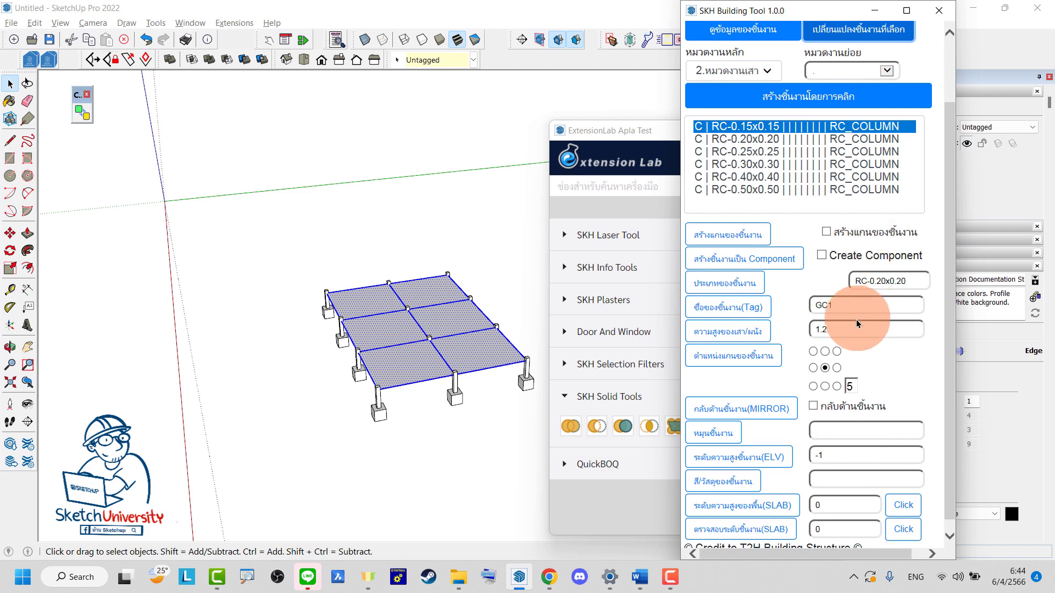
Create 3.6 m tall RC-0.20x0.20 C1 columns at elevation 0.2 above the slab.
{"action": "double_click", "coordinate": [835, 308]}
{"action": "type", "text": "C"}
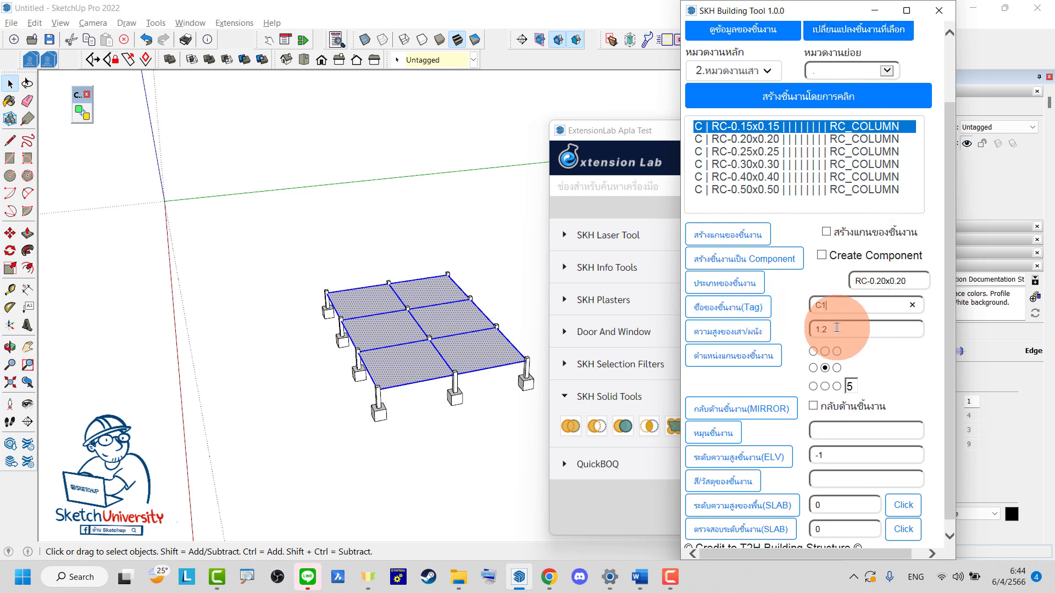
{"action": "double_click", "coordinate": [844, 328]}
{"action": "type", "text": "3.6"}
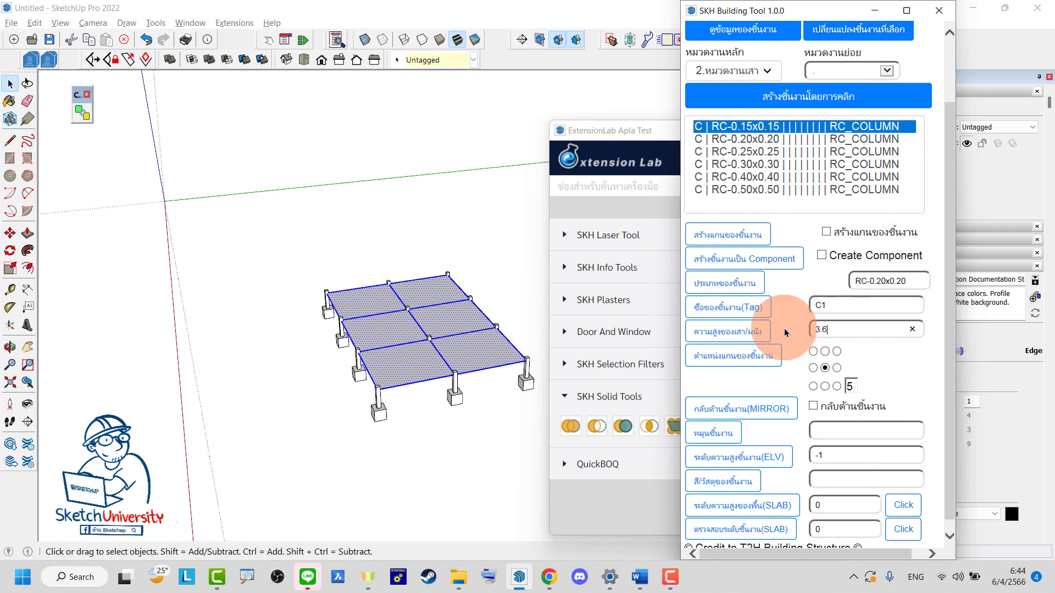
{"action": "left_click", "coordinate": [831, 450]}
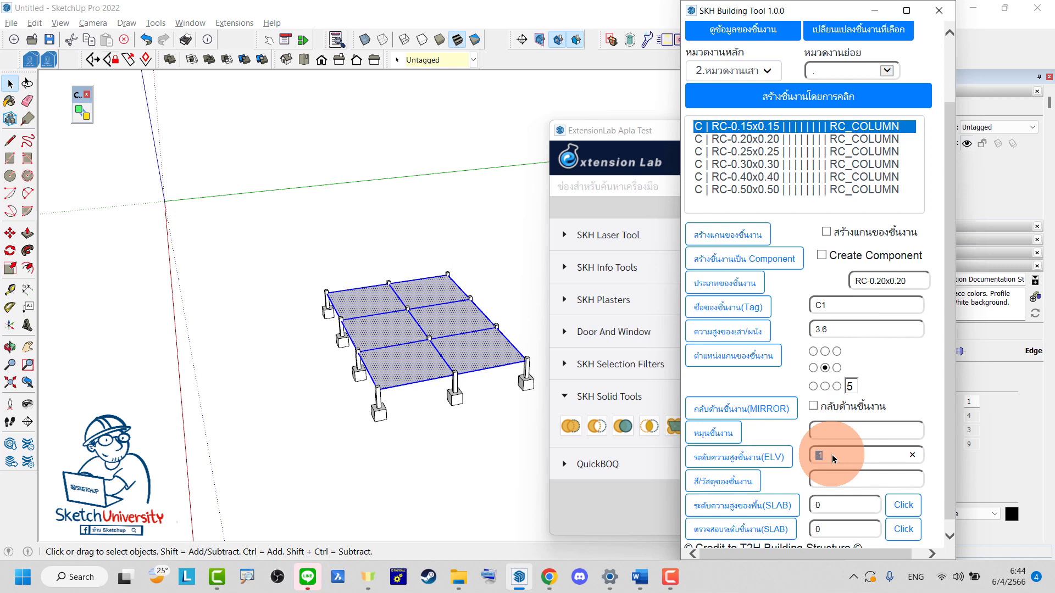
{"action": "type", "text": "0.2"}
{"action": "left_click", "coordinate": [860, 30]}
{"action": "mouse_move", "coordinate": [395, 352]}
{"action": "middle_mouse_down"}
{"action": "mouse_move", "coordinate": [423, 335]}
{"action": "mouse_move", "coordinate": [445, 378]}
{"action": "middle_mouse_up"}
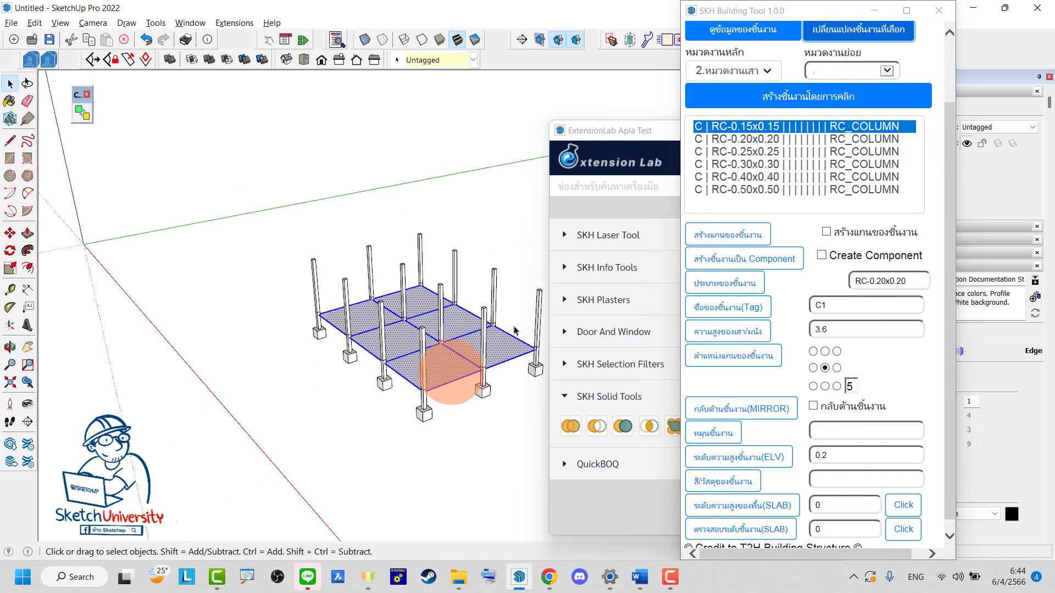
{"action": "left_click", "coordinate": [885, 71]}
Switch the Building Tool to beams with profile RC-0.20x0.40 and select the Tag field.
{"action": "left_click", "coordinate": [715, 82]}
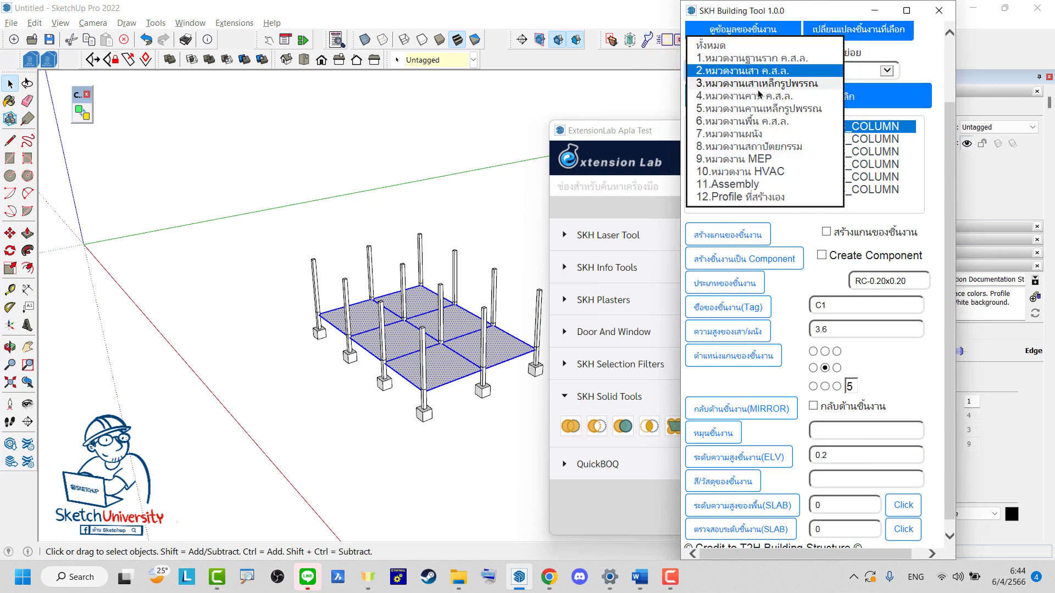
{"action": "left_click", "coordinate": [763, 96]}
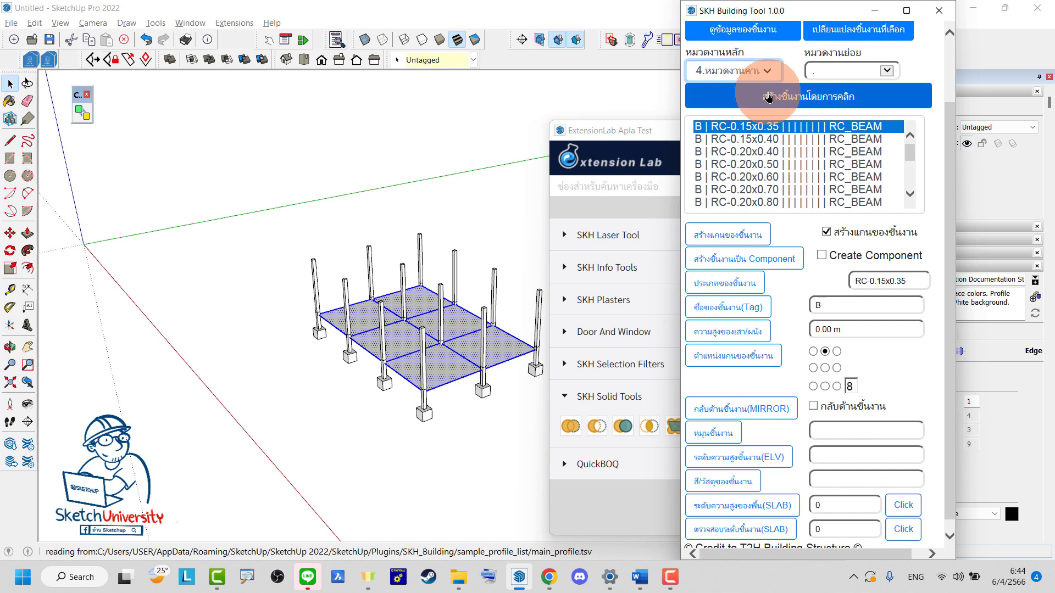
{"action": "left_click", "coordinate": [884, 306]}
{"action": "left_click", "coordinate": [879, 281]}
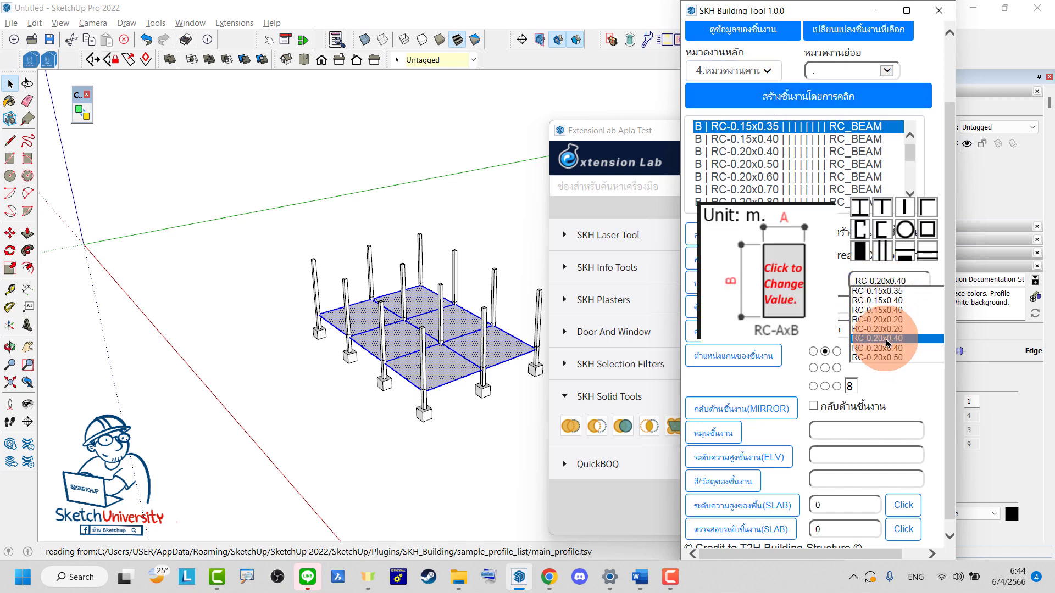
{"action": "left_click", "coordinate": [886, 342]}
{"action": "left_click", "coordinate": [837, 308]}
{"action": "left_click", "coordinate": [852, 448]}
{"action": "type", "text": "0.2"}
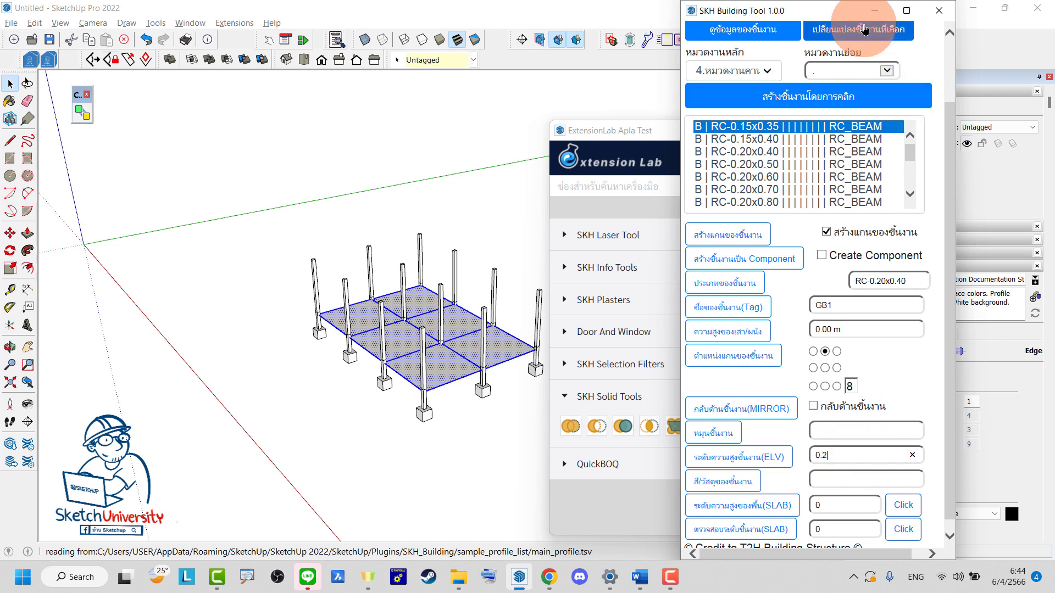
Create the GB1 RC-0.20x0.40 ground beams at elevation 0.2 between the columns.
{"action": "left_click", "coordinate": [859, 29]}
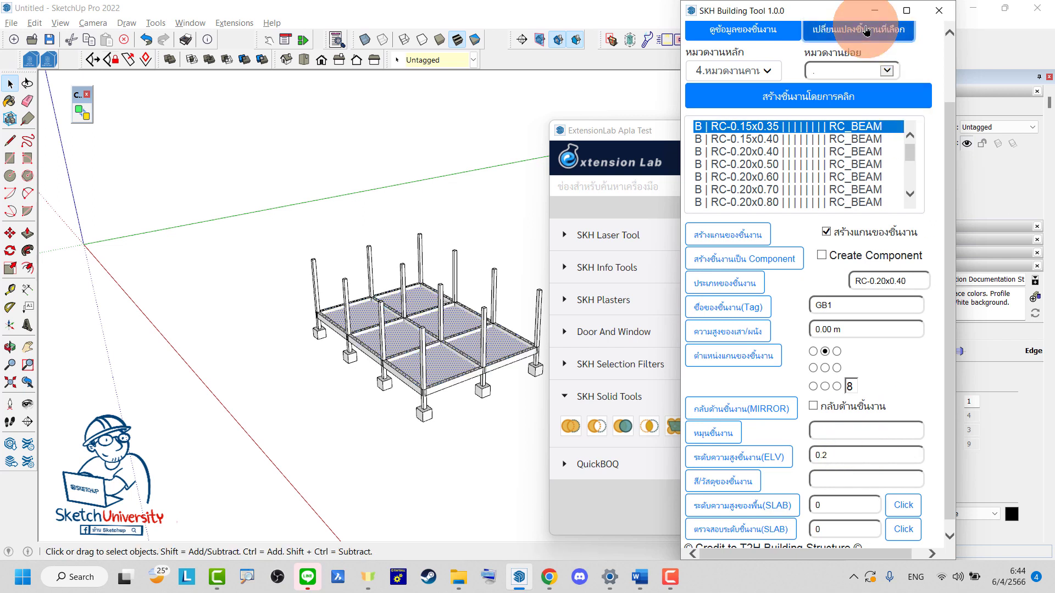
{"action": "scroll", "coordinate": [450, 351], "scroll_direction": "up", "scroll_amount": 3}
{"action": "left_click", "coordinate": [446, 387]}
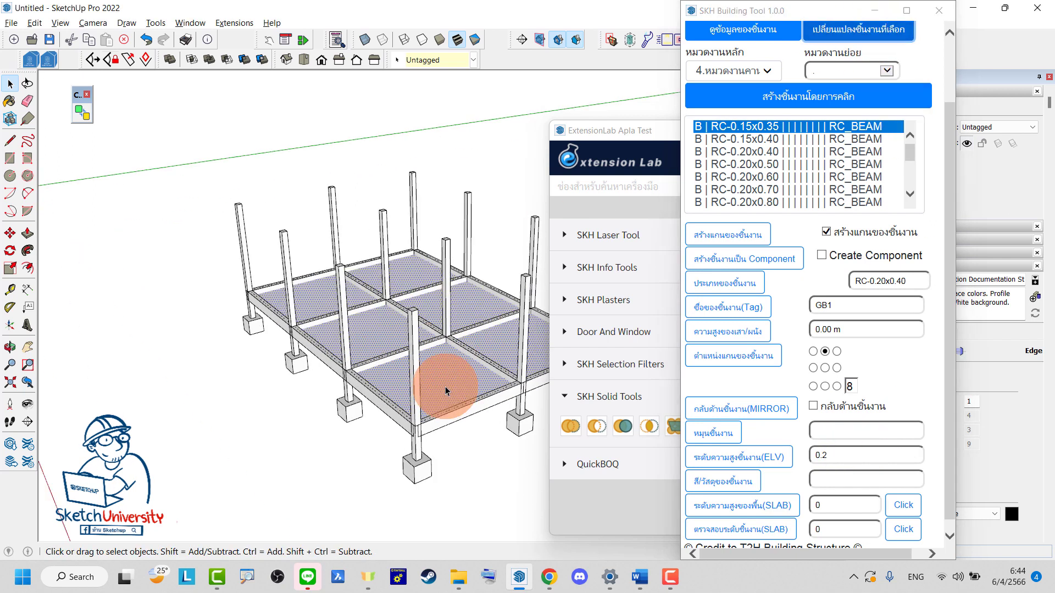
{"action": "middle_click_drag", "start_coordinate": [446, 388], "coordinate": [335, 404]}
{"action": "key", "text": "Delete"}
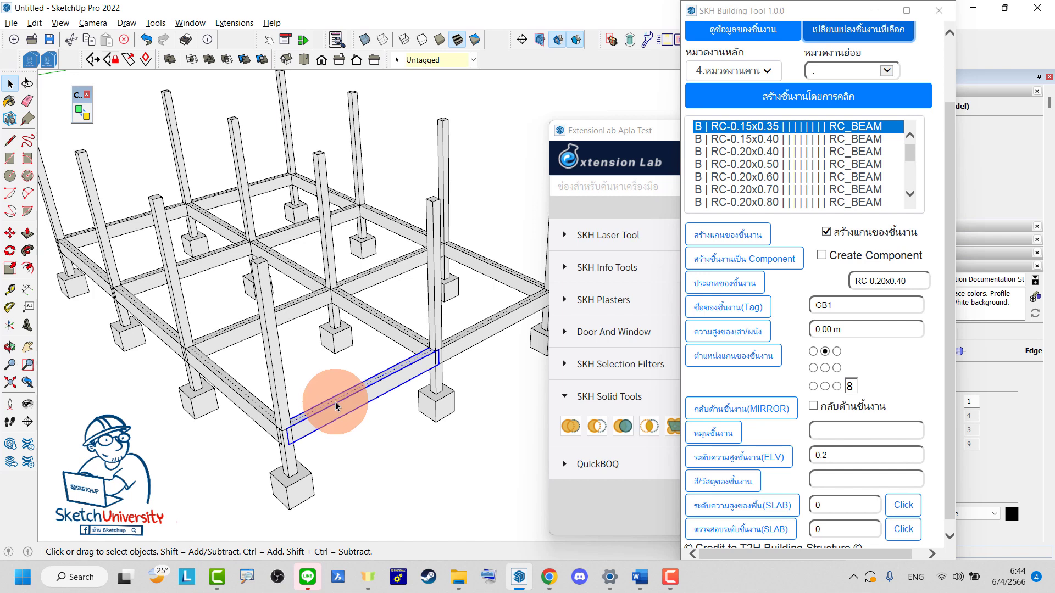
{"action": "left_click", "coordinate": [335, 406]}
Inspect the beam-column junctions by orbiting and selecting the front and left beams.
{"action": "scroll", "coordinate": [330, 384], "scroll_direction": "up", "scroll_amount": 5}
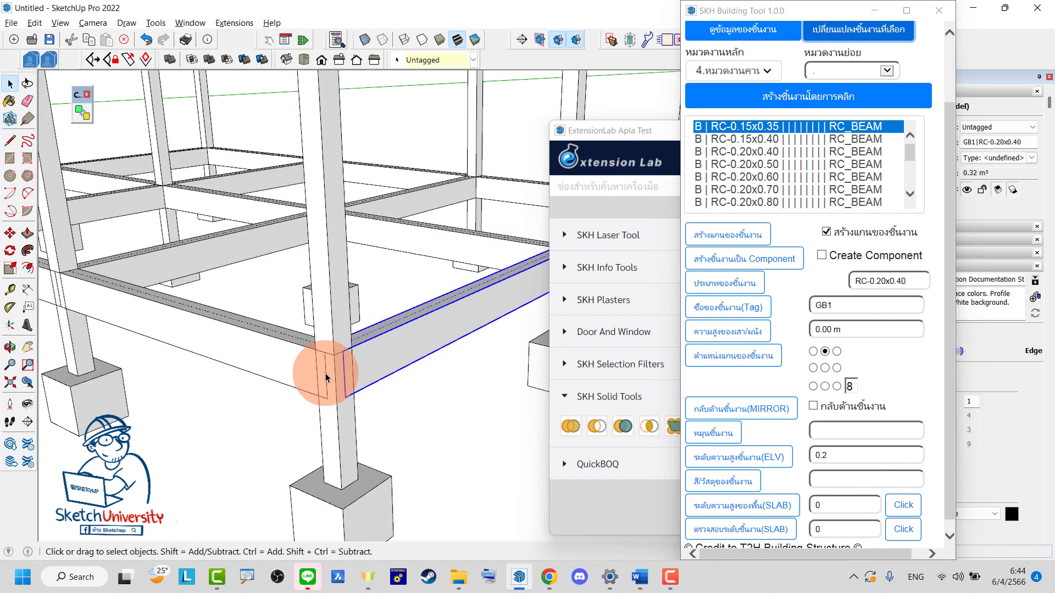
{"action": "scroll", "coordinate": [342, 381], "scroll_direction": "up", "scroll_amount": 1}
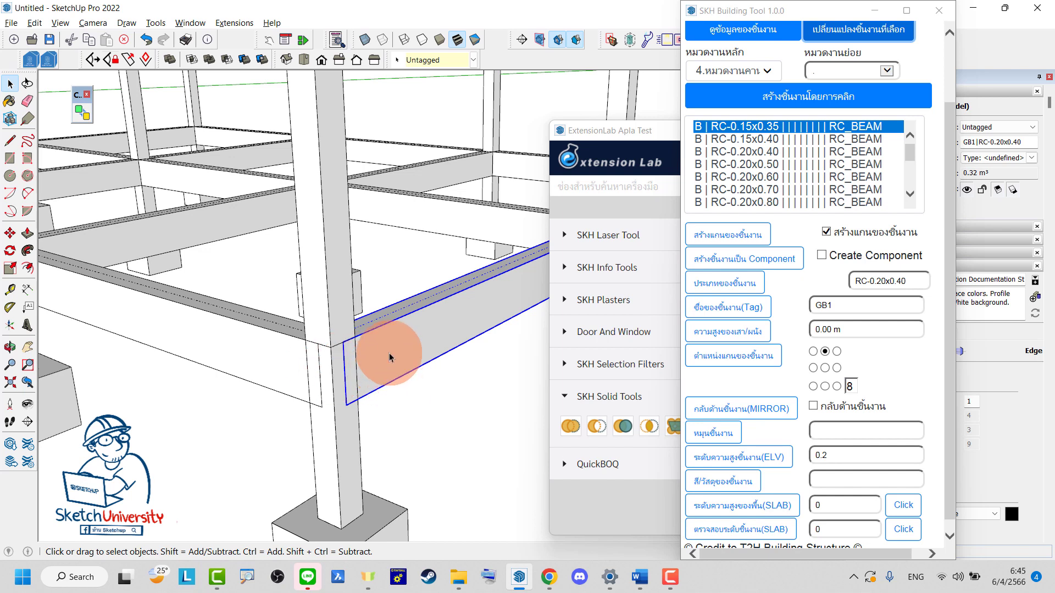
{"action": "mouse_move", "coordinate": [389, 358]}
{"action": "middle_mouse_down"}
{"action": "mouse_move", "coordinate": [381, 331]}
{"action": "mouse_move", "coordinate": [329, 319]}
{"action": "middle_mouse_up"}
{"action": "mouse_move", "coordinate": [326, 378]}
{"action": "middle_mouse_down"}
{"action": "mouse_move", "coordinate": [378, 363]}
{"action": "mouse_move", "coordinate": [285, 372]}
{"action": "mouse_move", "coordinate": [306, 364]}
{"action": "mouse_move", "coordinate": [395, 389]}
{"action": "mouse_move", "coordinate": [353, 370]}
{"action": "mouse_move", "coordinate": [329, 299]}
{"action": "mouse_move", "coordinate": [308, 360]}
{"action": "mouse_move", "coordinate": [289, 264]}
{"action": "middle_mouse_up"}
{"action": "scroll", "coordinate": [330, 372], "scroll_direction": "up", "scroll_amount": 3}
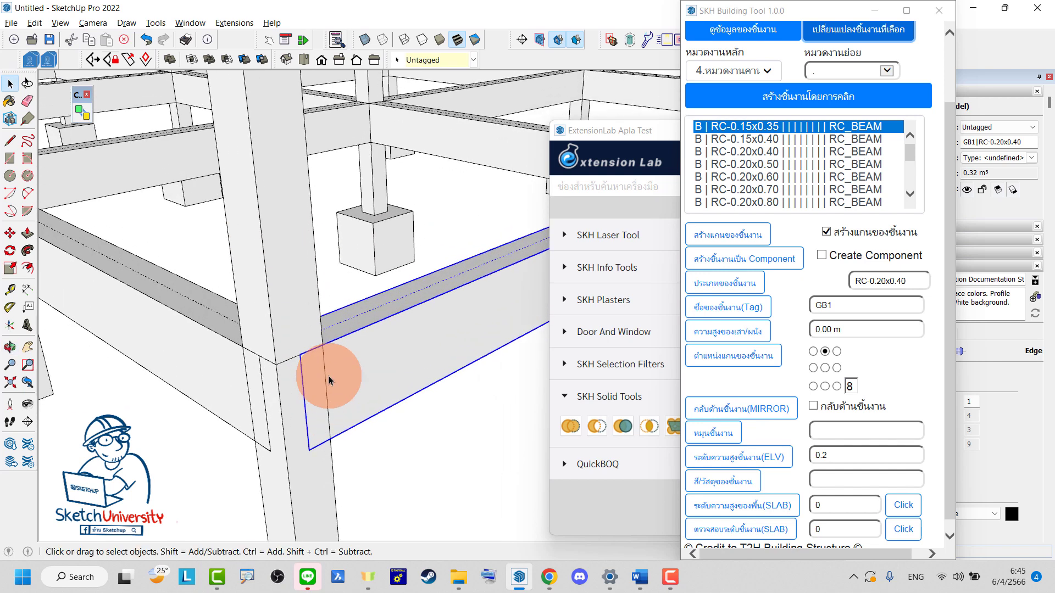
{"action": "left_click", "coordinate": [259, 389]}
{"action": "left_click", "coordinate": [364, 393]}
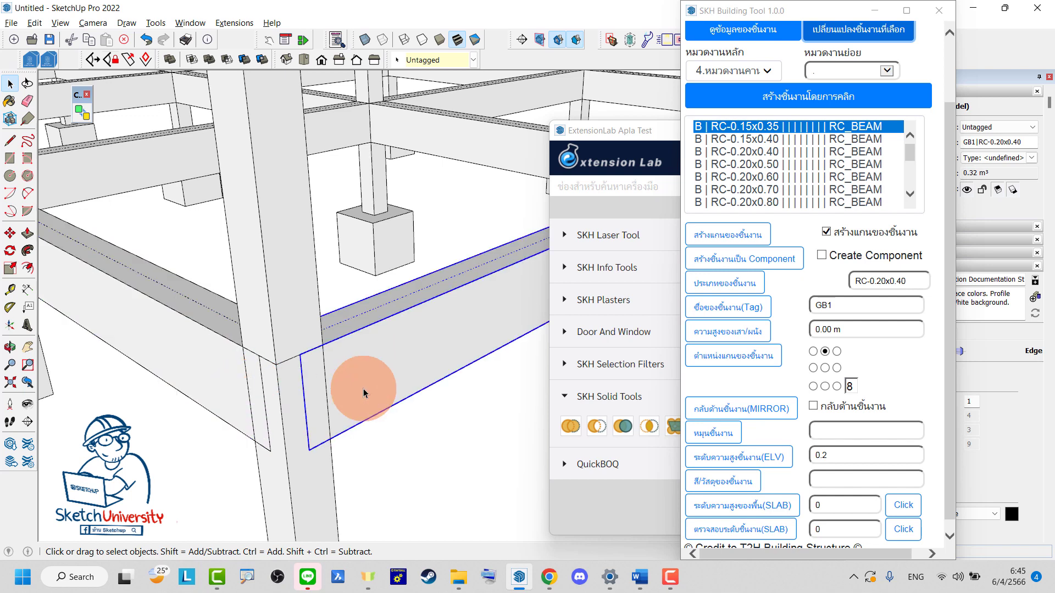
{"action": "scroll", "coordinate": [364, 393], "scroll_direction": "down", "scroll_amount": 3}
{"action": "scroll", "coordinate": [317, 377], "scroll_direction": "down", "scroll_amount": 3}
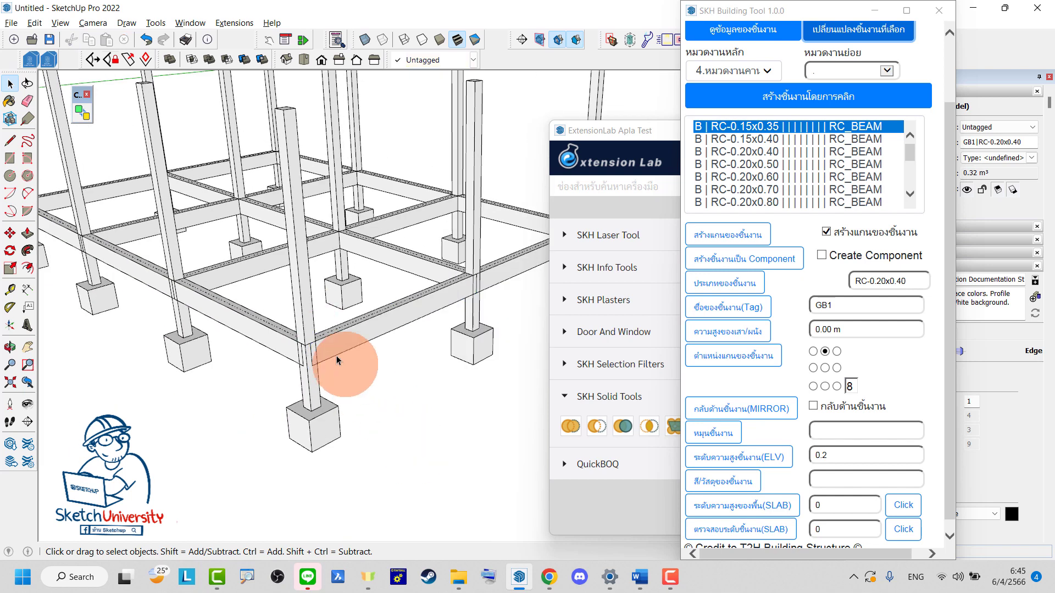
{"action": "left_click", "coordinate": [281, 347]}
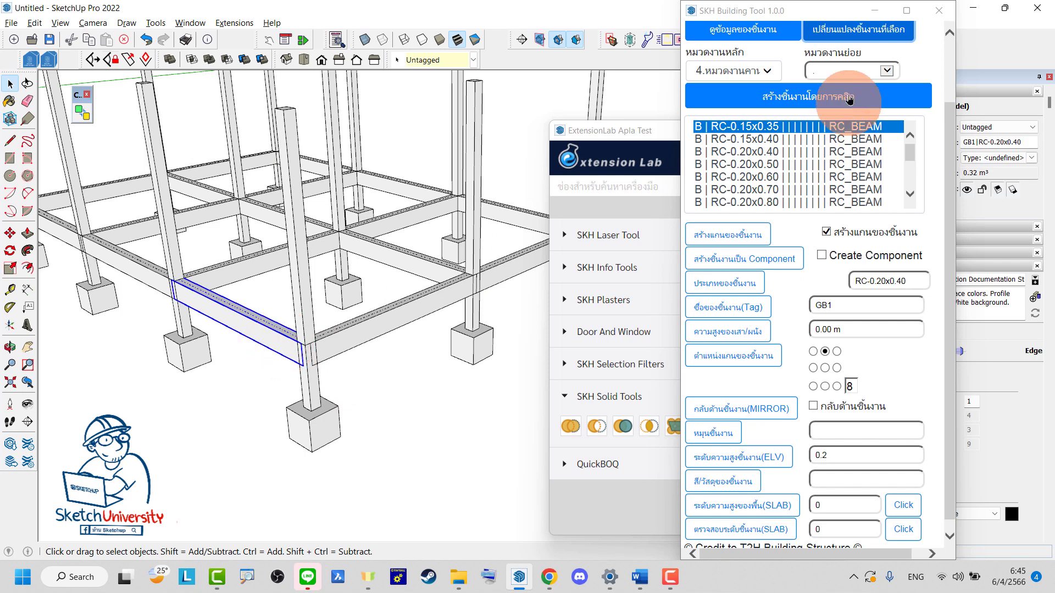
Close the SKH Building Tool window and orbit to look over the frame.
{"action": "left_click", "coordinate": [938, 10]}
{"action": "mouse_move", "coordinate": [311, 287]}
{"action": "middle_mouse_down"}
{"action": "mouse_move", "coordinate": [286, 250]}
{"action": "mouse_move", "coordinate": [243, 219]}
{"action": "middle_mouse_up"}
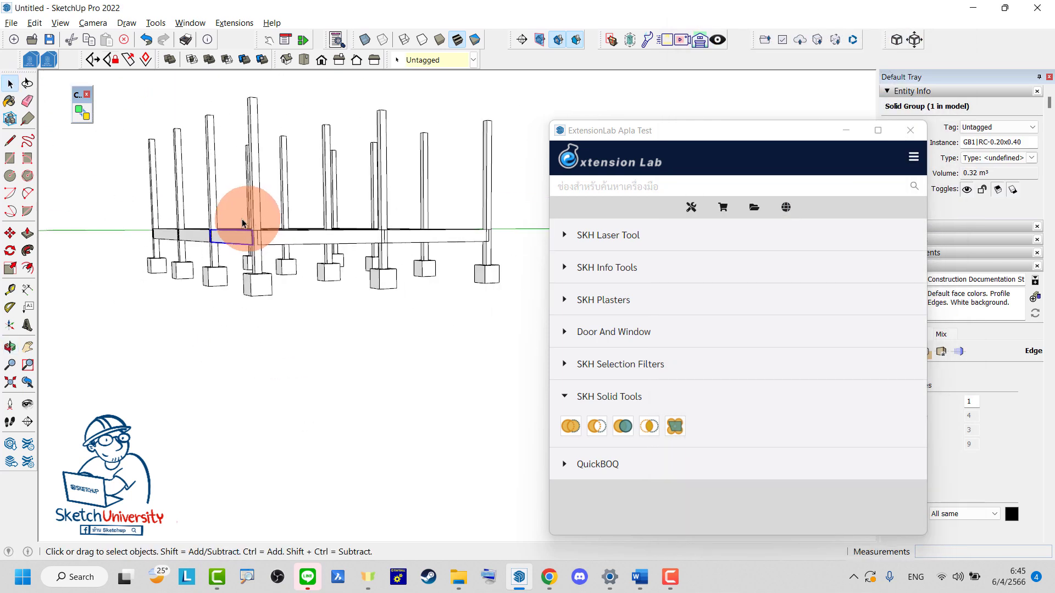
{"action": "left_click_drag", "start_coordinate": [122, 217], "coordinate": [483, 251]}
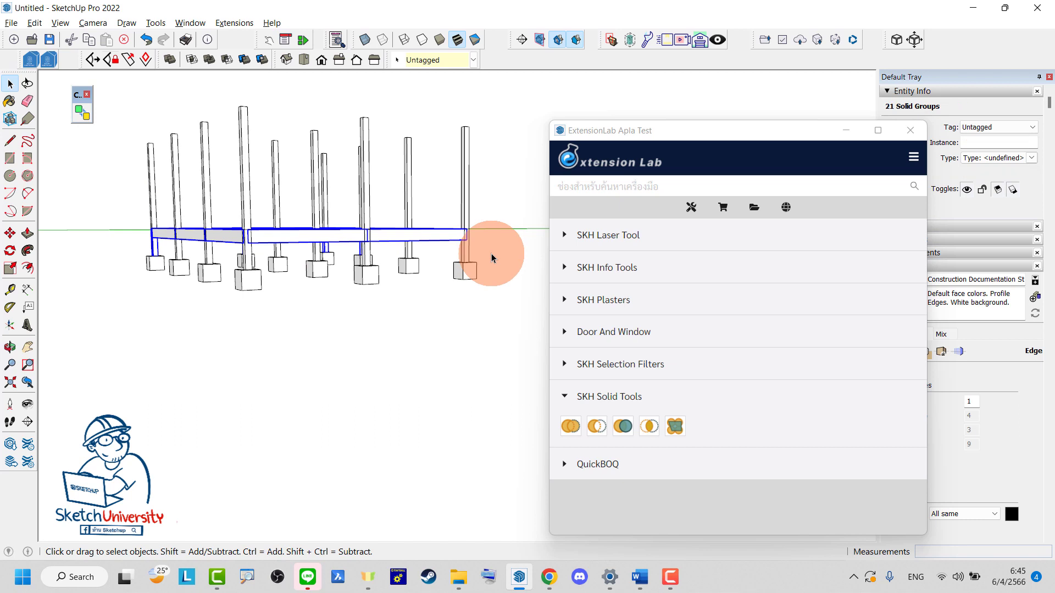
{"action": "mouse_move", "coordinate": [415, 291]}
{"action": "middle_mouse_down"}
{"action": "mouse_move", "coordinate": [337, 290]}
{"action": "mouse_move", "coordinate": [118, 224]}
{"action": "mouse_move", "coordinate": [490, 236]}
{"action": "mouse_move", "coordinate": [503, 250]}
{"action": "mouse_move", "coordinate": [384, 276]}
{"action": "mouse_move", "coordinate": [487, 208]}
{"action": "middle_mouse_up"}
Test-select the twelve columns and the rightmost one, then view the whole frame from above.
{"action": "left_click_drag", "start_coordinate": [488, 208], "coordinate": [188, 141]}
{"action": "middle_click_drag", "start_coordinate": [235, 141], "coordinate": [300, 176]}
{"action": "left_click", "coordinate": [448, 234]}
{"action": "left_click_drag", "start_coordinate": [461, 249], "coordinate": [175, 251]}
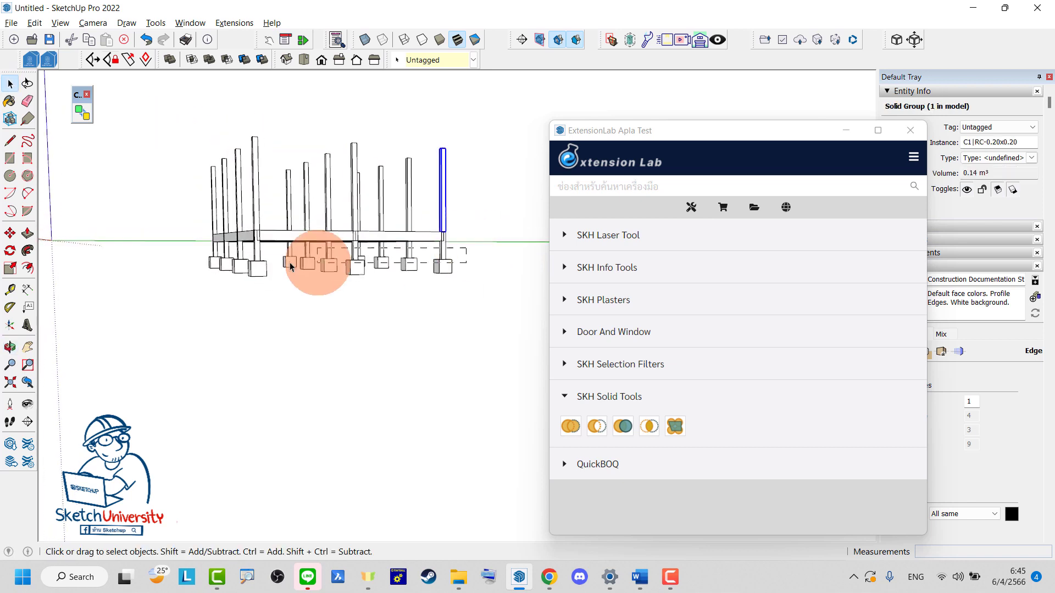
{"action": "mouse_move", "coordinate": [176, 252]}
{"action": "middle_mouse_down"}
{"action": "mouse_move", "coordinate": [366, 278]}
{"action": "mouse_move", "coordinate": [349, 301]}
{"action": "middle_mouse_up"}
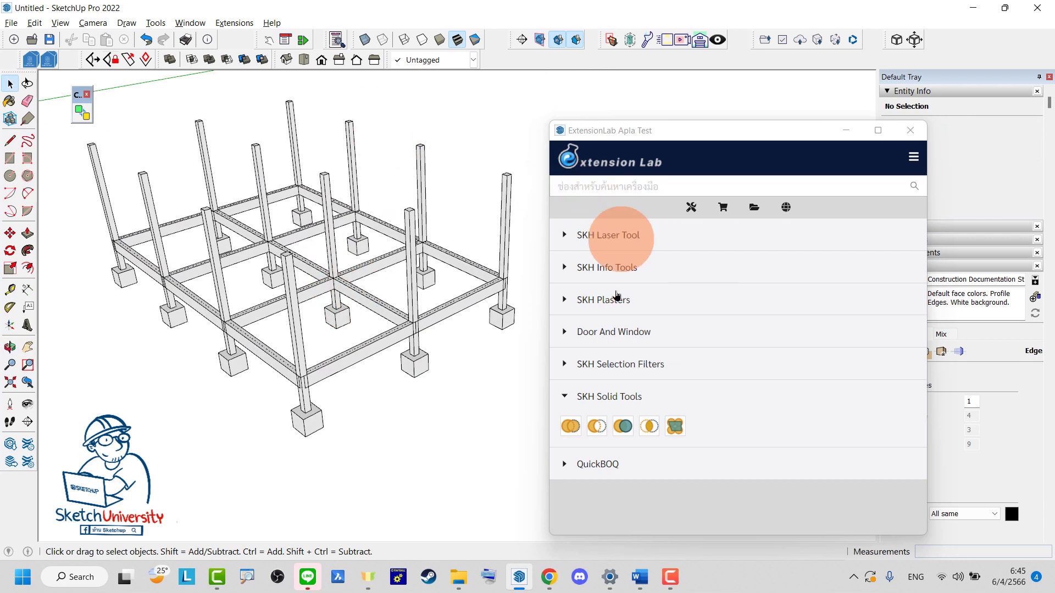
Trim the GB1 ground beams against the columns with SKH Solid Trim and check a beam.
{"action": "left_click", "coordinate": [619, 428]}
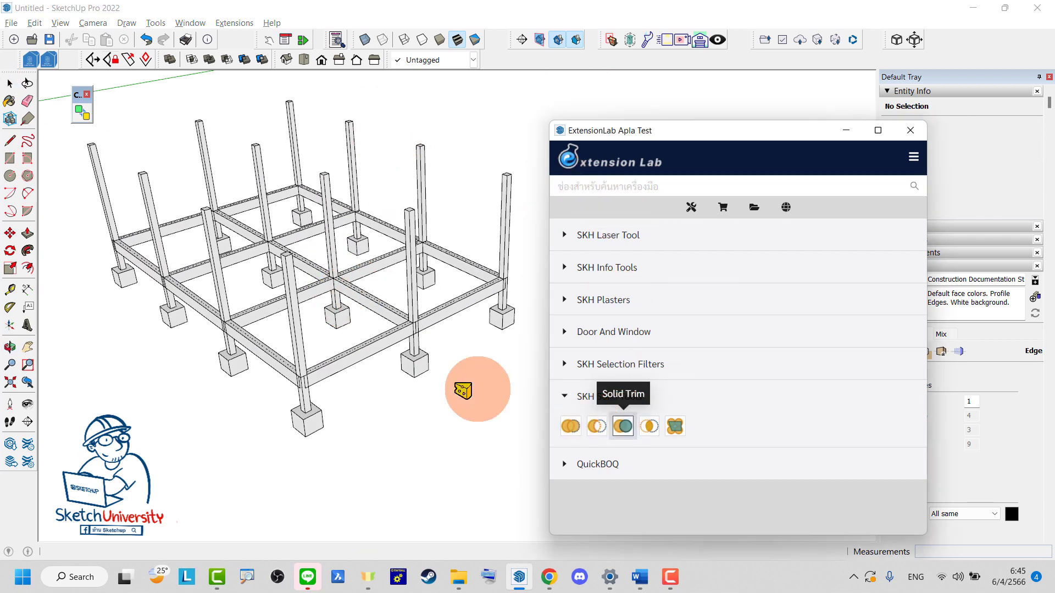
{"action": "scroll", "coordinate": [419, 358], "scroll_direction": "up", "scroll_amount": 2}
{"action": "scroll", "coordinate": [409, 322], "scroll_direction": "up", "scroll_amount": 2}
{"action": "scroll", "coordinate": [381, 305], "scroll_direction": "up", "scroll_amount": 2}
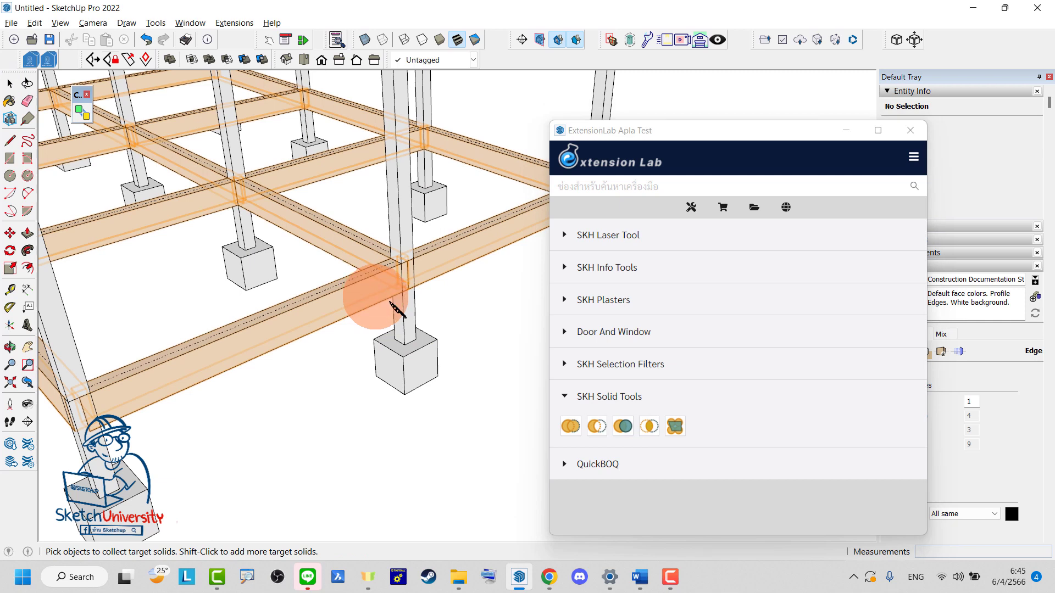
{"action": "left_click", "coordinate": [406, 314]}
{"action": "left_click", "coordinate": [414, 318]}
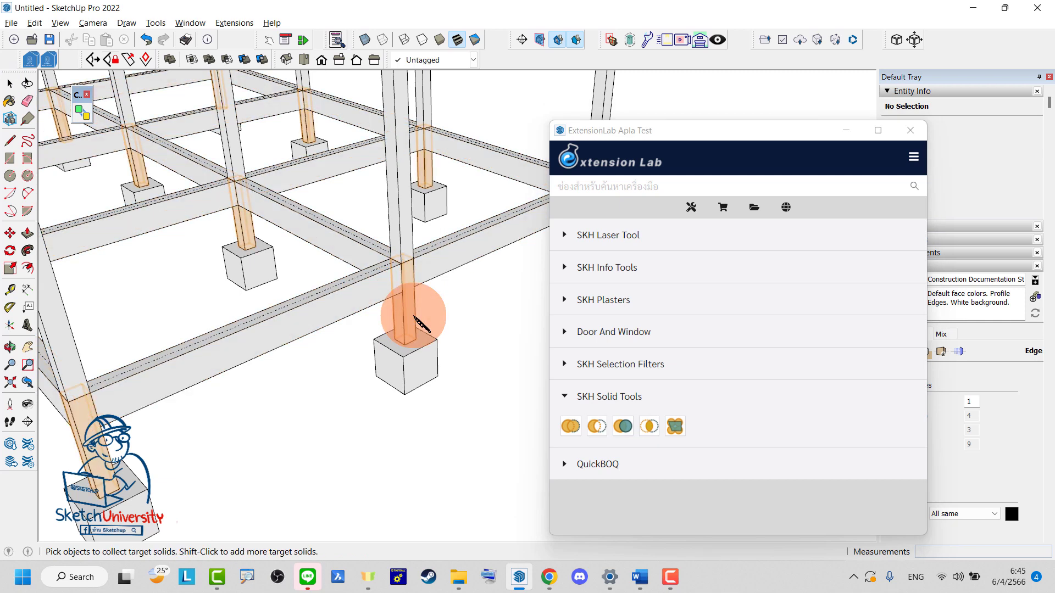
{"action": "mouse_move", "coordinate": [381, 327]}
{"action": "middle_mouse_down"}
{"action": "mouse_move", "coordinate": [365, 282]}
{"action": "mouse_move", "coordinate": [377, 308]}
{"action": "mouse_move", "coordinate": [358, 330]}
{"action": "mouse_move", "coordinate": [366, 303]}
{"action": "middle_mouse_up"}
{"action": "left_click", "coordinate": [365, 303]}
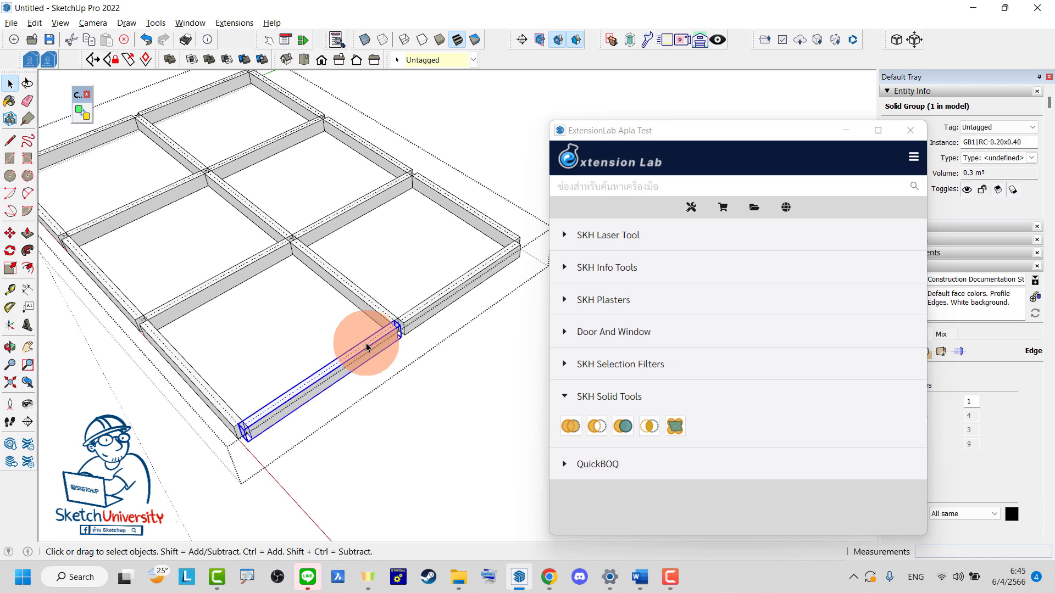
Delete all guide lines with Edit > Delete Guides and view the columns and footings.
{"action": "left_click", "coordinate": [35, 22]}
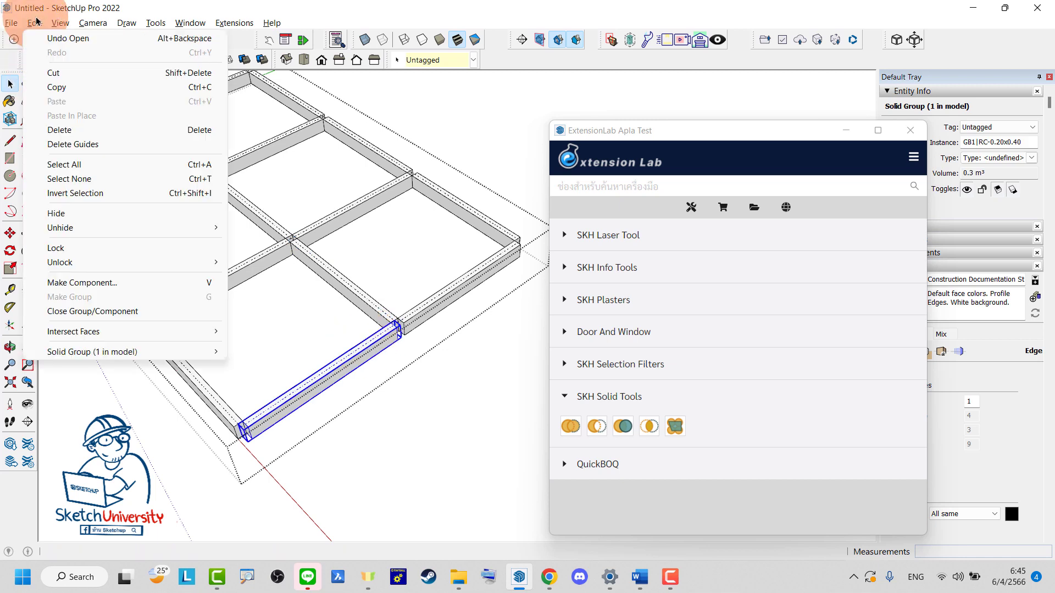
{"action": "left_click", "coordinate": [82, 144]}
{"action": "left_click", "coordinate": [364, 435]}
{"action": "mouse_move", "coordinate": [365, 436]}
{"action": "middle_mouse_down"}
{"action": "mouse_move", "coordinate": [365, 364]}
{"action": "mouse_move", "coordinate": [286, 338]}
{"action": "middle_mouse_up"}
{"action": "left_click", "coordinate": [291, 408]}
{"action": "scroll", "coordinate": [82, 218], "scroll_direction": "up", "scroll_amount": 3}
Draw a 67.24 m² rectangular slab face between two beam corners.
{"action": "scroll", "coordinate": [82, 218], "scroll_direction": "up", "scroll_amount": 3}
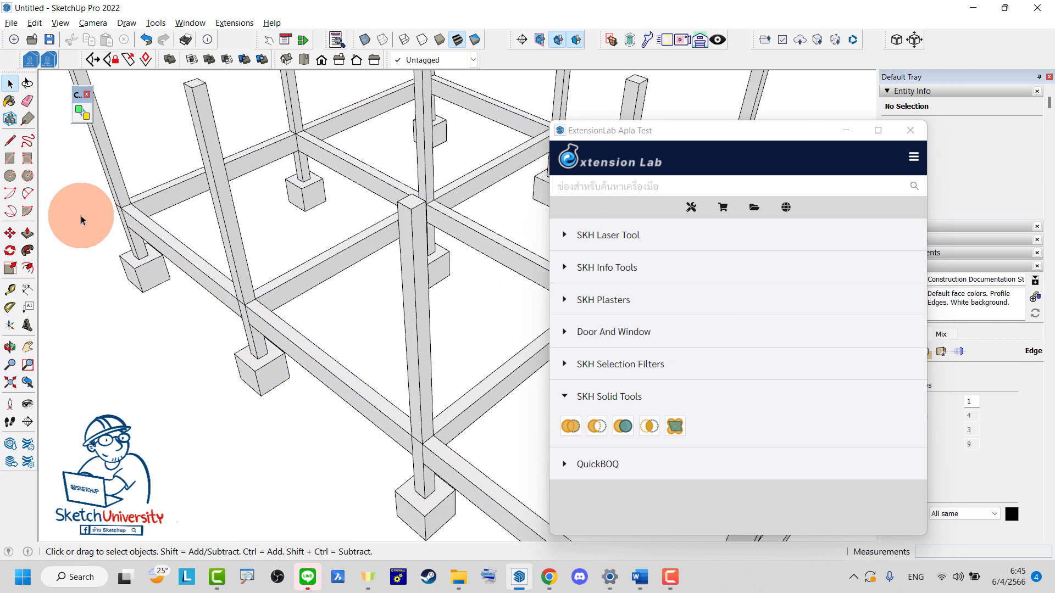
{"action": "scroll", "coordinate": [82, 218], "scroll_direction": "up", "scroll_amount": 2}
{"action": "key", "text": "r"}
{"action": "left_click", "coordinate": [123, 201]}
{"action": "scroll", "coordinate": [90, 220], "scroll_direction": "down", "scroll_amount": 3}
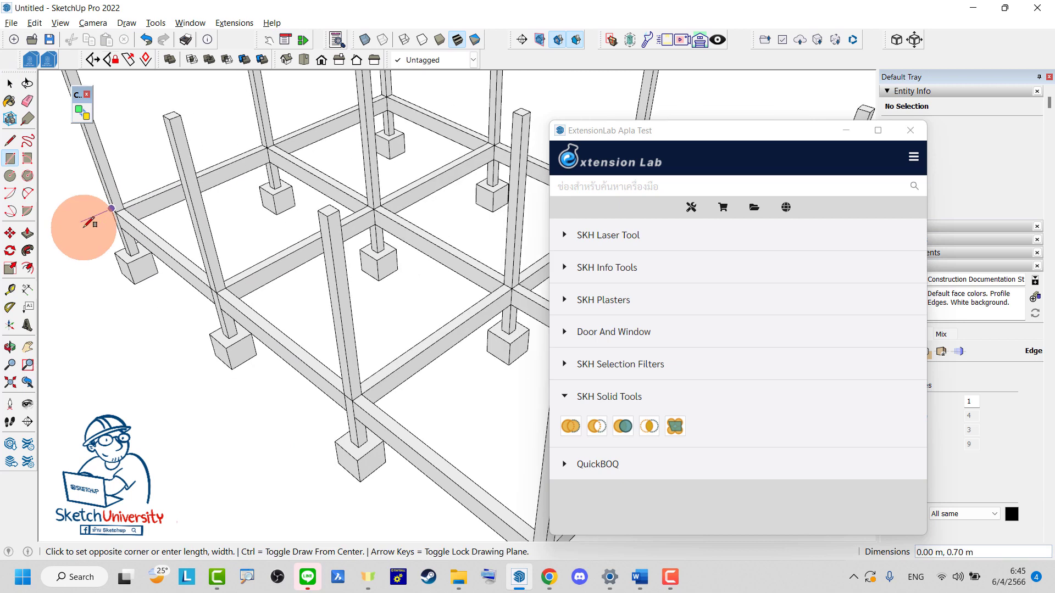
{"action": "scroll", "coordinate": [88, 225], "scroll_direction": "down", "scroll_amount": 2}
{"action": "scroll", "coordinate": [96, 220], "scroll_direction": "up", "scroll_amount": 1}
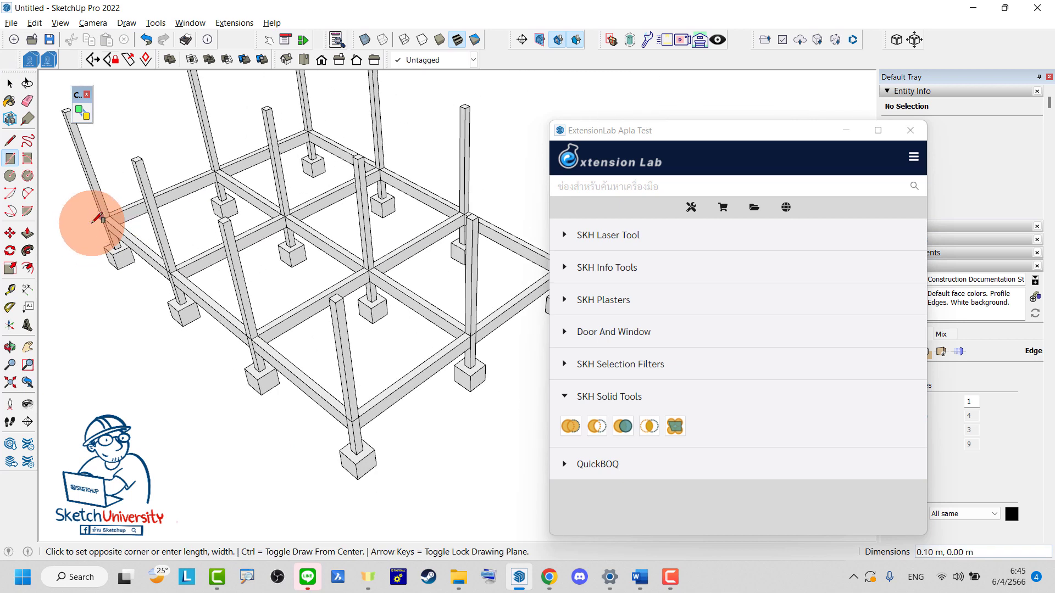
{"action": "scroll", "coordinate": [406, 203], "scroll_direction": "up", "scroll_amount": 2}
{"action": "scroll", "coordinate": [384, 200], "scroll_direction": "up", "scroll_amount": 3}
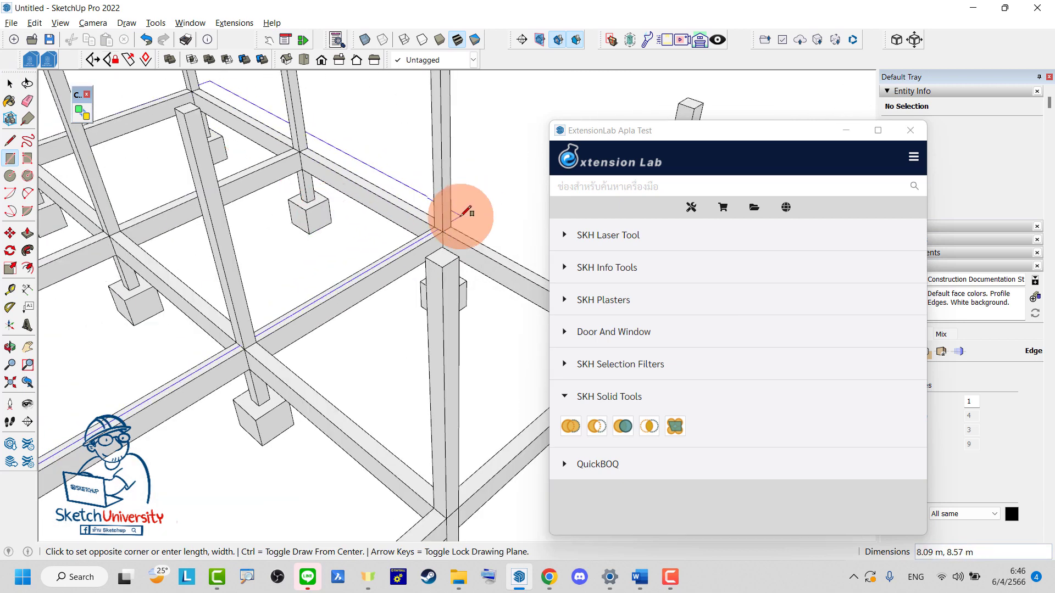
{"action": "scroll", "coordinate": [462, 219], "scroll_direction": "up", "scroll_amount": 3}
{"action": "left_click", "coordinate": [448, 229]}
{"action": "scroll", "coordinate": [385, 231], "scroll_direction": "down", "scroll_amount": 2}
{"action": "scroll", "coordinate": [389, 200], "scroll_direction": "up", "scroll_amount": 2}
Push/Pull the face to slab thickness and group it as a 6.72 m³ solid.
{"action": "key", "text": "p"}
{"action": "left_click", "coordinate": [341, 235]}
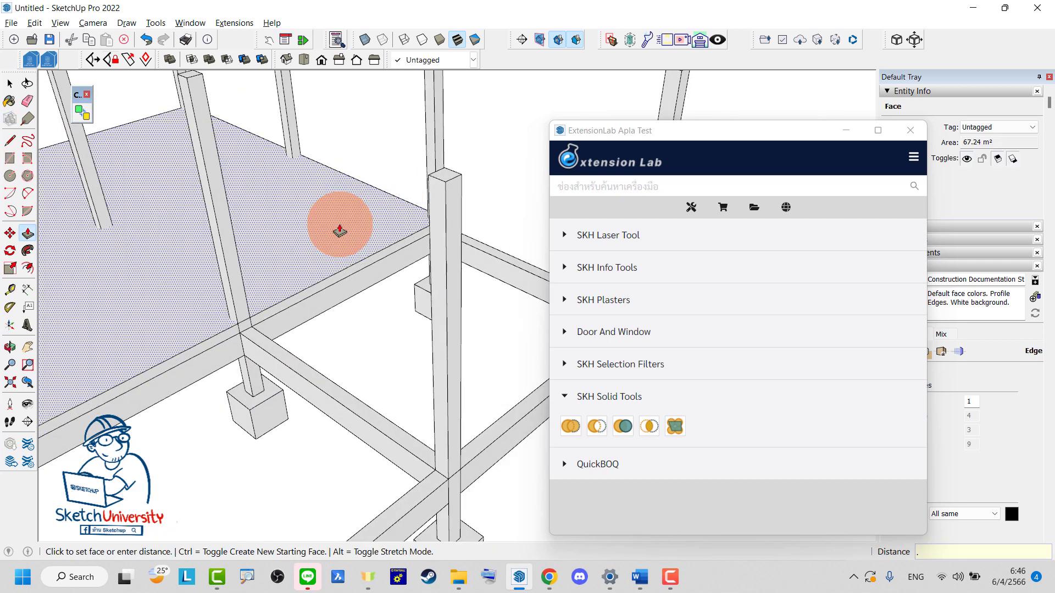
{"action": "key", "text": "space"}
{"action": "scroll", "coordinate": [307, 187], "scroll_direction": "down", "scroll_amount": 3}
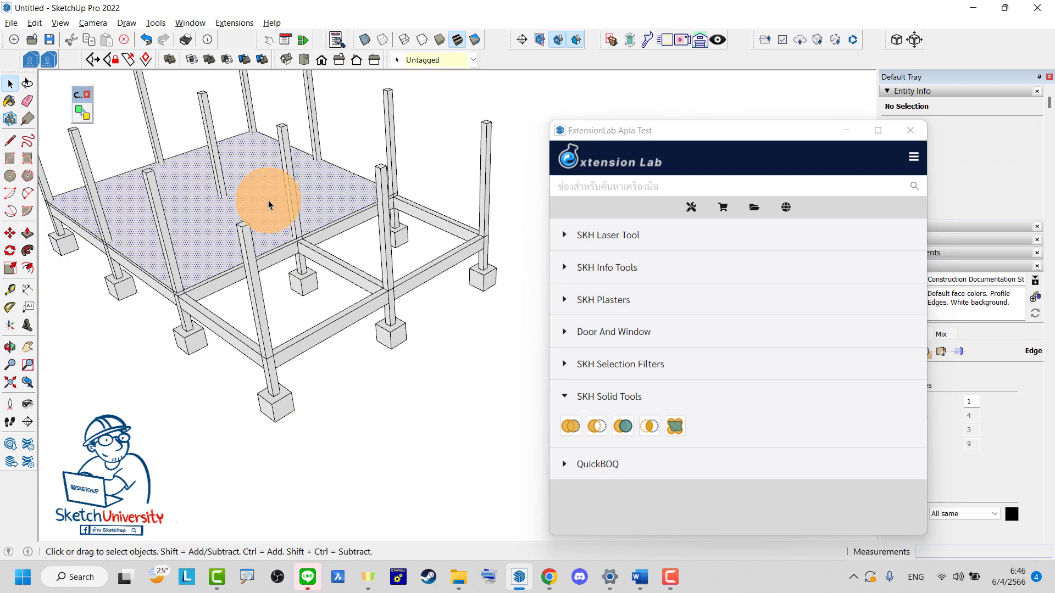
{"action": "key", "text": "ctrl+g"}
Orbit to a low side view and test-select the twelve columns, then clear the selection.
{"action": "scroll", "coordinate": [318, 208], "scroll_direction": "down", "scroll_amount": 2}
{"action": "mouse_move", "coordinate": [318, 208]}
{"action": "middle_mouse_down"}
{"action": "mouse_move", "coordinate": [366, 130]}
{"action": "mouse_move", "coordinate": [345, 184]}
{"action": "mouse_move", "coordinate": [217, 200]}
{"action": "middle_mouse_up"}
{"action": "scroll", "coordinate": [52, 188], "scroll_direction": "down", "scroll_amount": 3}
{"action": "mouse_move", "coordinate": [52, 188]}
{"action": "middle_mouse_down"}
{"action": "mouse_move", "coordinate": [248, 110]}
{"action": "mouse_move", "coordinate": [351, 168]}
{"action": "middle_mouse_up"}
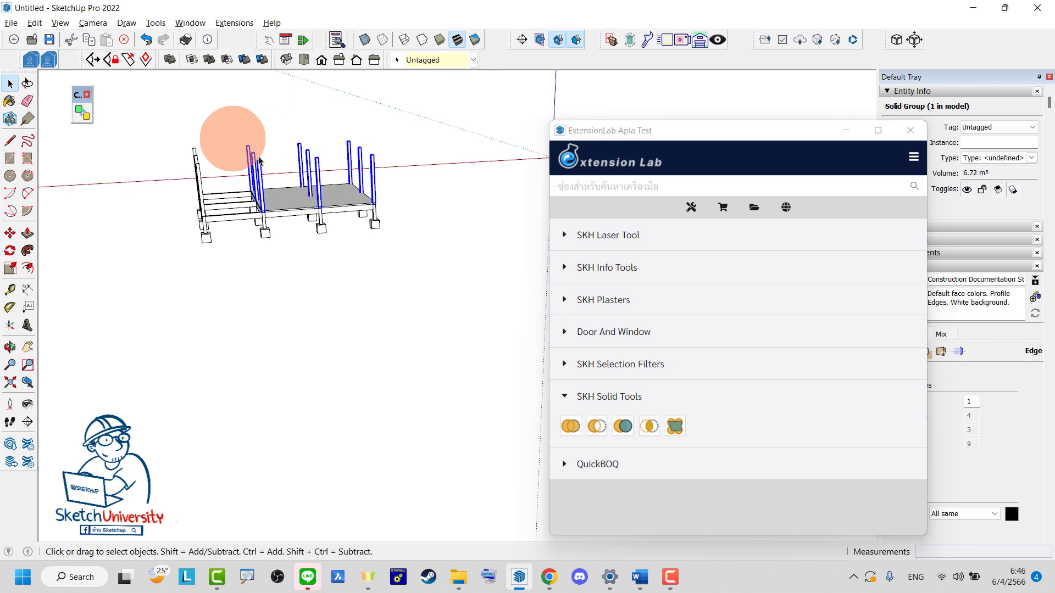
{"action": "left_click", "coordinate": [384, 192]}
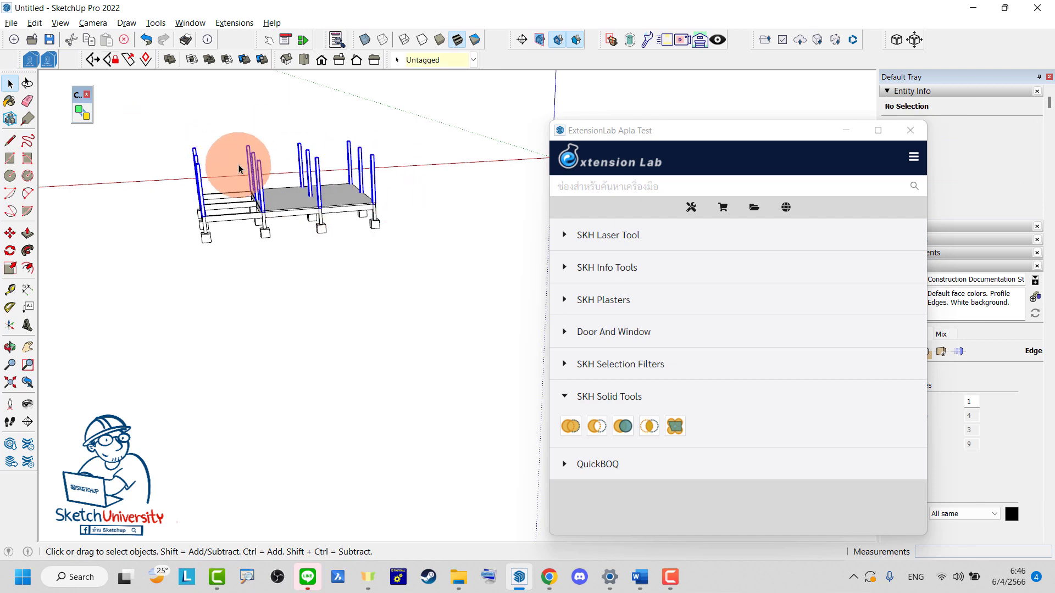
{"action": "middle_click_drag", "start_coordinate": [238, 169], "coordinate": [274, 137]}
{"action": "scroll", "coordinate": [266, 193], "scroll_direction": "up", "scroll_amount": 2}
{"action": "scroll", "coordinate": [259, 189], "scroll_direction": "up", "scroll_amount": 2}
{"action": "scroll", "coordinate": [254, 199], "scroll_direction": "up", "scroll_amount": 3}
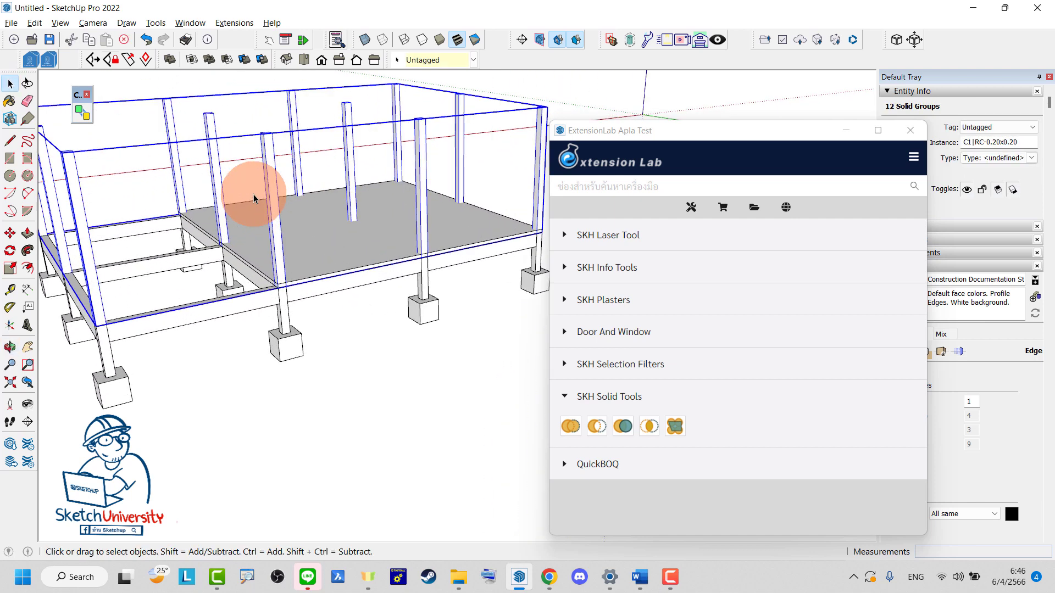
{"action": "left_click", "coordinate": [389, 358]}
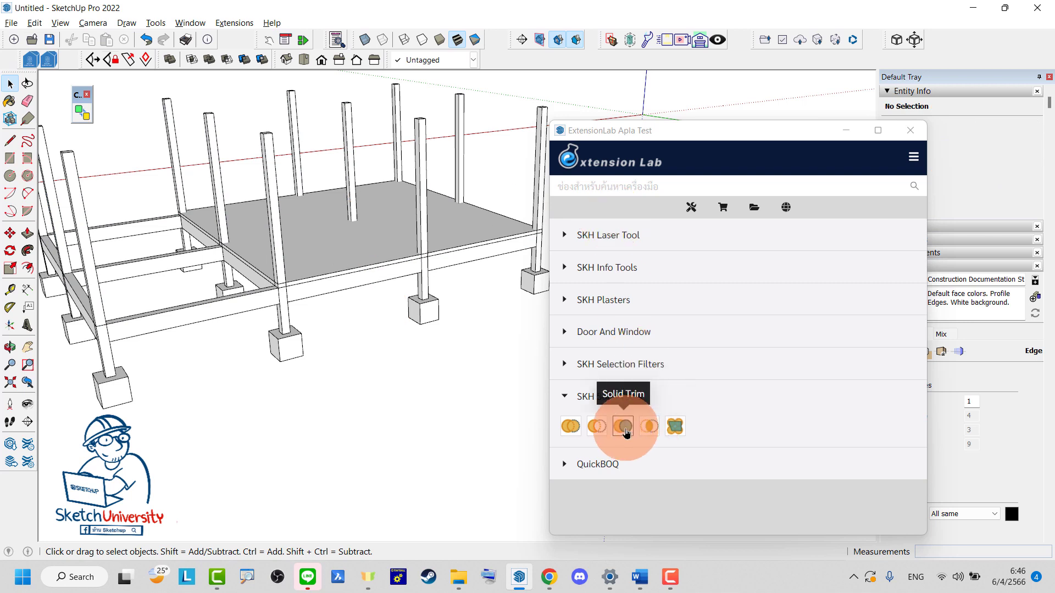
Trim the slab with the columns using SKH Solid Trim and open it to check the cut-outs.
{"action": "left_click", "coordinate": [623, 427]}
{"action": "scroll", "coordinate": [351, 269], "scroll_direction": "up", "scroll_amount": 3}
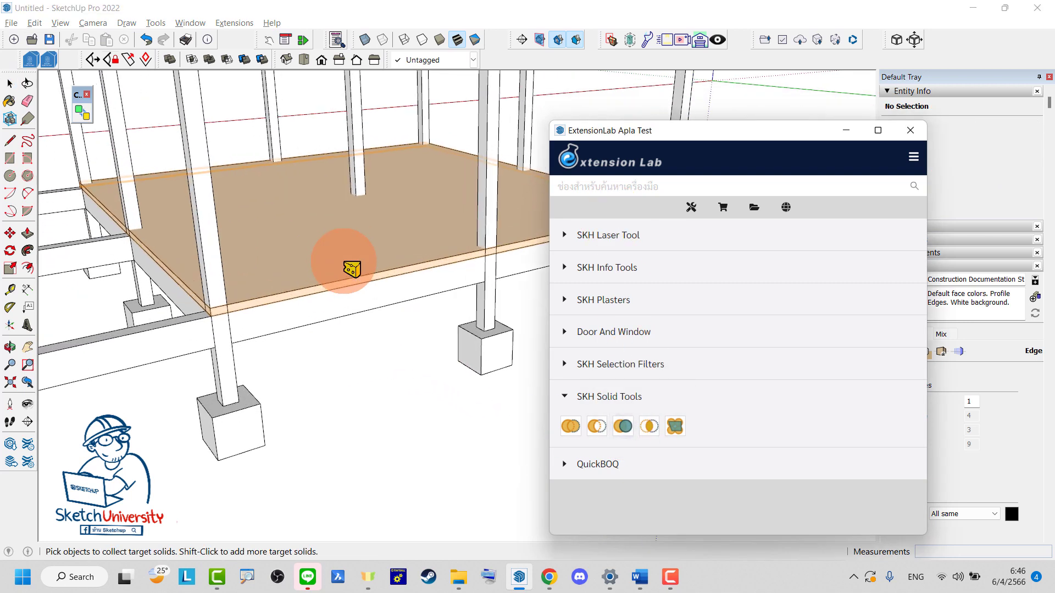
{"action": "left_click", "coordinate": [351, 269]}
{"action": "left_click", "coordinate": [216, 217]}
{"action": "left_click", "coordinate": [377, 368]}
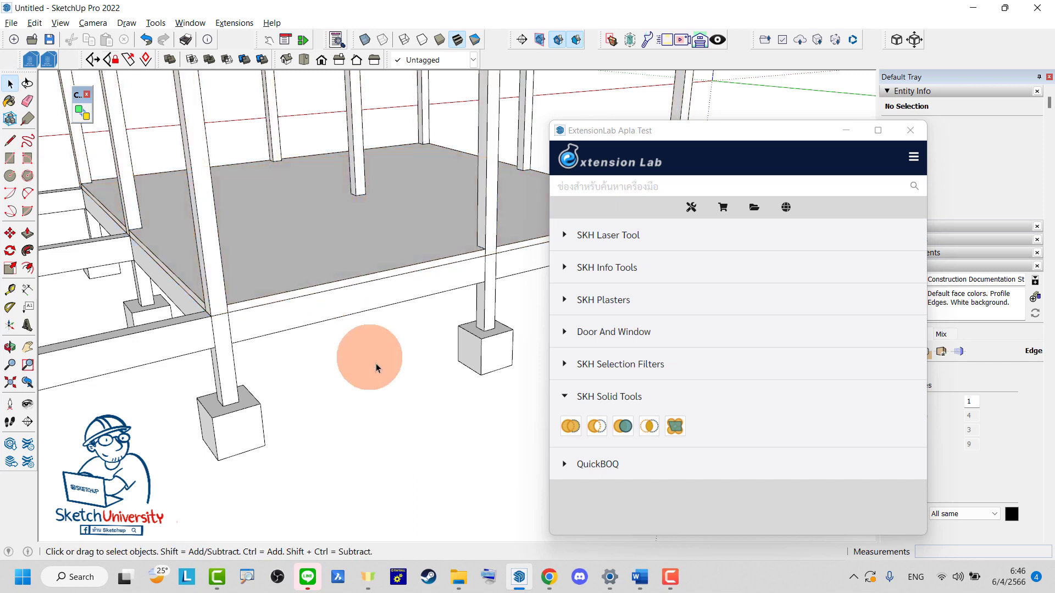
{"action": "scroll", "coordinate": [365, 196], "scroll_direction": "down", "scroll_amount": 2}
{"action": "scroll", "coordinate": [353, 247], "scroll_direction": "down", "scroll_amount": 3}
{"action": "double_click", "coordinate": [354, 247]}
{"action": "scroll", "coordinate": [389, 259], "scroll_direction": "down", "scroll_amount": 2}
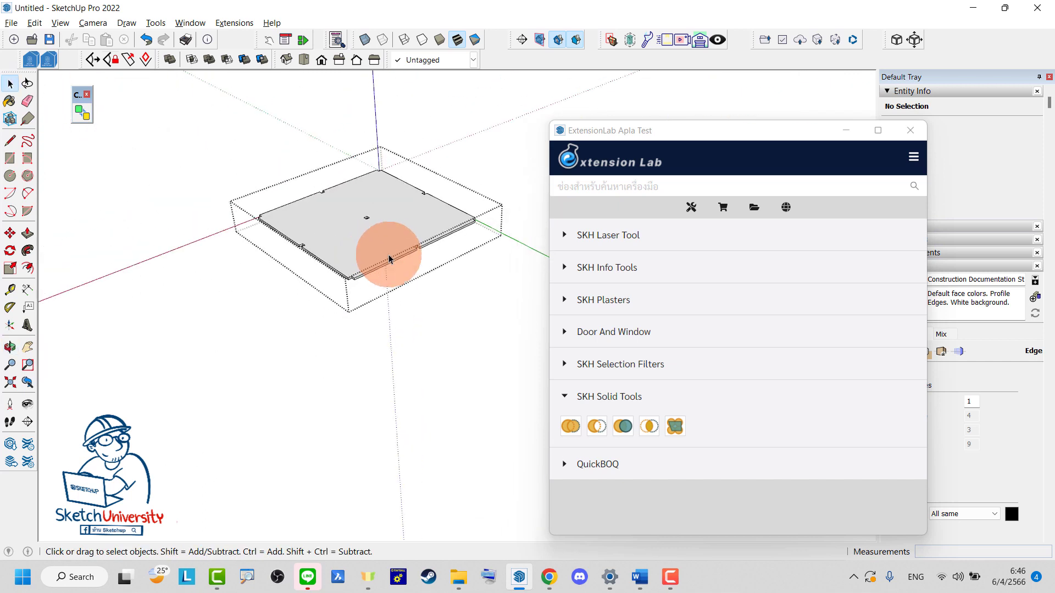